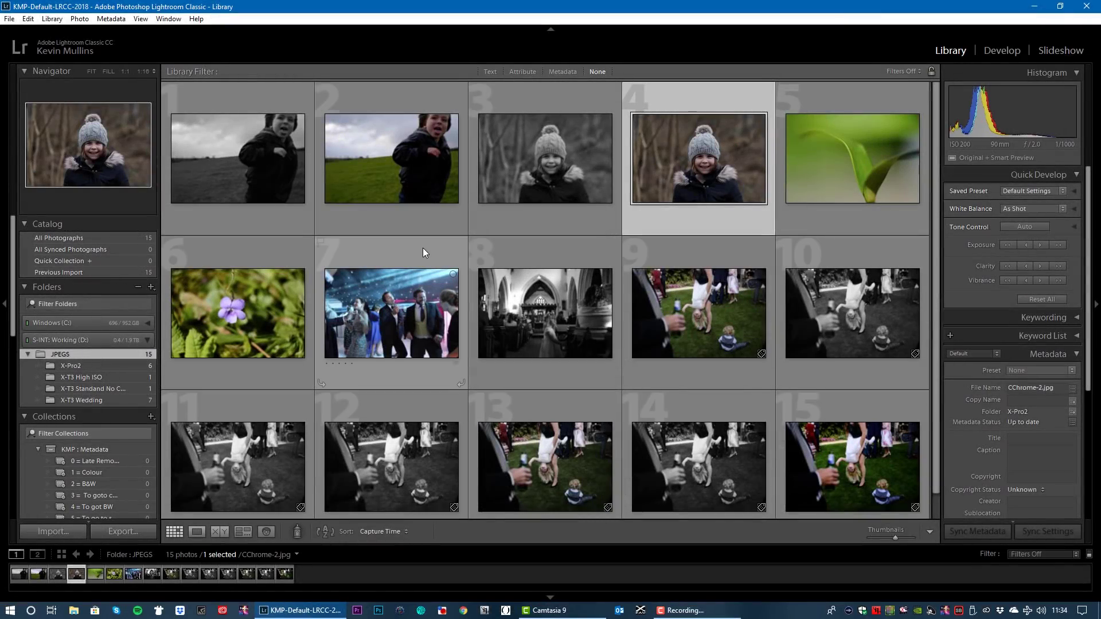
Step: Browse the X-Pro2, X-T3 High ISO, X-T3 Standard and X-T3 Wedding folders, finishing back at the parent JPEGS folder
scroll(423, 251, "down", 1)
scroll(422, 249, "up", 1)
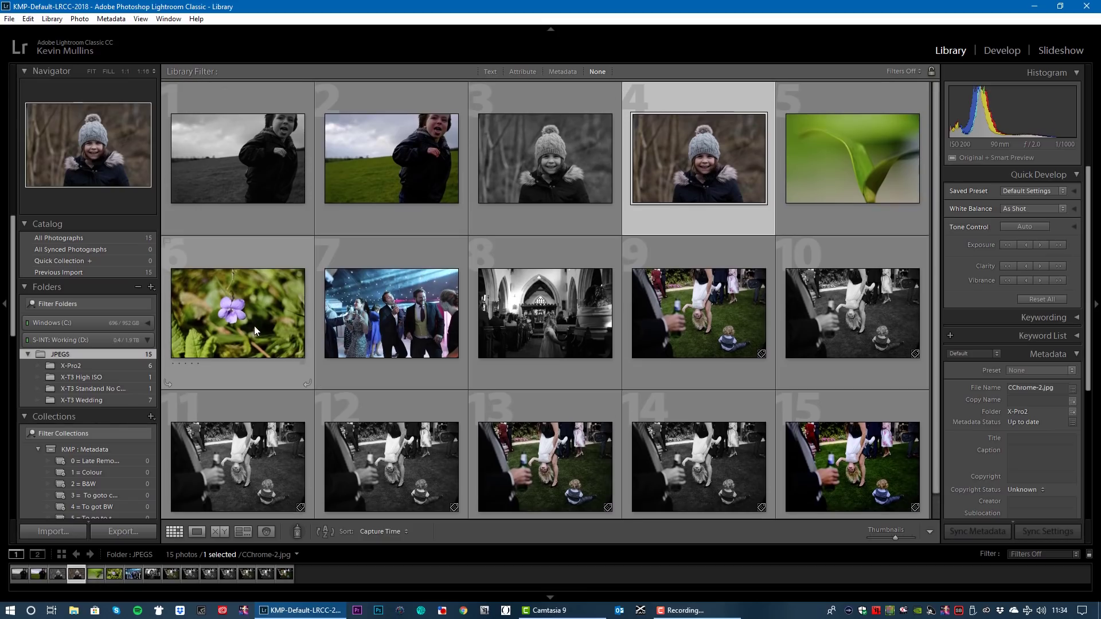
left_click(106, 364)
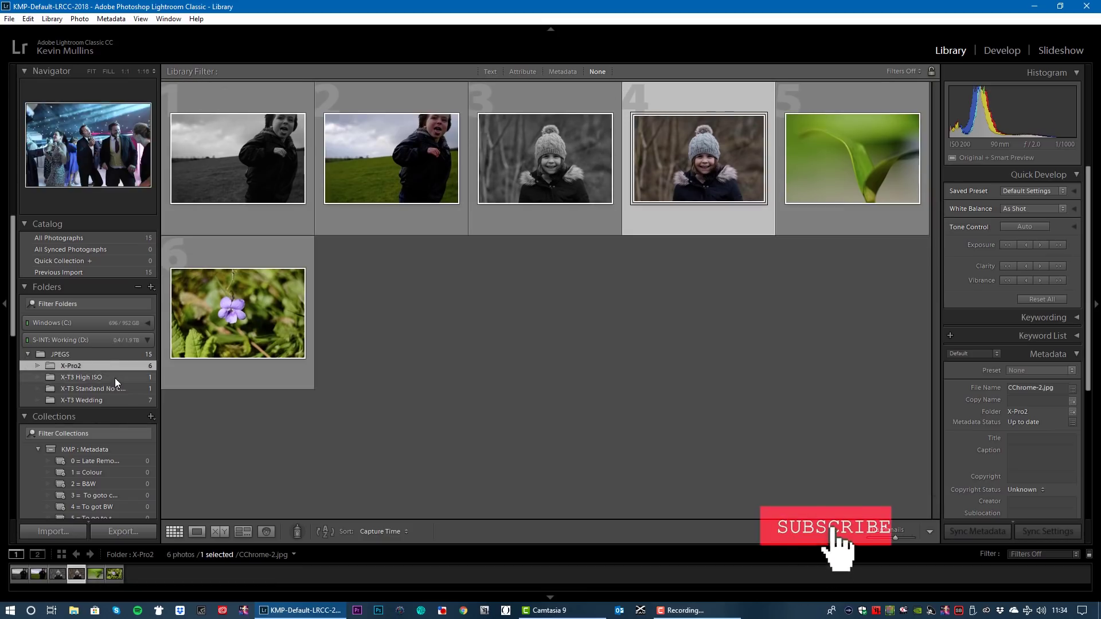
left_click(115, 378)
left_click(115, 388)
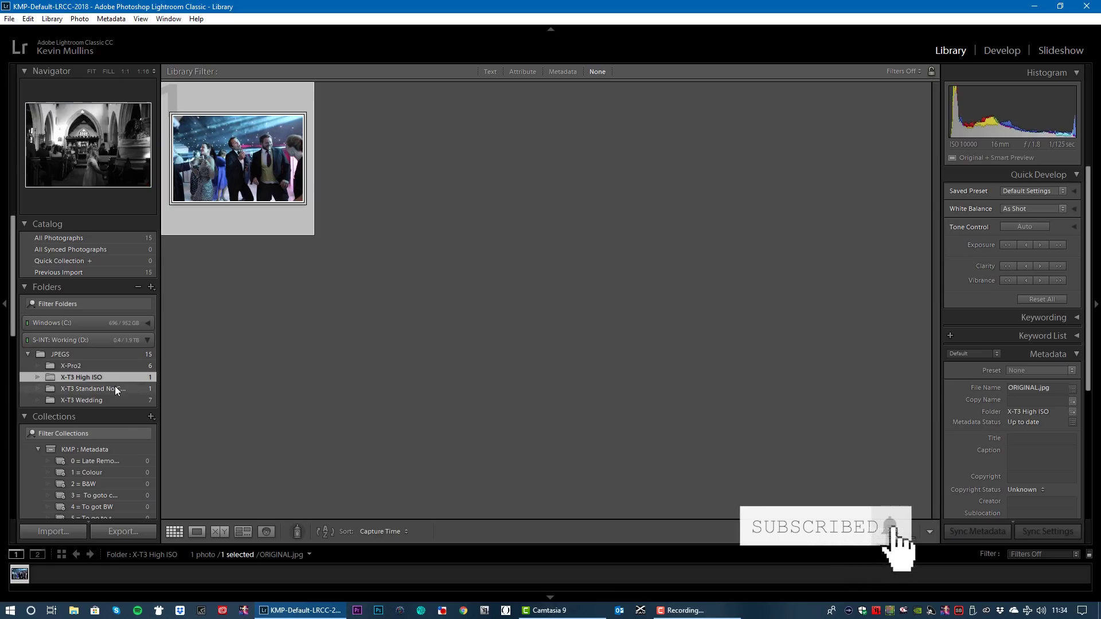
left_click(103, 399)
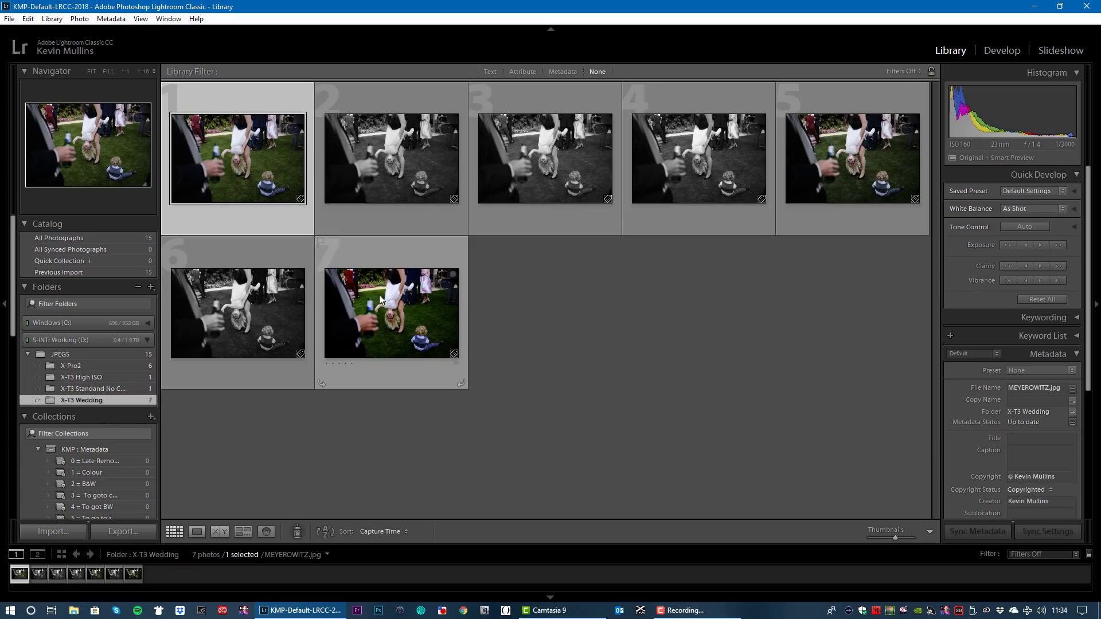
left_click(91, 355)
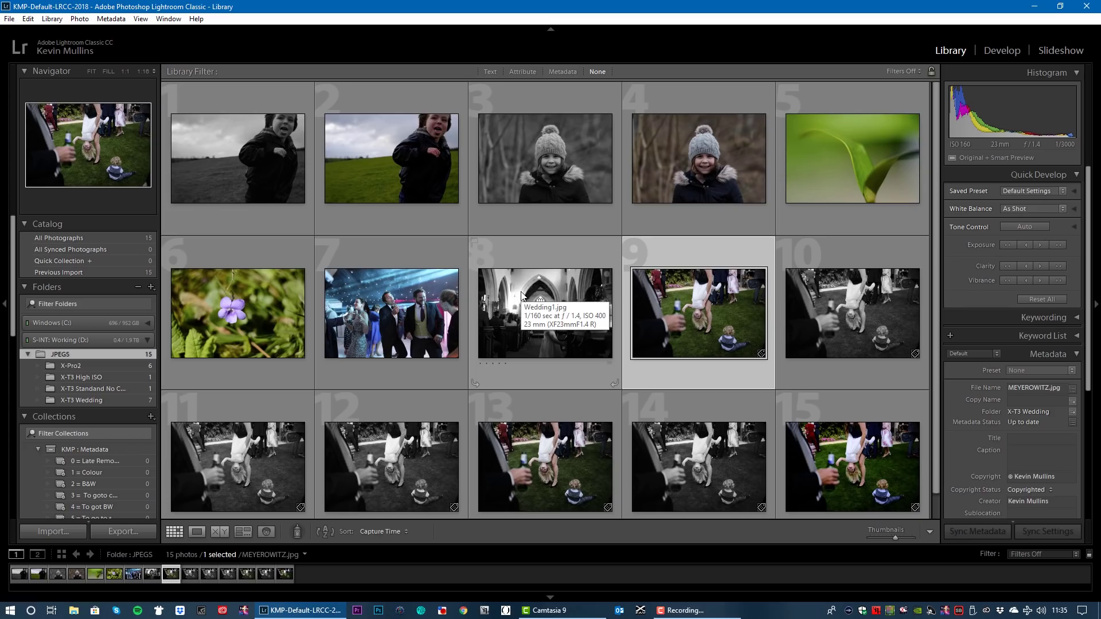
Step: Examine the file name and camera metadata of MEYEROWITZ.jpg
left_click(1047, 389)
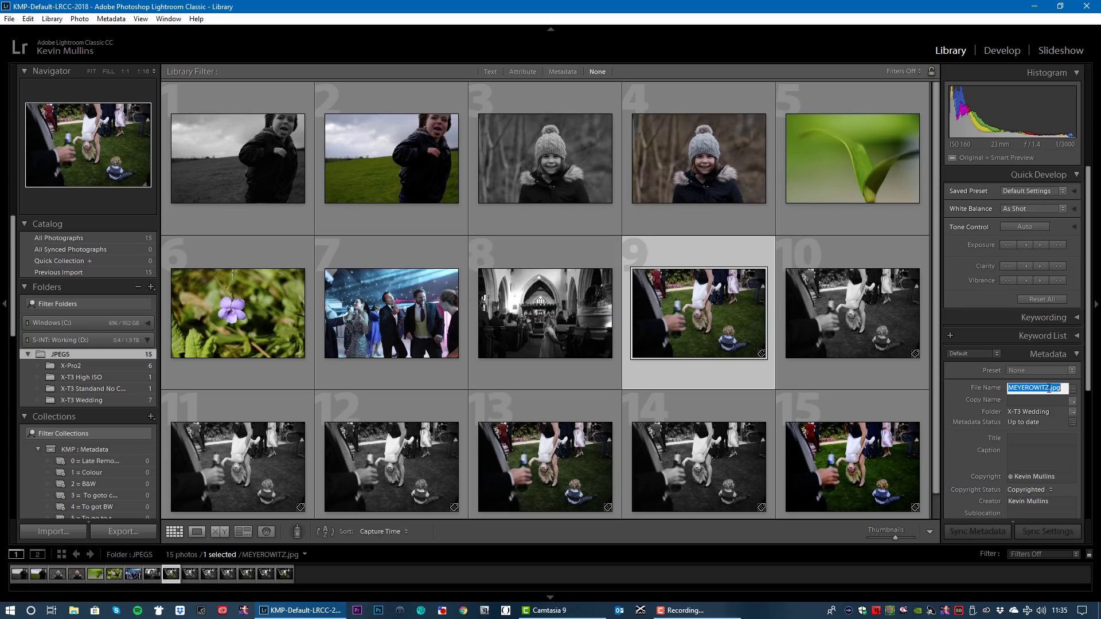
double_click(1044, 387)
scroll(1090, 358, "down", 5)
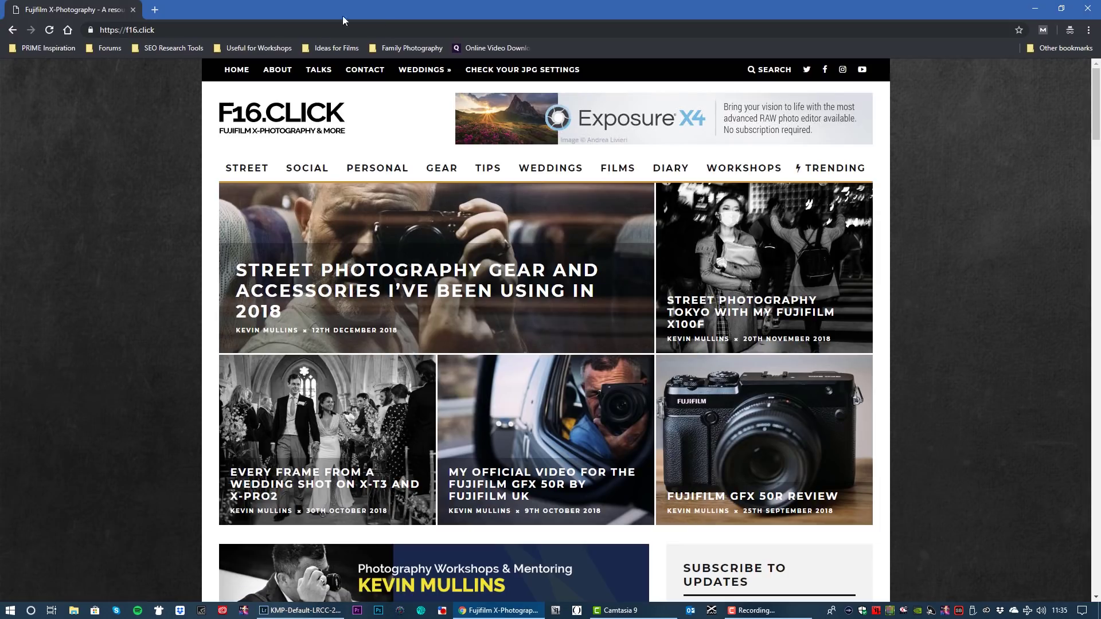
Step: Switch to Chrome, open the Check Your JPG Settings page on f16.click and highlight its note about supported files
left_click(388, 30)
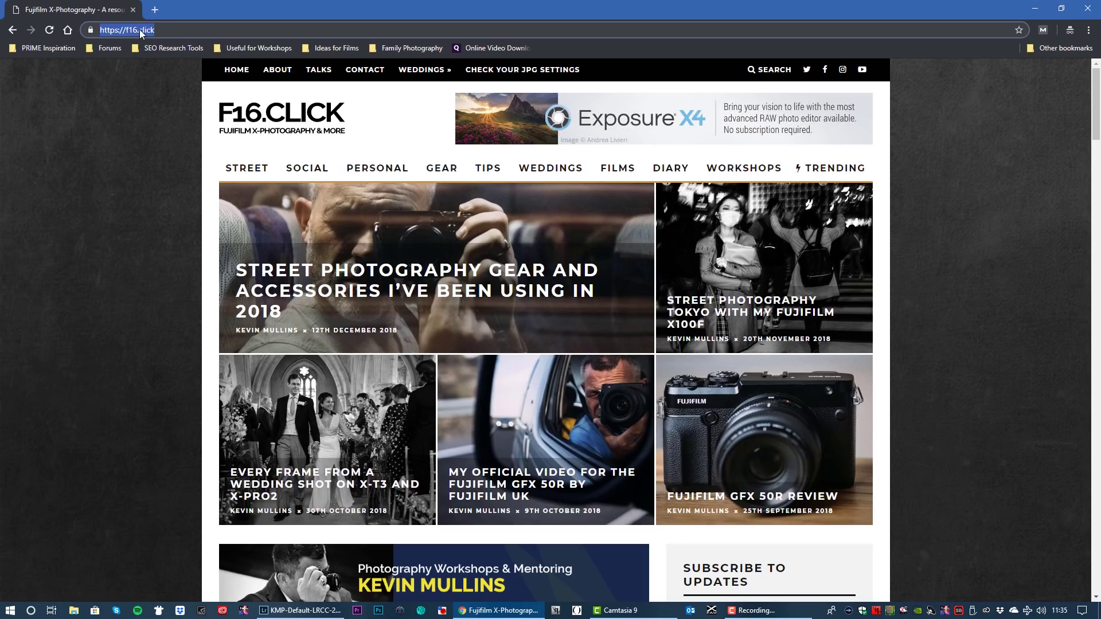
left_click(519, 71)
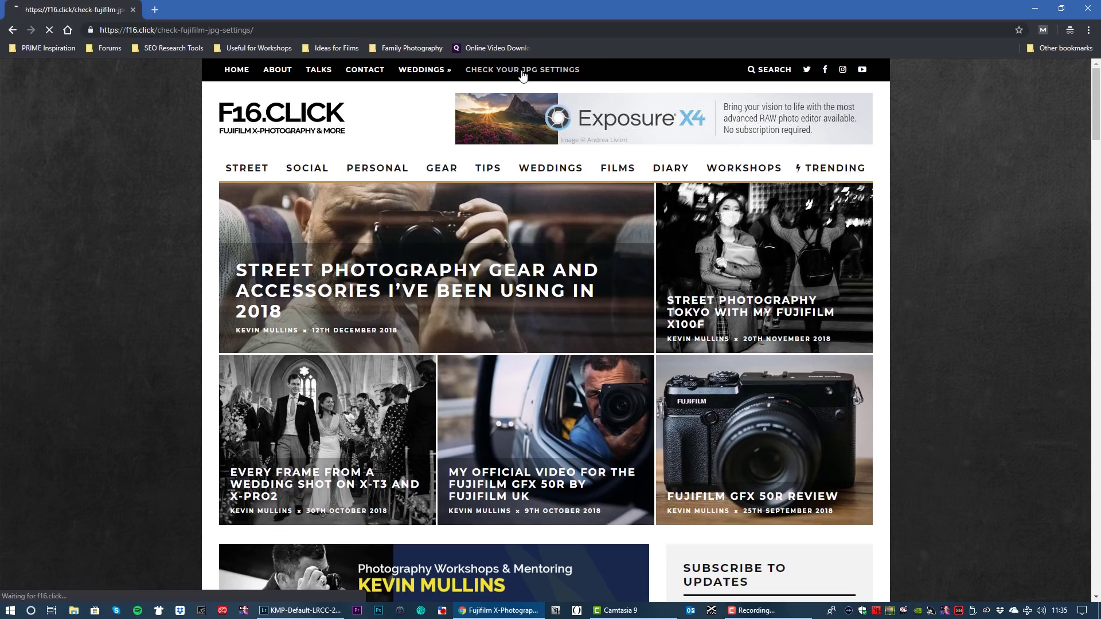
scroll(367, 239, "down", 3)
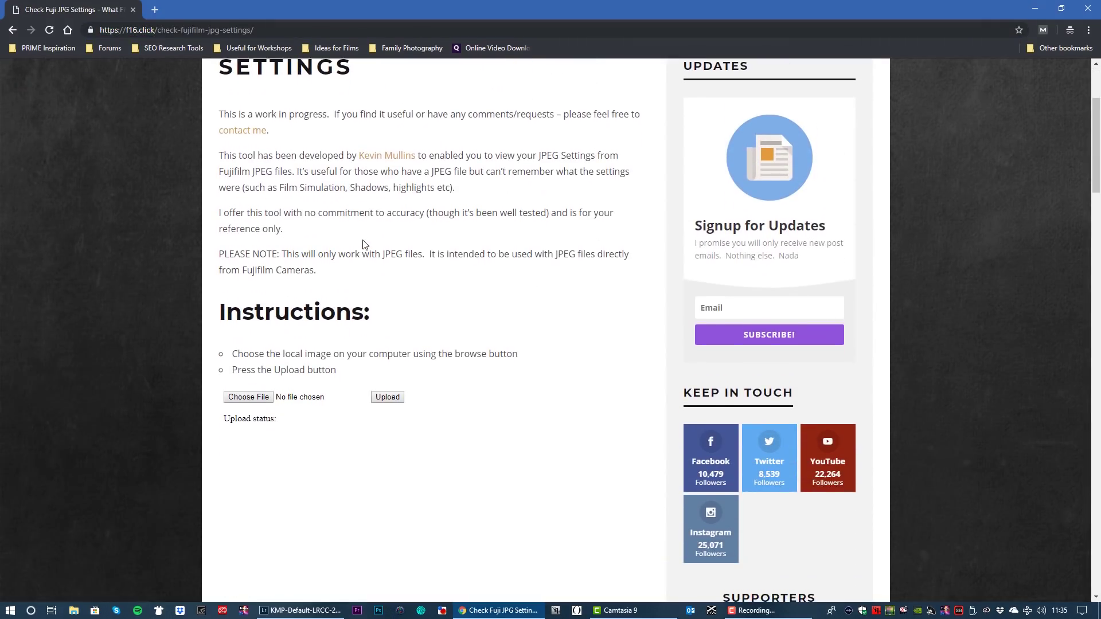
left_click_drag(339, 270, 220, 255)
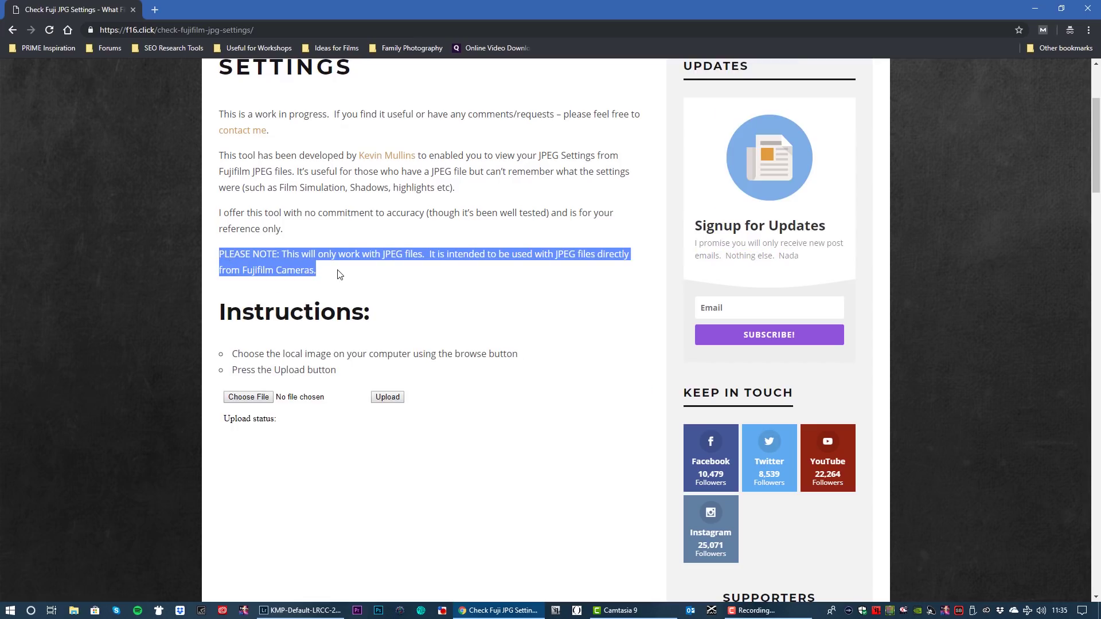
scroll(333, 304, "down", 1)
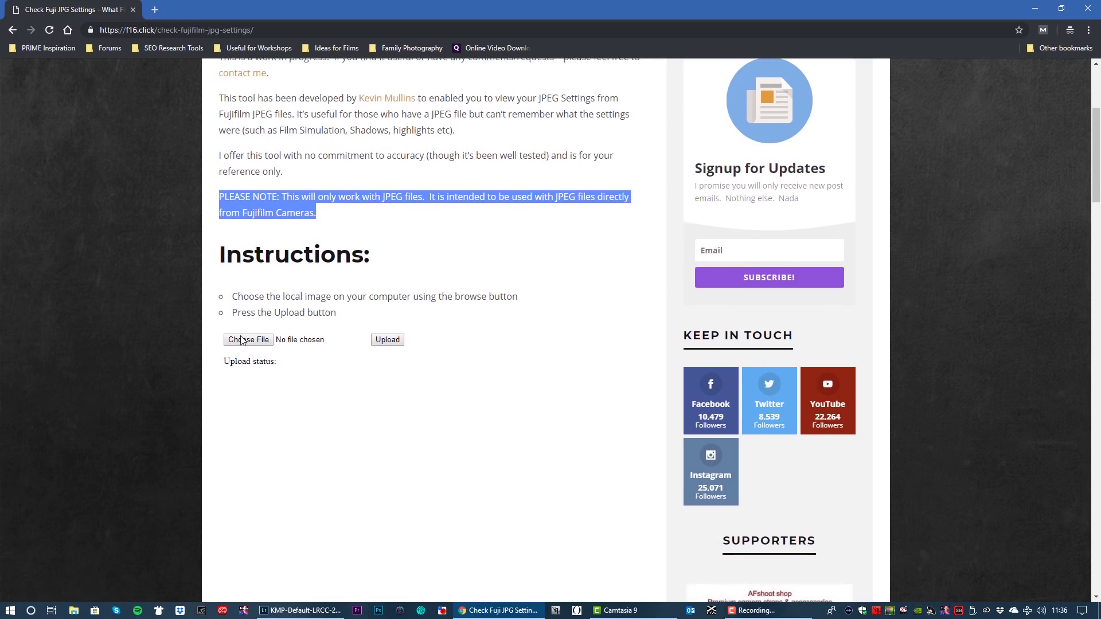
Step: Choose CChrome-2.jpg for upload from the D: drive, under FILM WORKING, YT-JPEG Editing, Lightroom, JPEGS, X-Pro2
scroll(313, 343, "down", 3)
left_click(256, 172)
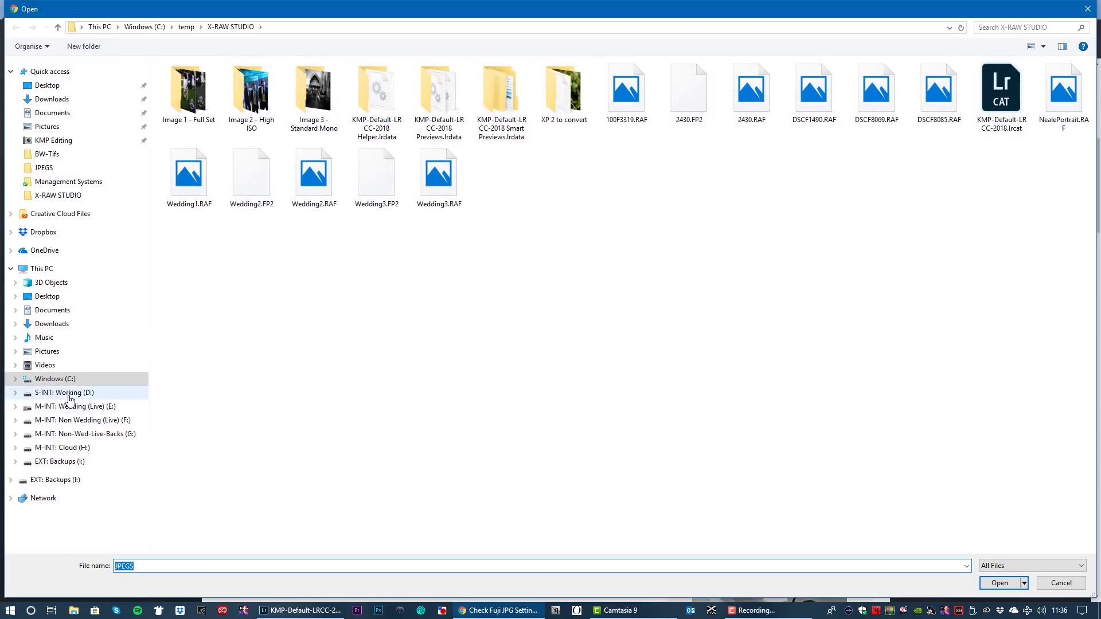
left_click(68, 393)
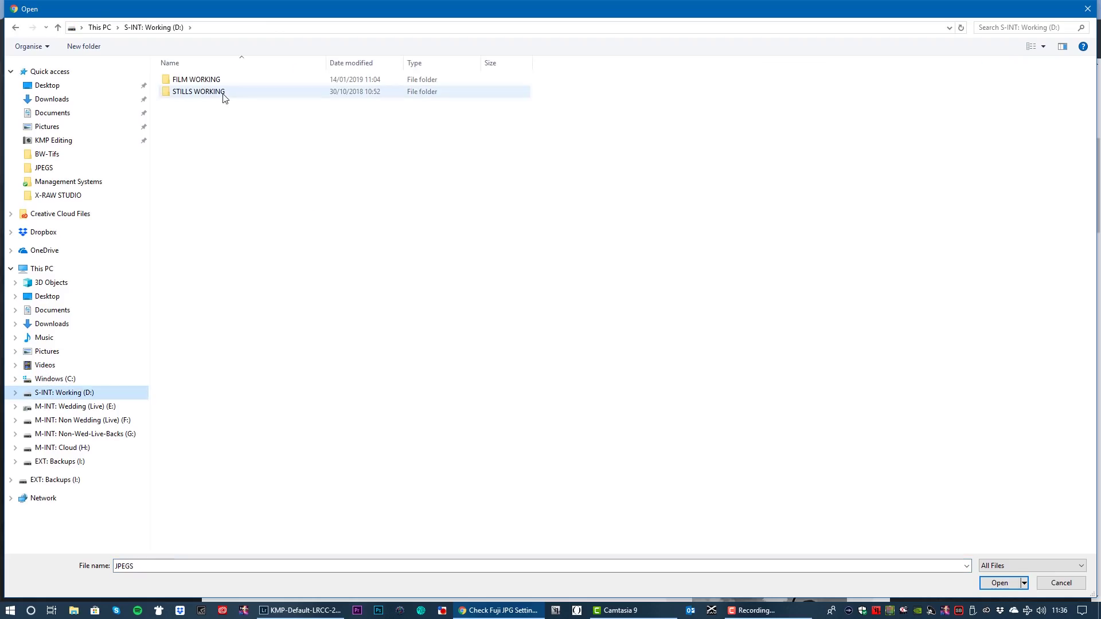
double_click(196, 81)
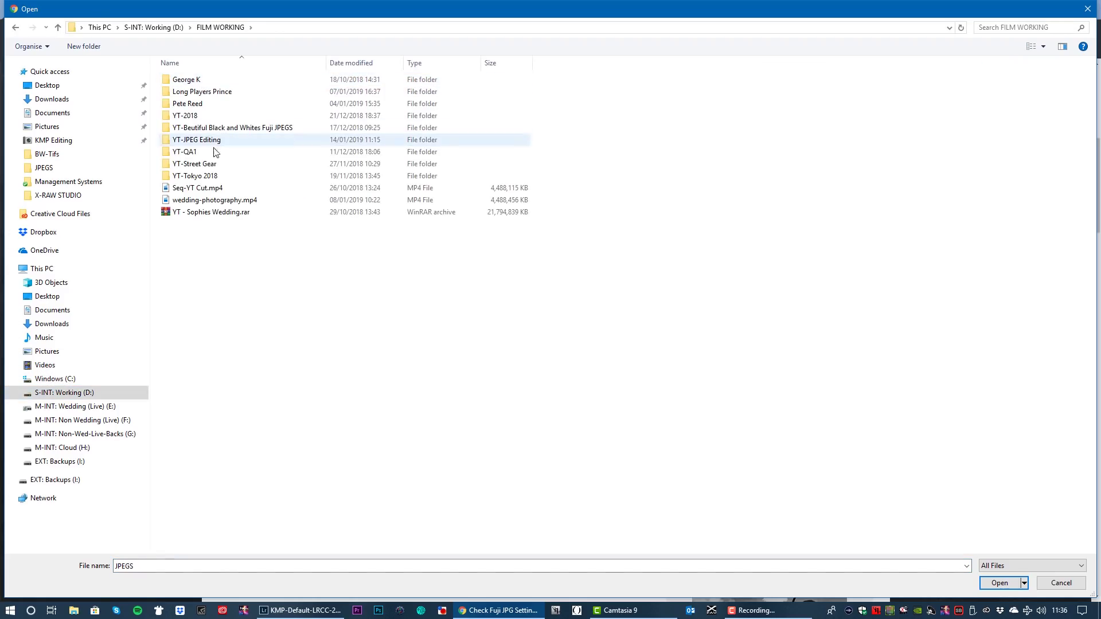
double_click(200, 140)
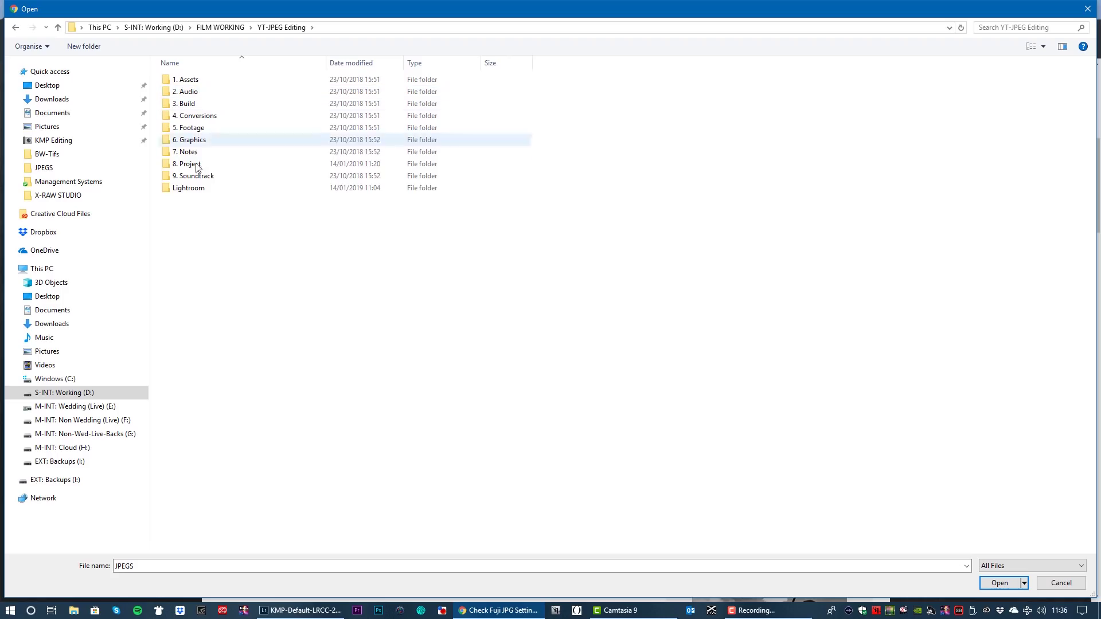
double_click(195, 187)
double_click(176, 78)
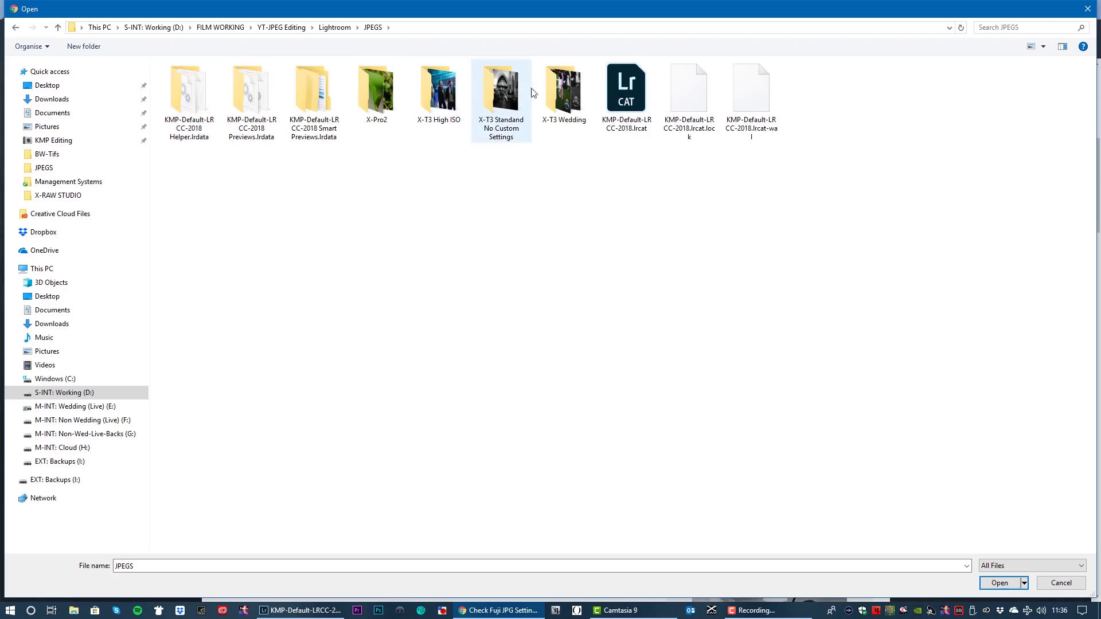
double_click(383, 91)
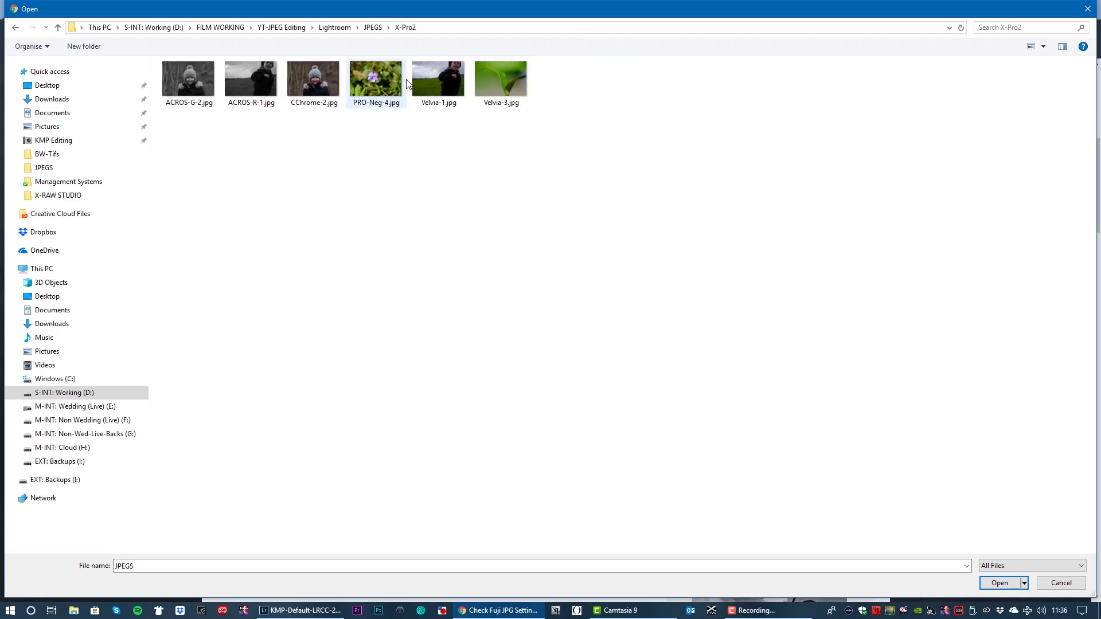
left_click(320, 78)
double_click(320, 78)
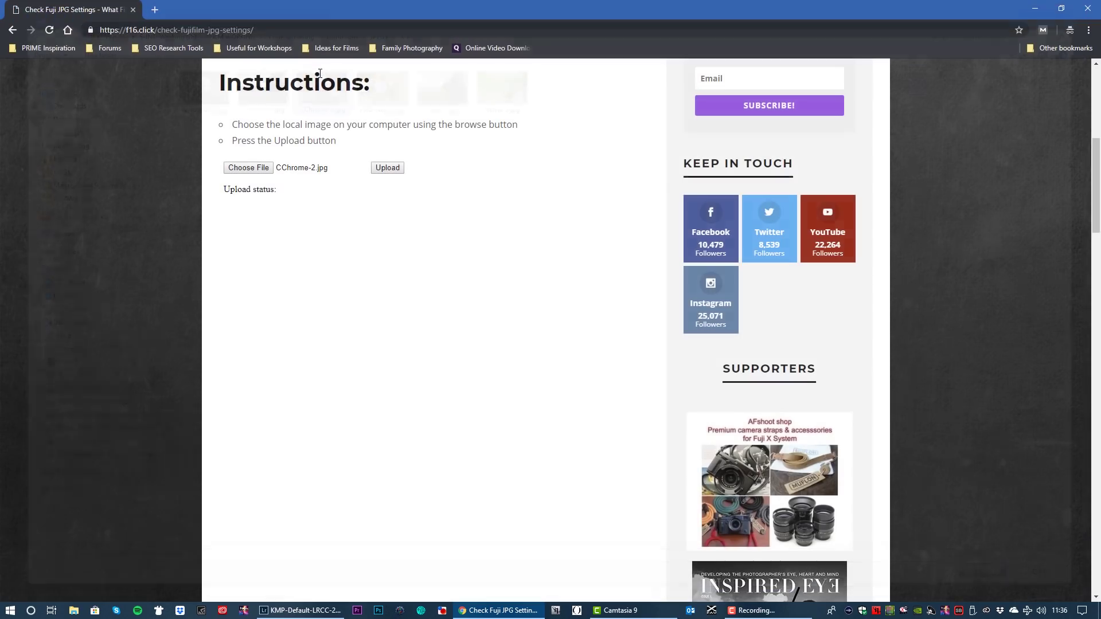
Step: Upload CChrome-2.jpg and highlight its reported highlight tone and noise reduction settings
left_click(389, 170)
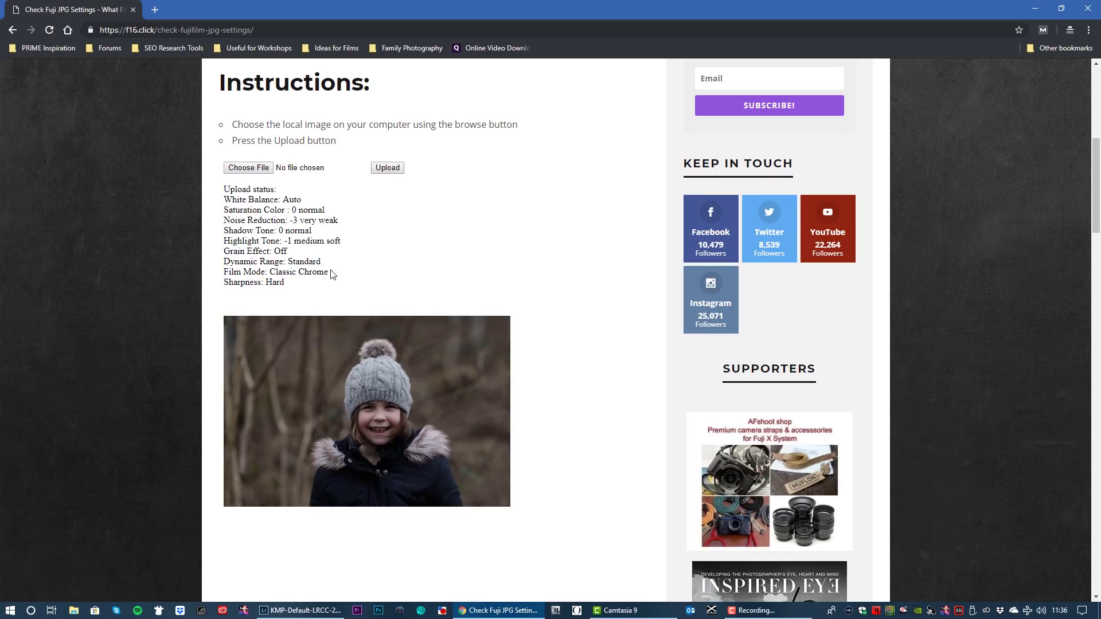
left_click_drag(331, 273, 347, 247)
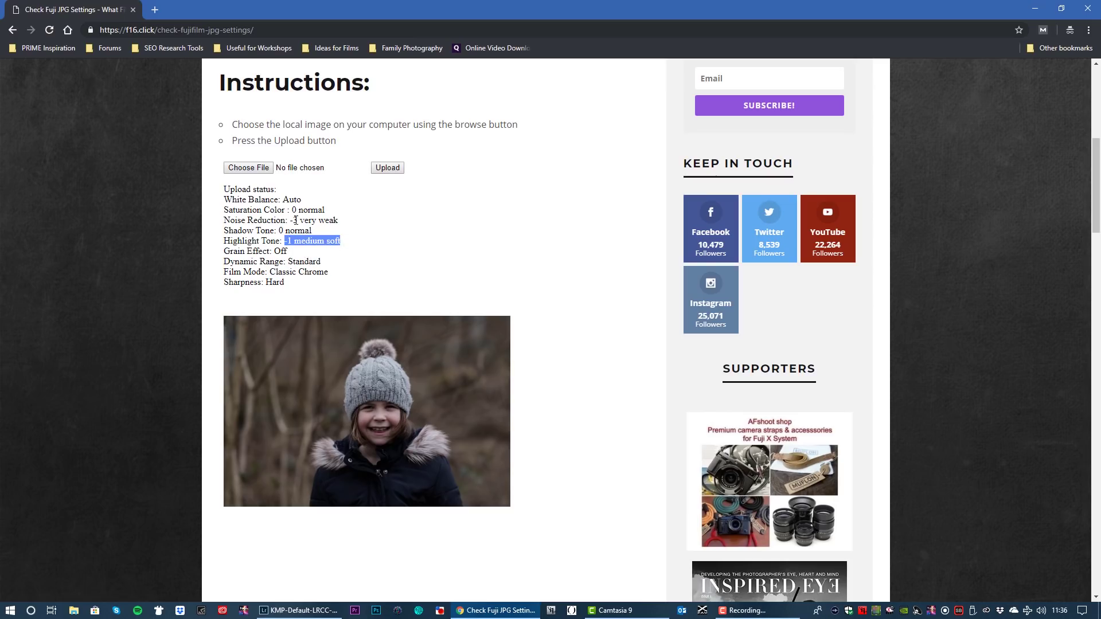
left_click_drag(289, 221, 339, 220)
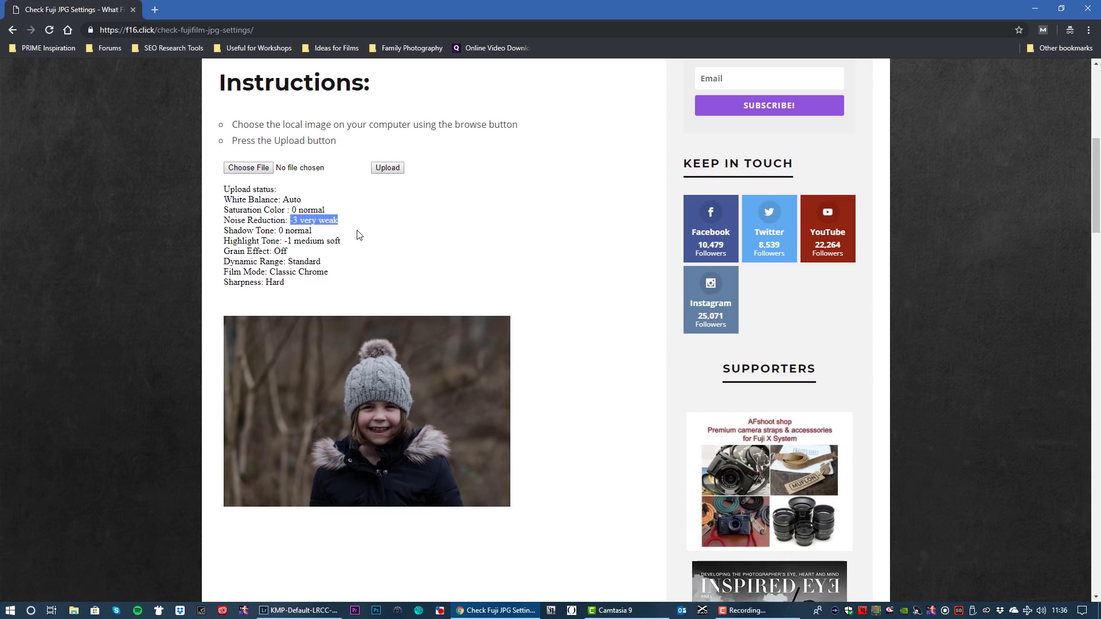
Step: Upload Velvia-3.jpg from the X-Pro2 folder and highlight its reported film mode and shadow tone settings
left_click(262, 169)
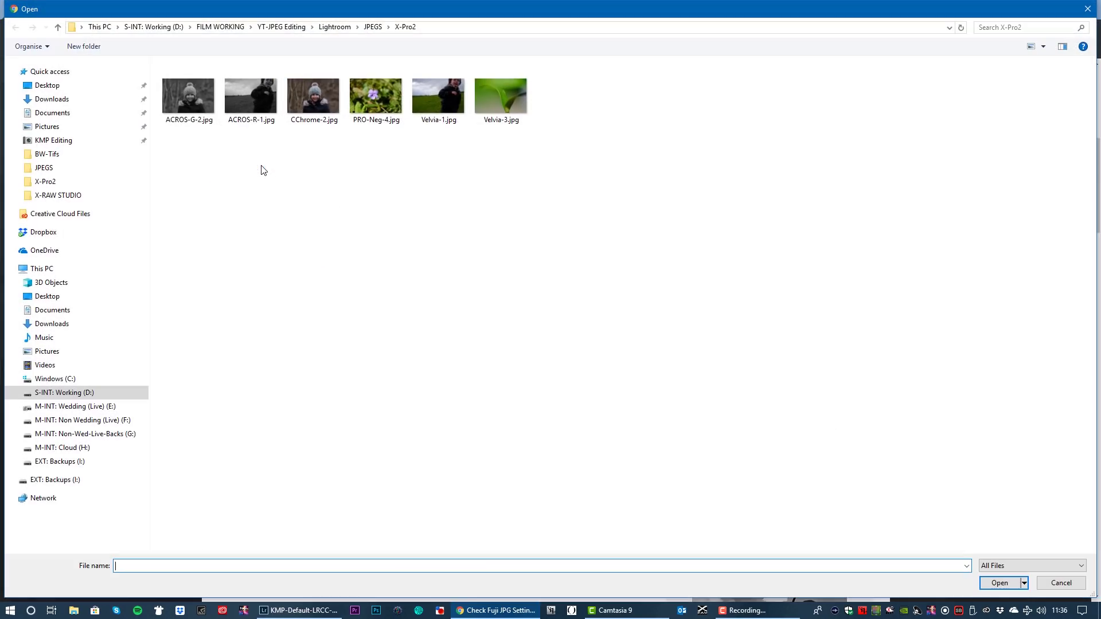
double_click(497, 97)
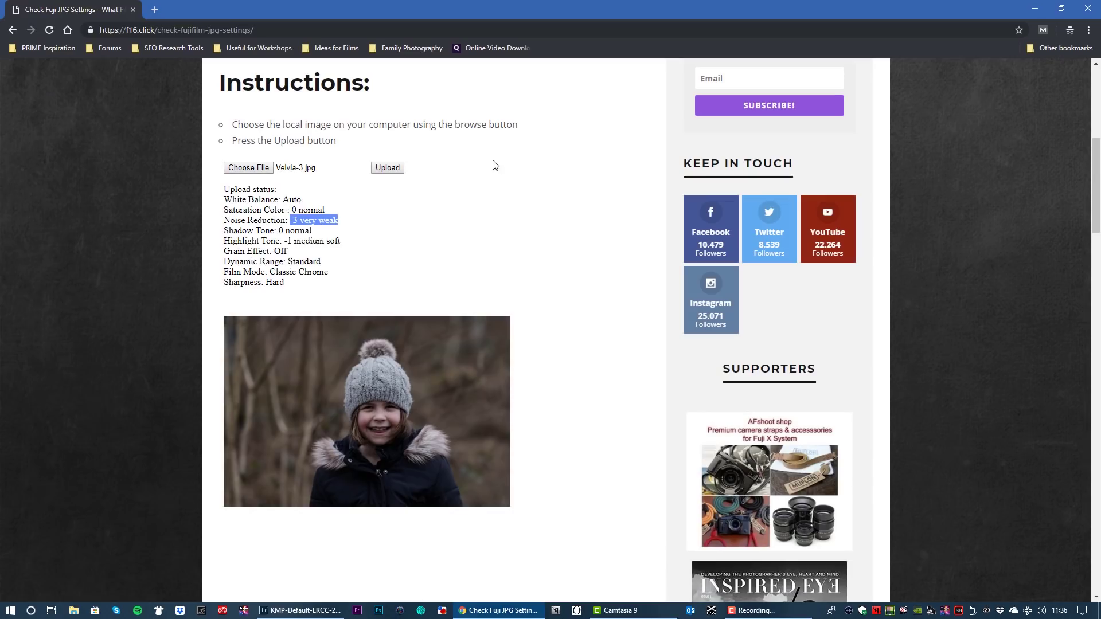
left_click(387, 168)
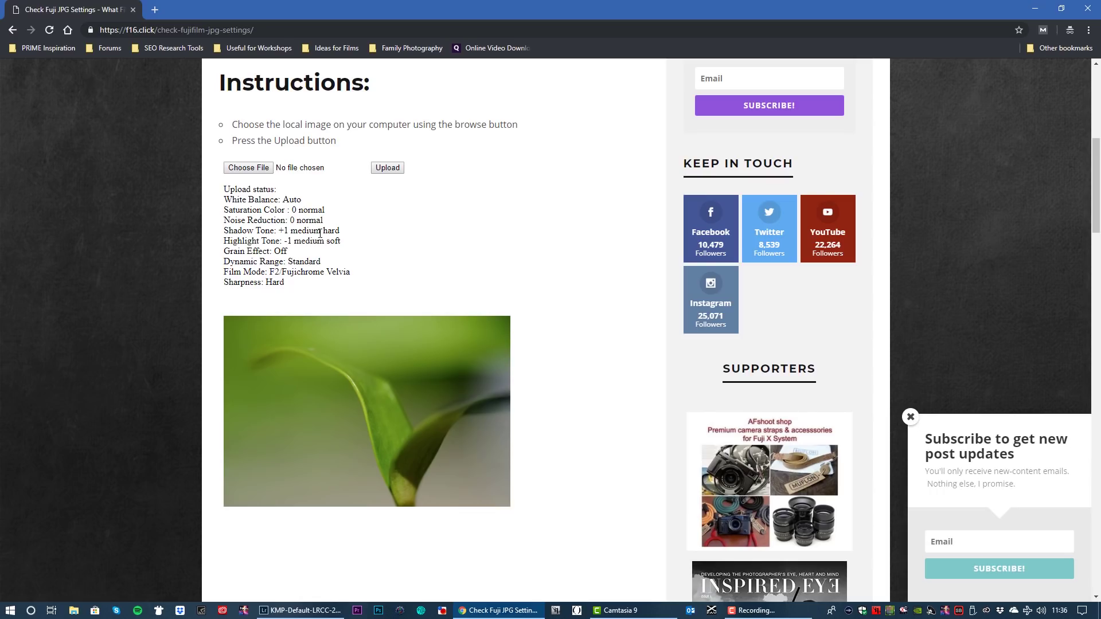
left_click_drag(361, 275, 272, 272)
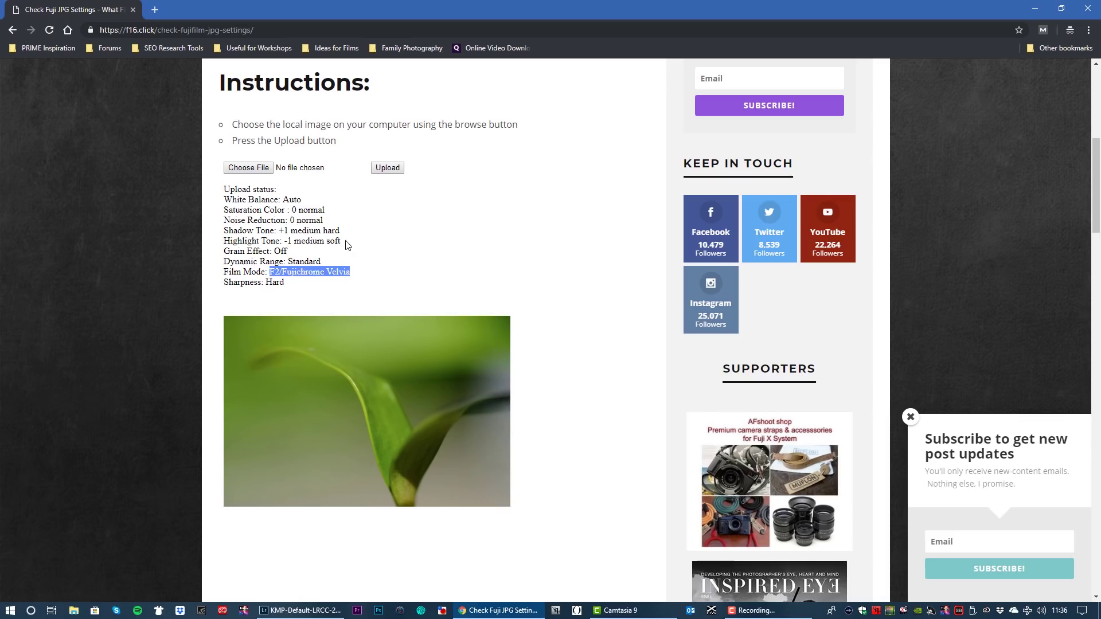
mouse_move(343, 241)
left_mouse_down()
mouse_move(284, 240)
mouse_move(344, 232)
left_mouse_up()
Step: Read the donation note below the uploaded image, highlighting the share that goes to charity
scroll(393, 245, "down", 1)
scroll(392, 245, "down", 1)
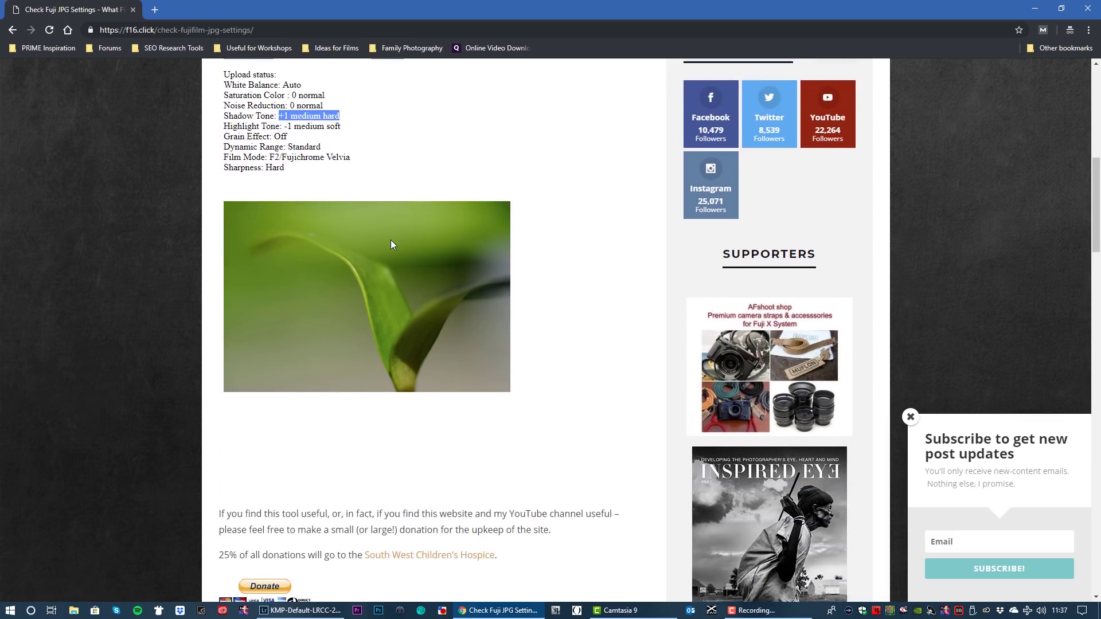
scroll(392, 244, "down", 1)
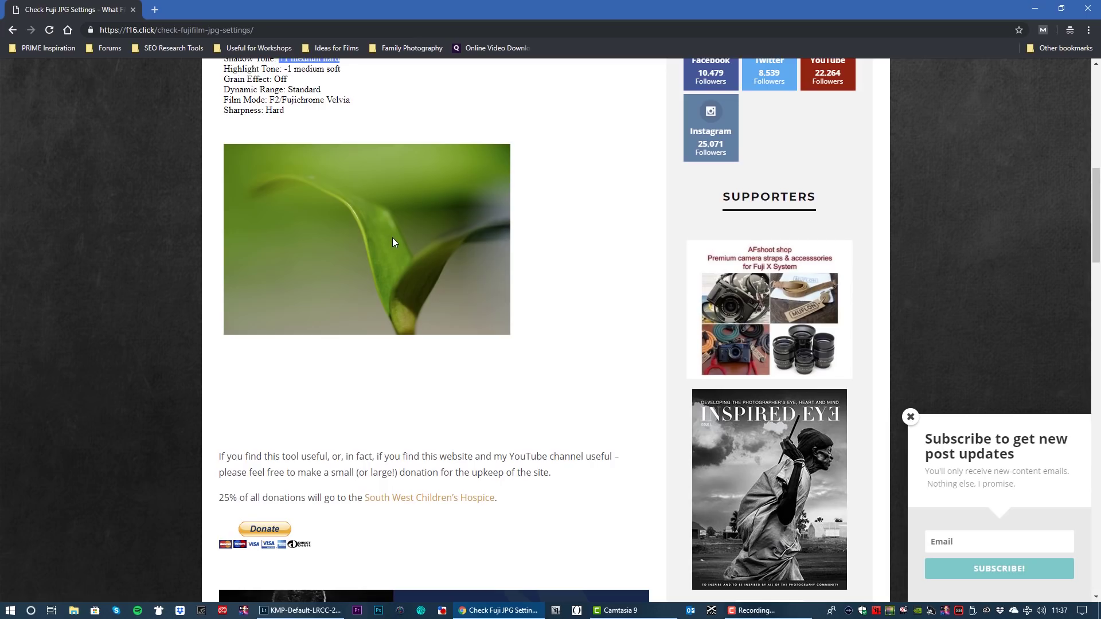
scroll(392, 238, "down", 1)
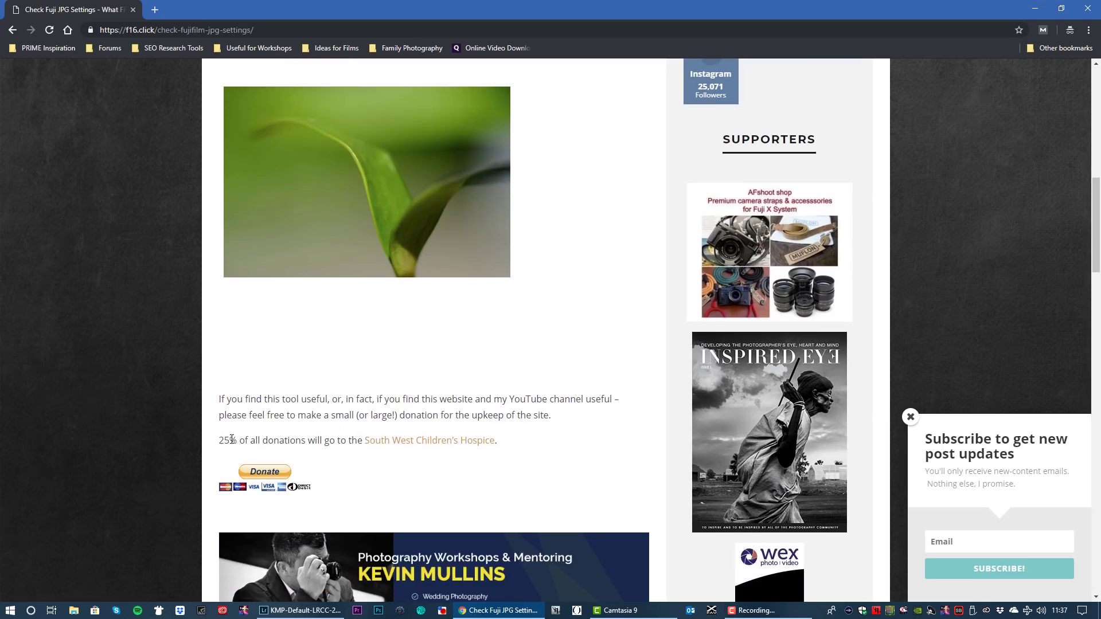
left_click_drag(232, 439, 335, 443)
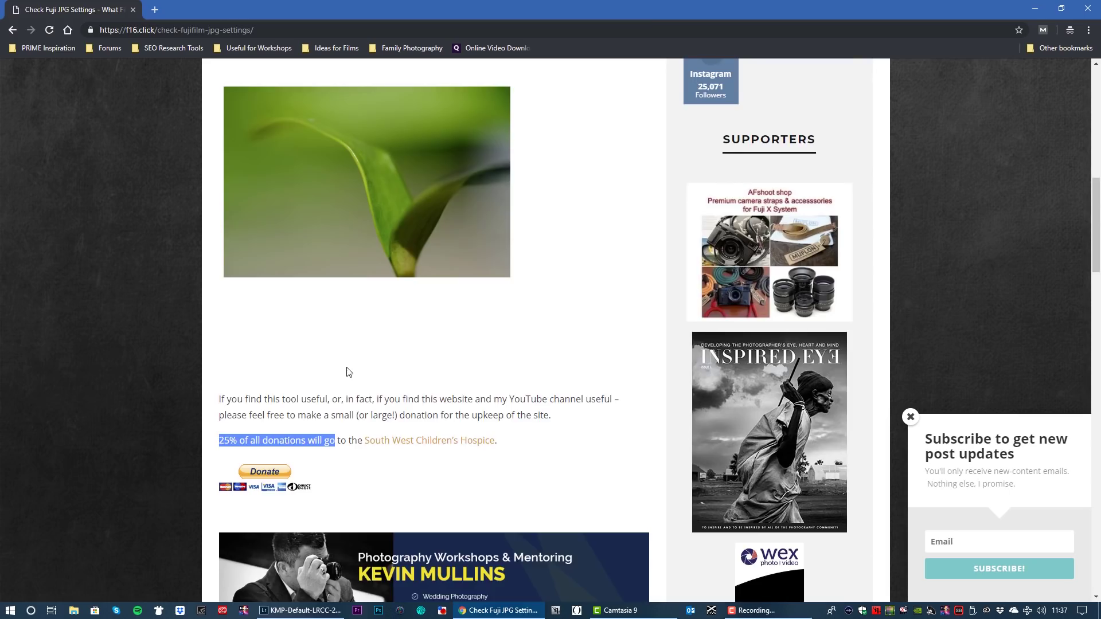
scroll(346, 372, "up", 3)
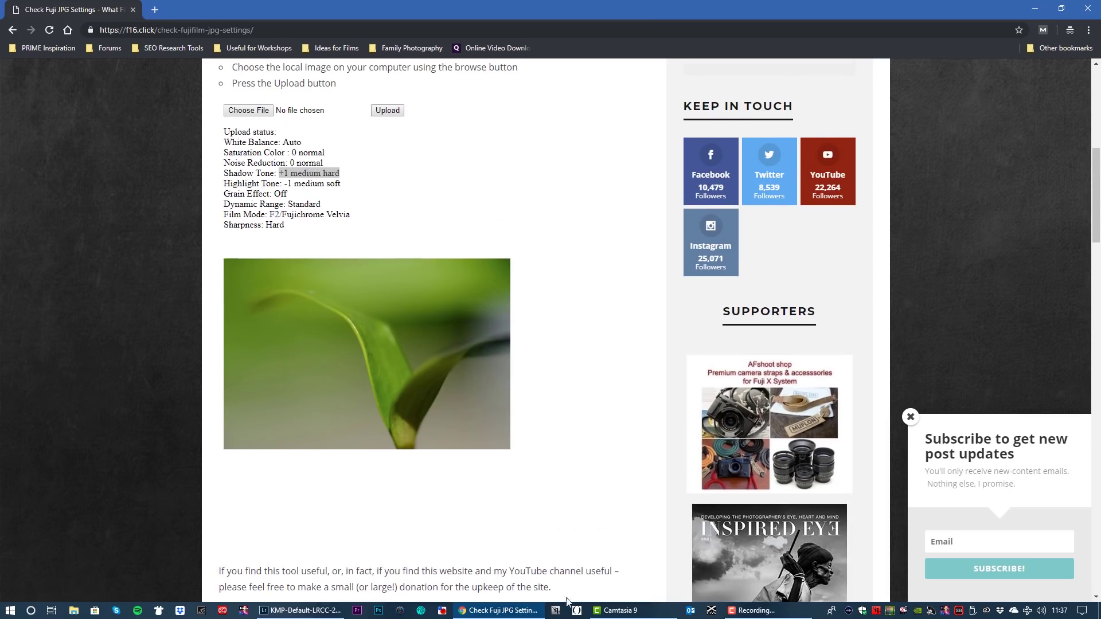
Step: Switch back to Lightroom, view MEYEROWITZ.jpg from the X-T3 Wedding folder enlarged and advance to the following photo
left_click(297, 612)
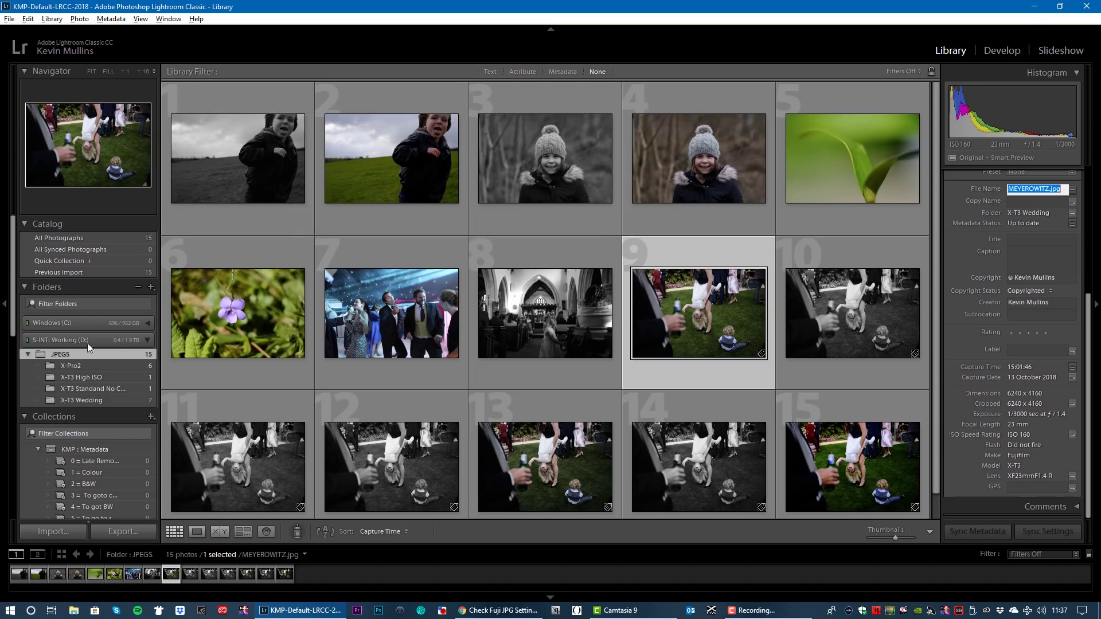
left_click(91, 400)
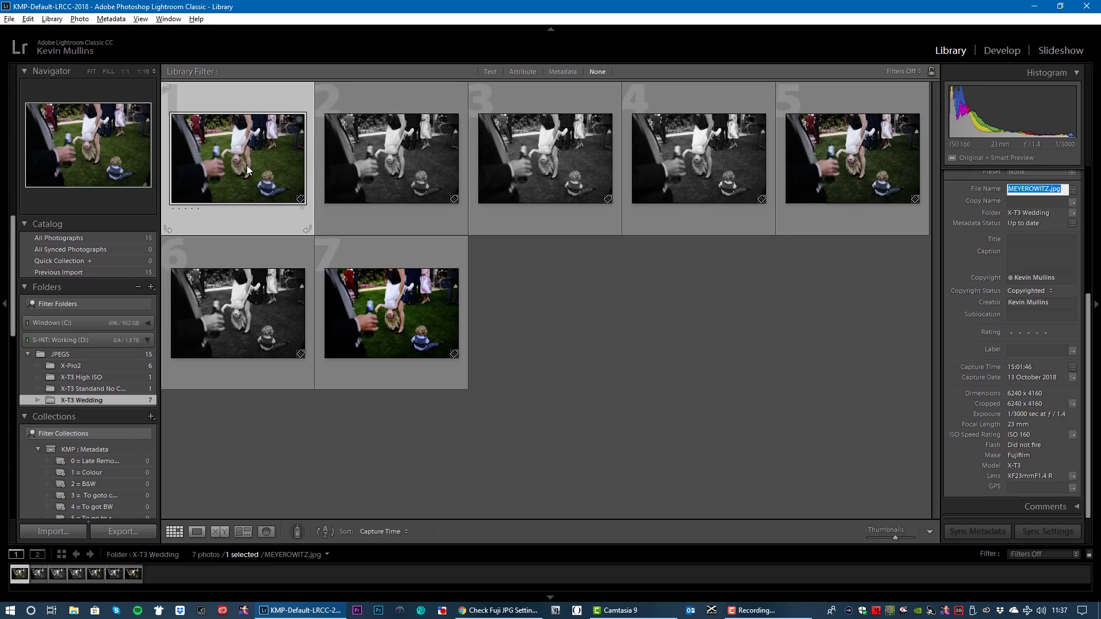
double_click(247, 165)
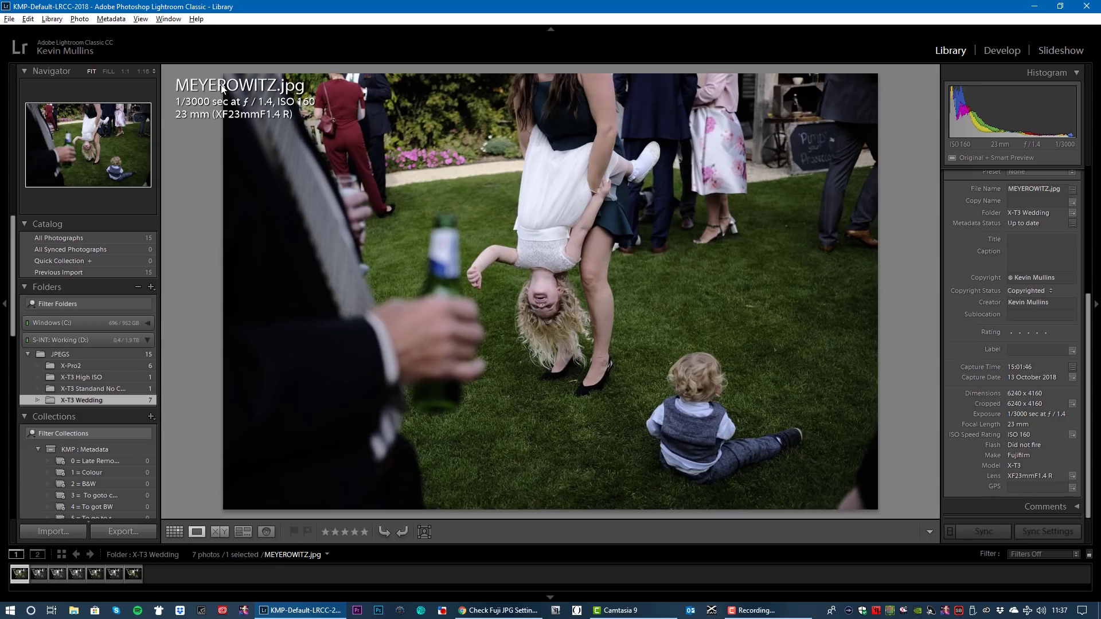
key("Right")
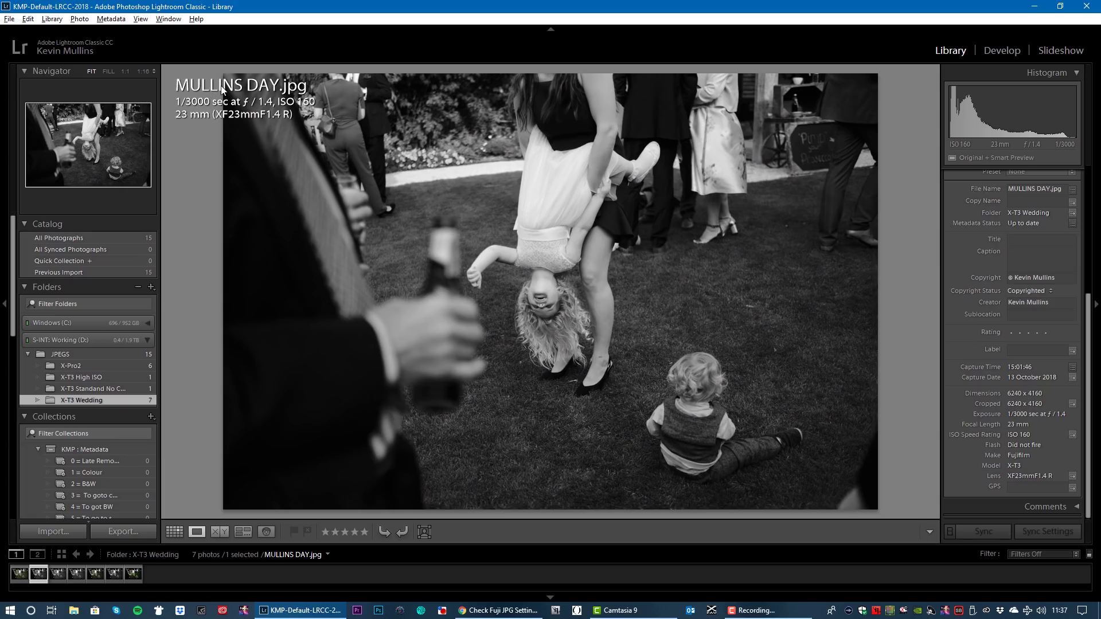
Step: Browse the remaining X-T3 Wedding photos through PARR.jpg, comparing their looks, and return to MEYEROWITZ.jpg
key("Right")
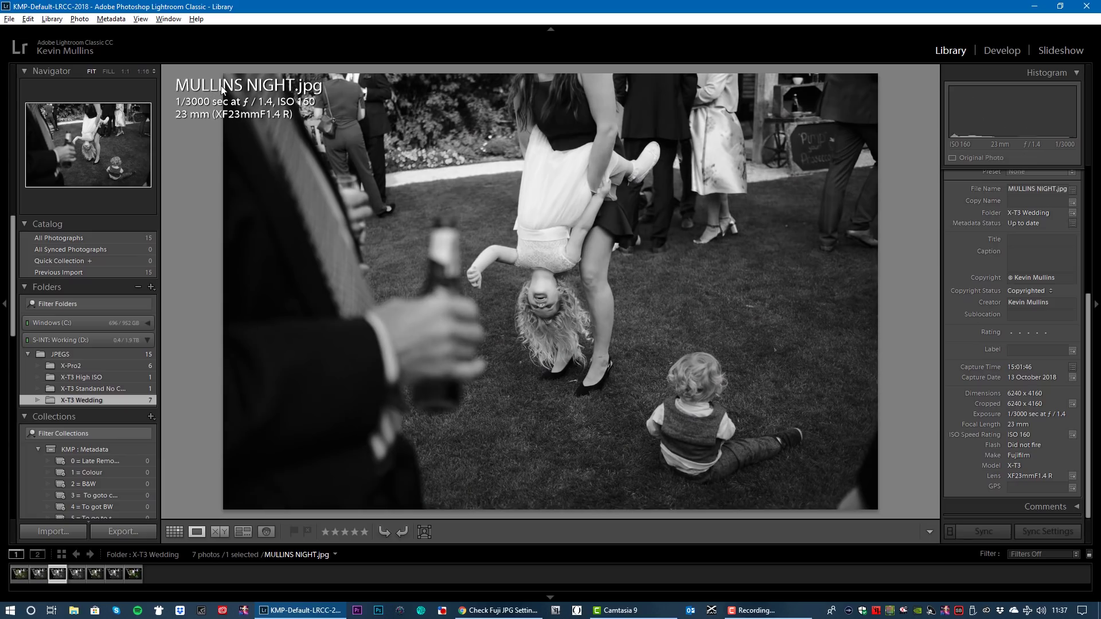
key("Right")
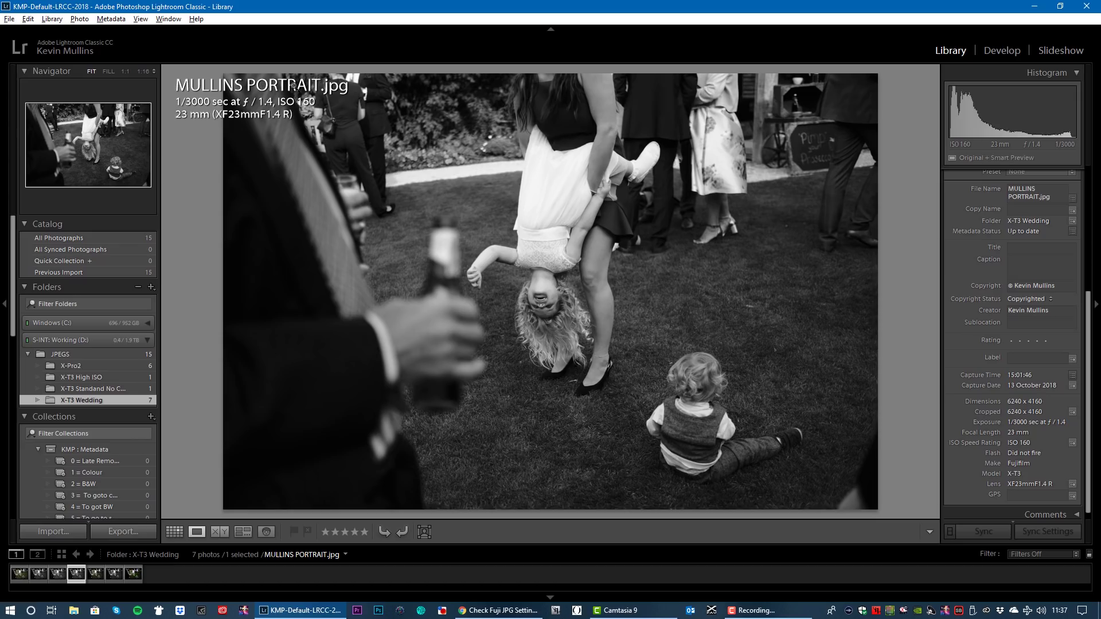
key("Right")
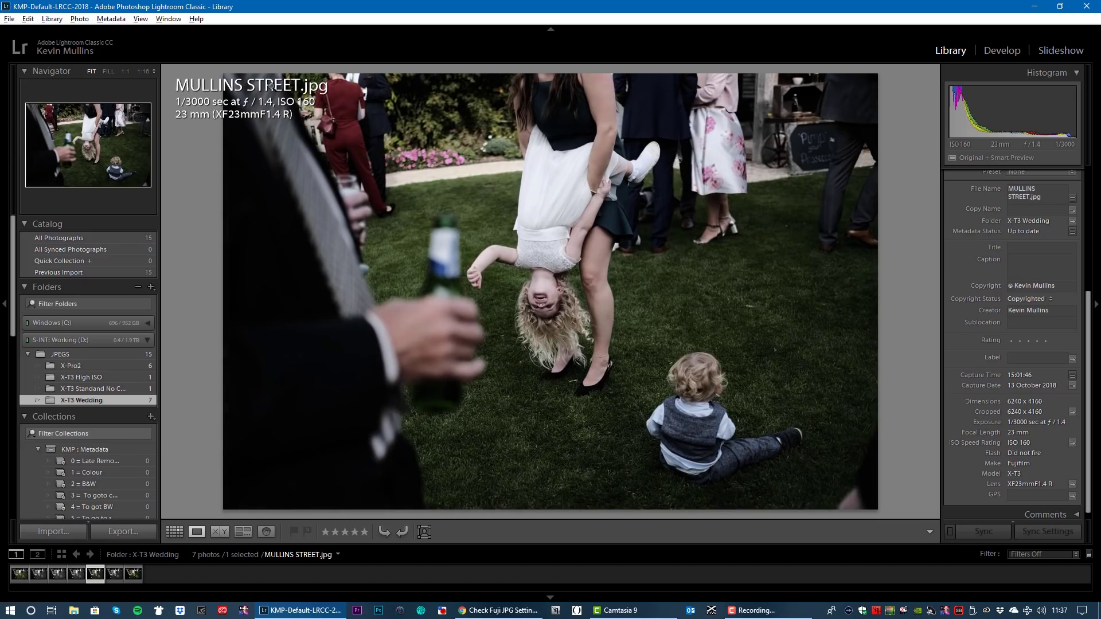
key("Right")
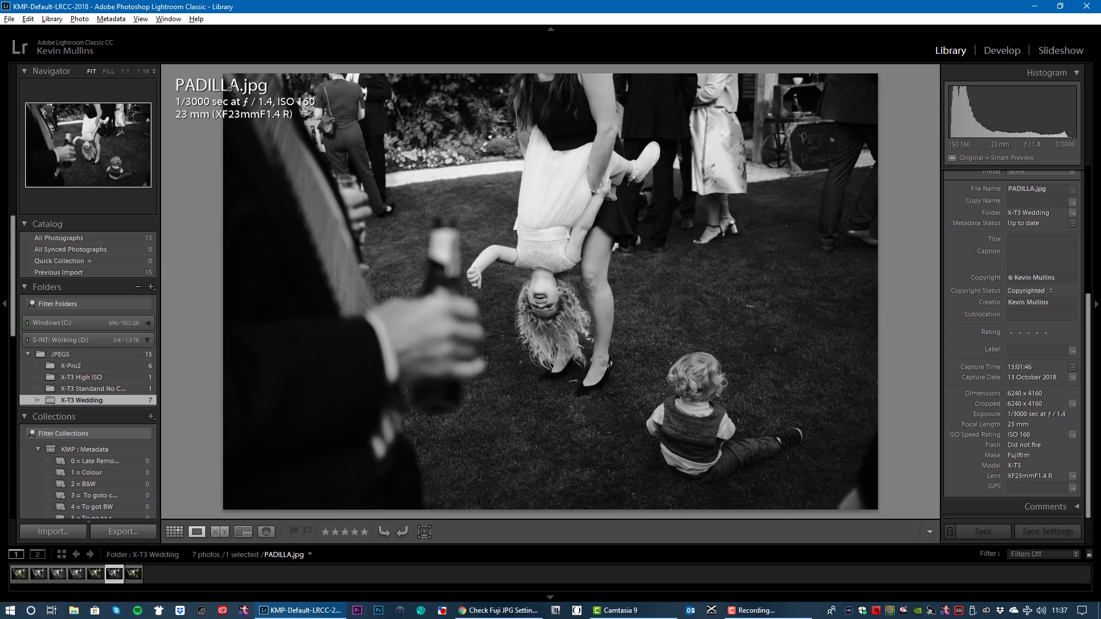
key("Right")
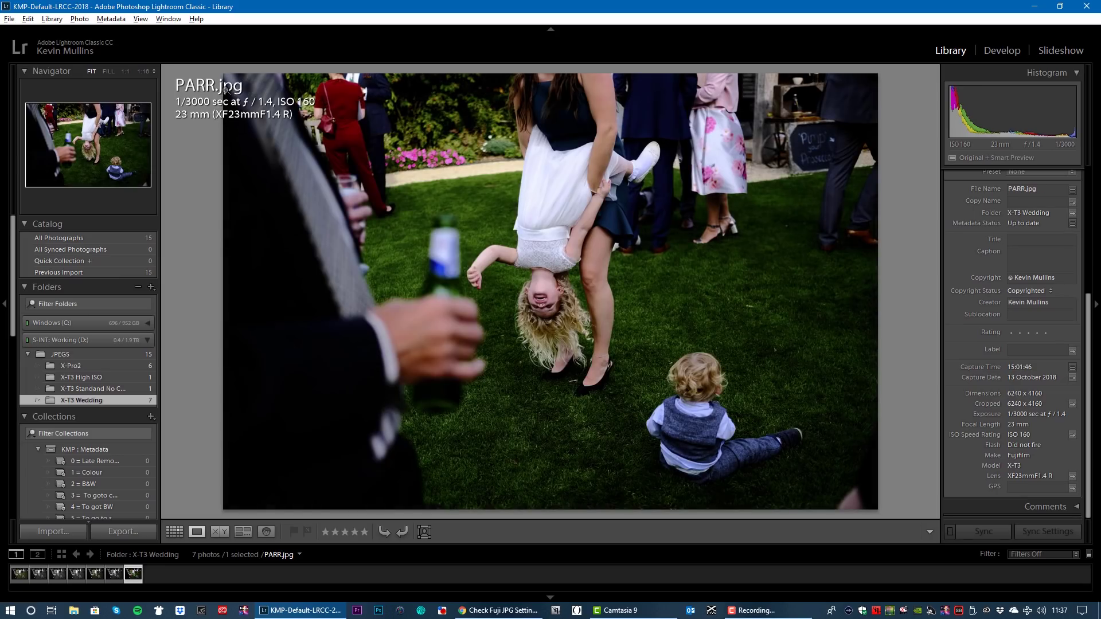
left_click(20, 573)
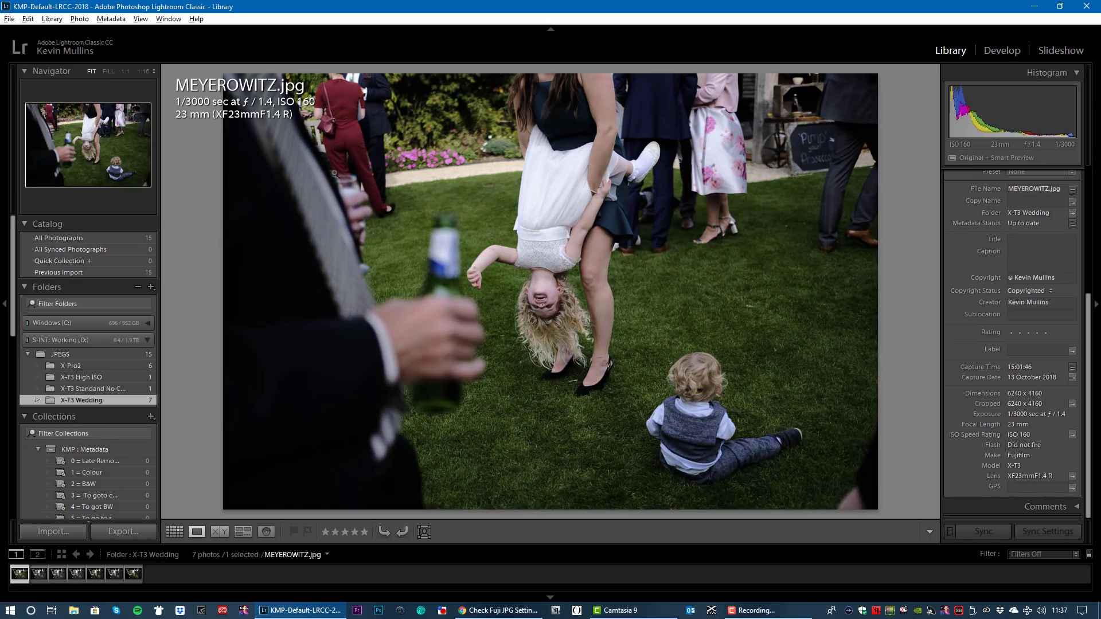
Step: Open MEYEROWITZ.jpg in Develop and customize the Develop panel order, moving Split Toning between Tone Curve and Transform
left_click(1003, 52)
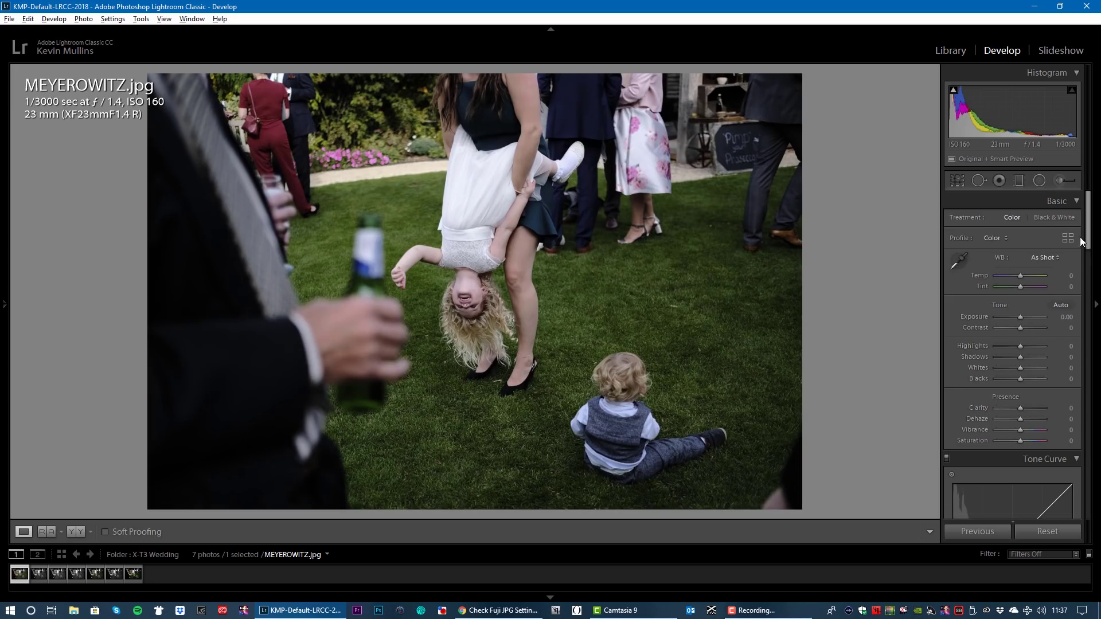
scroll(1087, 244, "down", 4)
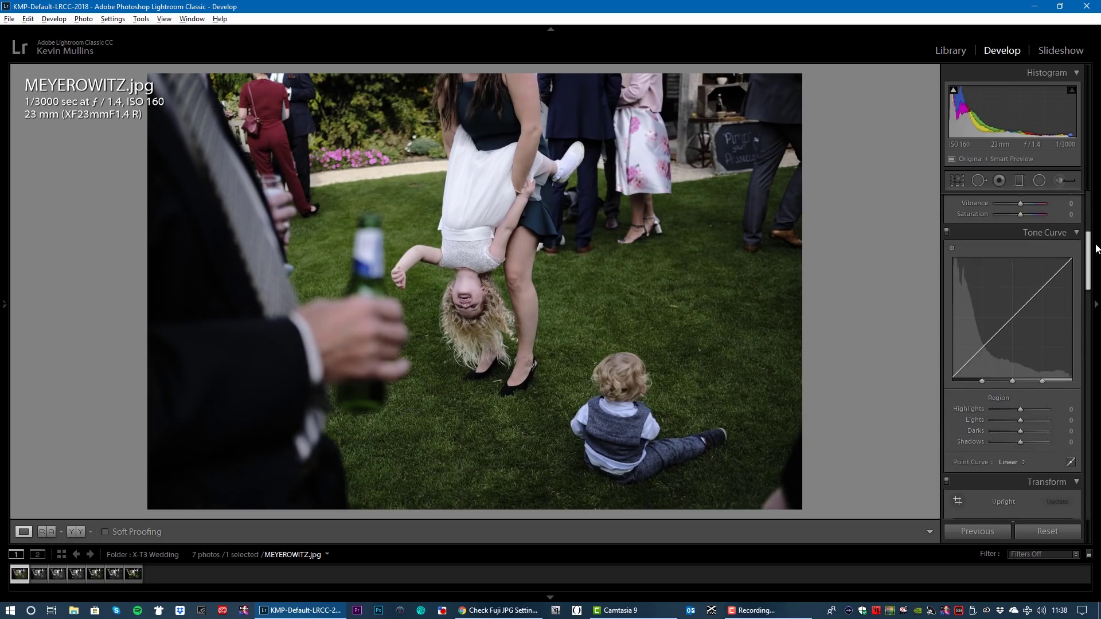
left_click_drag(1088, 249, 1091, 347)
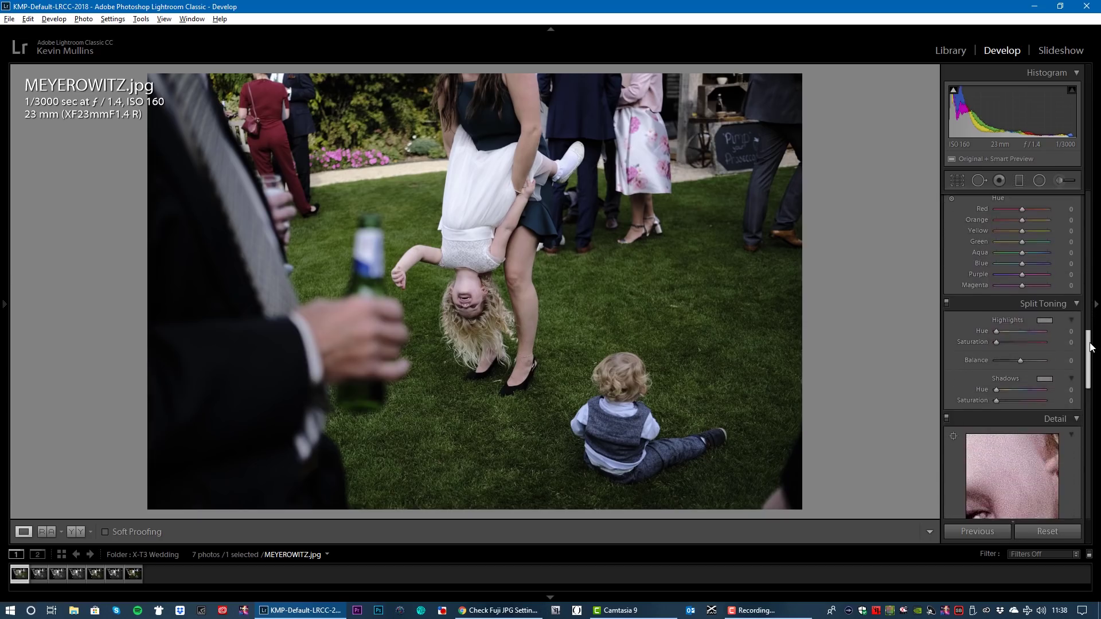
right_click(1033, 305)
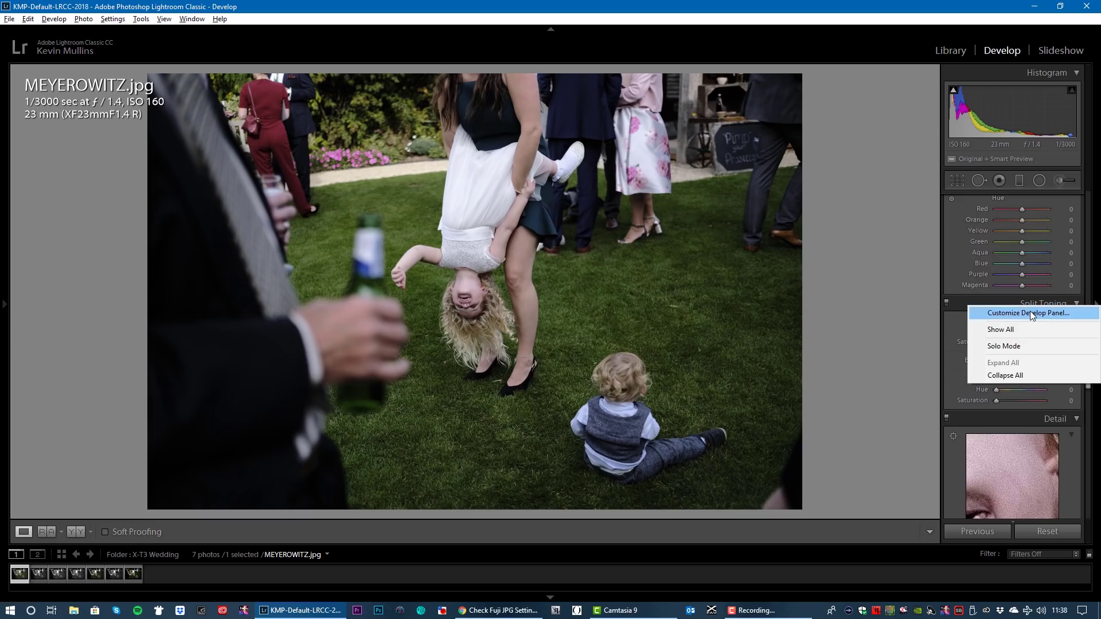
left_click(1030, 313)
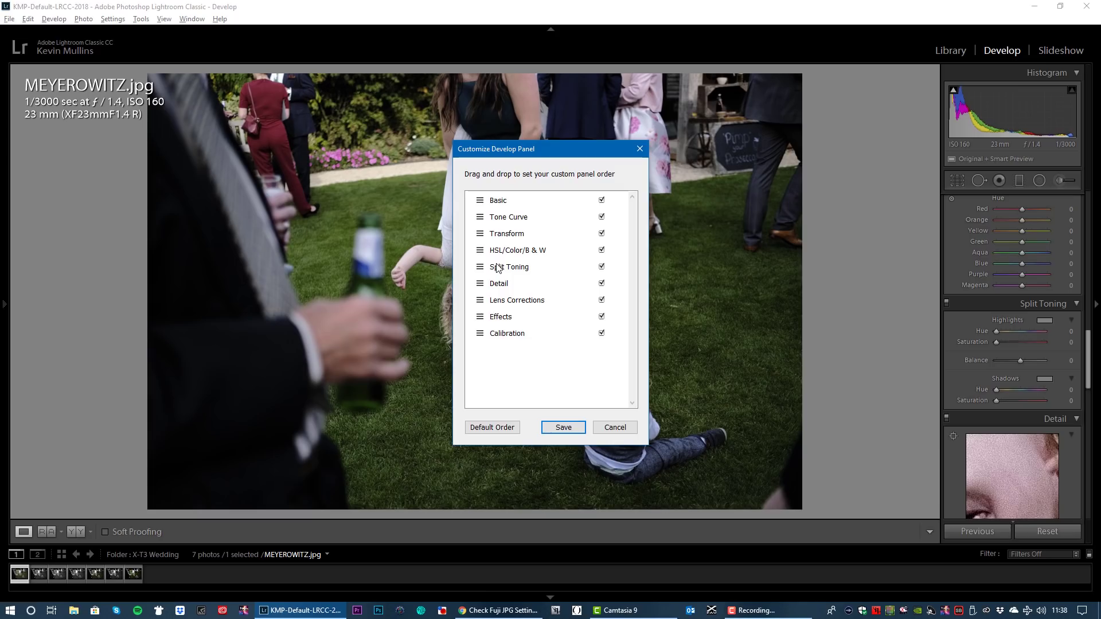
left_click(520, 269)
left_click_drag(519, 268, 516, 232)
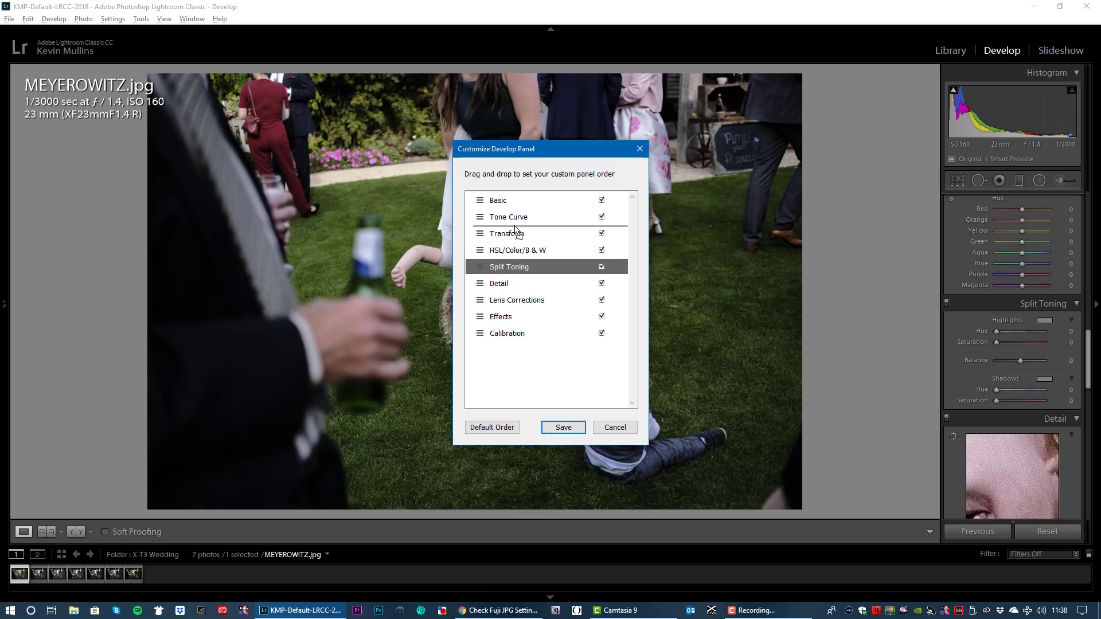
Step: Save the custom panel order and relaunch Lightroom, skipping the catalog backup this time
left_click(532, 302)
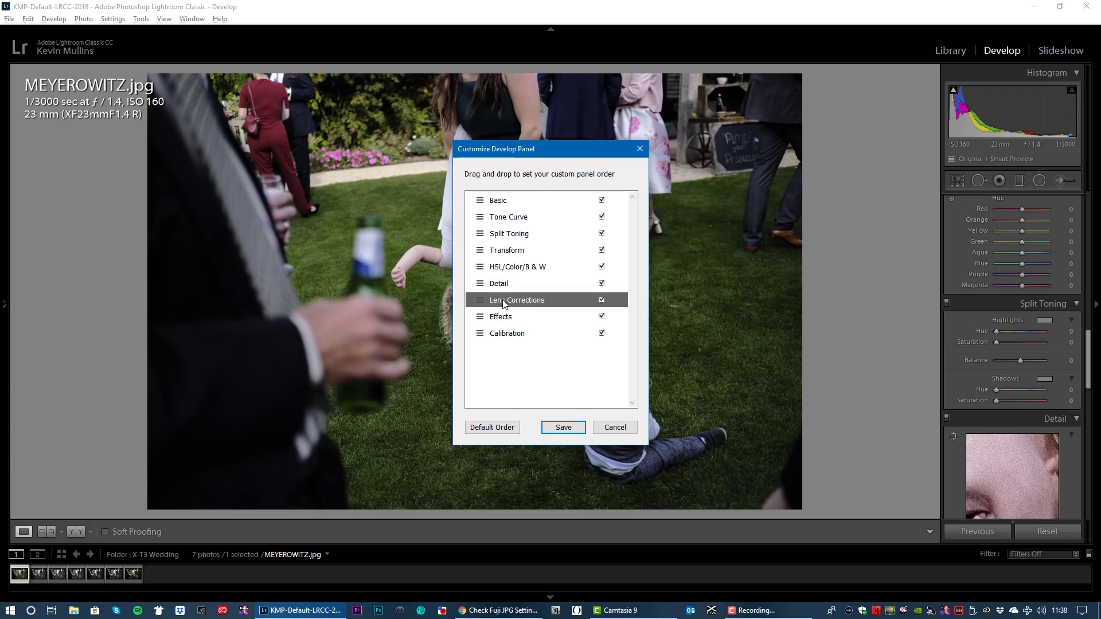
left_click(563, 428)
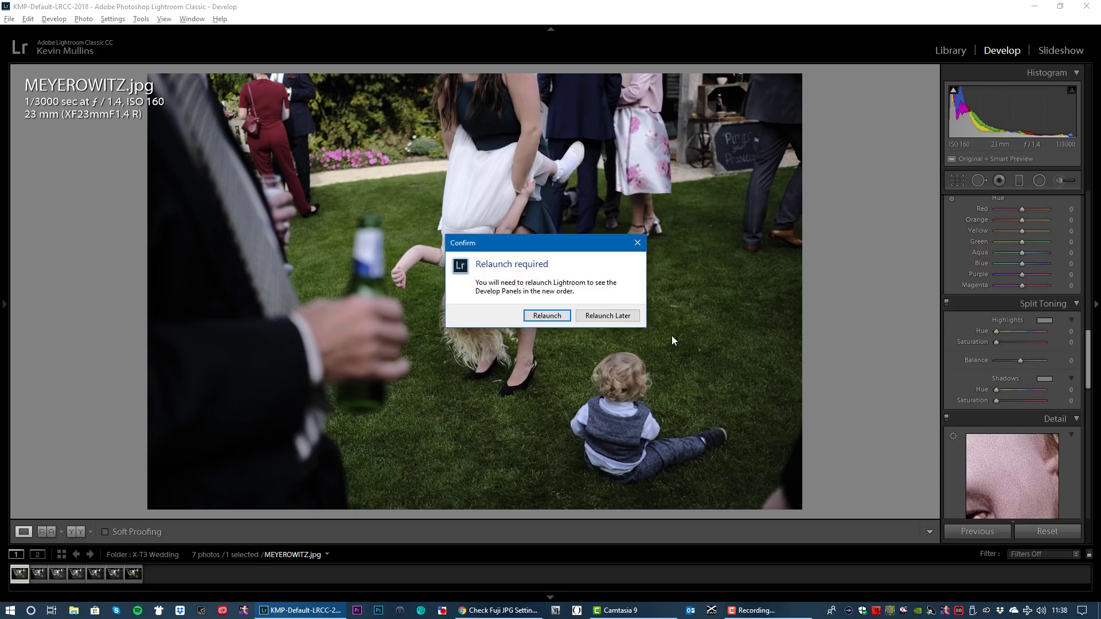
left_click(563, 318)
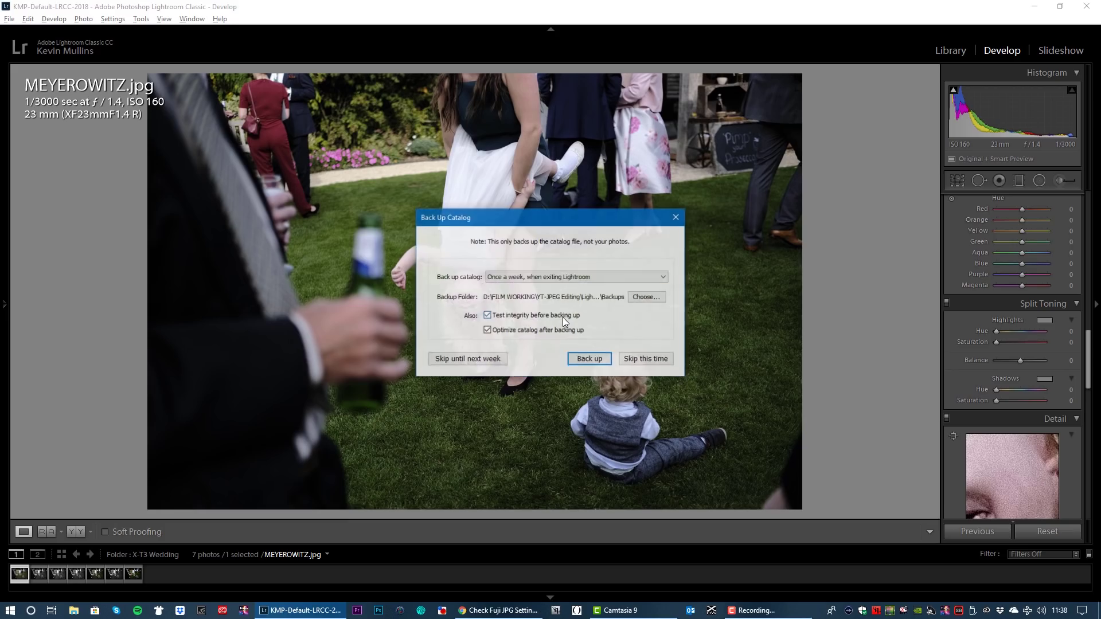
left_click(637, 357)
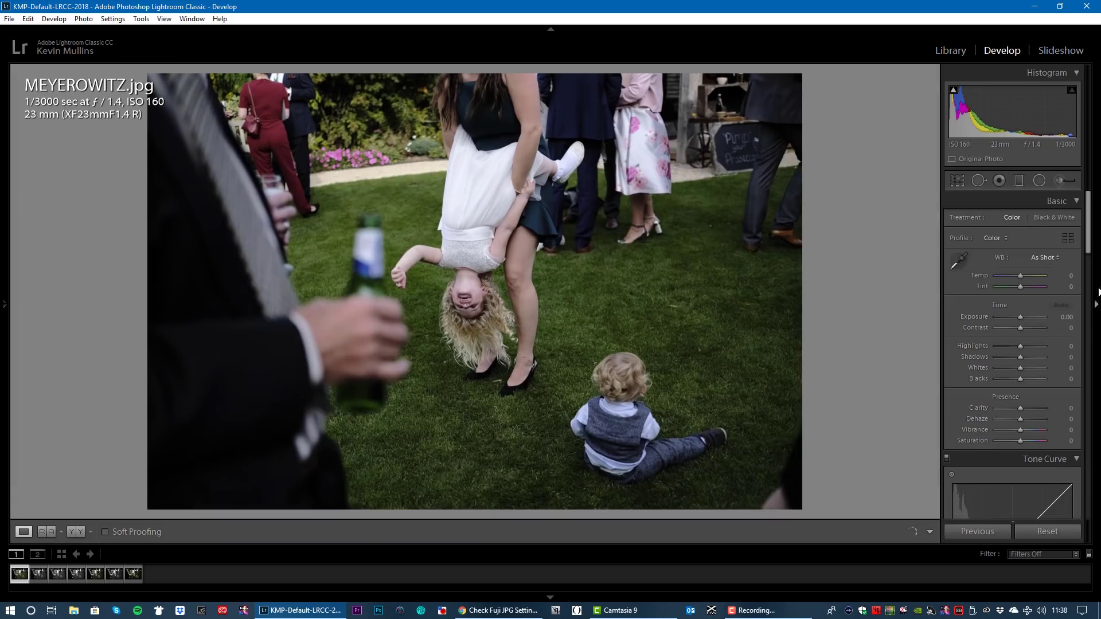
Step: Copy develop settings from PARR.jpg, clearing all preselected options in the copy settings first
left_click(134, 574)
right_click(135, 574)
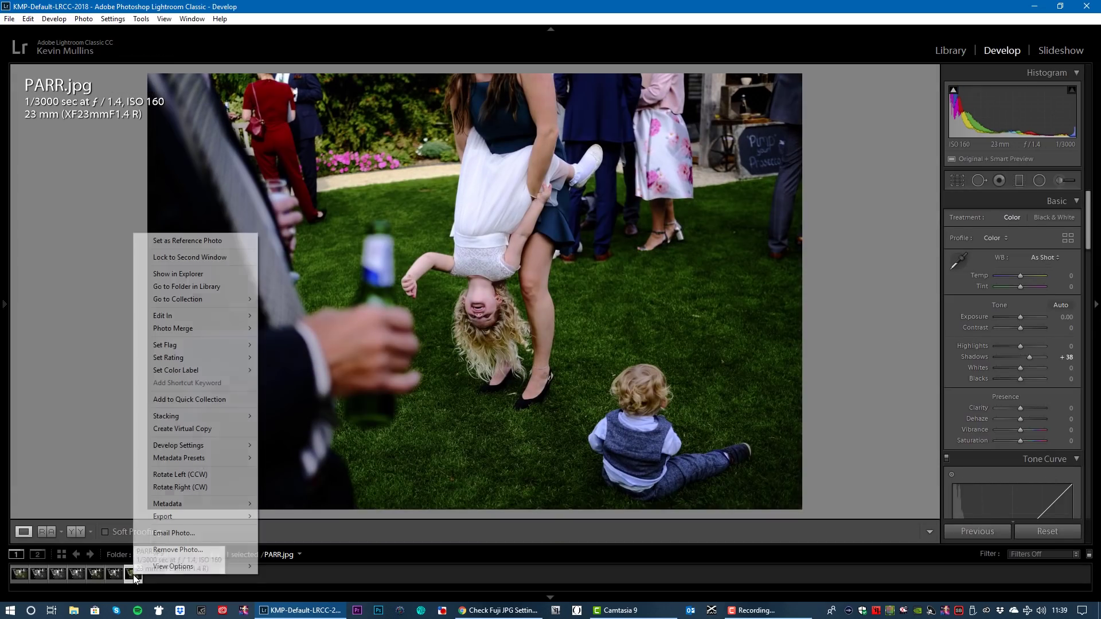
mouse_move(204, 445)
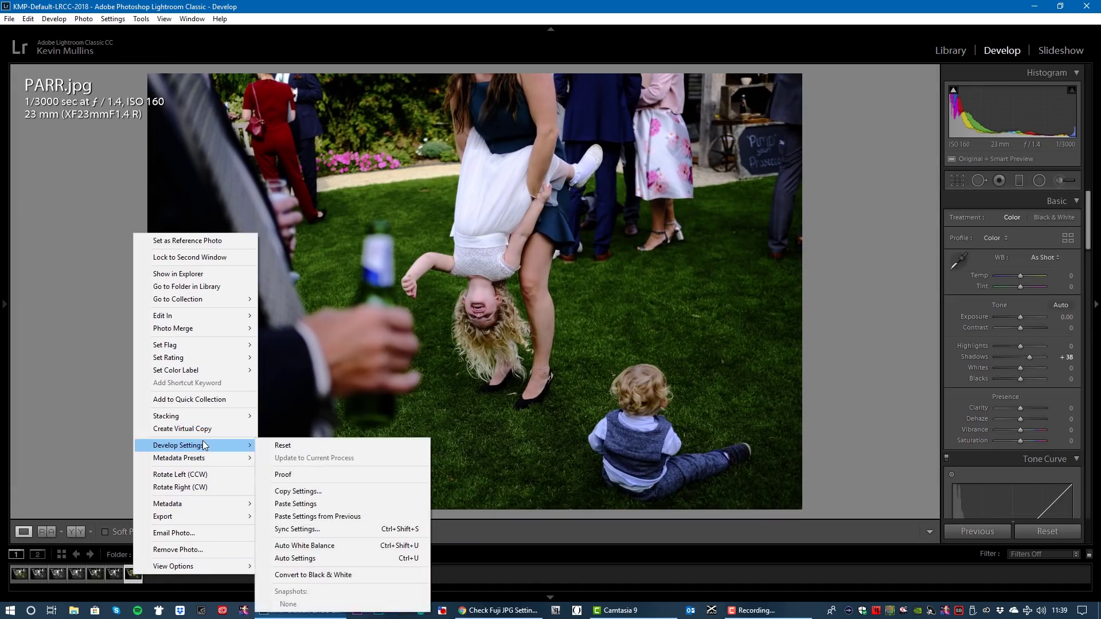
left_click(301, 491)
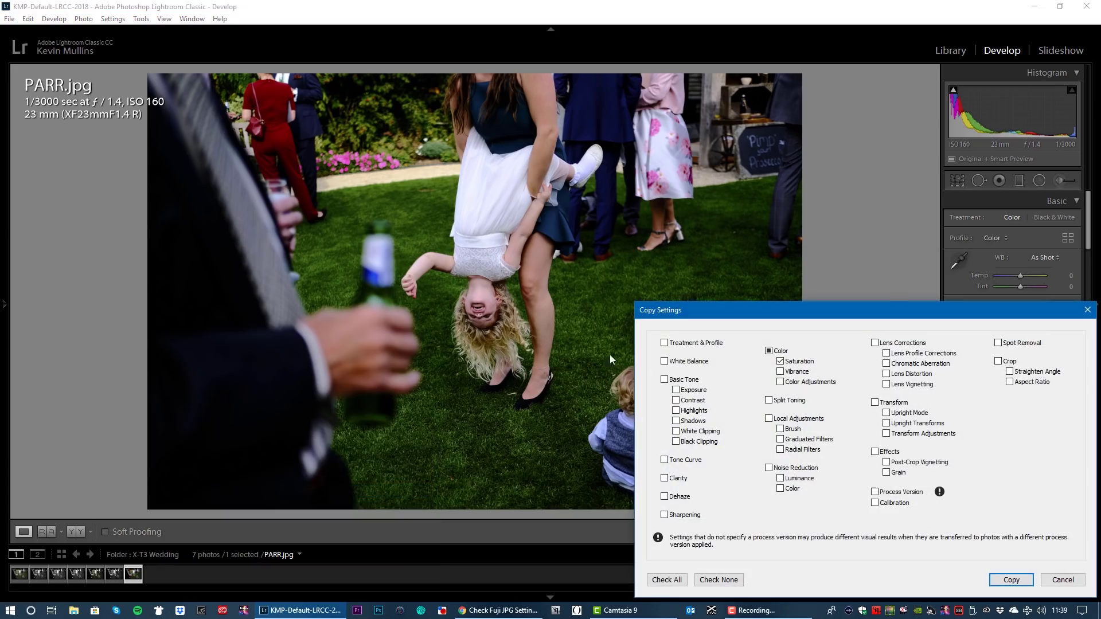
left_click(712, 583)
left_click(1011, 580)
Step: Paste the copied develop settings onto the six photos from MEYEROWITZ.jpg through PADILLA.jpg
left_click(22, 575)
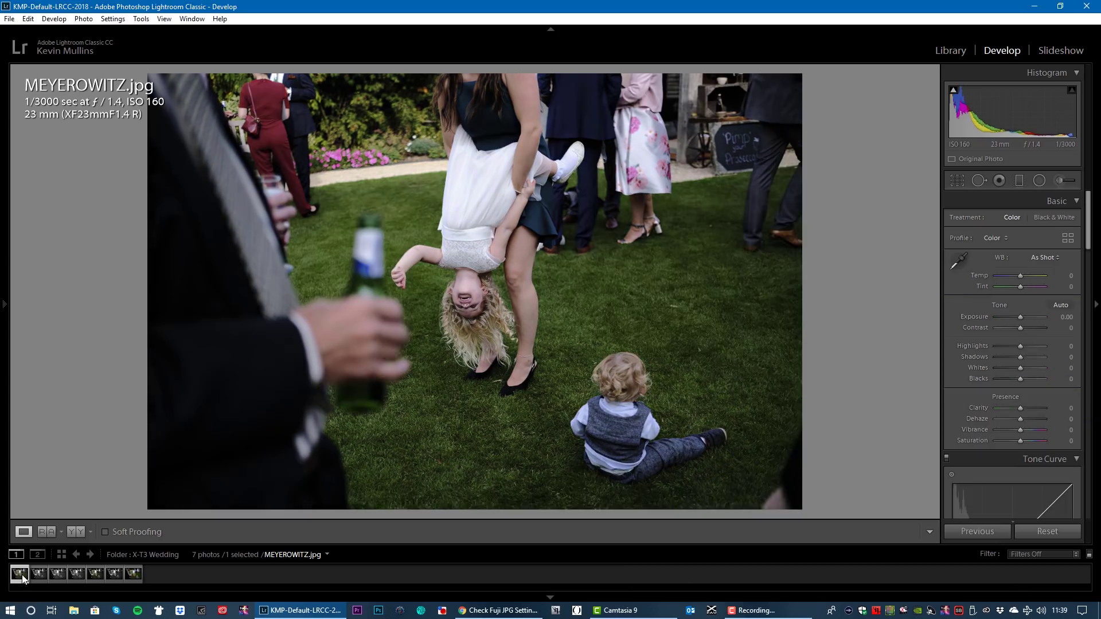
left_click(112, 576, "shift")
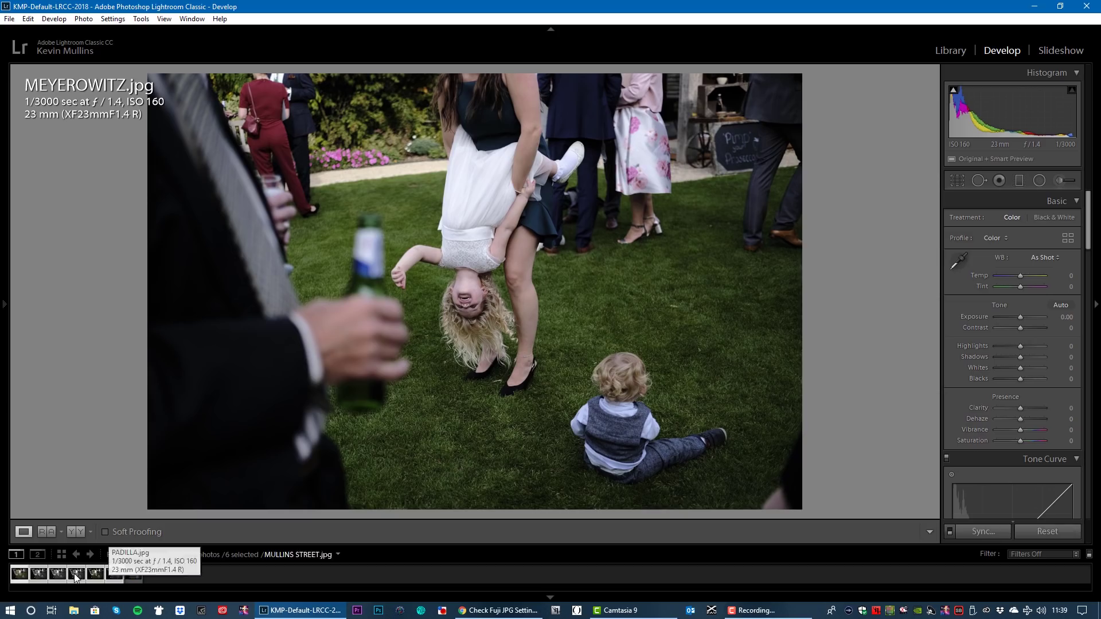
right_click(22, 575)
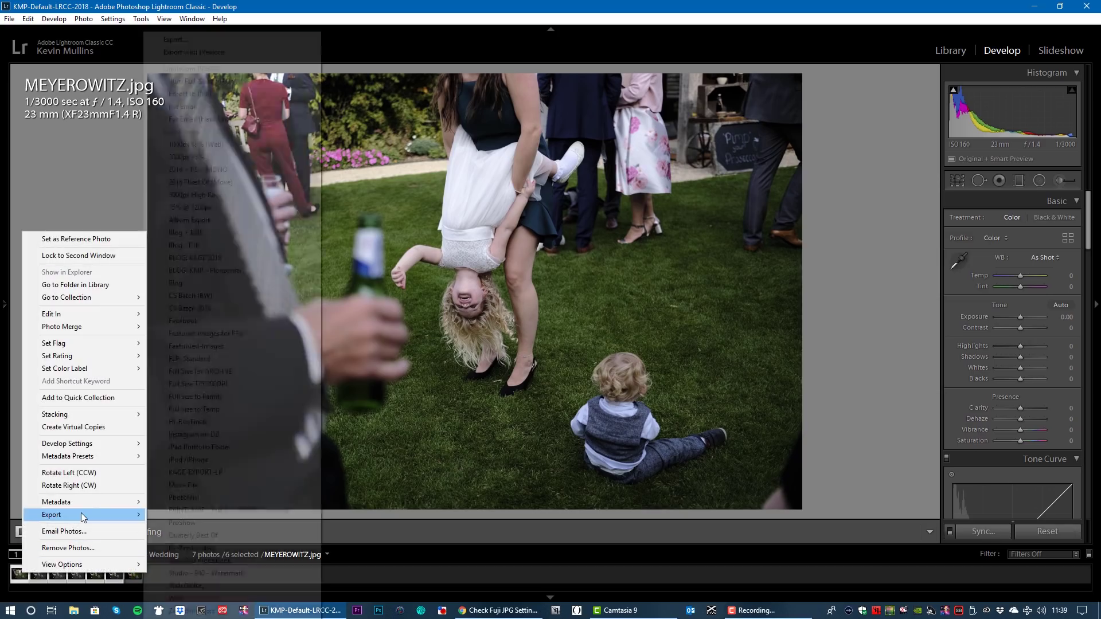
mouse_move(96, 444)
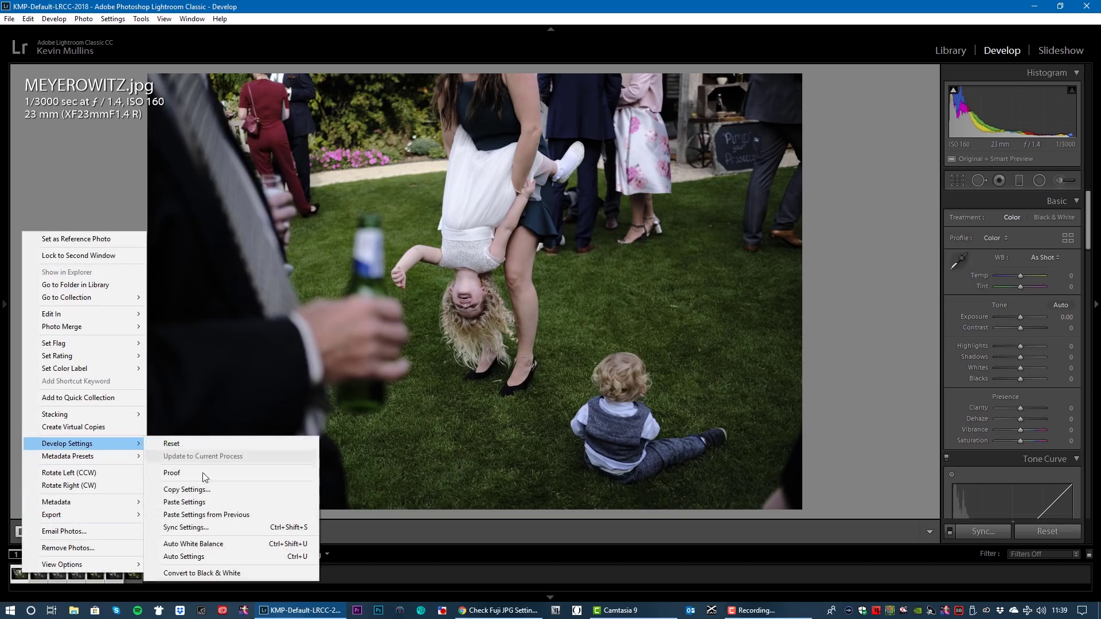
left_click(209, 502)
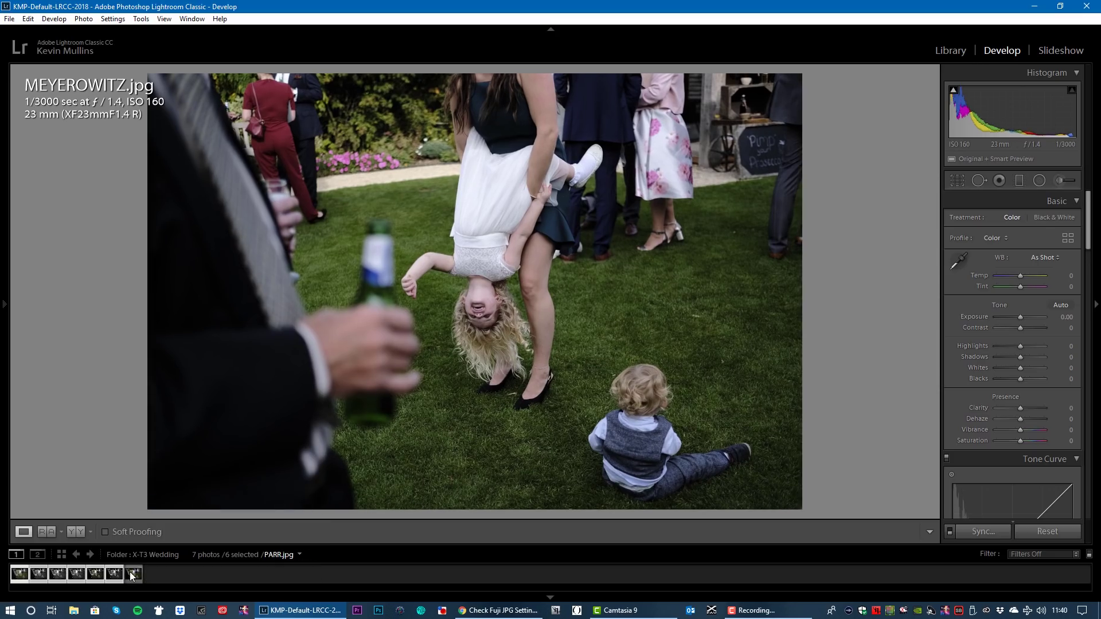
Step: Check the pasted settings on PADILLA.jpg and MEYEROWITZ.jpg, inspecting the upside-down girl in MEYEROWITZ.jpg close up
left_click(115, 574)
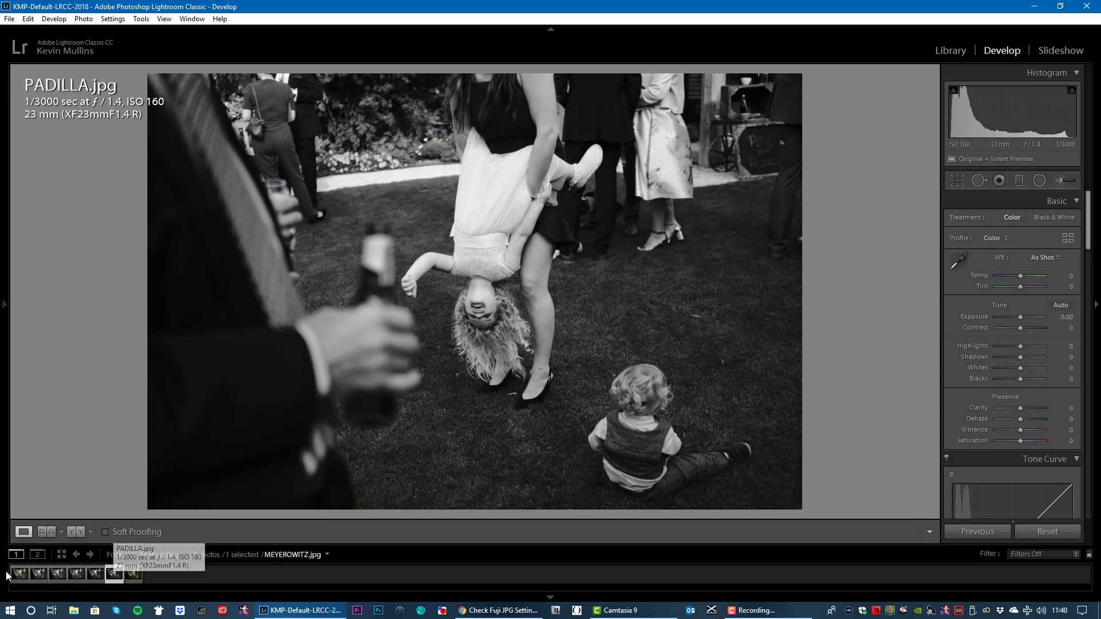
left_click(19, 573)
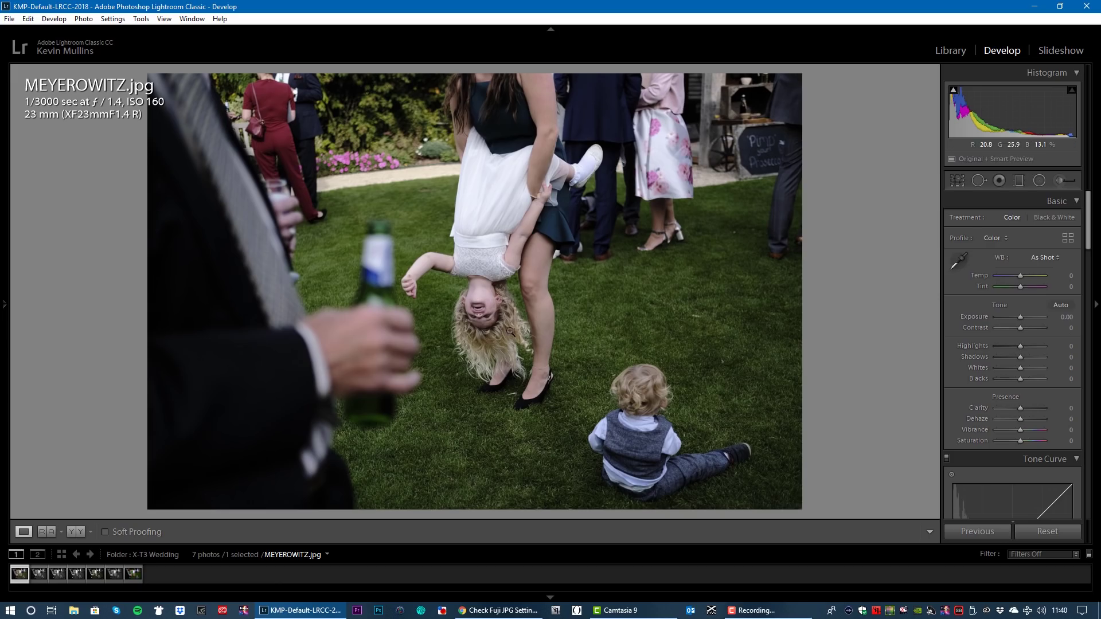
left_click(464, 303)
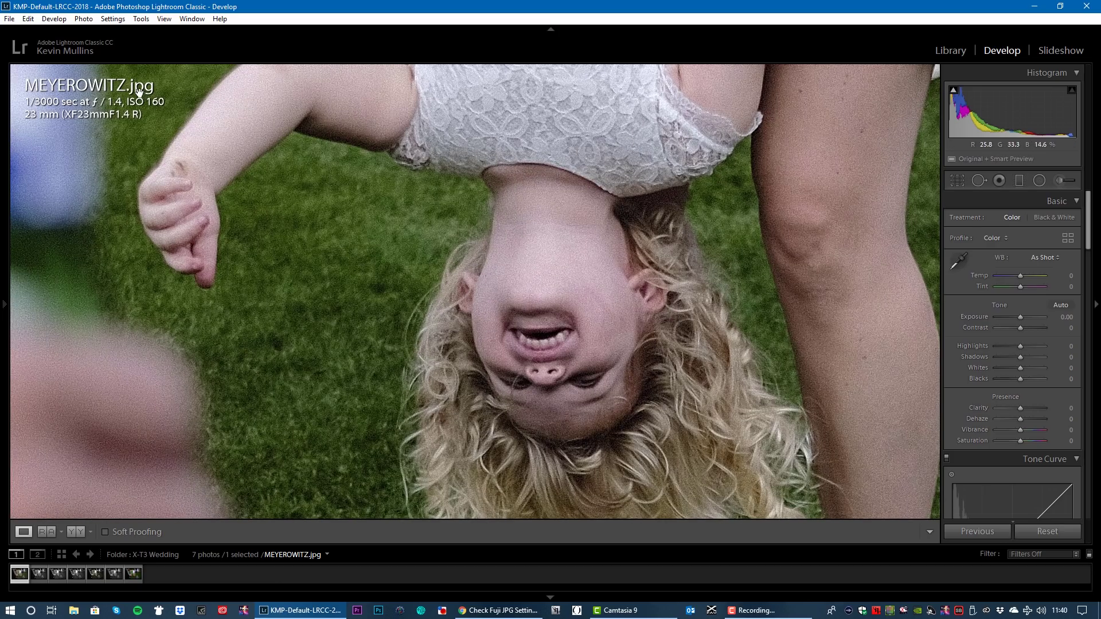
left_click(564, 277)
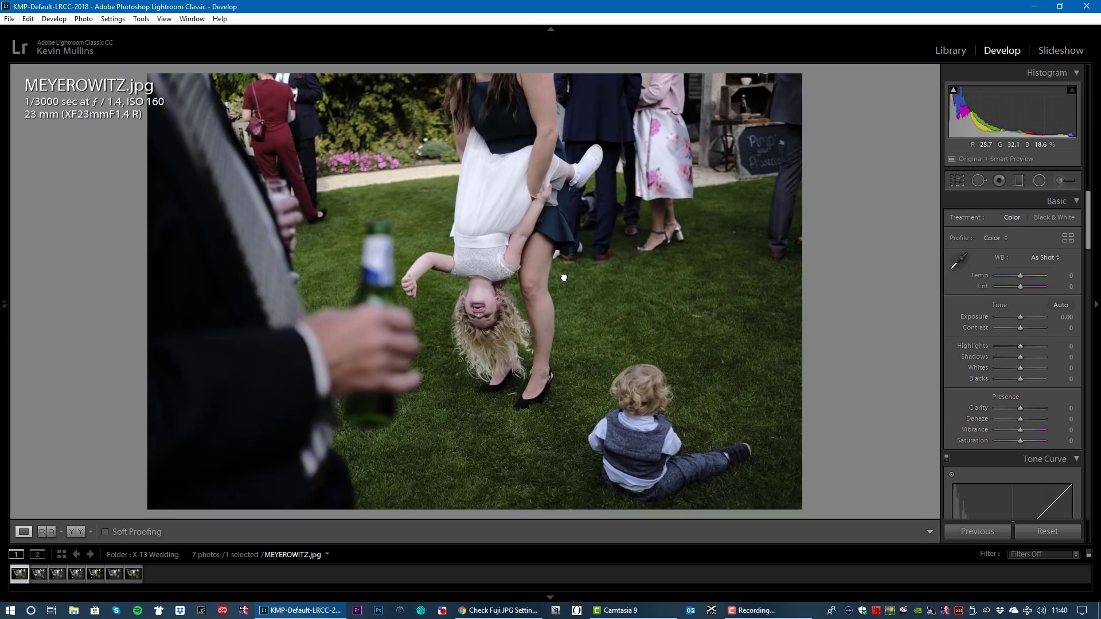
Step: Look through the third to sixth photos of the folder and inspect the girl's face in PADILLA.jpg close up
left_click(51, 572)
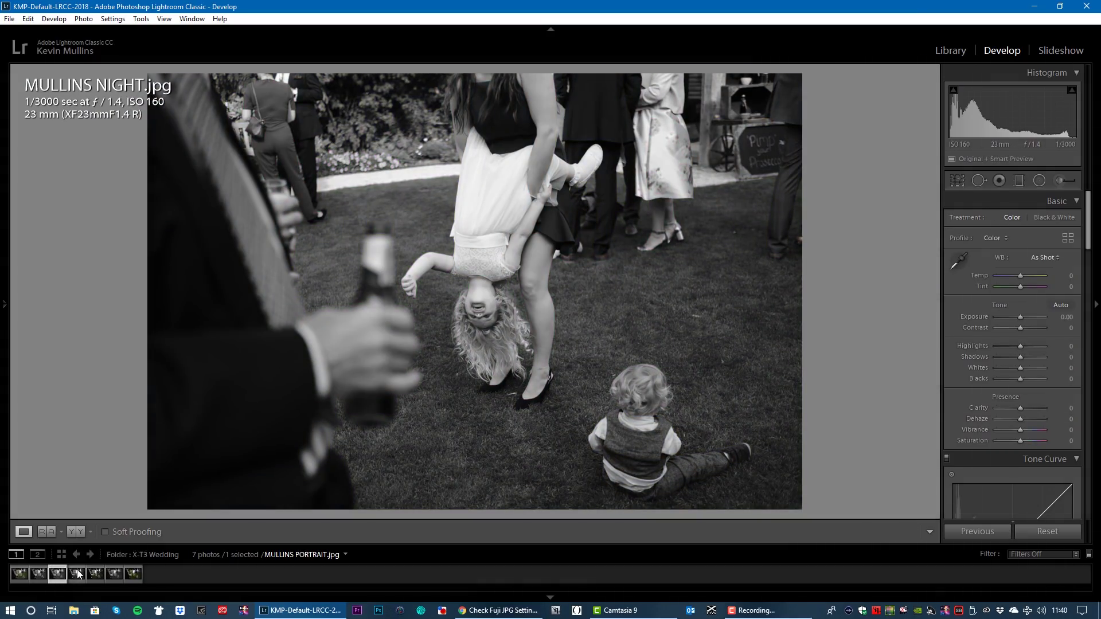
left_click(80, 574)
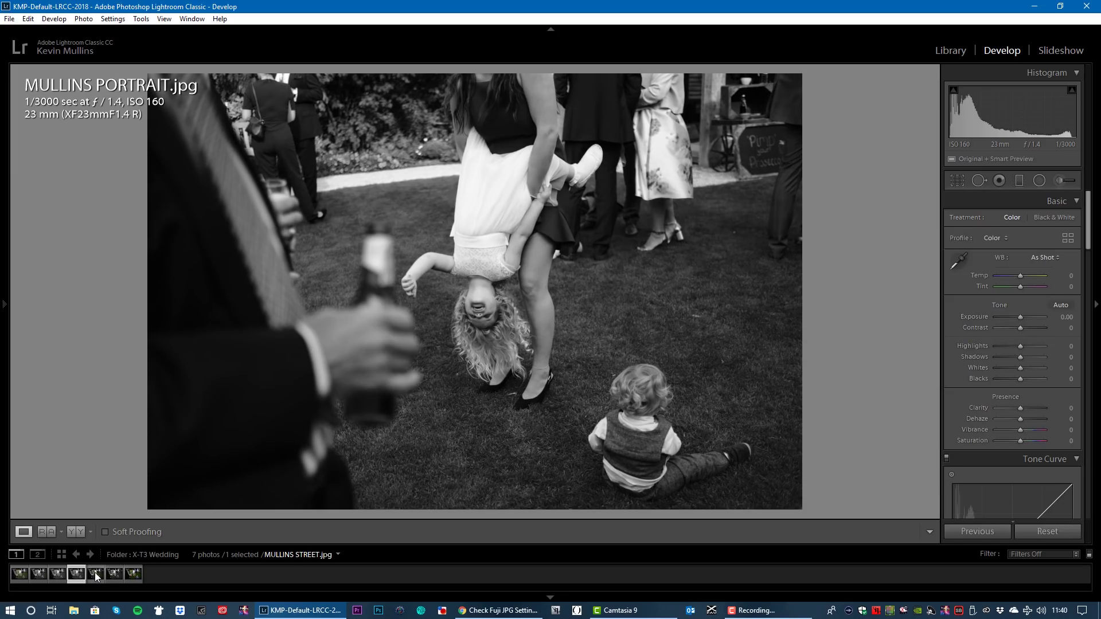
left_click(95, 574)
left_click(113, 575)
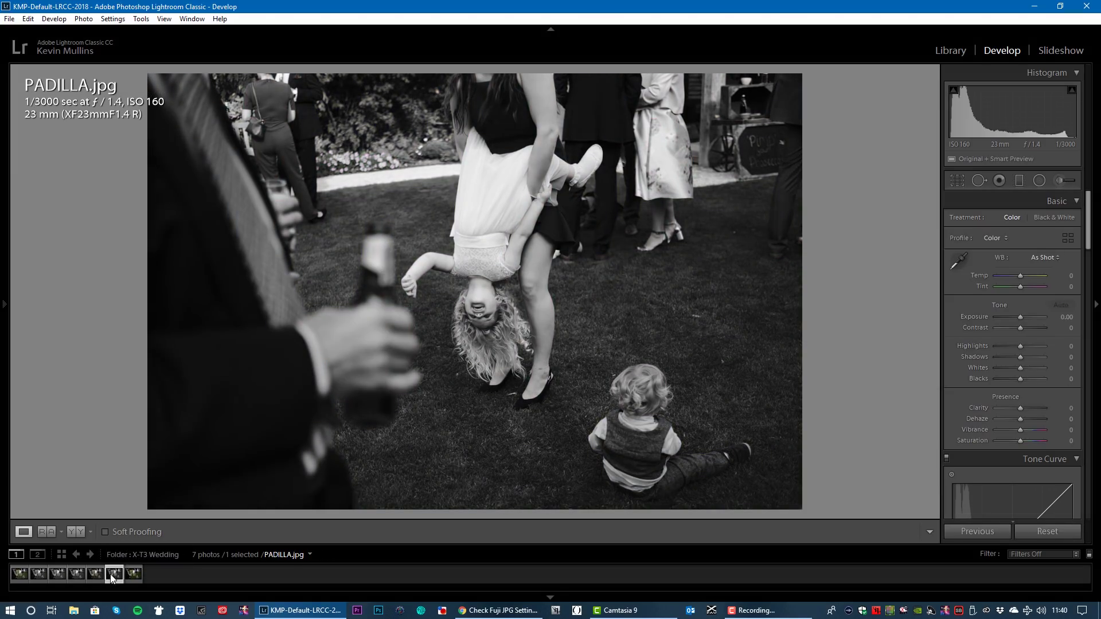
left_click(486, 314)
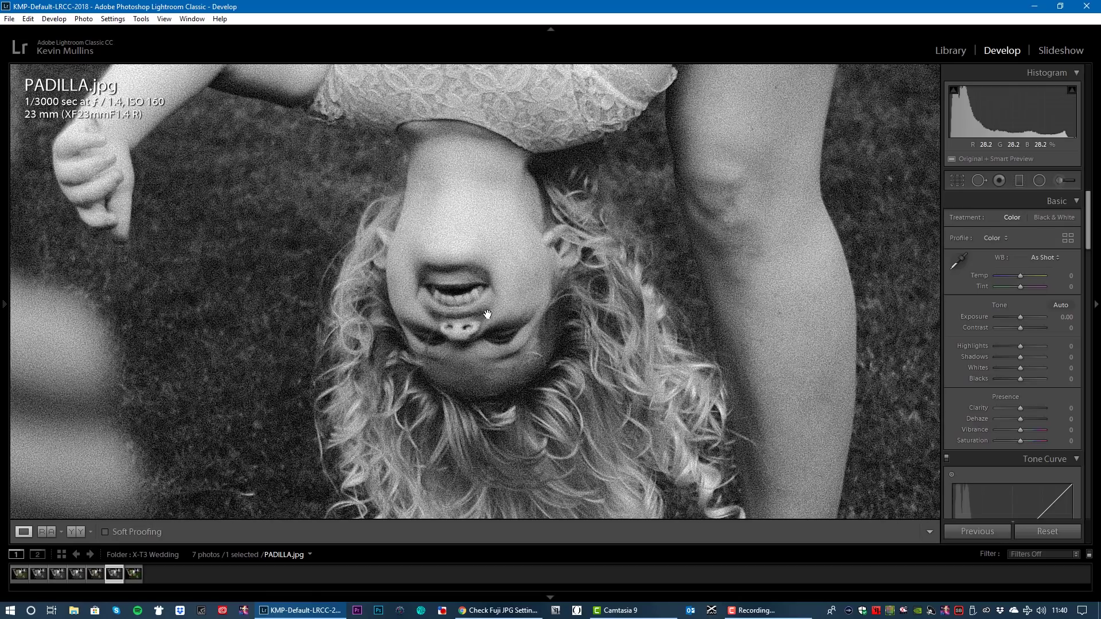
left_click(488, 275)
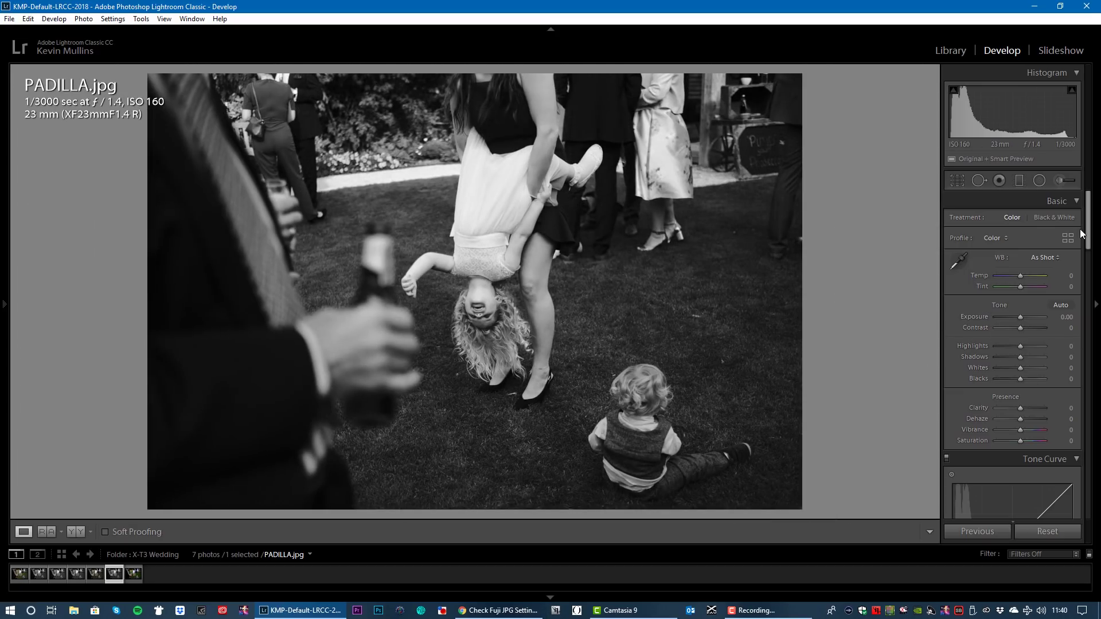
Step: Adjust PADILLA.jpg's tone curve to Lights +8 and Darks -3, checking the upside-down girl's face close up
left_click_drag(1087, 235, 1088, 267)
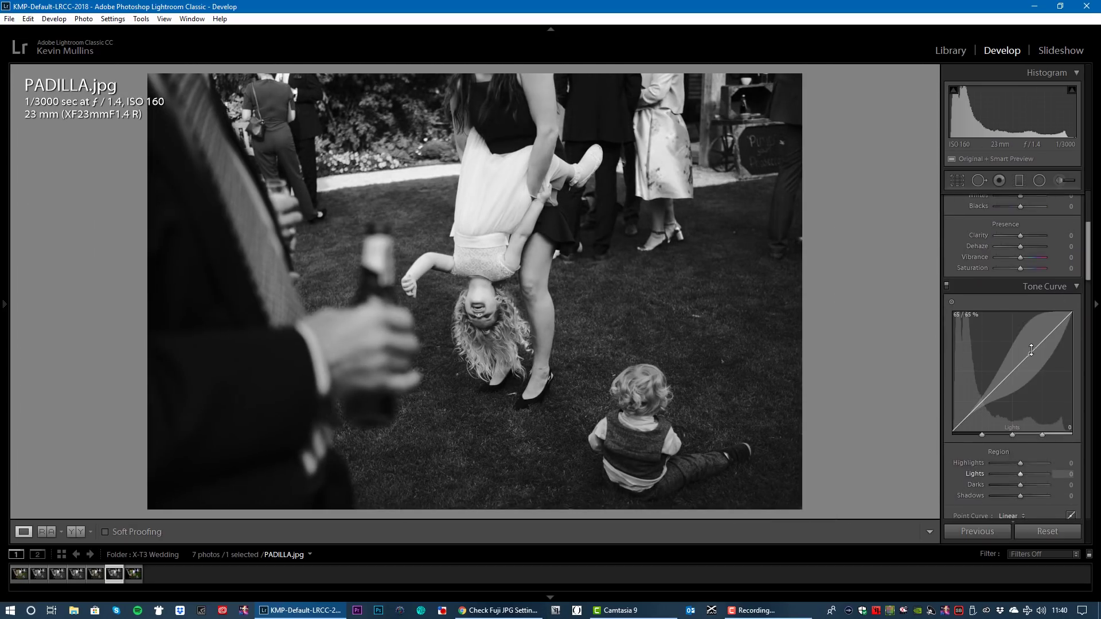
left_click_drag(1031, 351, 1031, 348)
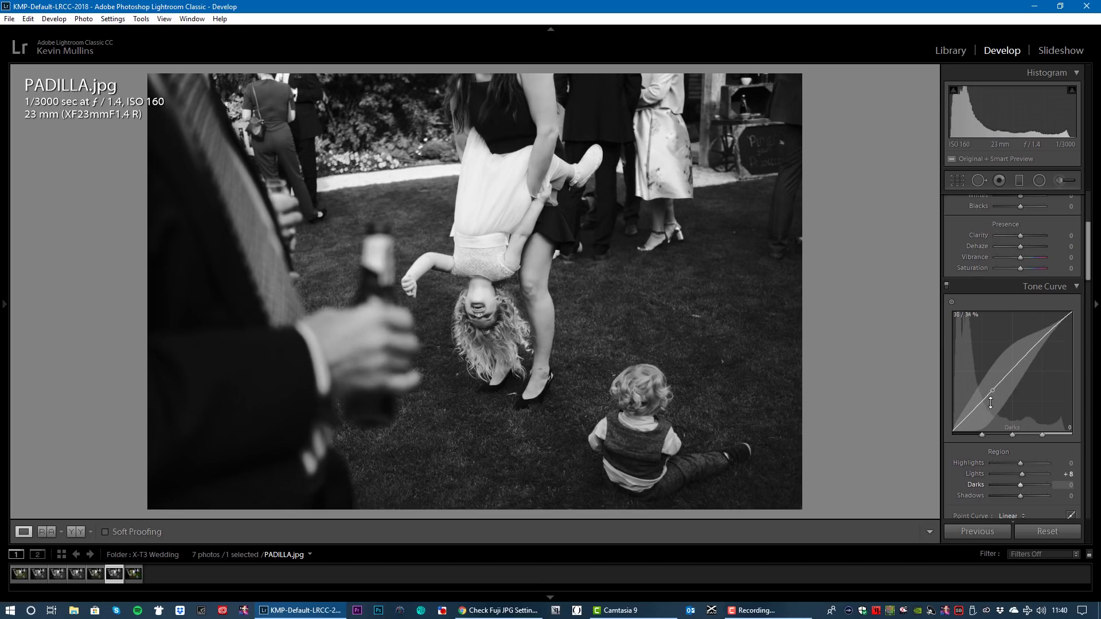
left_click_drag(990, 391, 991, 393)
left_click(490, 320)
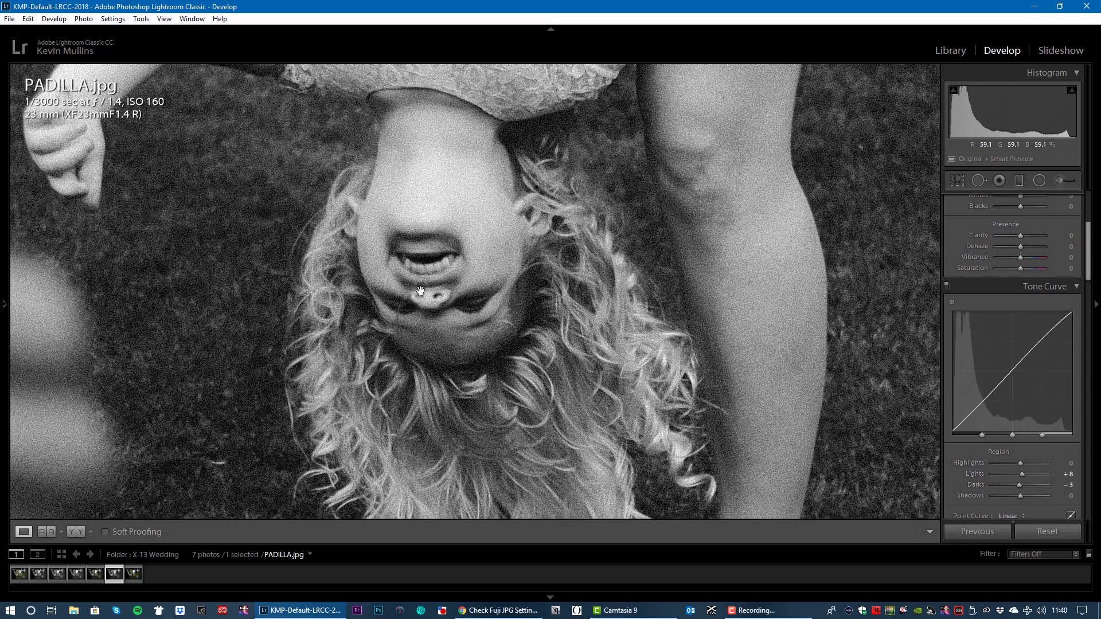
left_click(469, 308)
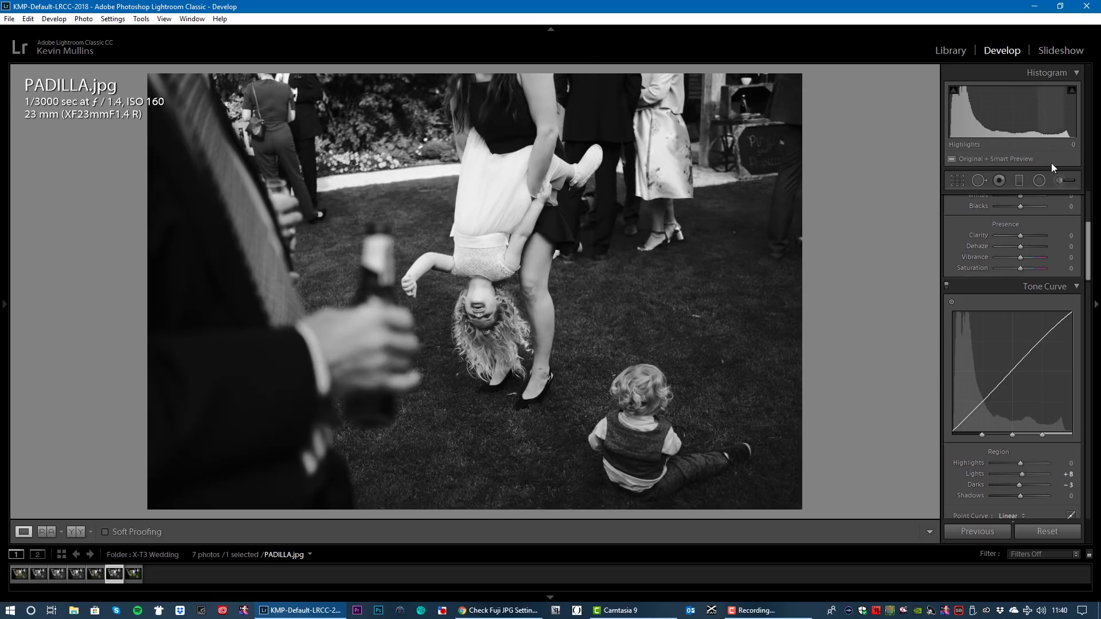
Step: Brighten the upside-down girl's face in PADILLA.jpg with the Adjustment Brush at size 3.0 and exposure 0.34
left_click(1054, 178)
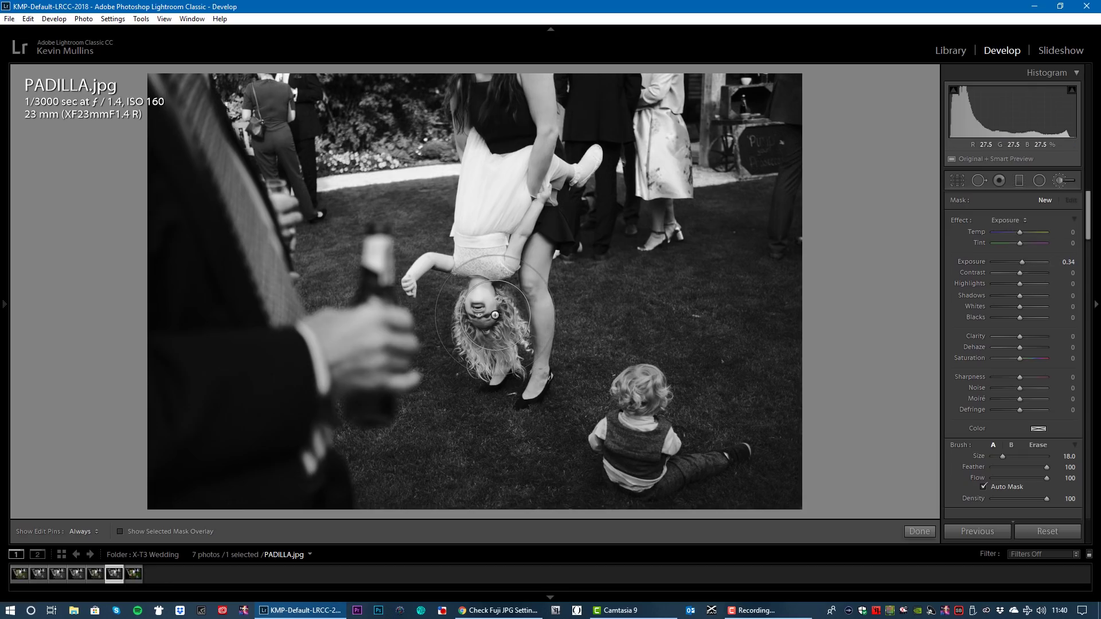
scroll(495, 315, "down", 7)
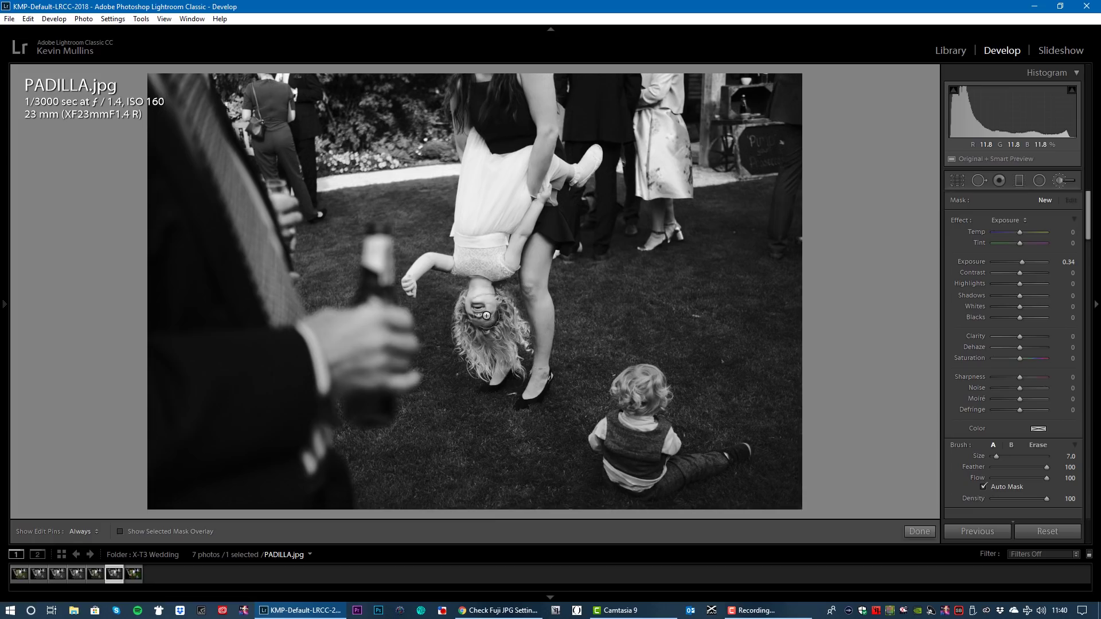
scroll(492, 316, "down", 1)
left_click(484, 316)
key("h")
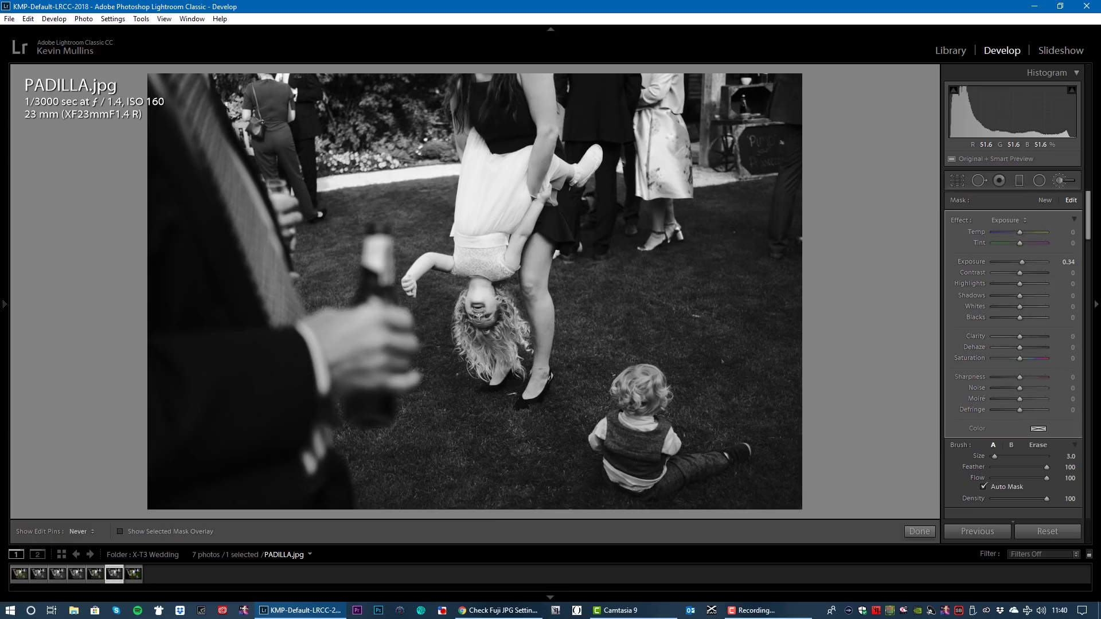
key("h")
scroll(999, 423, "down", 3)
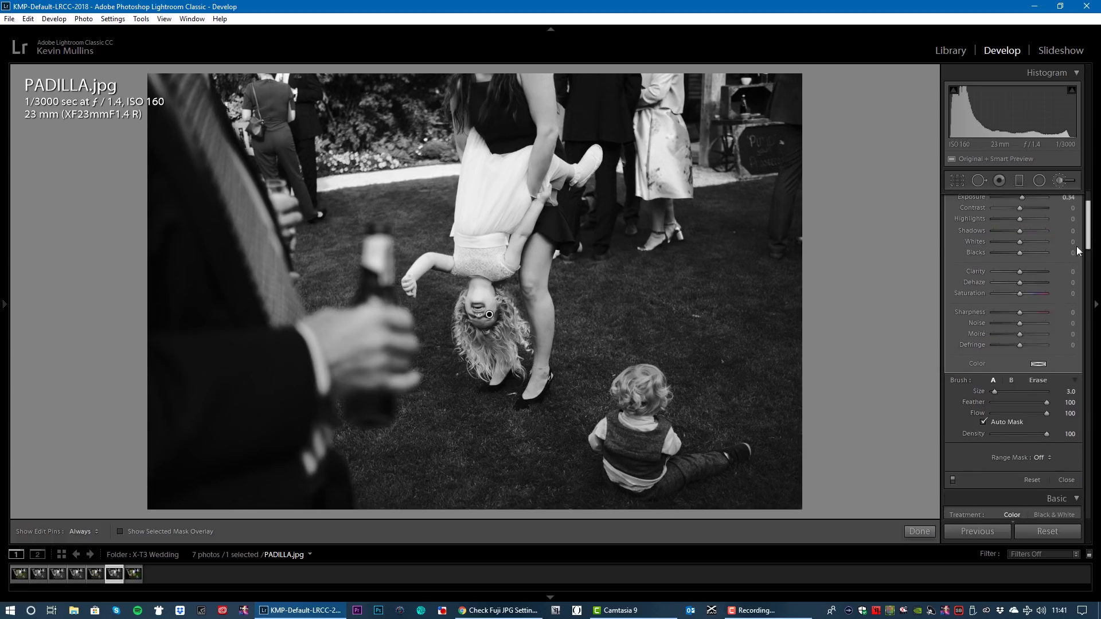
Step: Raise the exposure of the face brush adjustment to 1.48 and close the Adjustment Brush
left_click(985, 423)
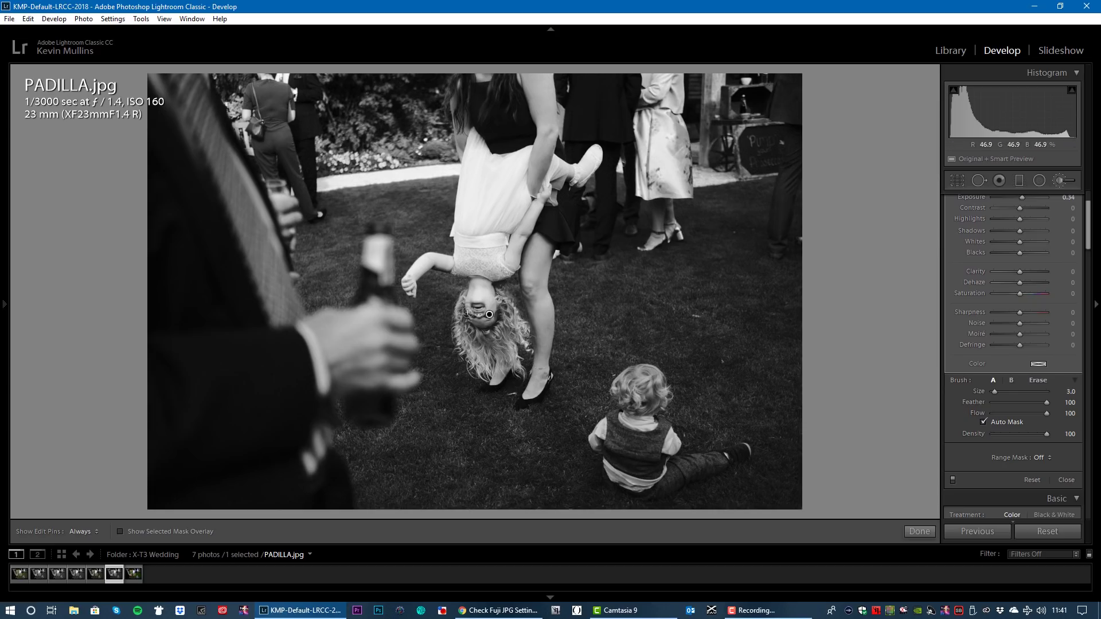
scroll(1088, 254, "up", 2)
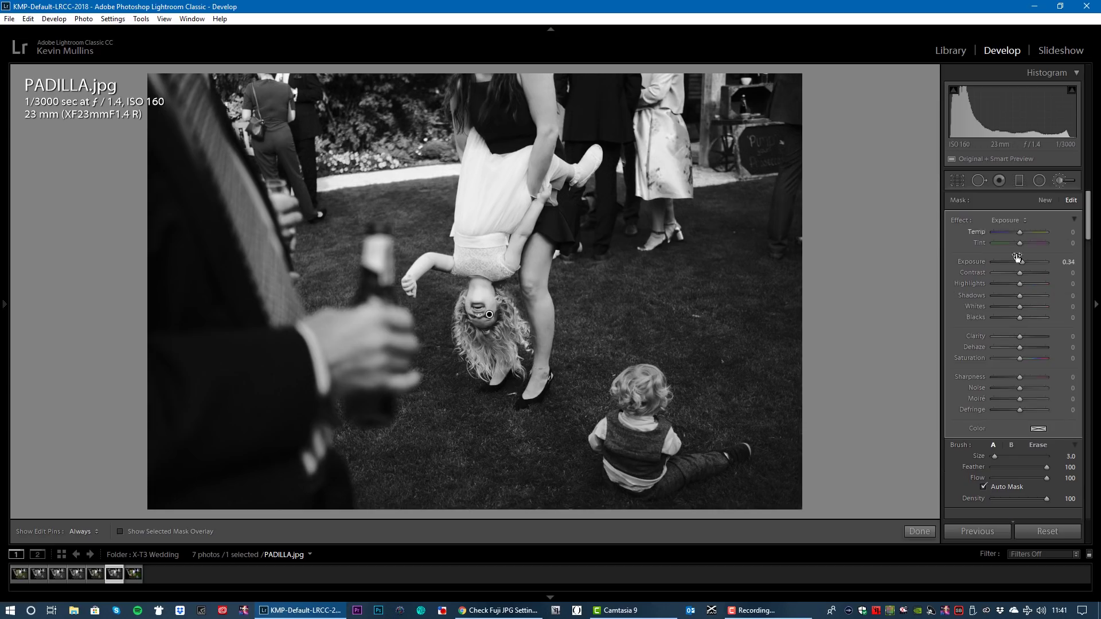
mouse_move(1021, 262)
left_mouse_down()
mouse_move(1041, 261)
mouse_move(1029, 264)
left_mouse_up()
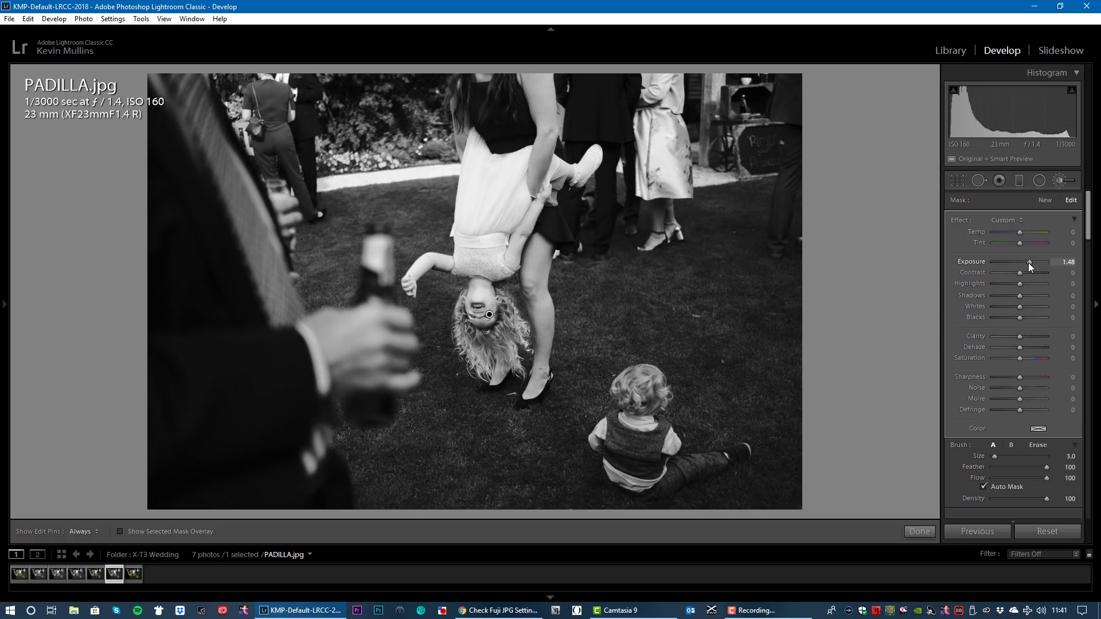
left_click_drag(1088, 223, 1088, 238)
left_click(1067, 468)
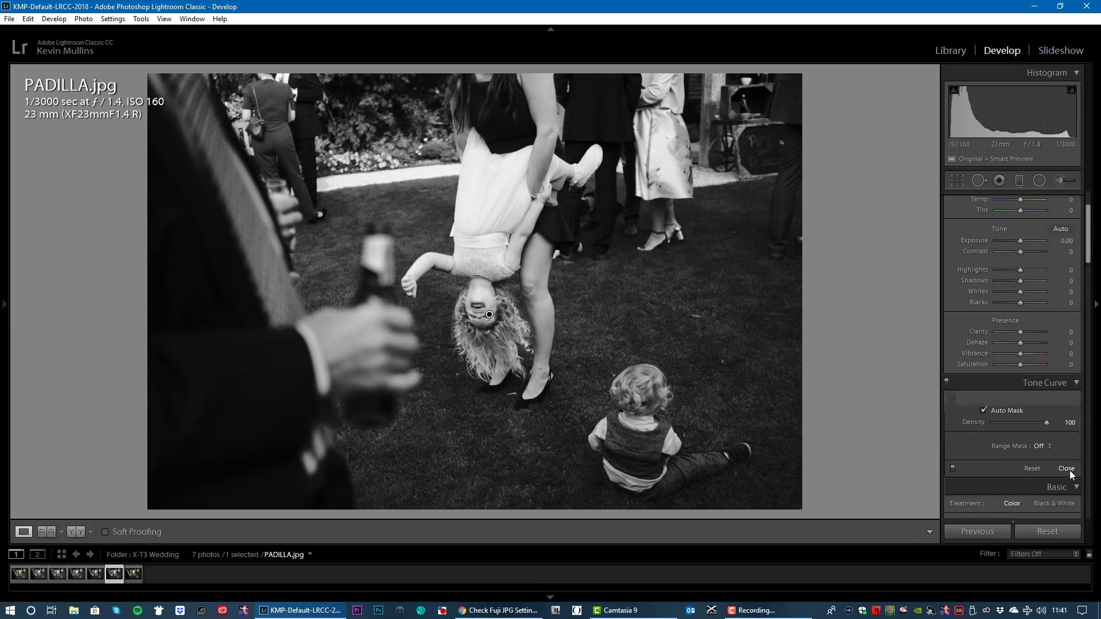
Step: Raise the Shadows of MULLINS STREET.jpg to +71, checking the shadow clipping preview
left_click(95, 574)
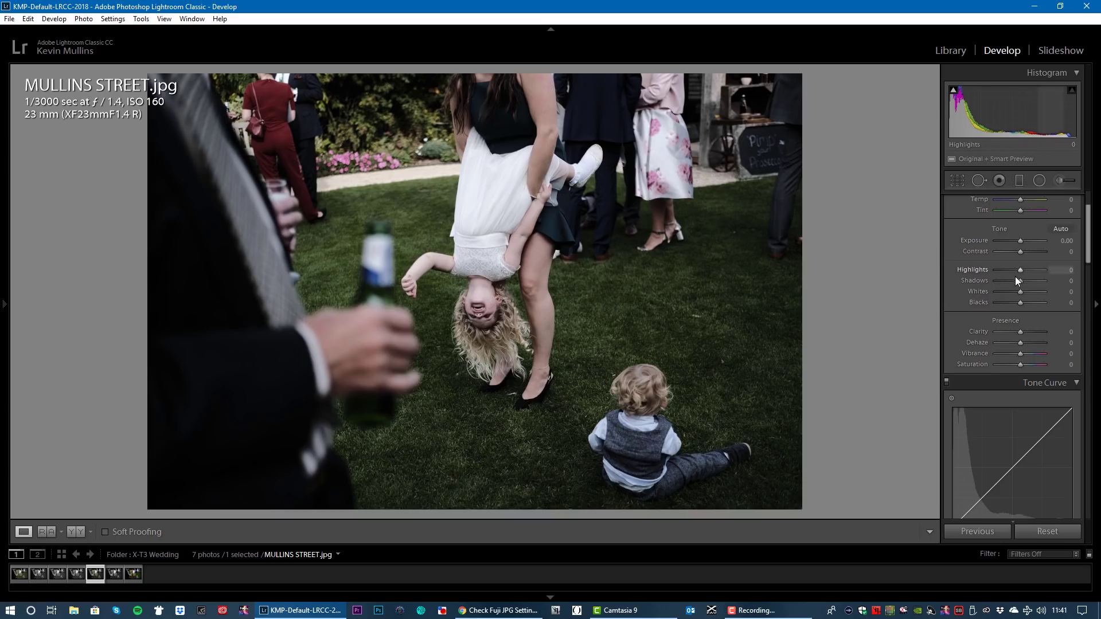
mouse_move(1020, 280)
left_mouse_down()
mouse_move(1051, 273)
mouse_move(1033, 276)
left_mouse_up()
key("Up")
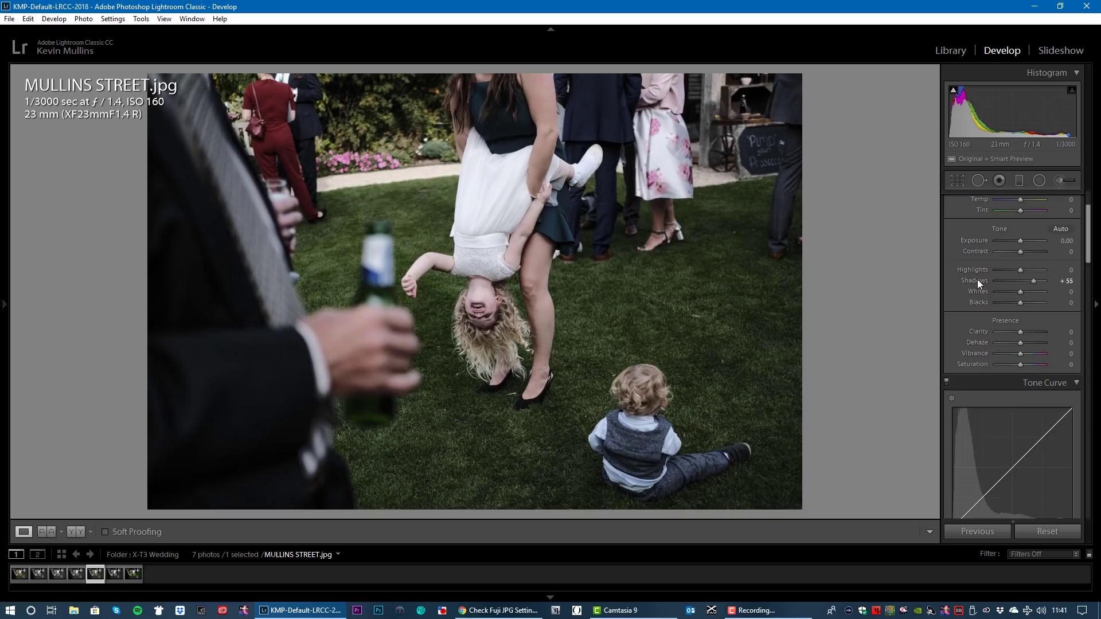
key("alt")
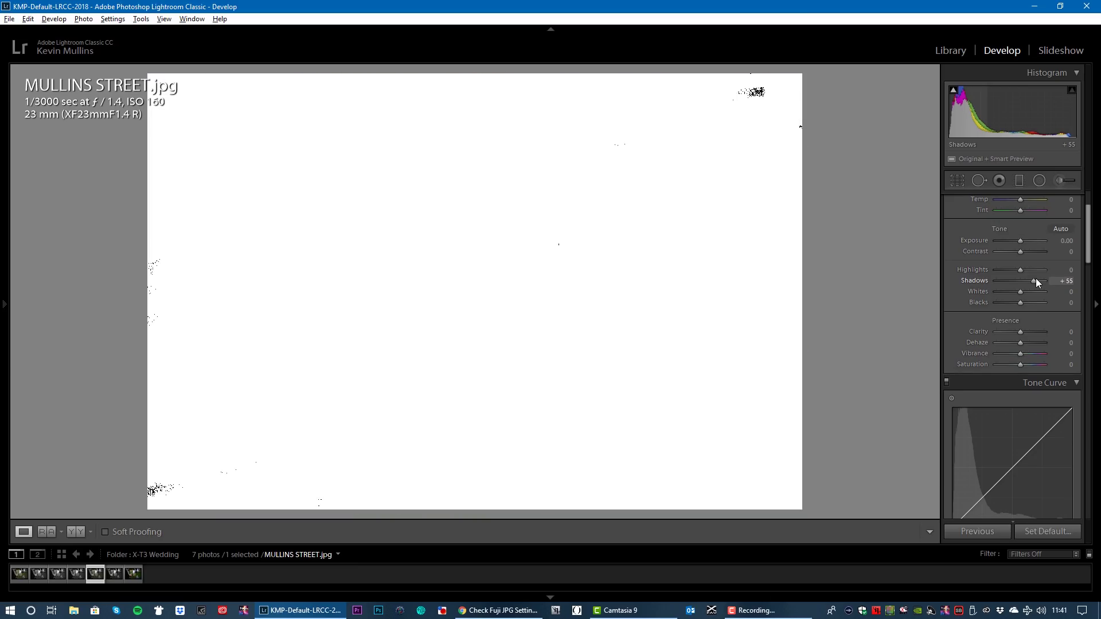
mouse_move(1036, 280)
left_mouse_down()
mouse_move(989, 281)
mouse_move(1038, 279)
left_mouse_up()
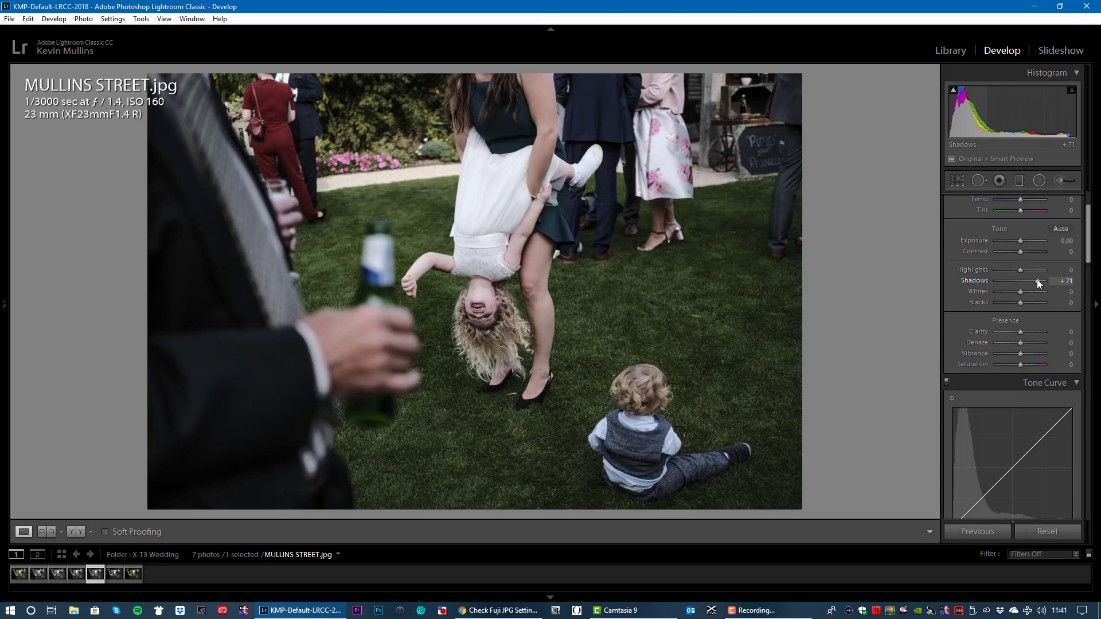
left_click(1021, 269, "alt")
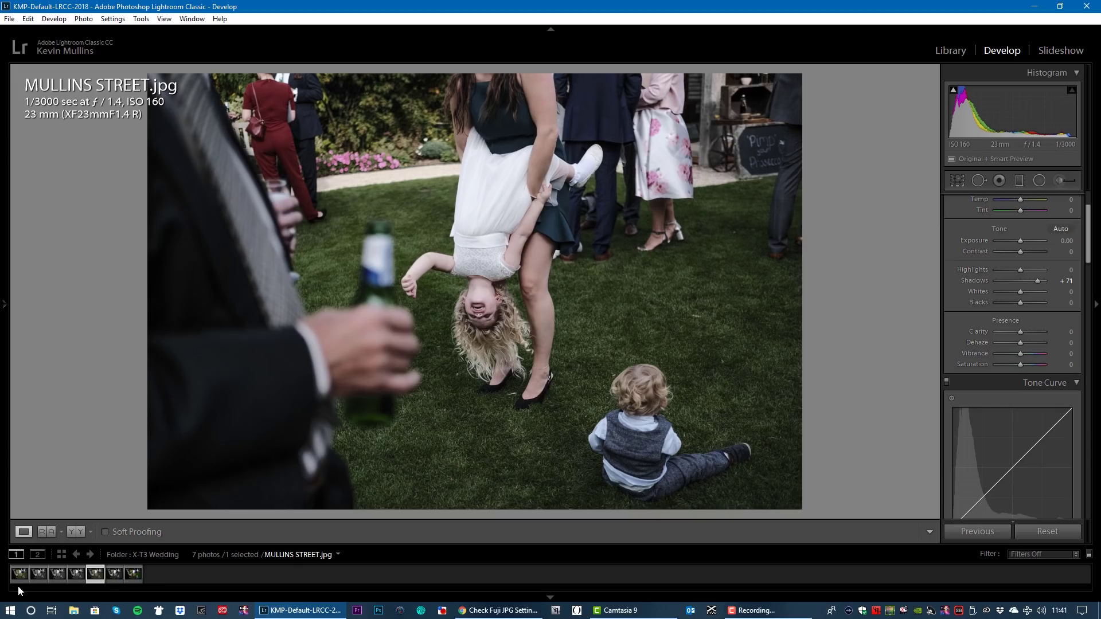
Step: Lower both Highlights and Shadows of MULLINS DAY.jpg to -5
left_click(35, 575)
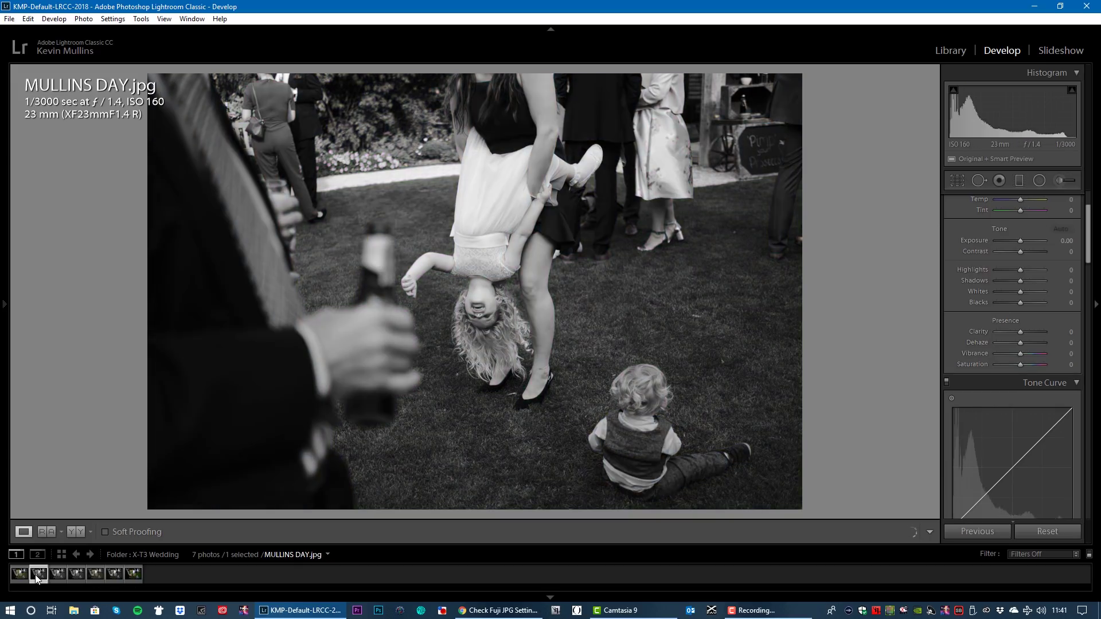
key("alt")
mouse_move(1016, 270)
left_mouse_down()
mouse_move(1049, 270)
mouse_move(997, 271)
mouse_move(1020, 270)
mouse_move(1020, 281)
mouse_move(989, 283)
mouse_move(1018, 281)
left_mouse_up()
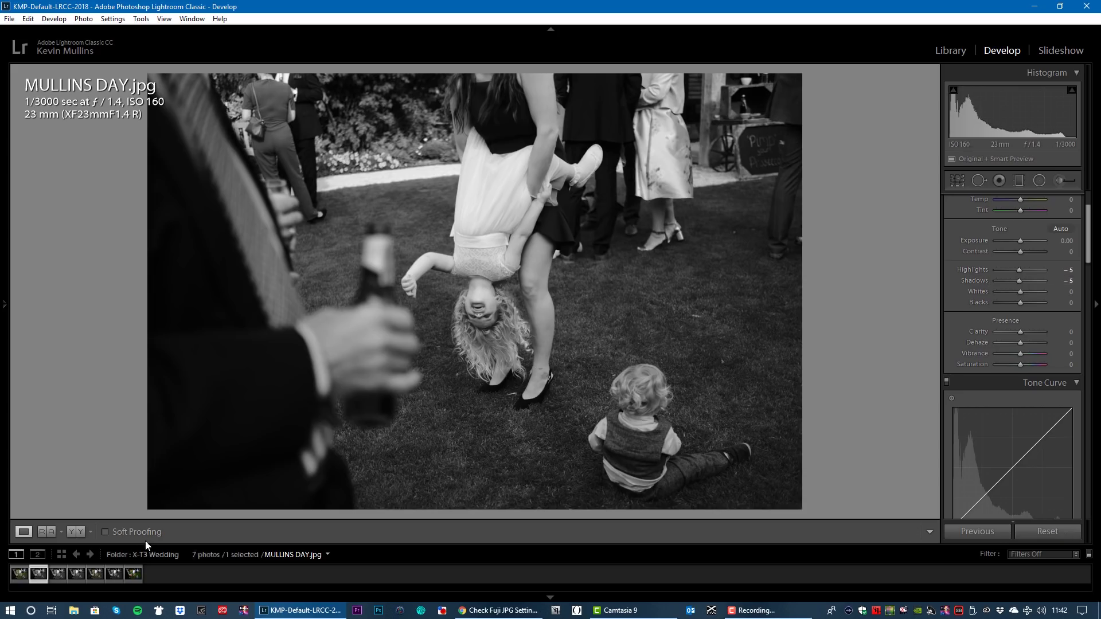
Step: Look through the MULLINS NIGHT, STREET and PORTRAIT photos, and examine PADILLA.jpg close up along with its tone curve
left_click(60, 574)
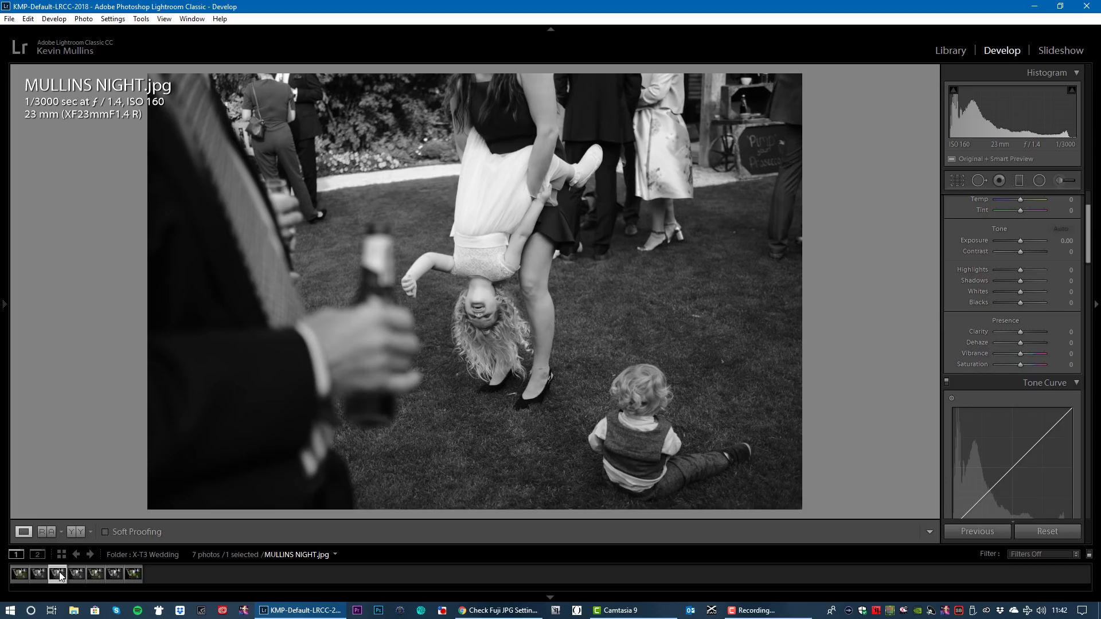
left_click(95, 576)
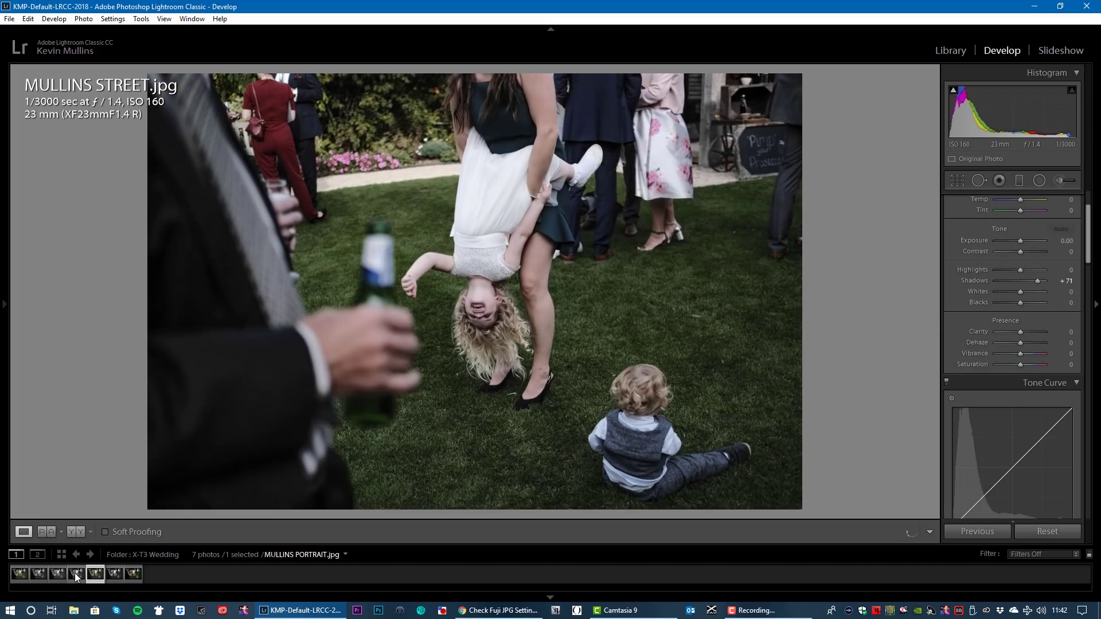
left_click(74, 575)
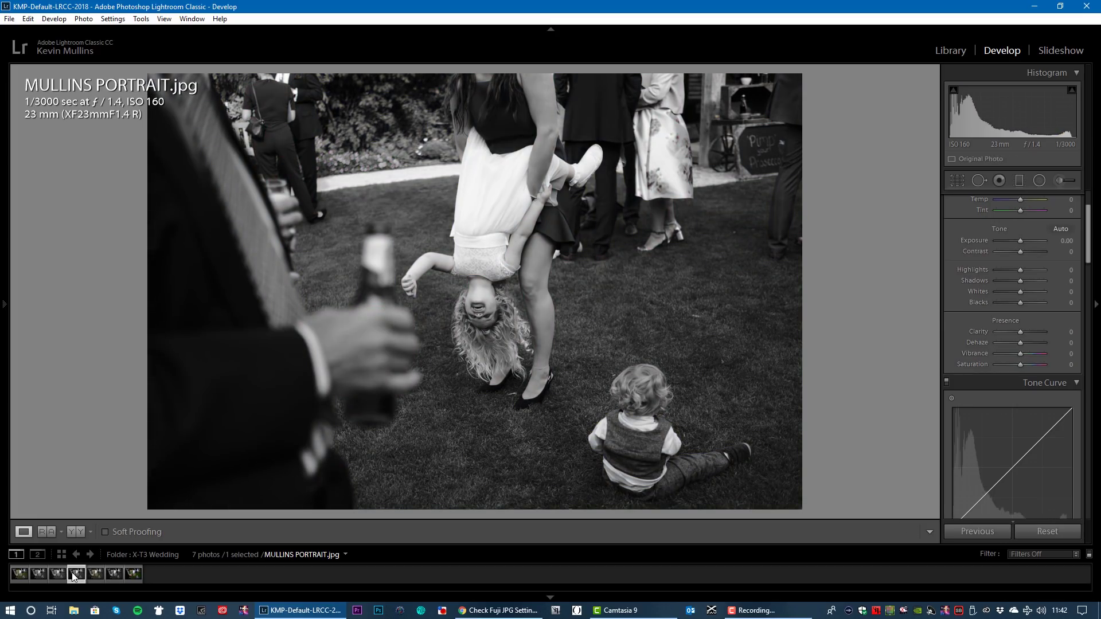
left_click(115, 575)
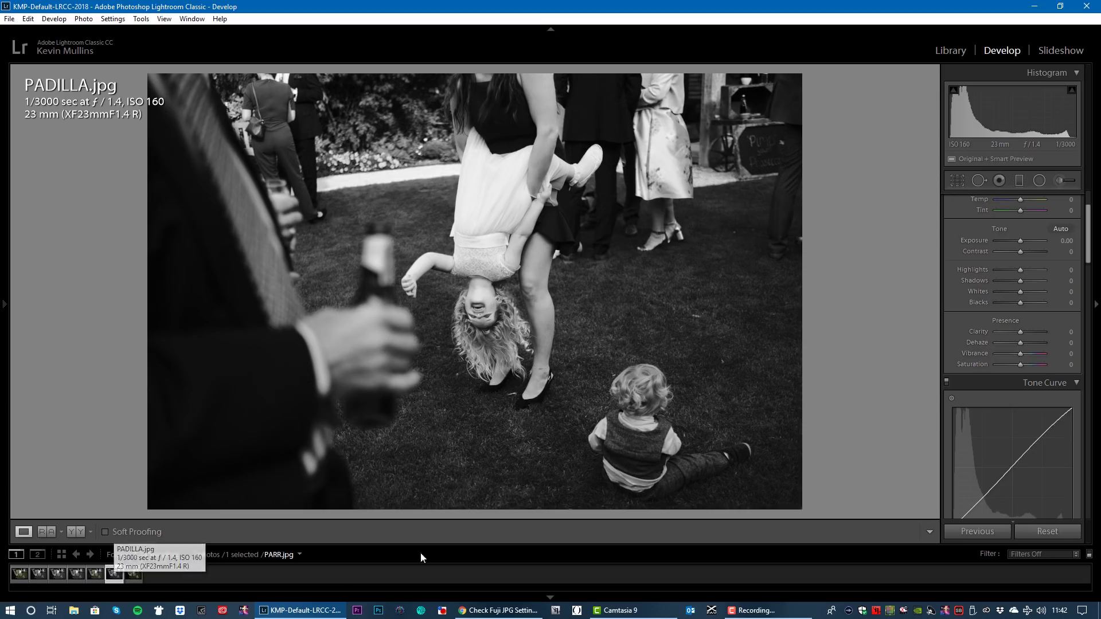
left_click_drag(1090, 232, 1090, 254)
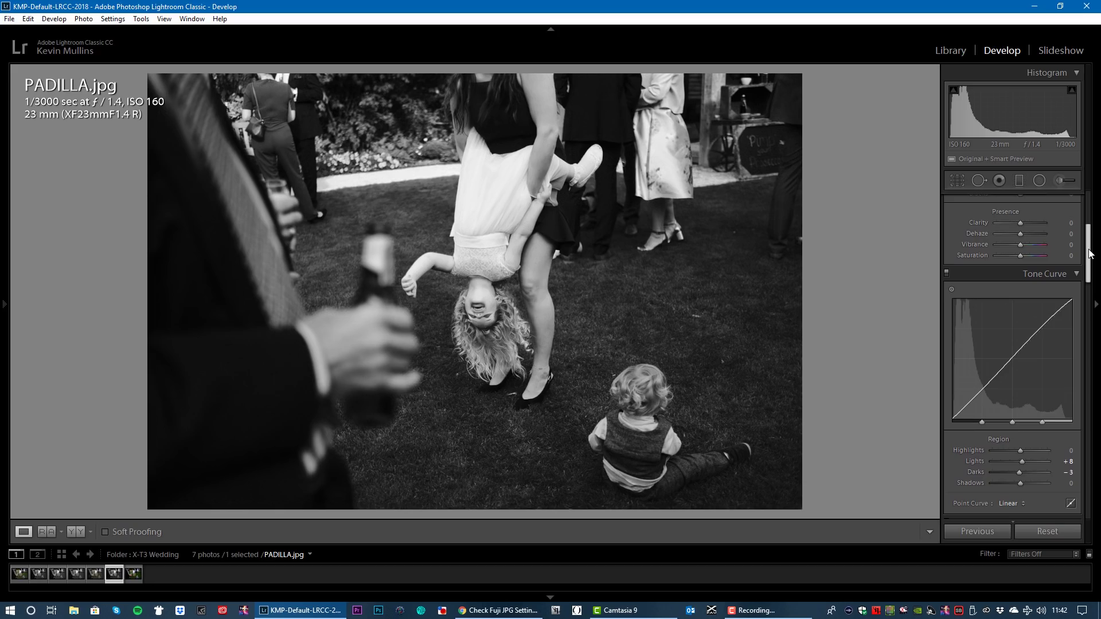
left_click(609, 329)
left_click(600, 297)
Step: Browse the HSL adjustments of PADILLA.jpg, try a green hue of +60, and reset it
left_click_drag(1090, 255, 1089, 358)
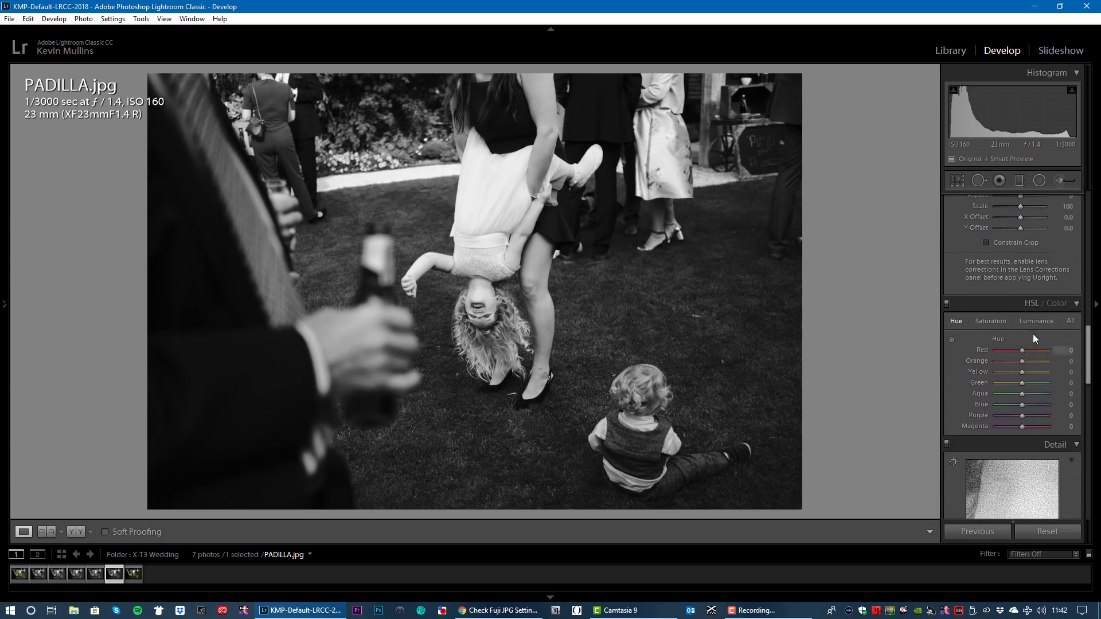
left_click(990, 321)
left_click(1036, 321)
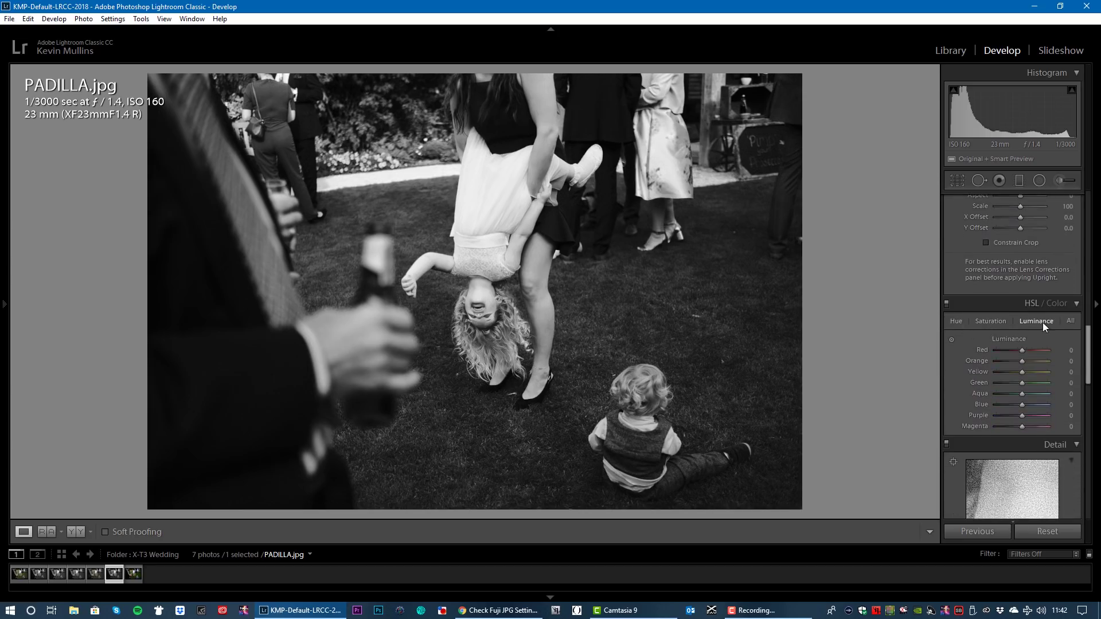
left_click(1070, 321)
left_click(956, 321)
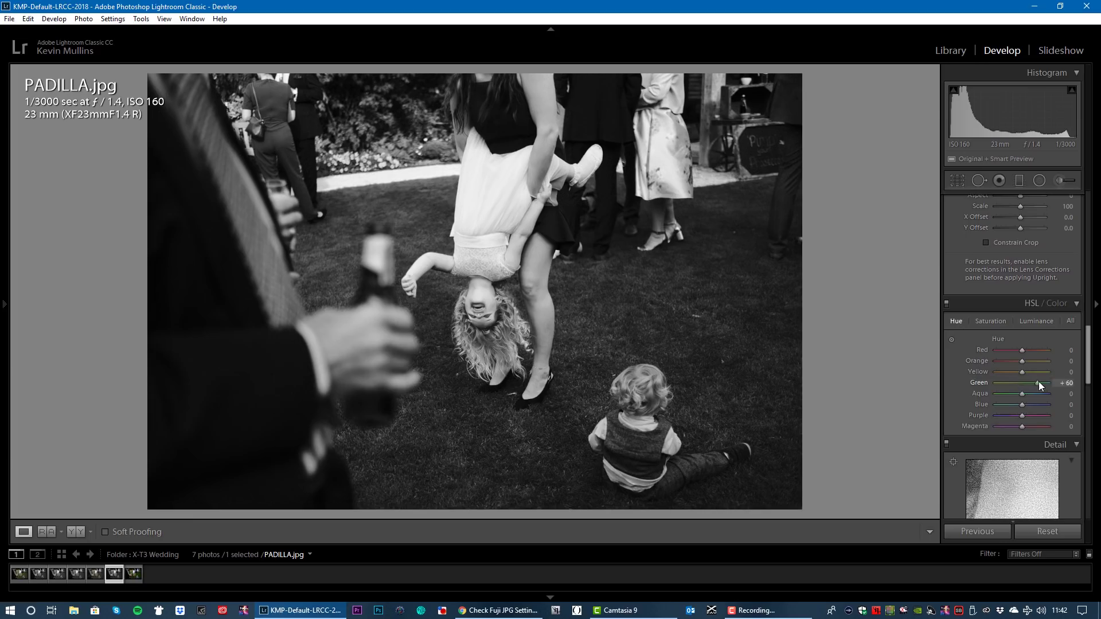
double_click(979, 382)
Step: Try the green saturation and luminance adjustments on PADILLA.jpg, resetting each, and look at the per-color view before returning to HSL
left_click(997, 322)
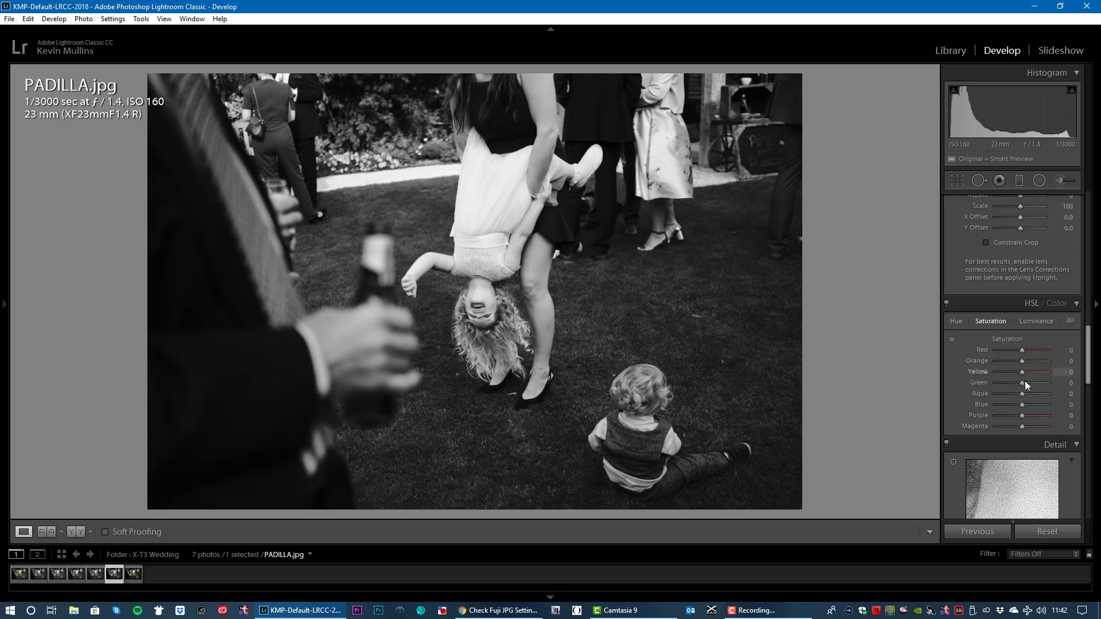
double_click(979, 383)
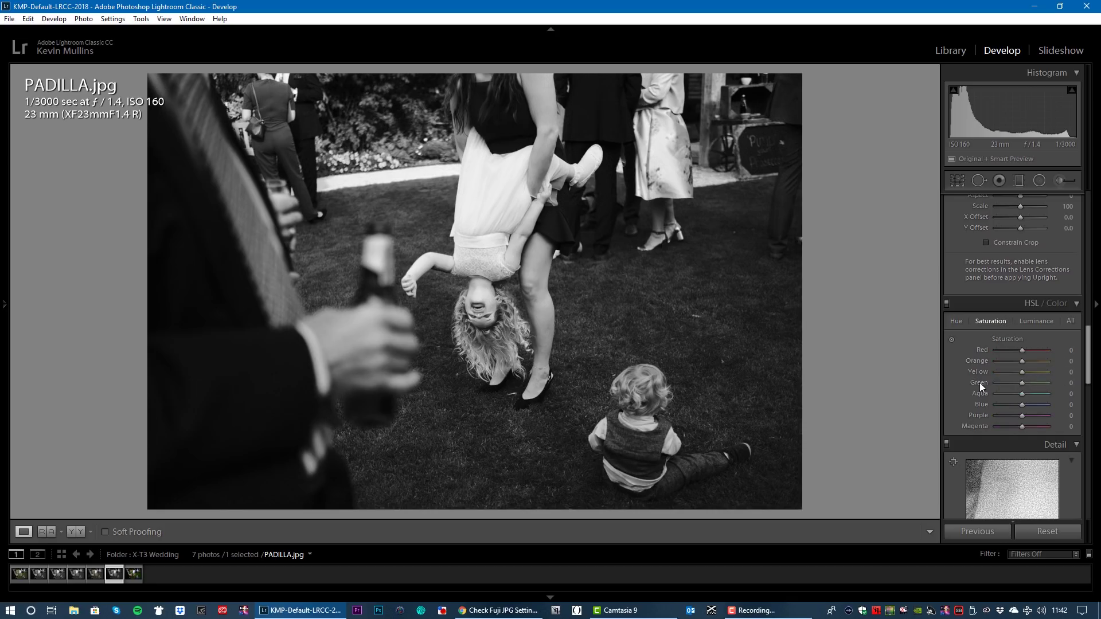
left_click(1037, 320)
double_click(981, 381)
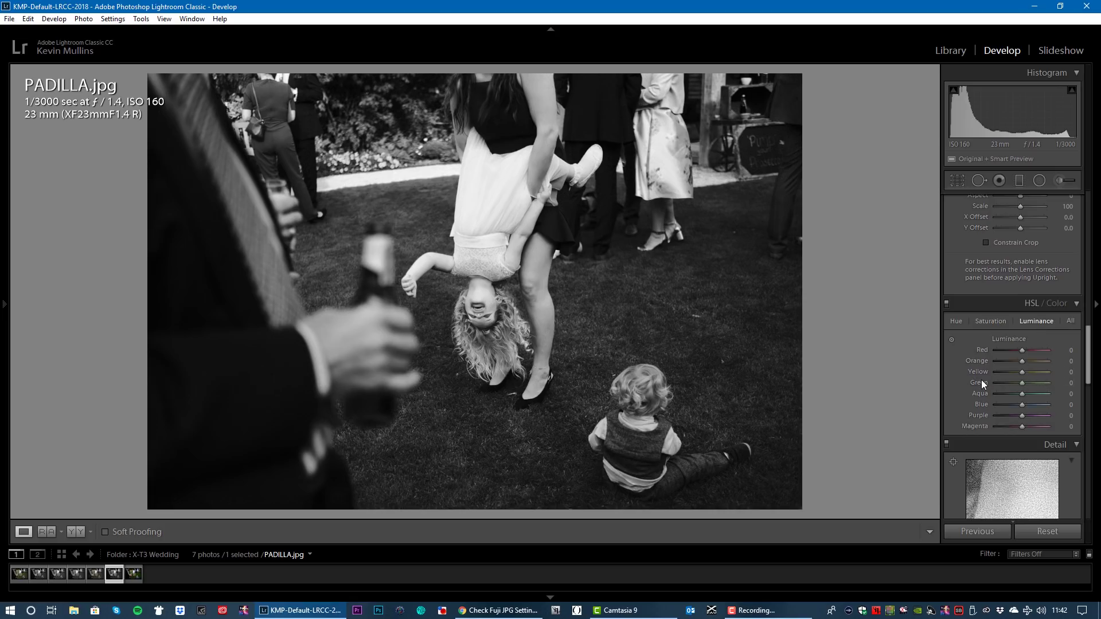
left_click(1055, 304)
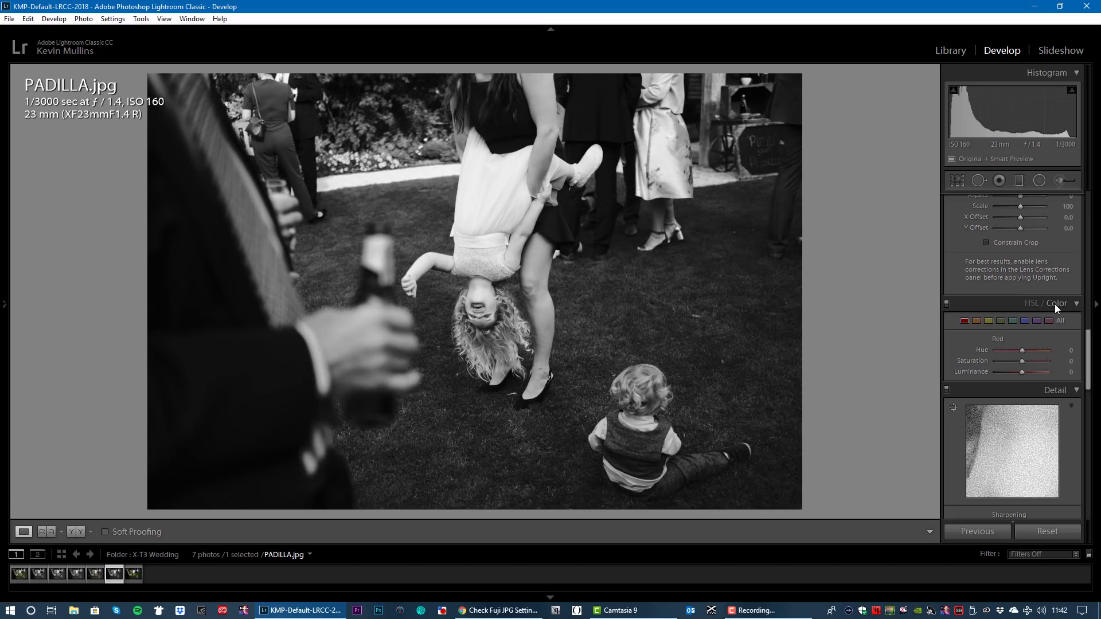
left_click(1032, 304)
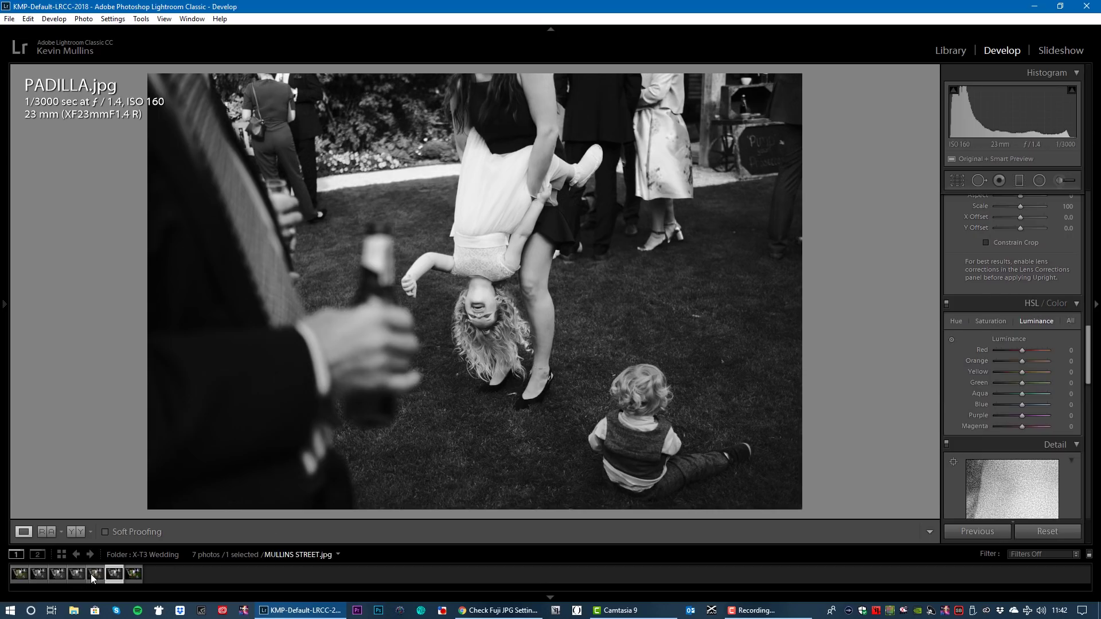
Step: Raise the green luminance of MULLINS STREET.jpg to +40 to brighten the grass
left_click(92, 575)
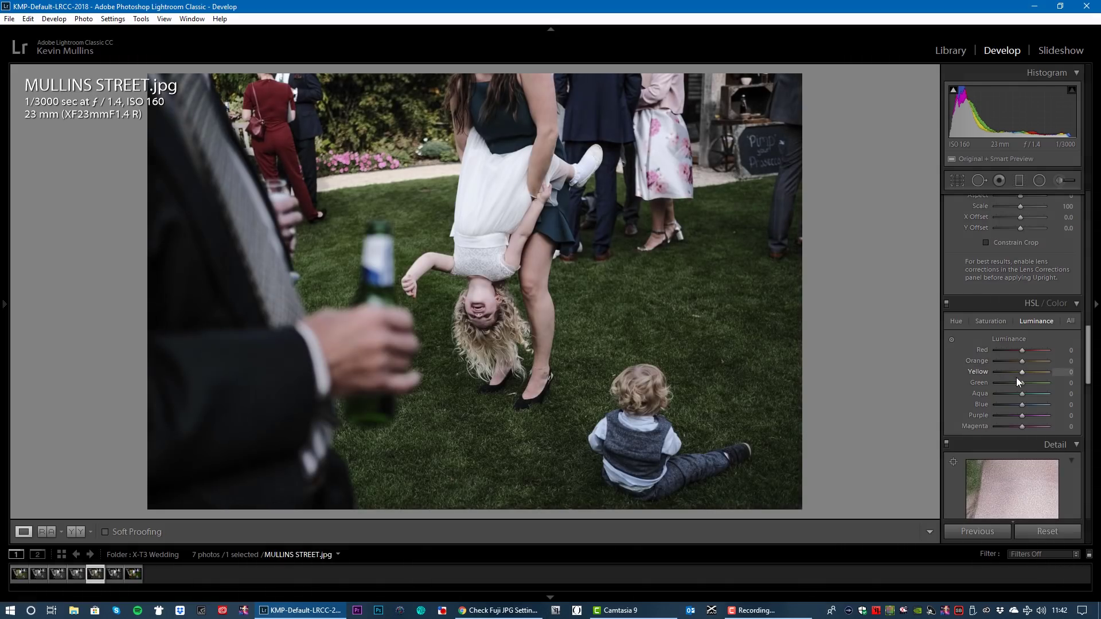
mouse_move(1021, 382)
left_mouse_down()
mouse_move(1055, 377)
mouse_move(1000, 381)
mouse_move(1031, 383)
left_mouse_up()
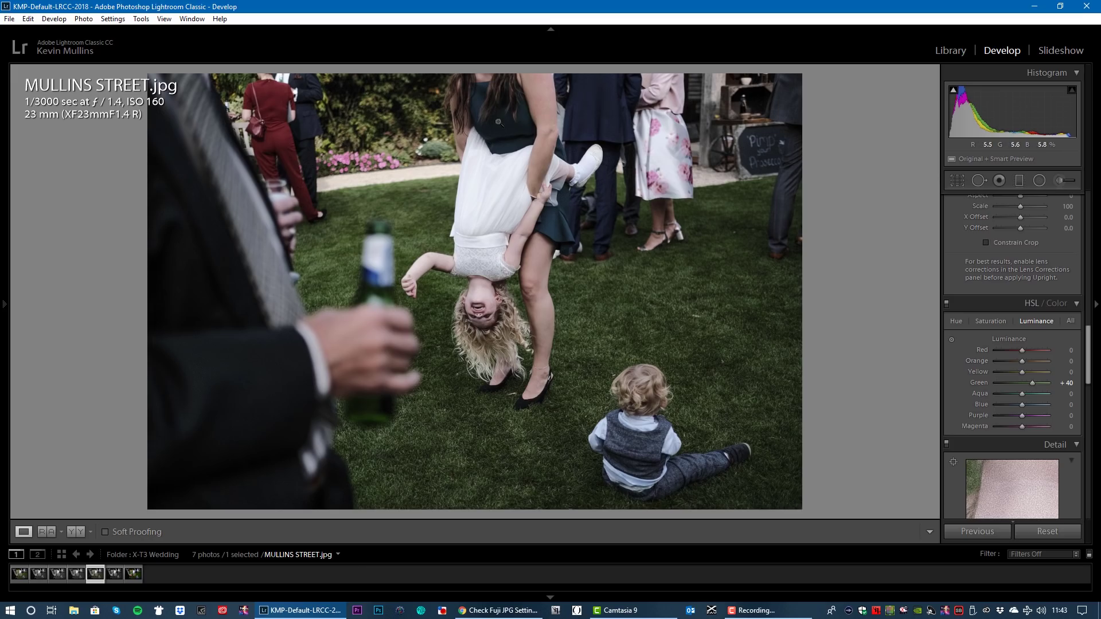
left_click_drag(275, 100, 289, 138)
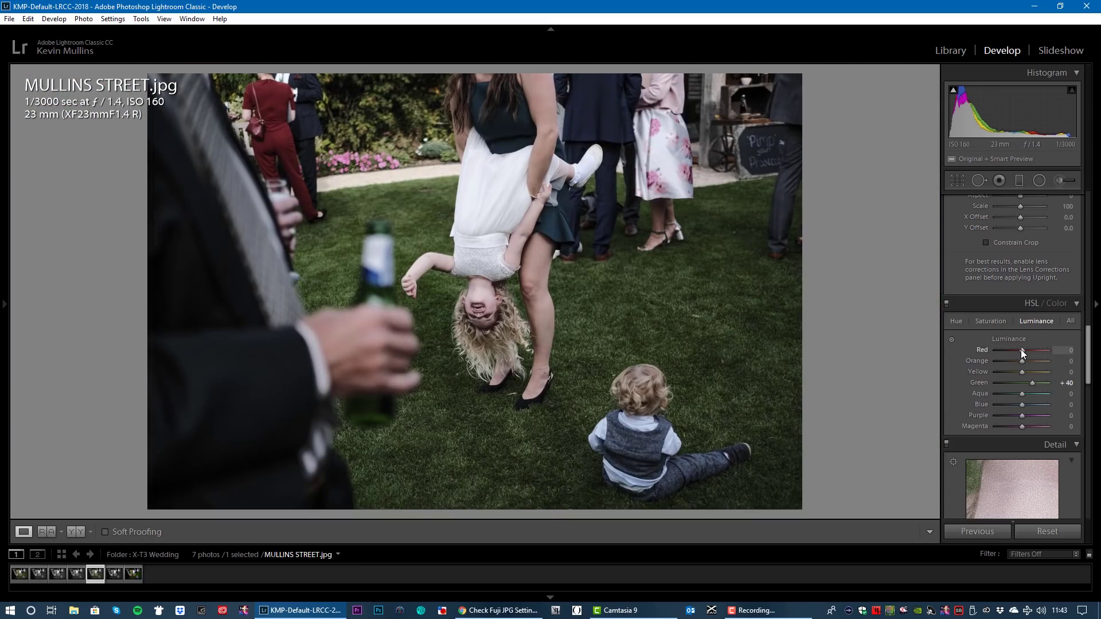
Step: Raise the red luminance of MULLINS STREET.jpg to +67
left_click_drag(1021, 349, 1057, 353)
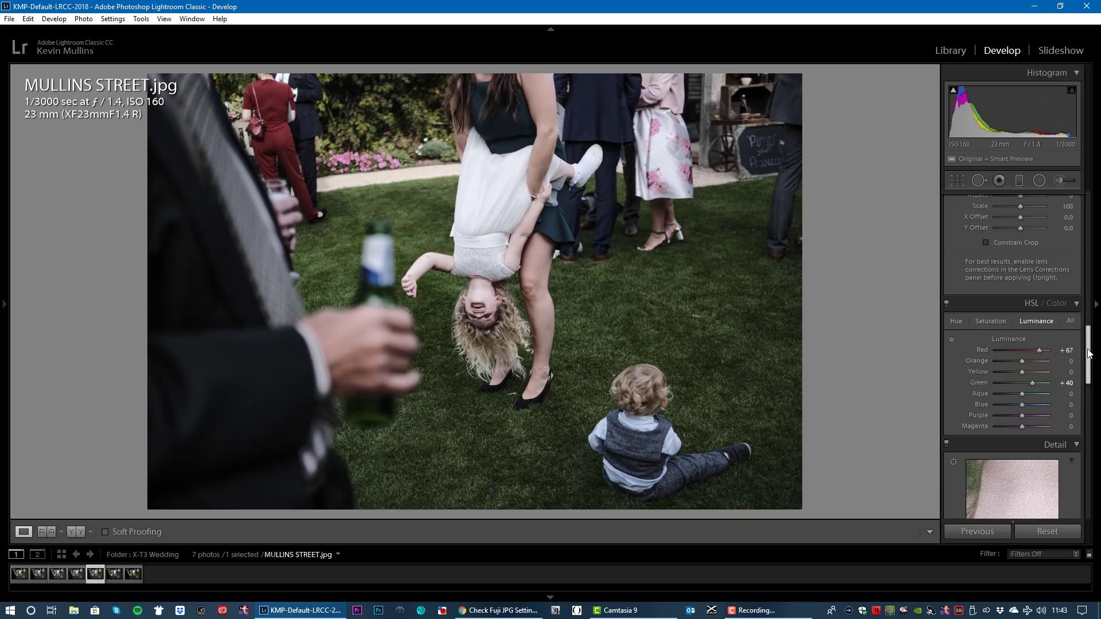
left_click_drag(1088, 356, 1069, 254)
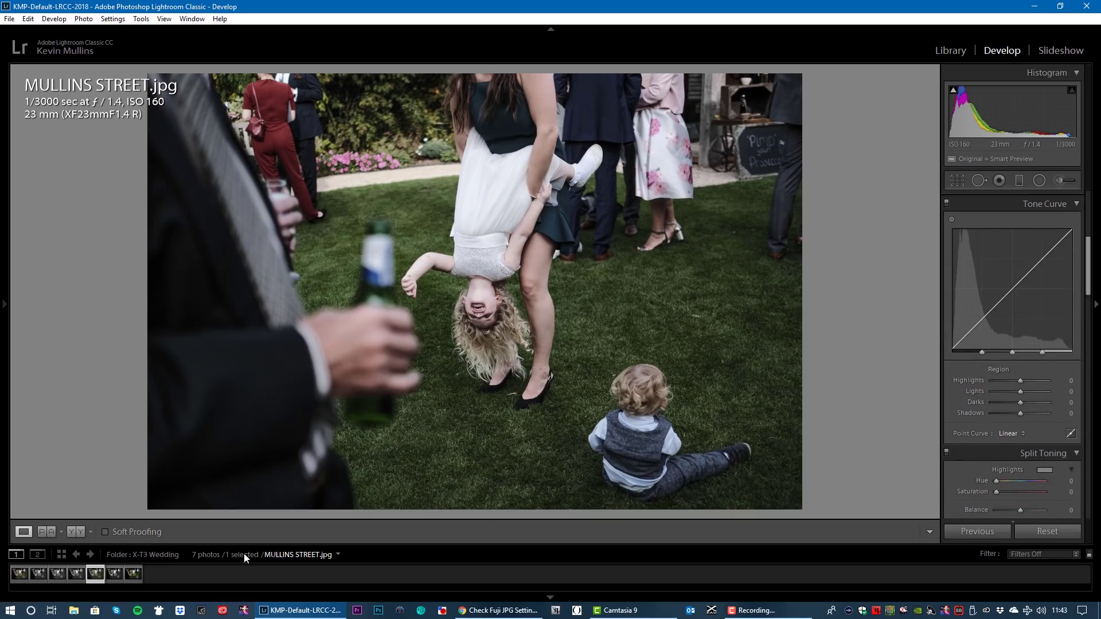
left_click_drag(1088, 287, 1087, 241)
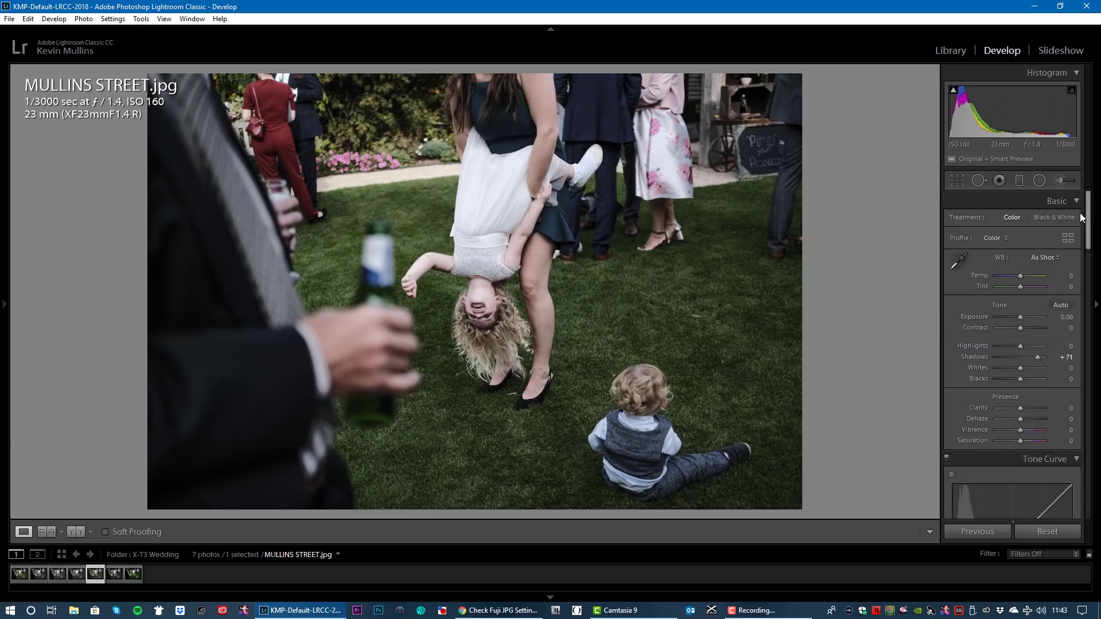
Step: Open Wedding1.jpg from the X-T3 Standand No Custom Settings folder in the Library and examine the flower girl's face close up
mouse_move(1, 178)
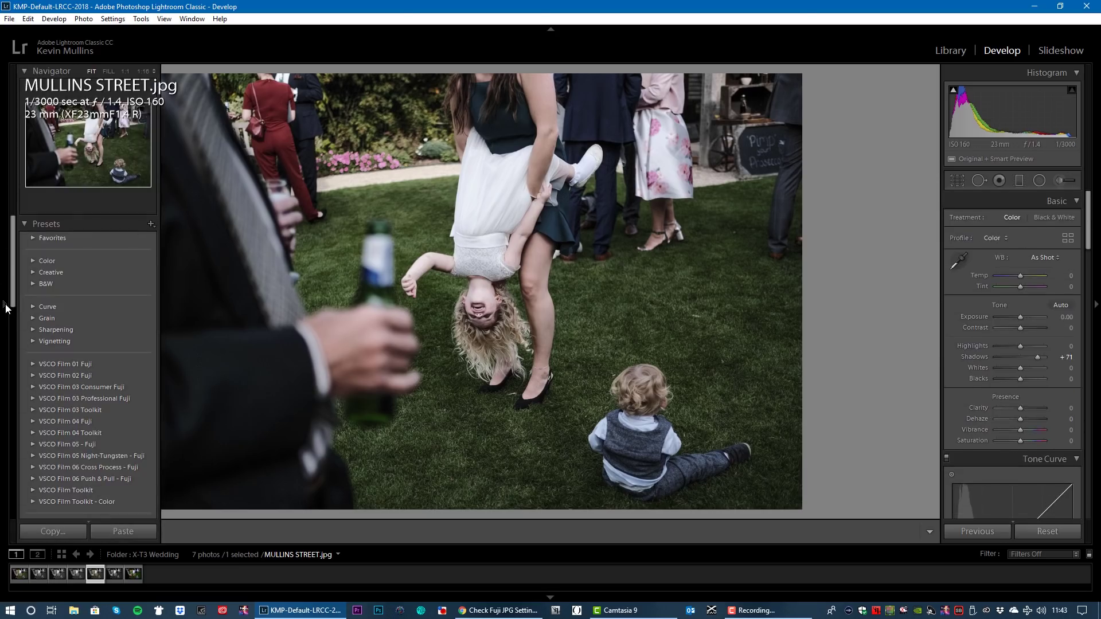
left_click(6, 308)
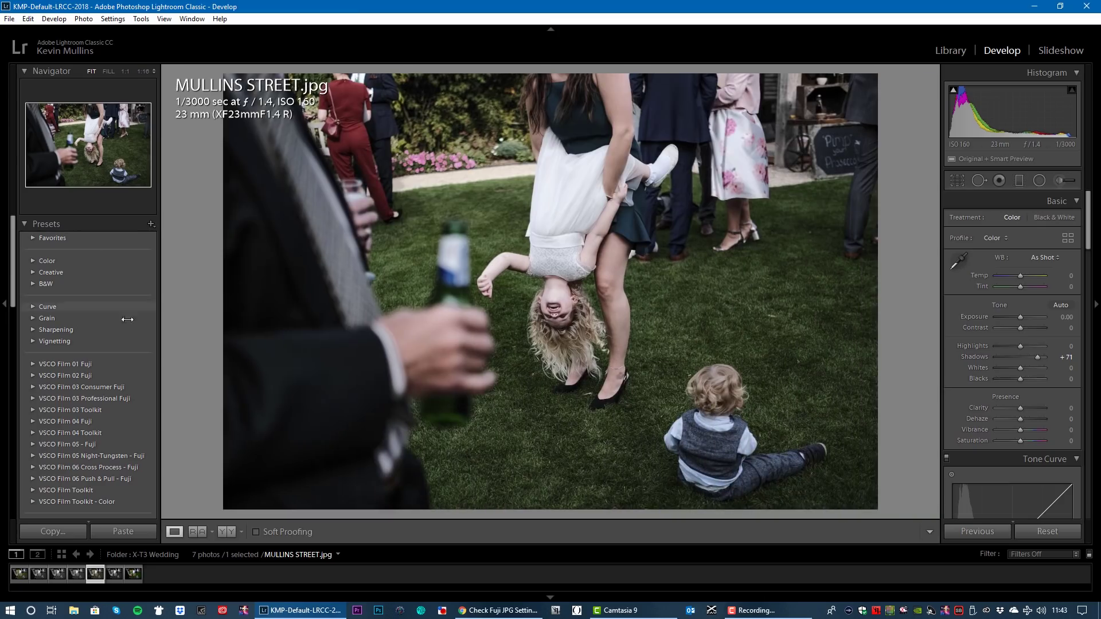
left_click(91, 308)
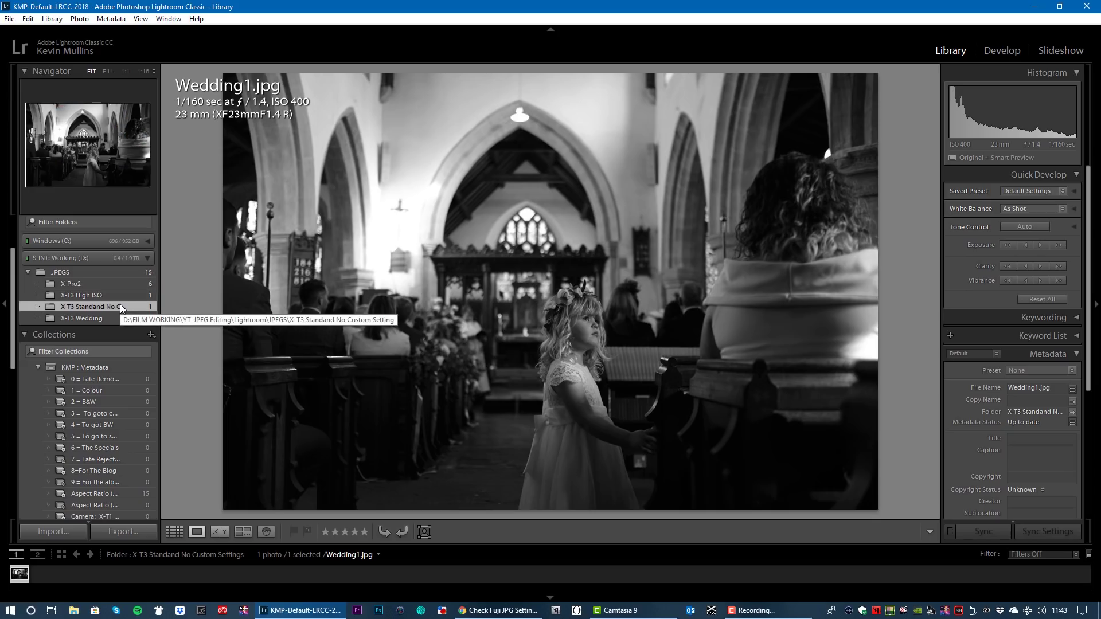
left_click(589, 323)
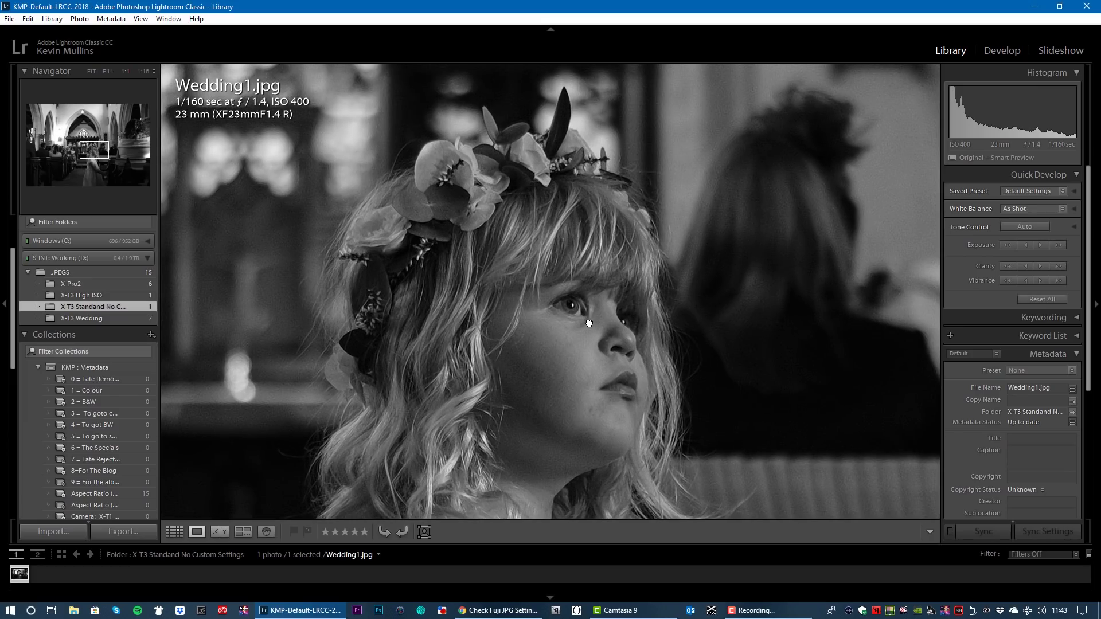
left_click(589, 324)
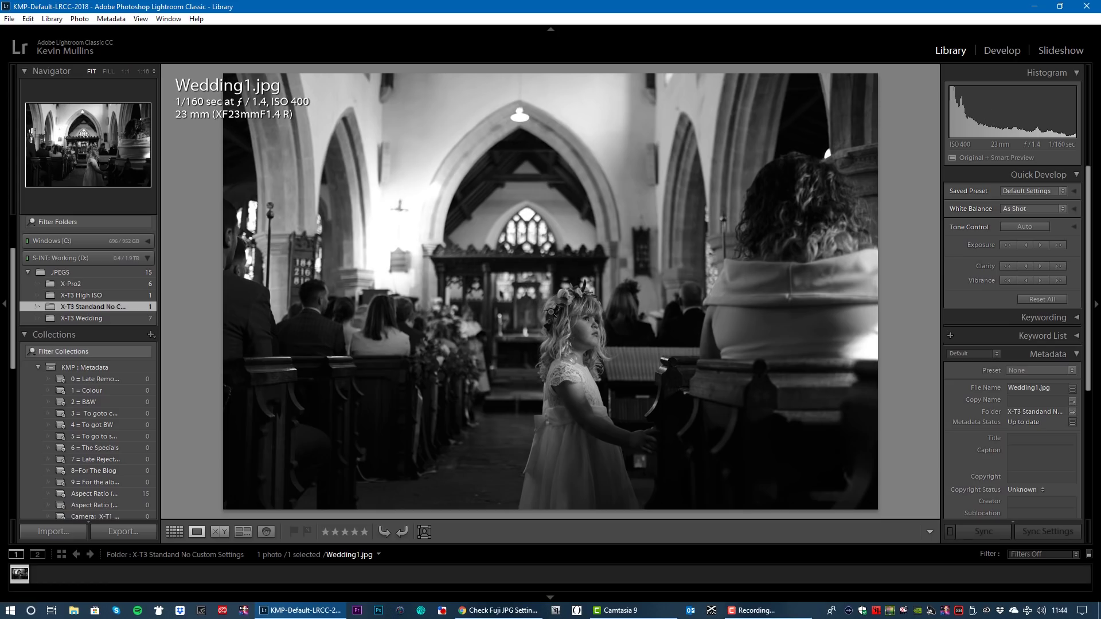
Step: Switch Wedding1.jpg to Develop and set its highlights to -19 and shadows to +50
left_click(1002, 51)
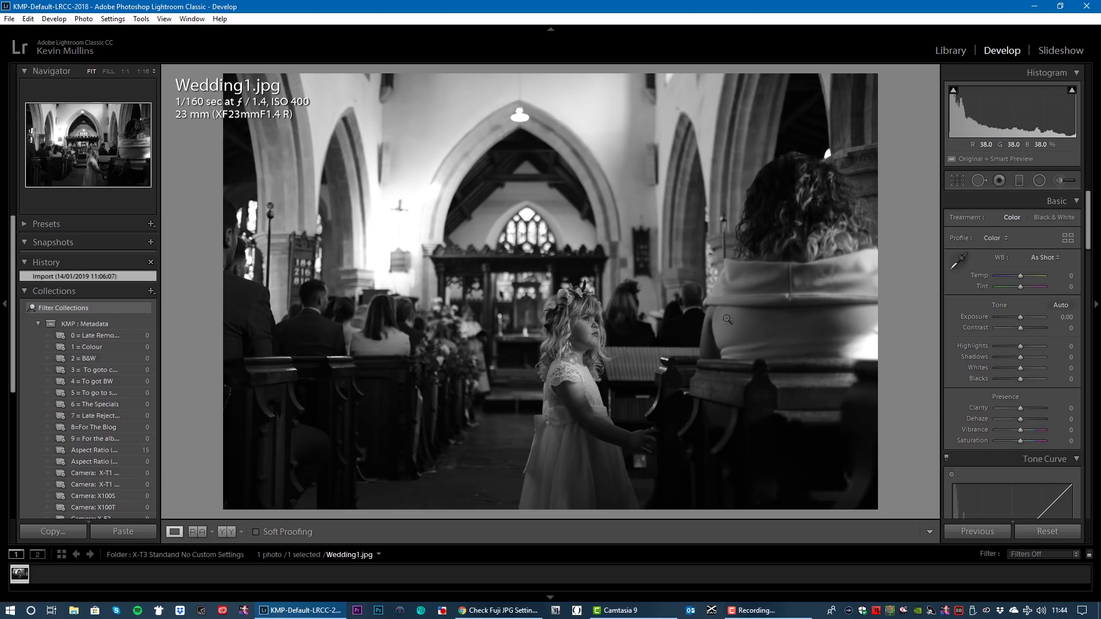
left_click_drag(1091, 221, 1092, 238)
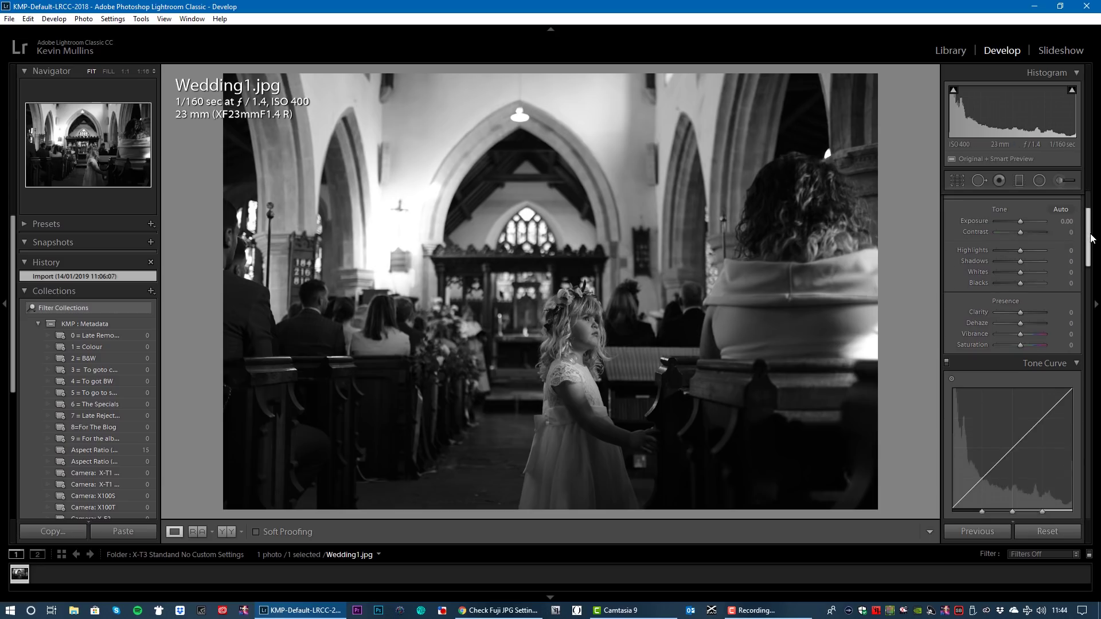
mouse_move(1020, 260)
left_mouse_down()
mouse_move(1031, 260)
mouse_move(1012, 250)
mouse_move(1032, 261)
left_mouse_up()
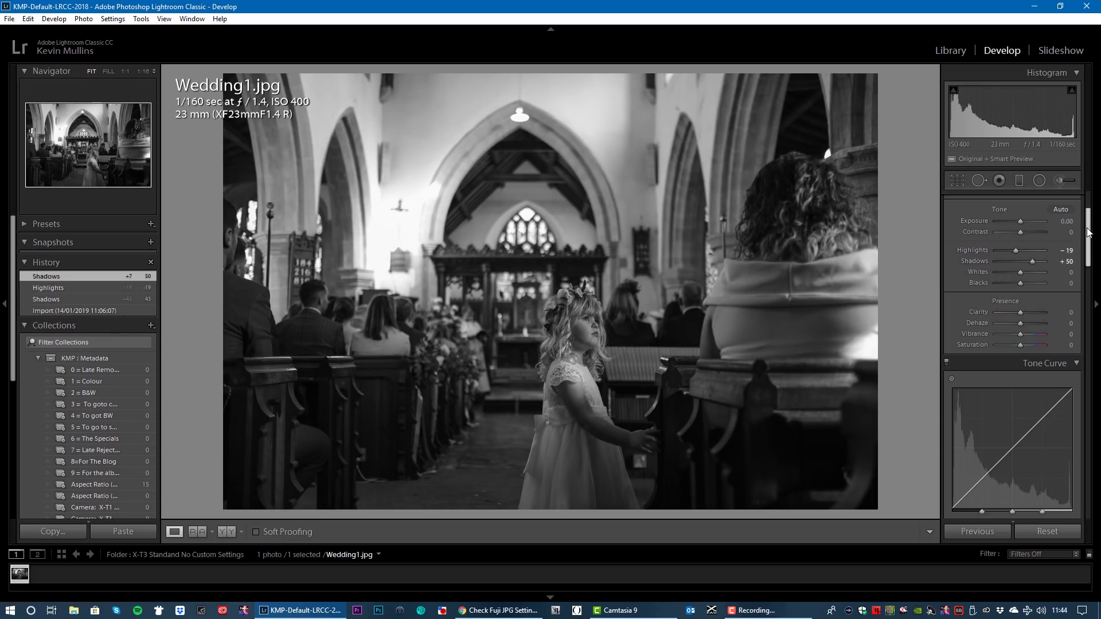
Step: Raise the lights region of the tone curve on Wedding1.jpg to +49
left_click_drag(1089, 233, 1089, 244)
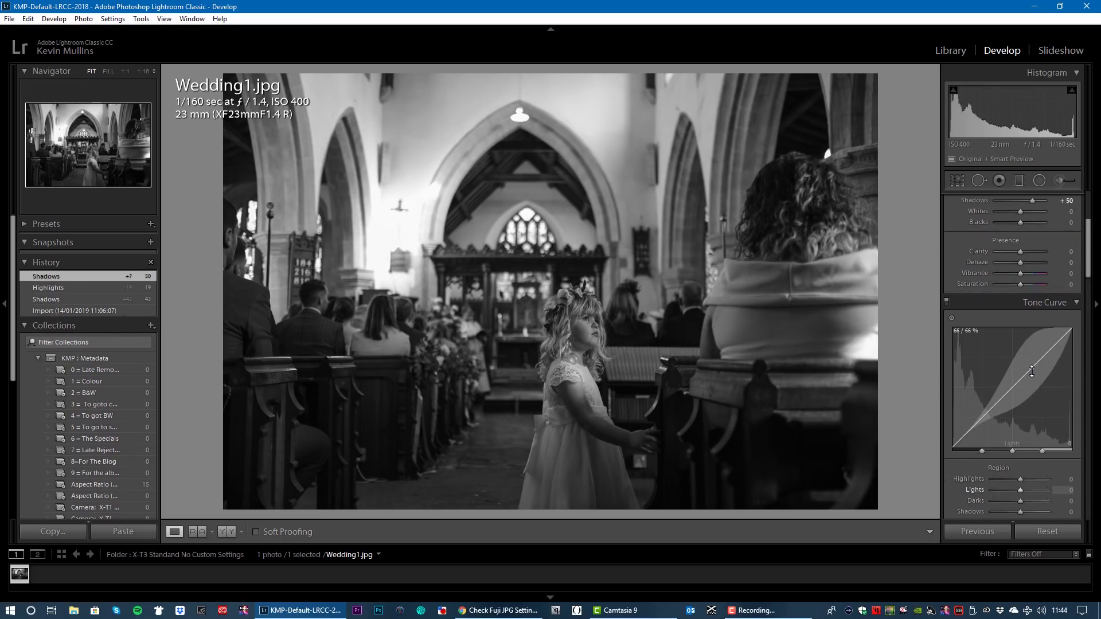
left_click_drag(1032, 372, 1032, 351)
left_click_drag(987, 407, 988, 408)
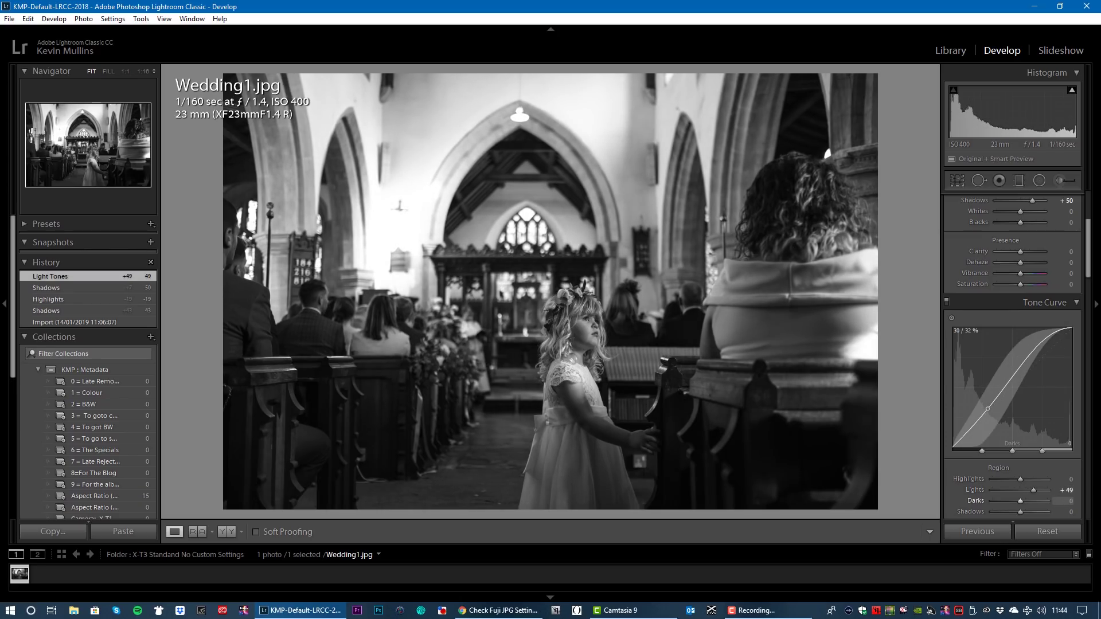
Step: Set the clarity of Wedding1.jpg to +38, and try a lower saturation before resetting it to 0
left_click_drag(1090, 266, 1089, 227)
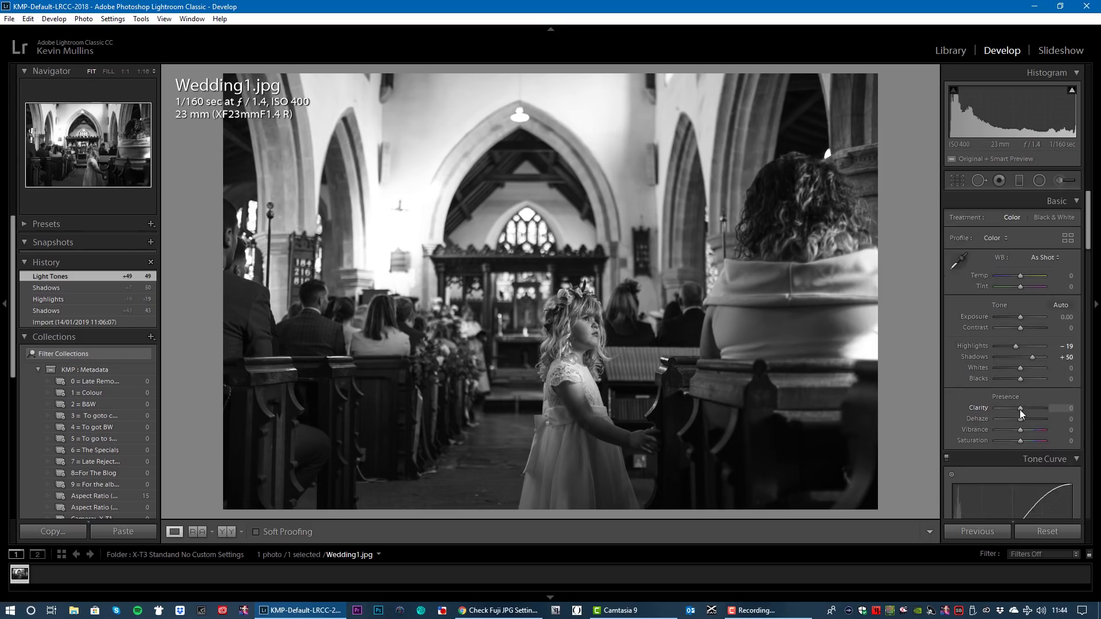
left_click_drag(1020, 409, 1030, 410)
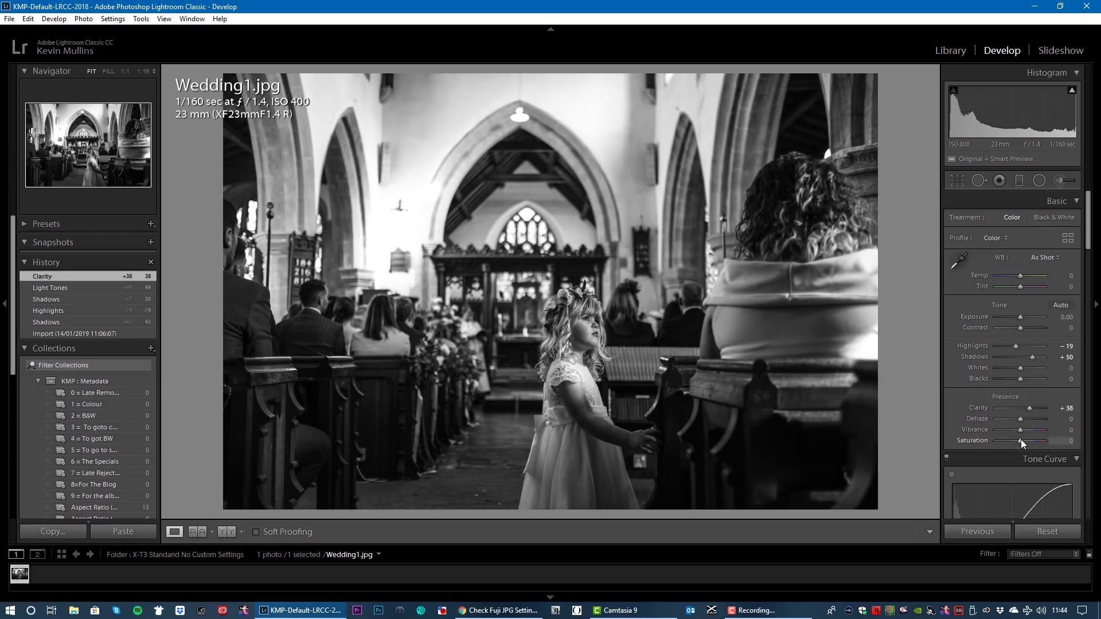
left_click_drag(1020, 439, 981, 442)
double_click(975, 439)
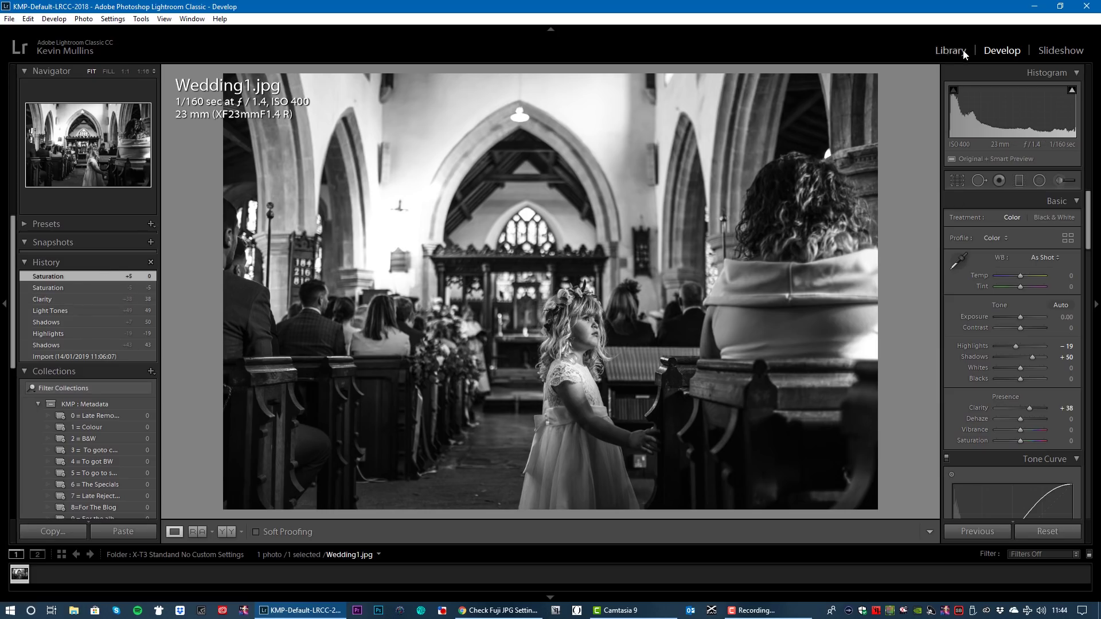
Step: Straighten Wedding1.jpg with a crop angle of 0.10
key("r")
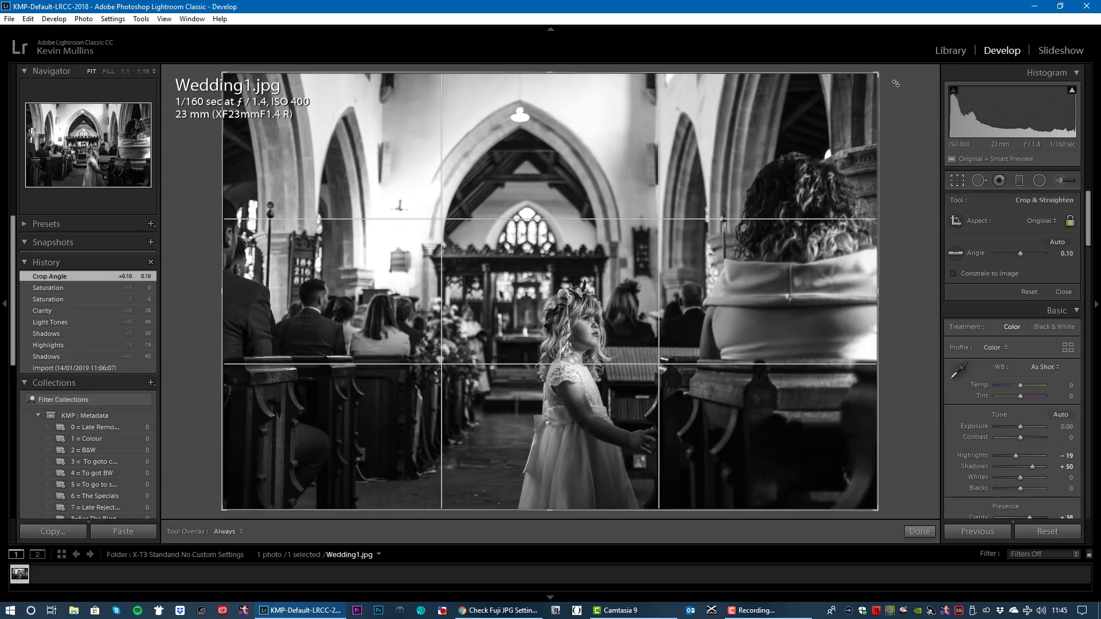
key("r")
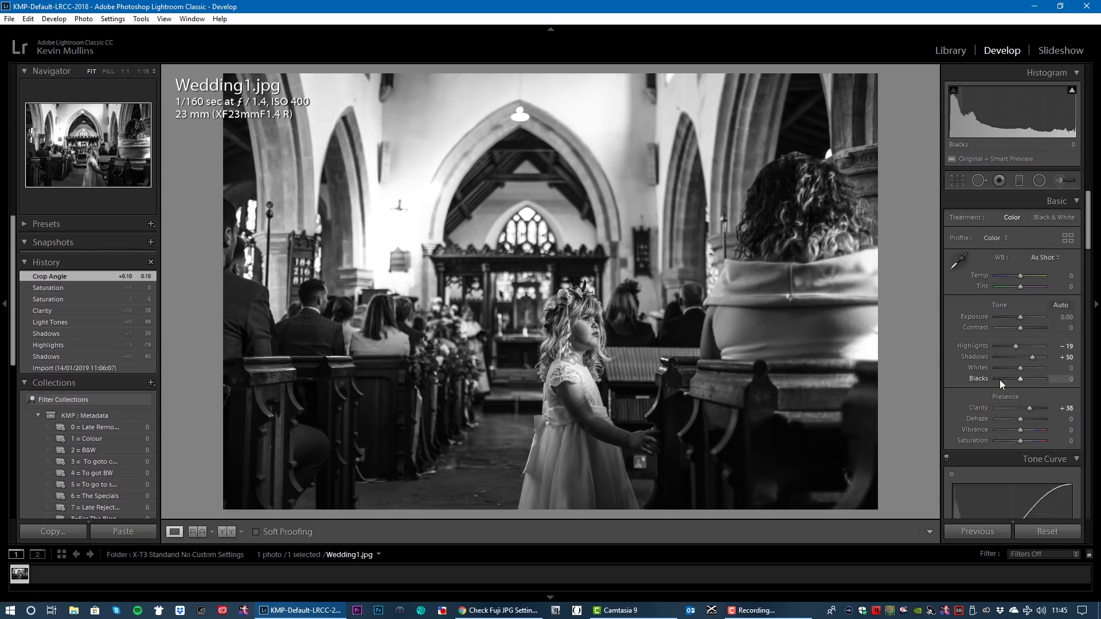
Step: Using the clipping previews, set highlights to -26 and shadows to -10, and check the girl's face close up
left_click(1014, 346, "alt")
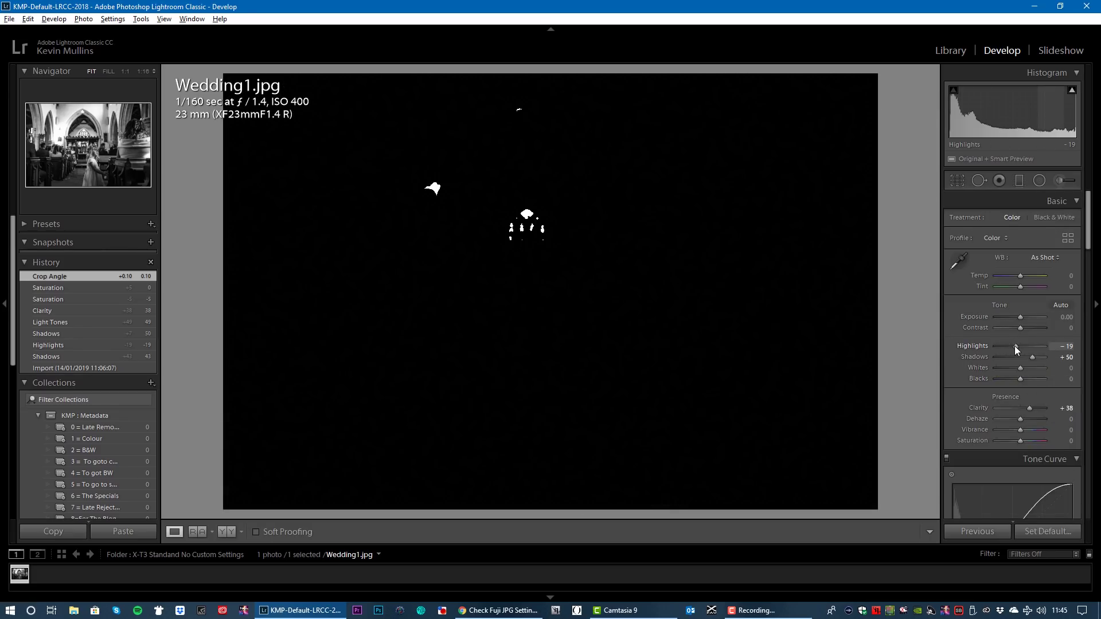
left_click_drag(1014, 346, 1013, 345)
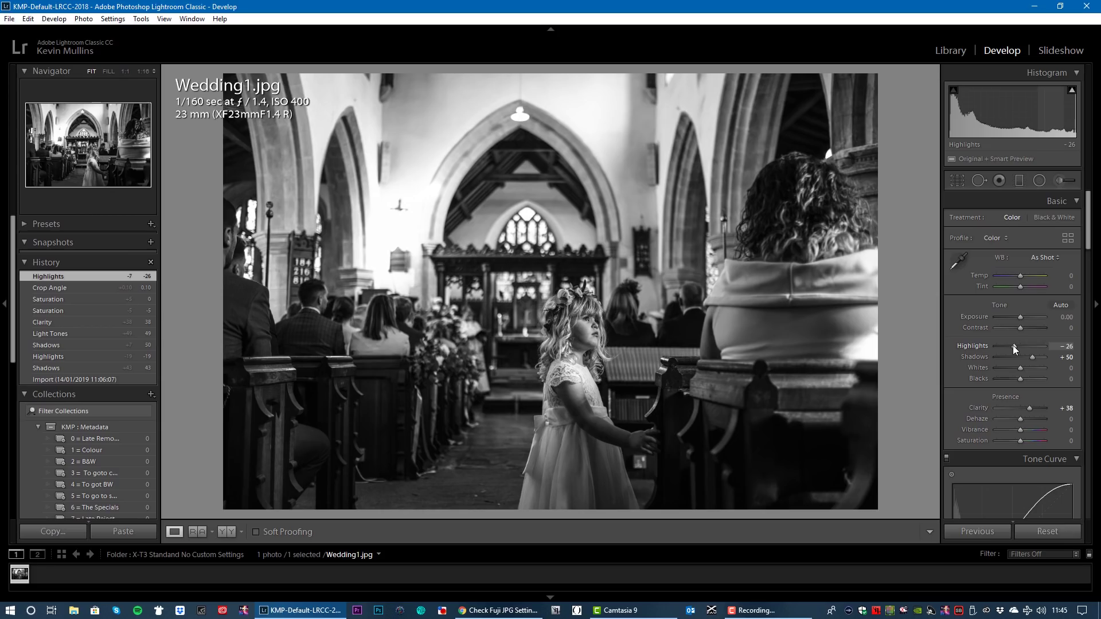
left_click(1030, 356, "alt")
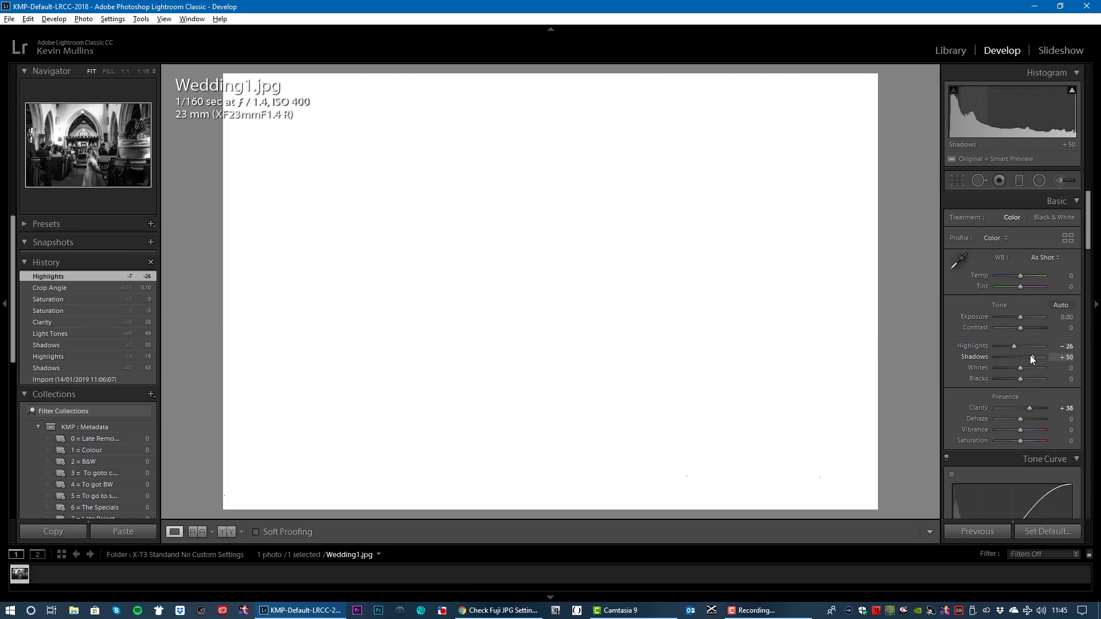
mouse_move(1030, 355)
left_mouse_down()
mouse_move(993, 358)
mouse_move(1016, 356)
left_mouse_up()
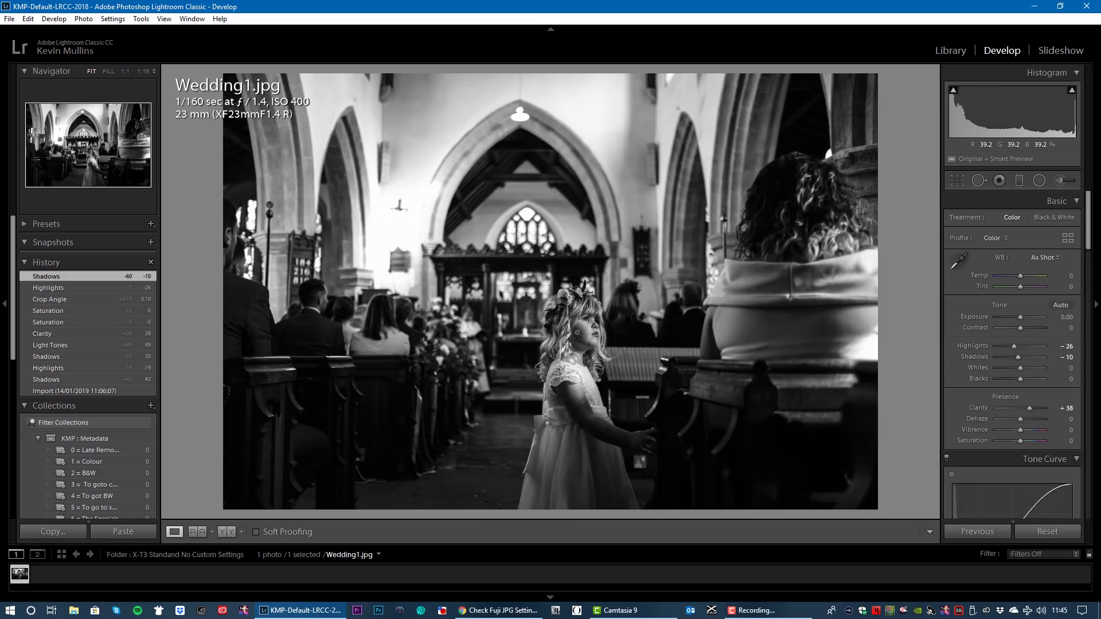
left_click(582, 329)
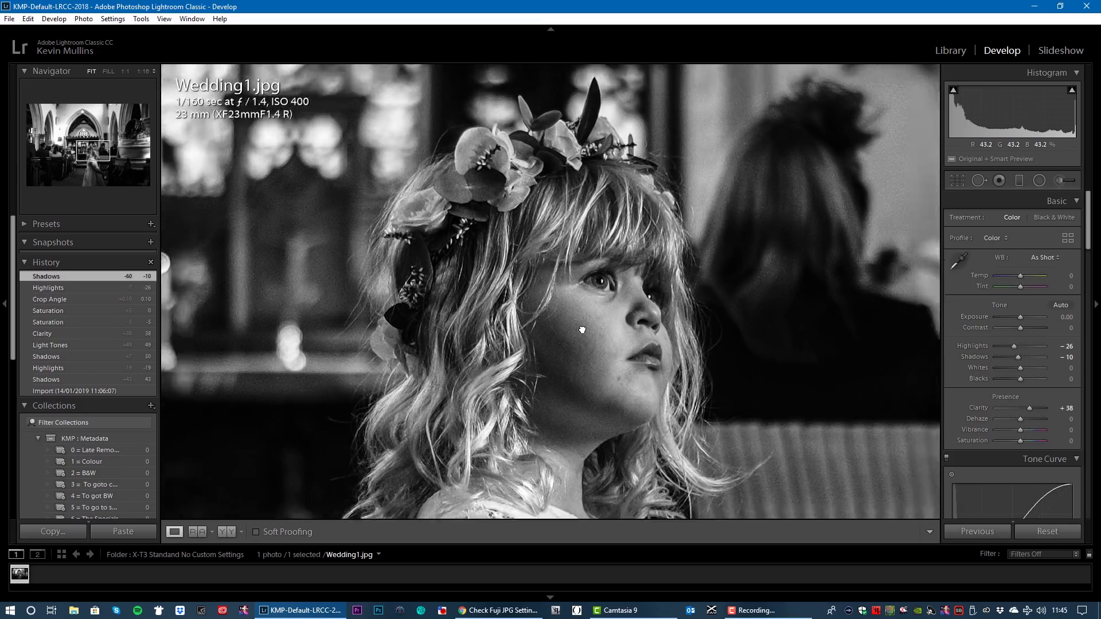
left_click(582, 330)
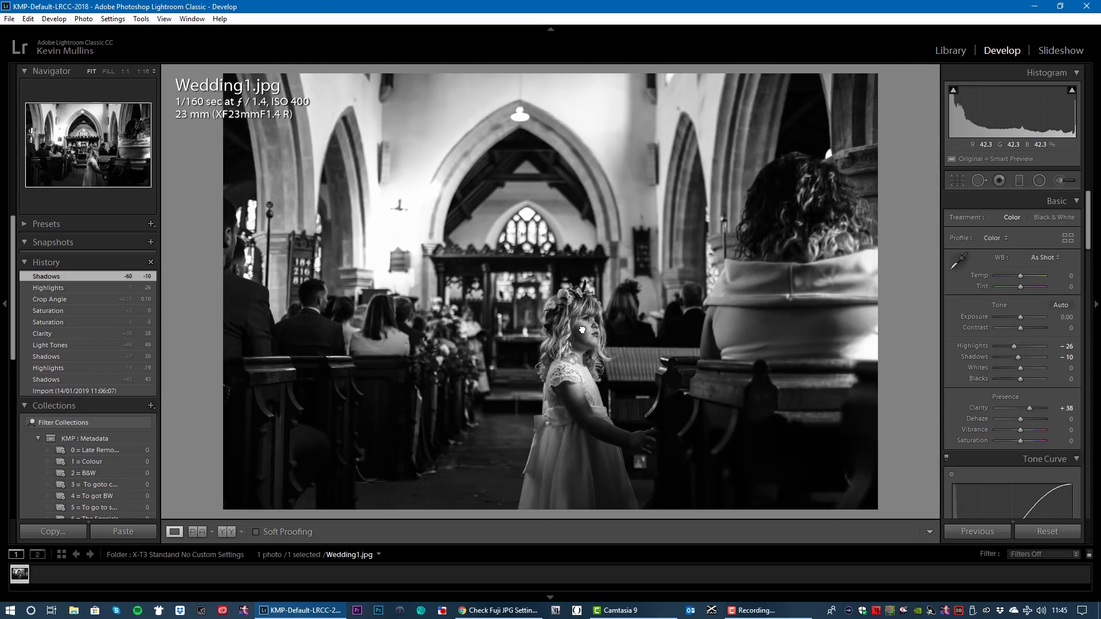
Step: Brighten the girl's face, arm and dress with an adjustment brush at 0.34 exposure and size 10, and close the brush
left_click(1062, 180)
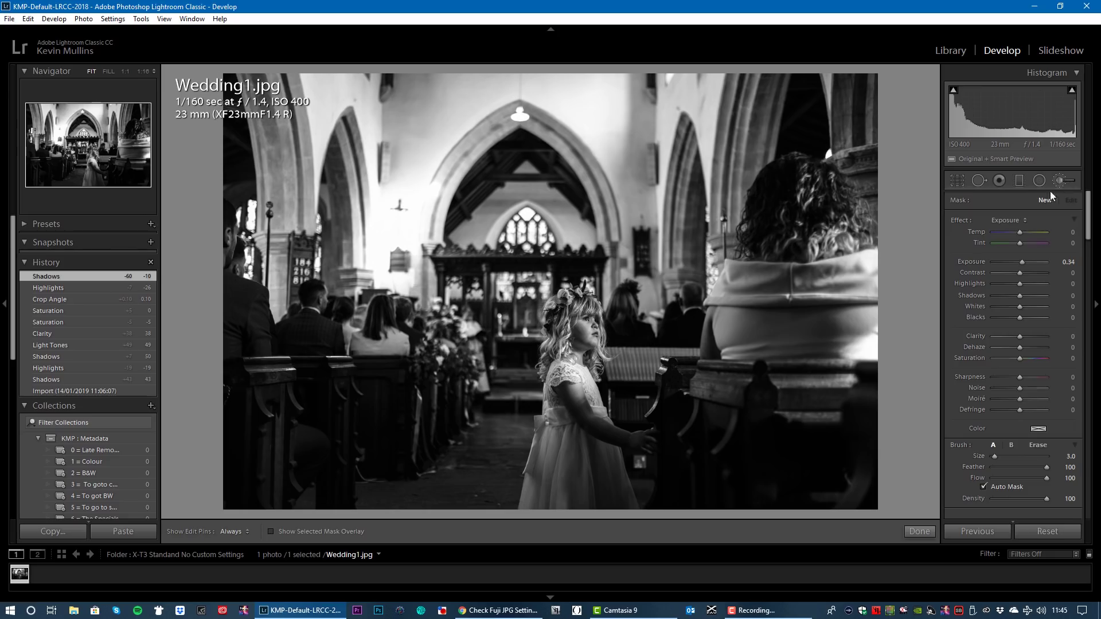
left_click(1011, 221)
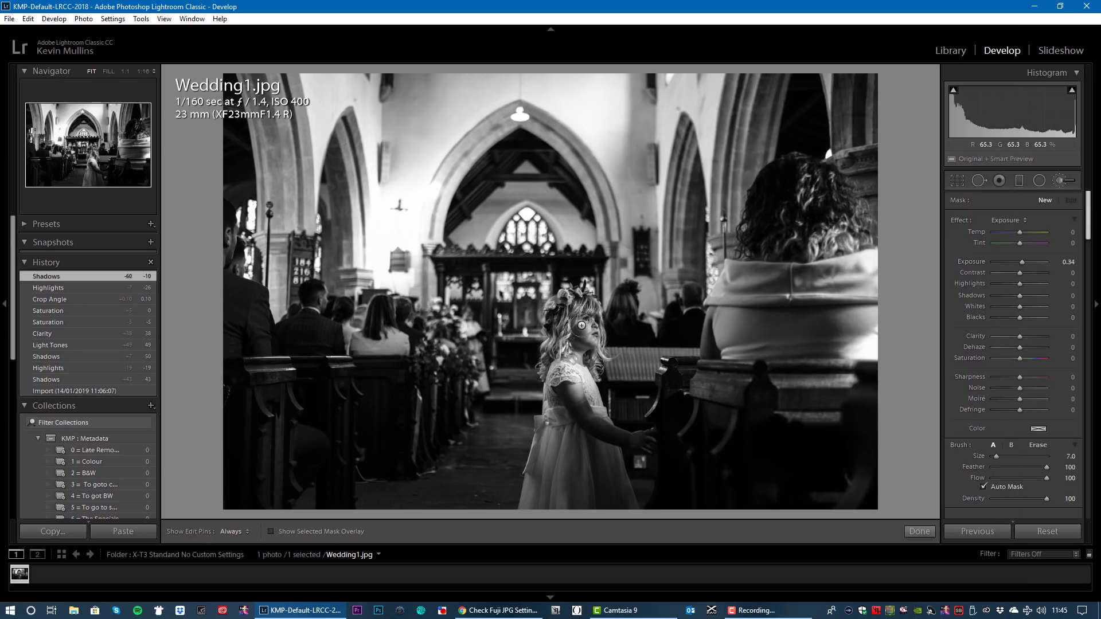
key("h")
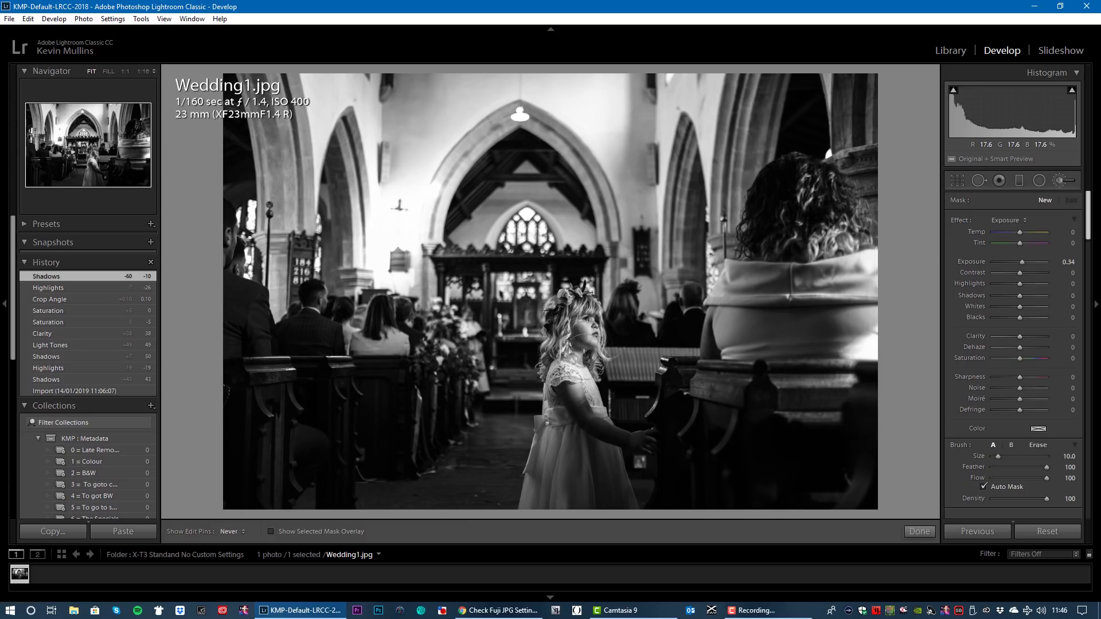
mouse_move(583, 351)
left_mouse_down()
mouse_move(576, 424)
mouse_move(625, 441)
mouse_move(576, 416)
mouse_move(579, 452)
mouse_move(608, 492)
mouse_move(588, 472)
mouse_move(591, 428)
mouse_move(627, 444)
left_mouse_up()
left_click_drag(580, 496, 566, 495)
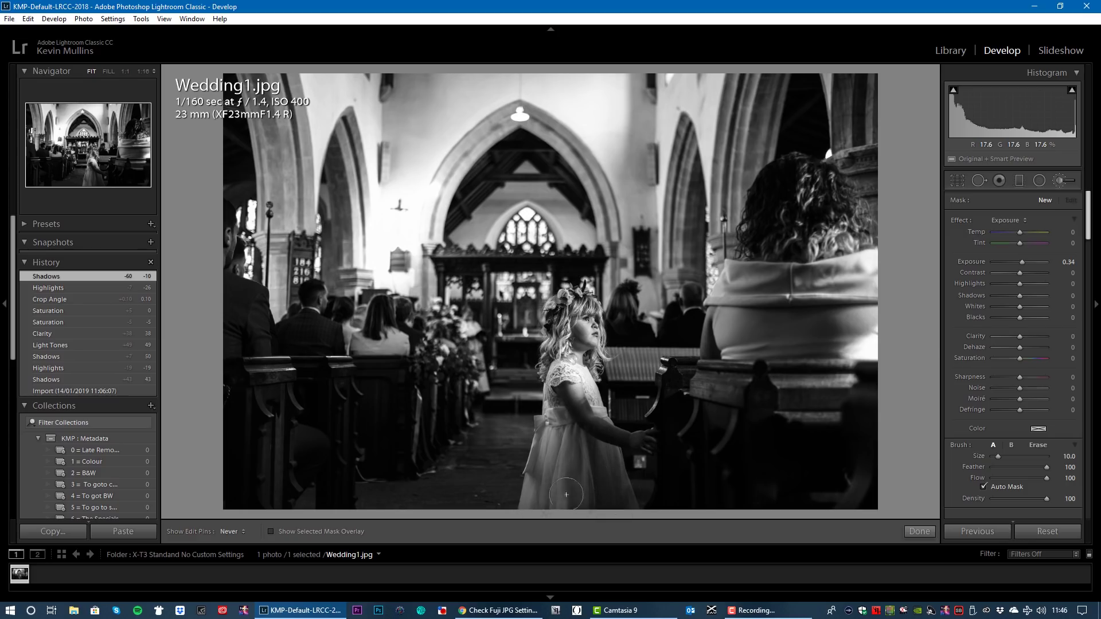
left_click_drag(594, 423, 595, 425)
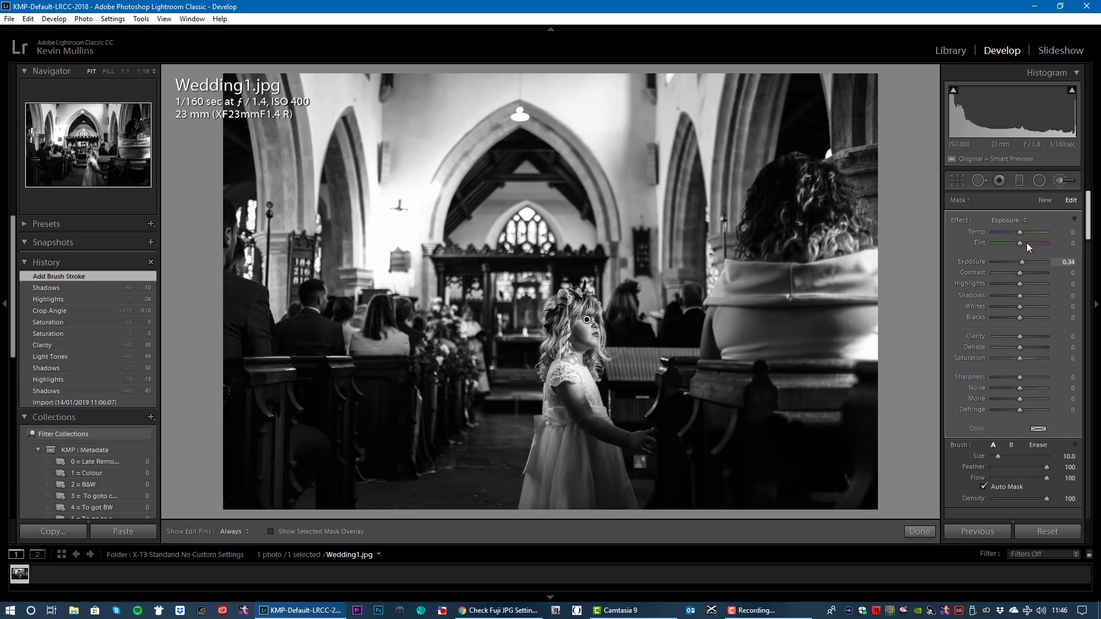
scroll(1070, 320, "down", 3)
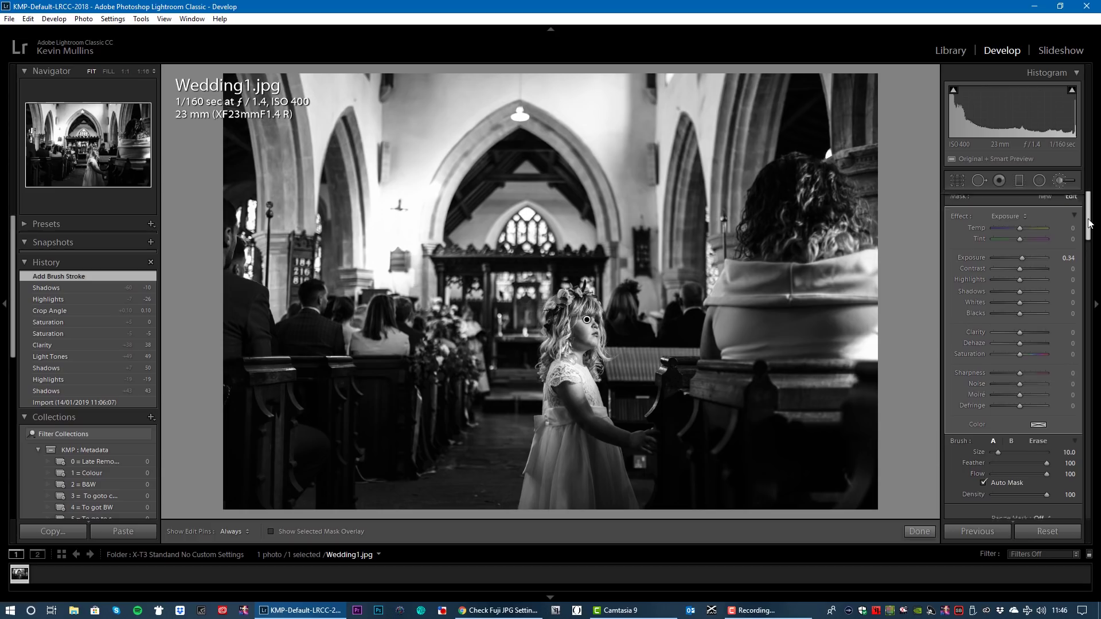
left_click(1066, 461)
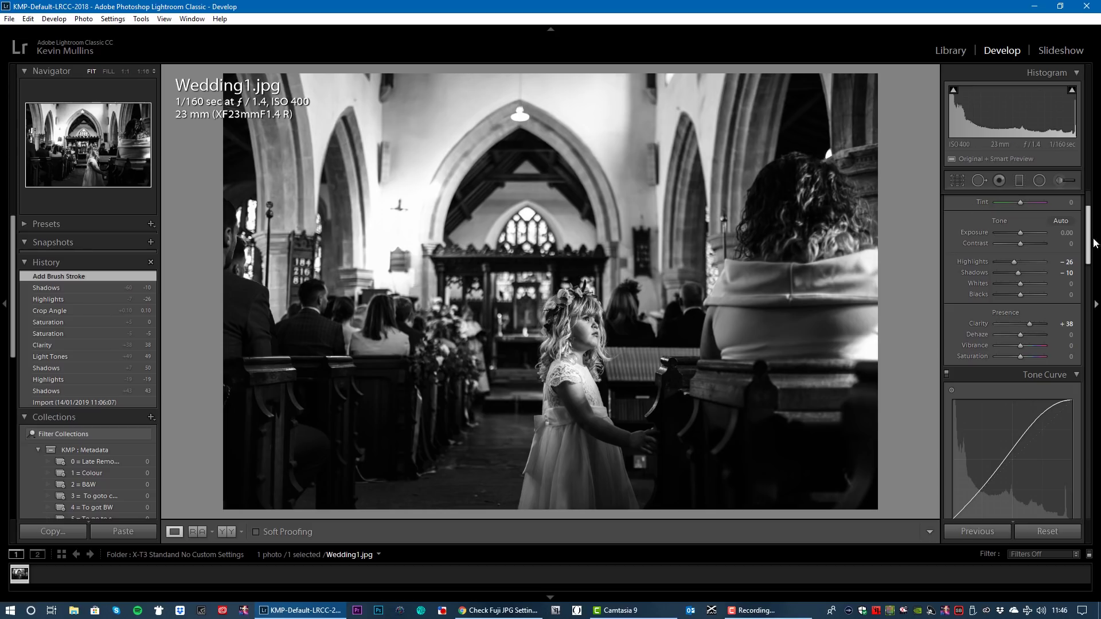
Step: Darken the woman and pew in the photo's right foreground with a large adjustment brush at -0.70 exposure, and close the brush
scroll(1054, 217, "up", 3)
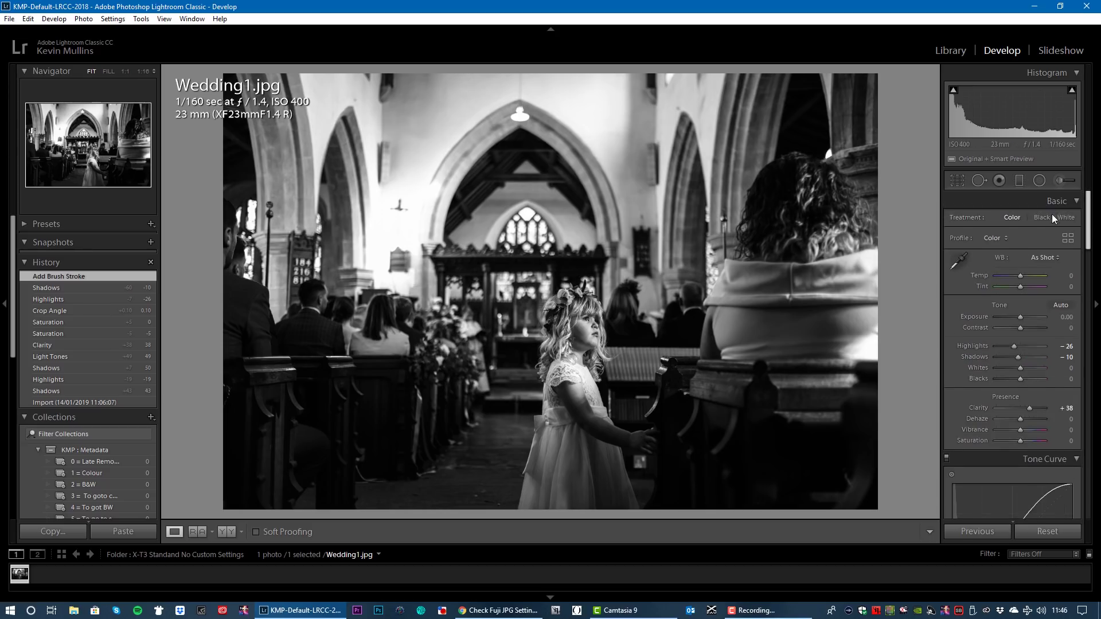
mouse_move(1088, 236)
left_mouse_down()
mouse_move(1093, 256)
mouse_move(1090, 226)
left_mouse_up()
left_click(1058, 179)
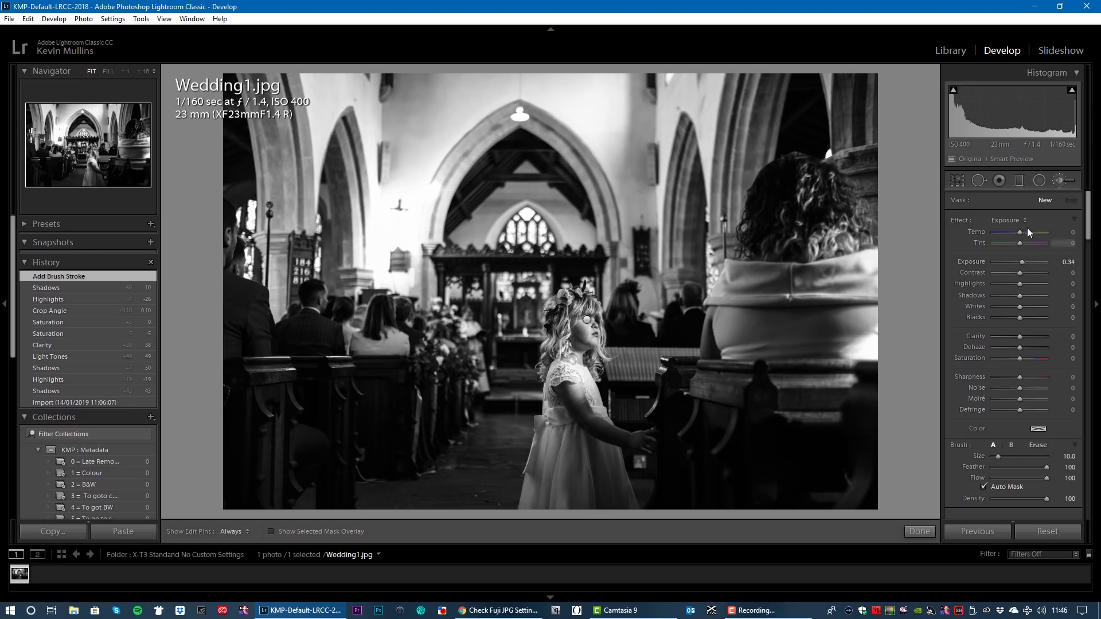
left_click_drag(1023, 263, 1011, 263)
left_click_drag(1013, 263, 1013, 263)
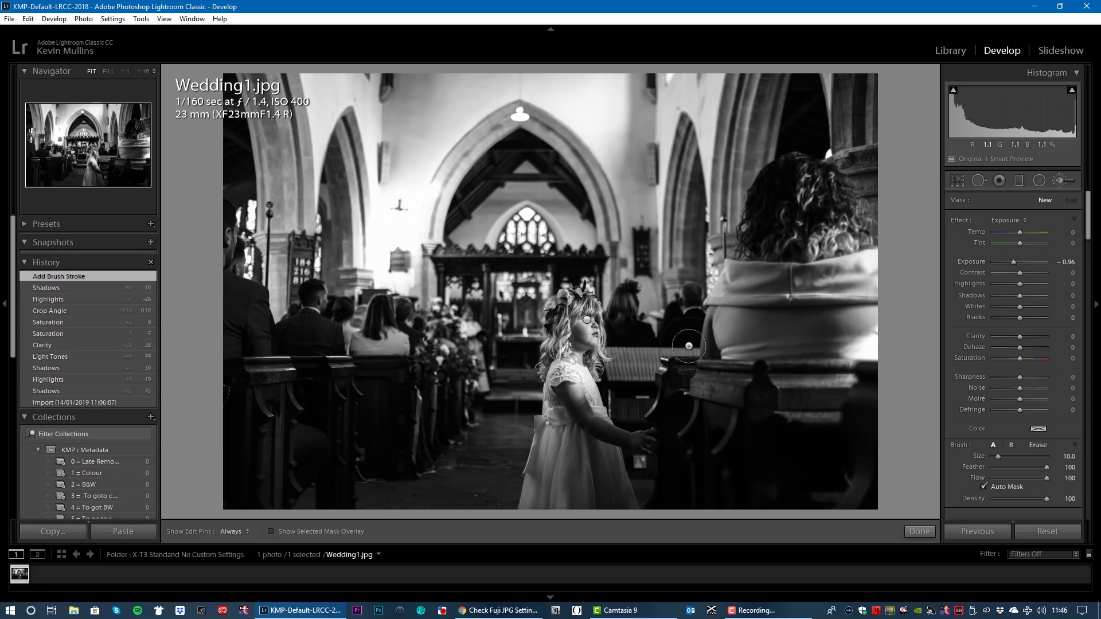
key("h")
scroll(746, 189, "up", 7)
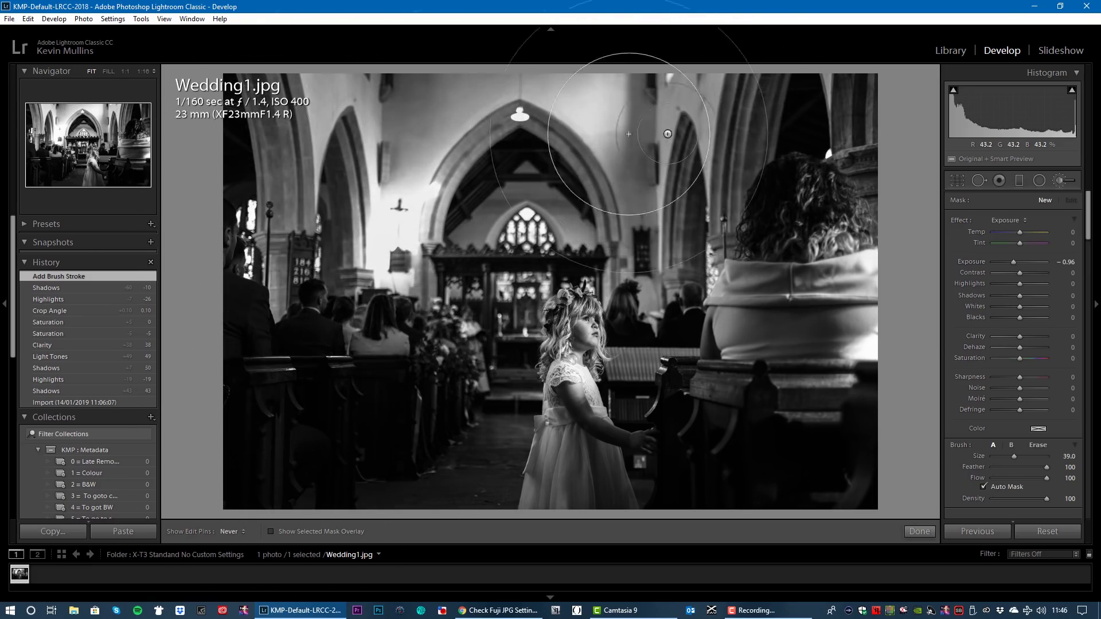
left_click_drag(788, 395, 823, 208)
key("k")
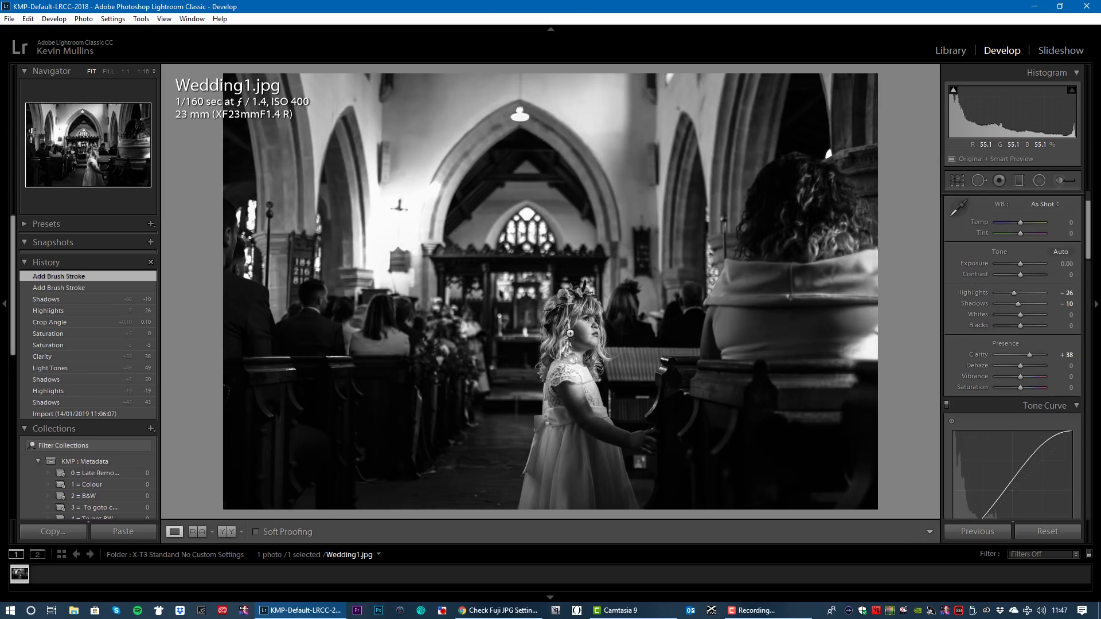
left_click(576, 334)
left_click_drag(603, 342, 629, 320)
key("z")
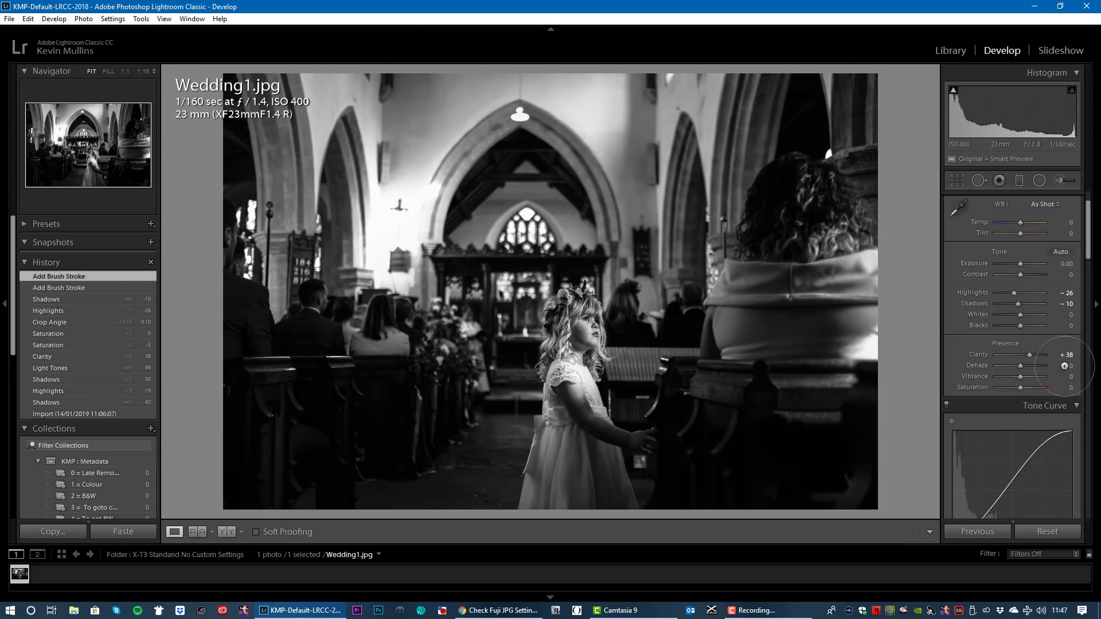
Step: Apply a post-crop vignette amount of -10 and crop Wedding1.jpg slightly tighter from its upper-right corner, keeping the original aspect
left_click_drag(1092, 240, 1091, 476)
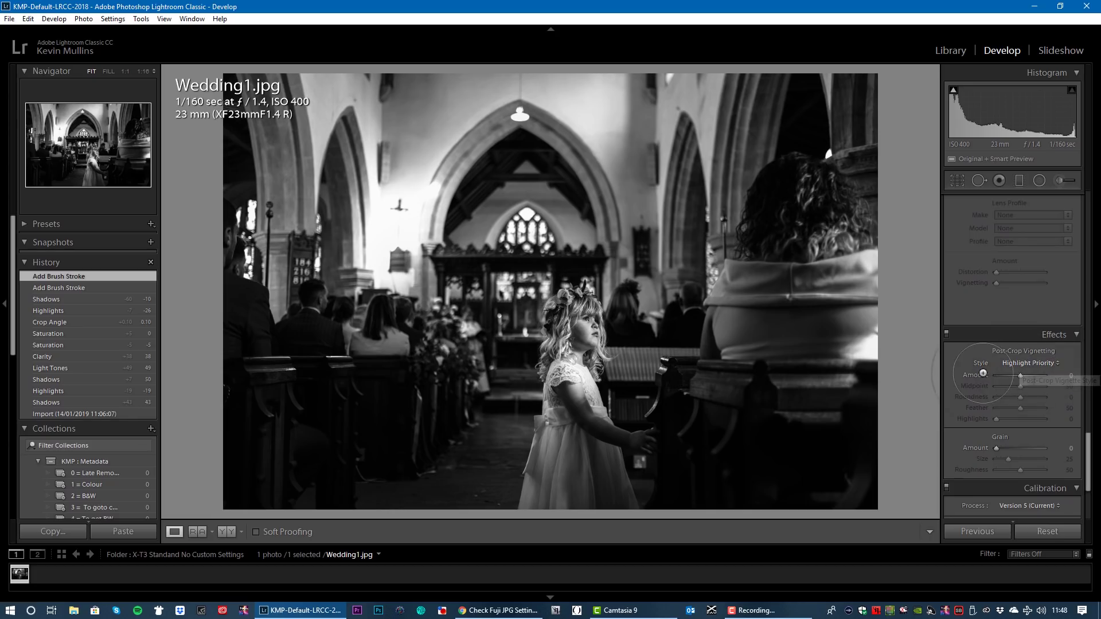
left_click_drag(1021, 375, 1019, 374)
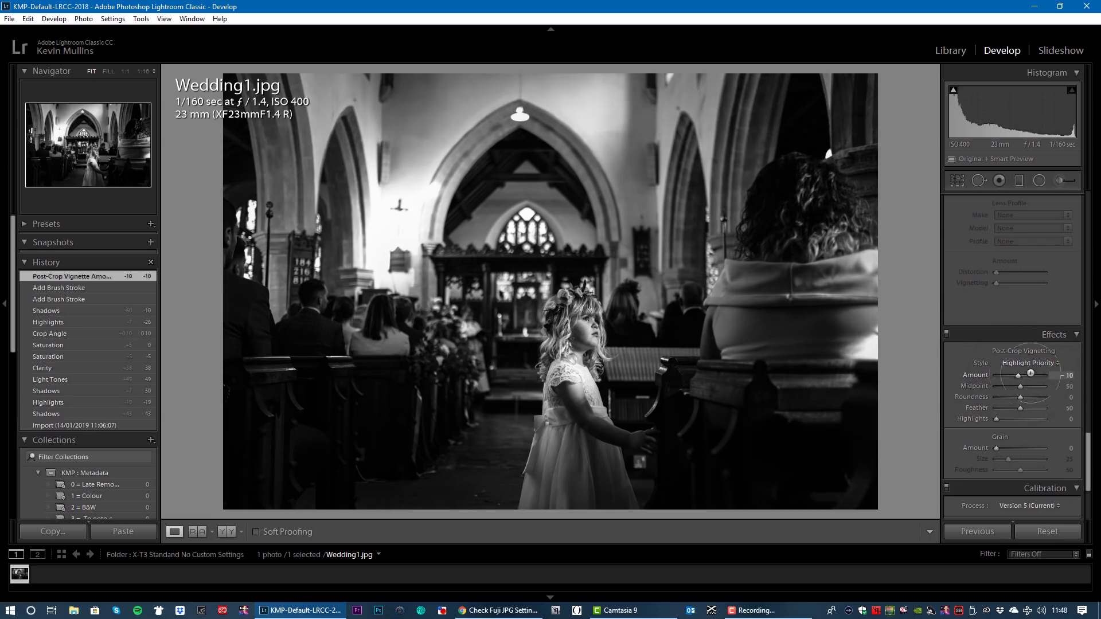
left_click_drag(1085, 452, 1087, 215)
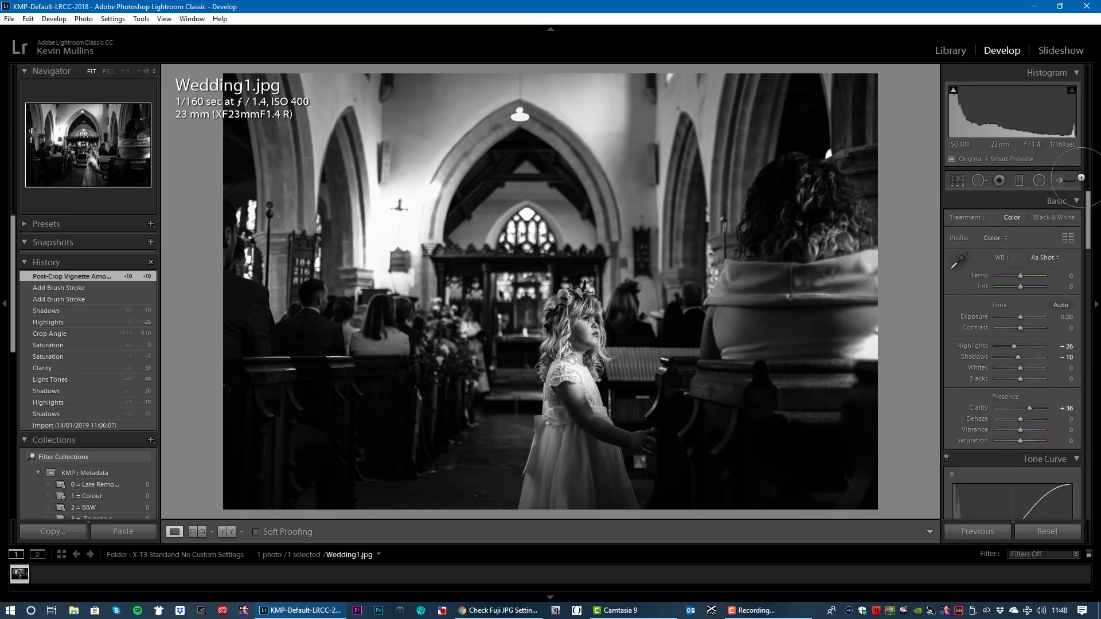
left_click(968, 180)
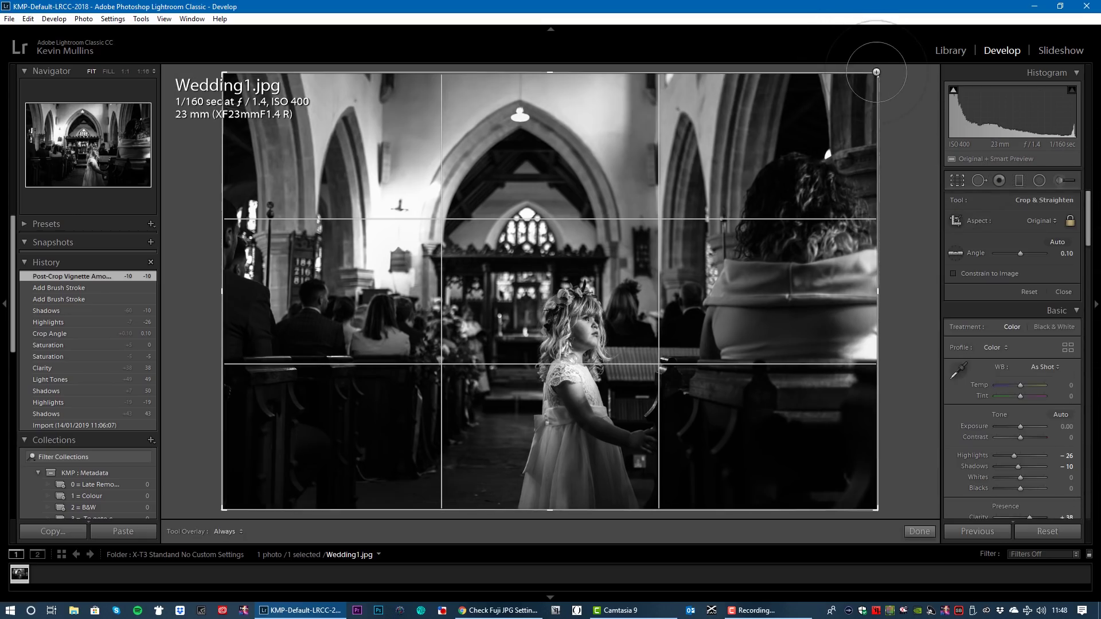
left_click_drag(876, 74, 863, 86)
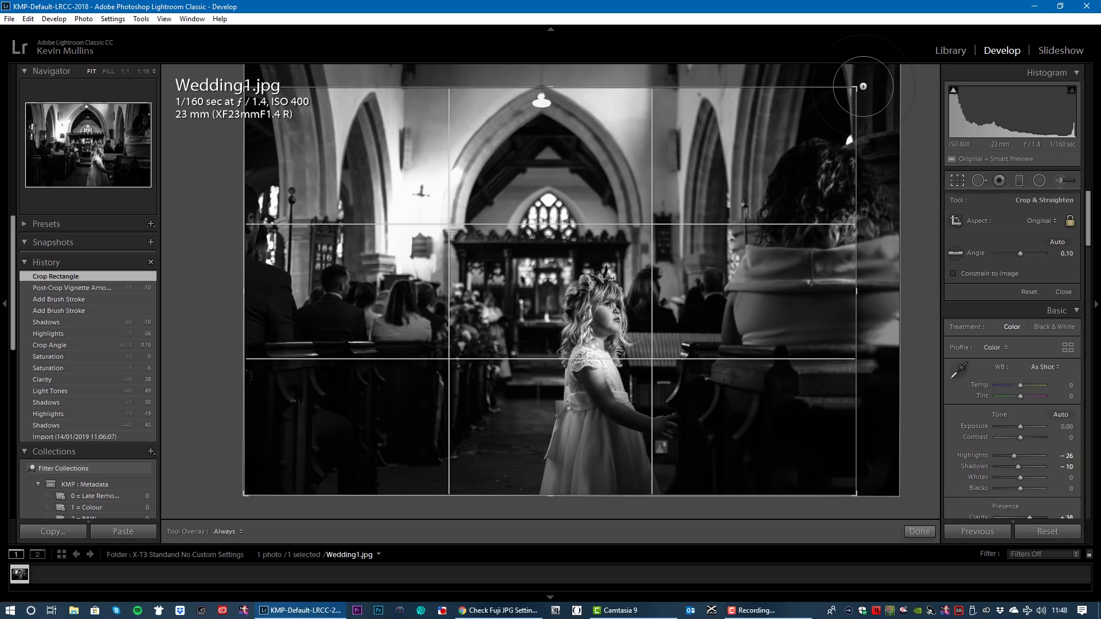
key("r")
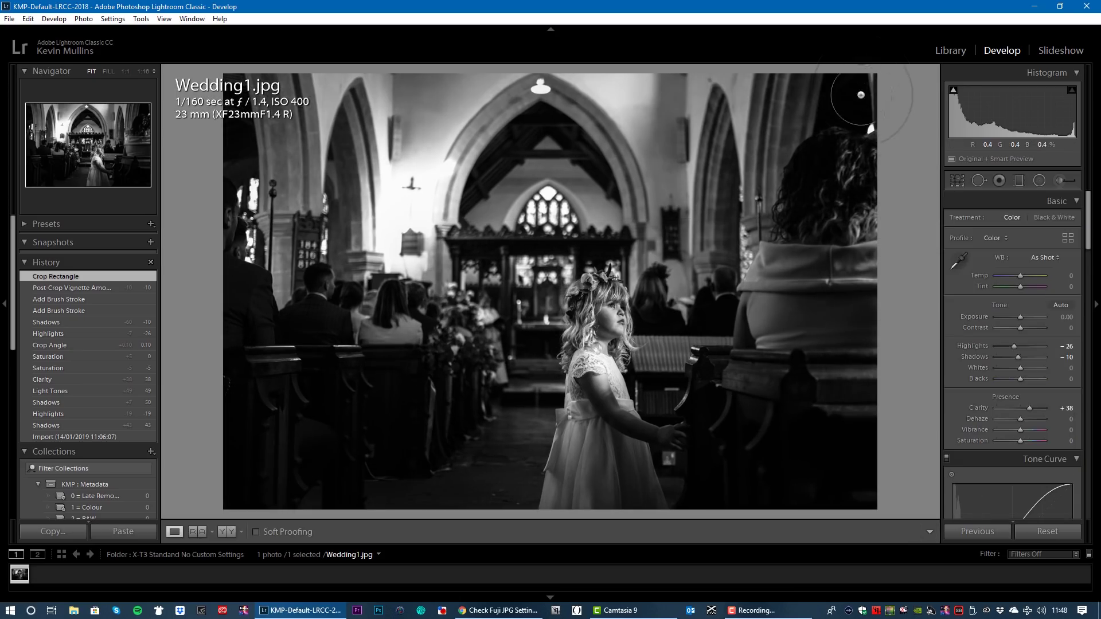
Step: Give the highlights a warm split-toning tint with the hue set to 35
left_click_drag(1087, 233, 1087, 302)
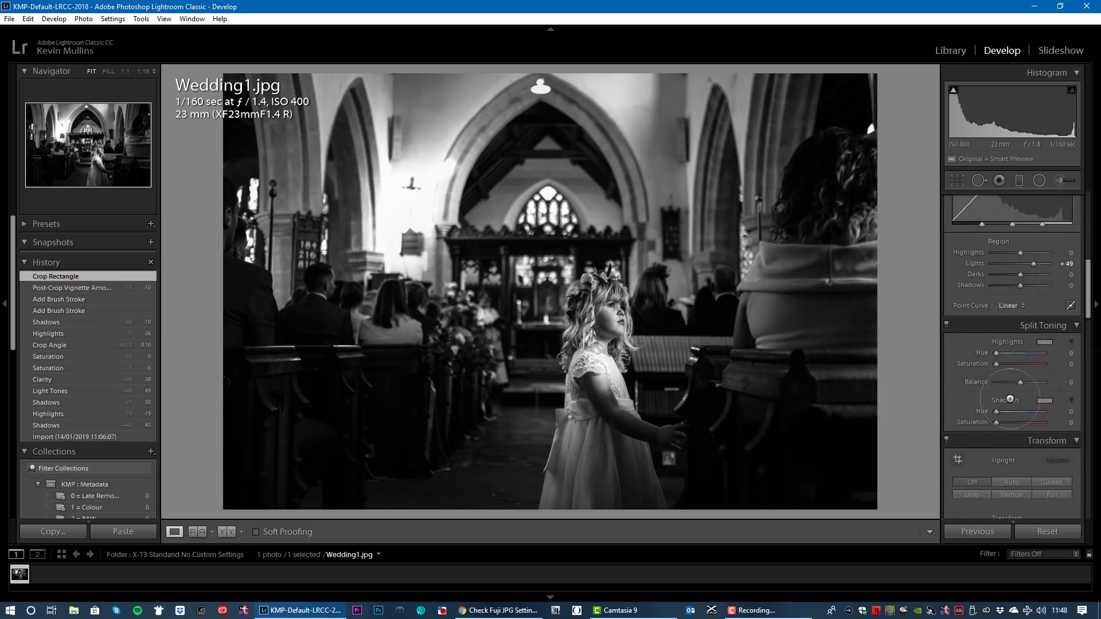
left_click(1044, 342)
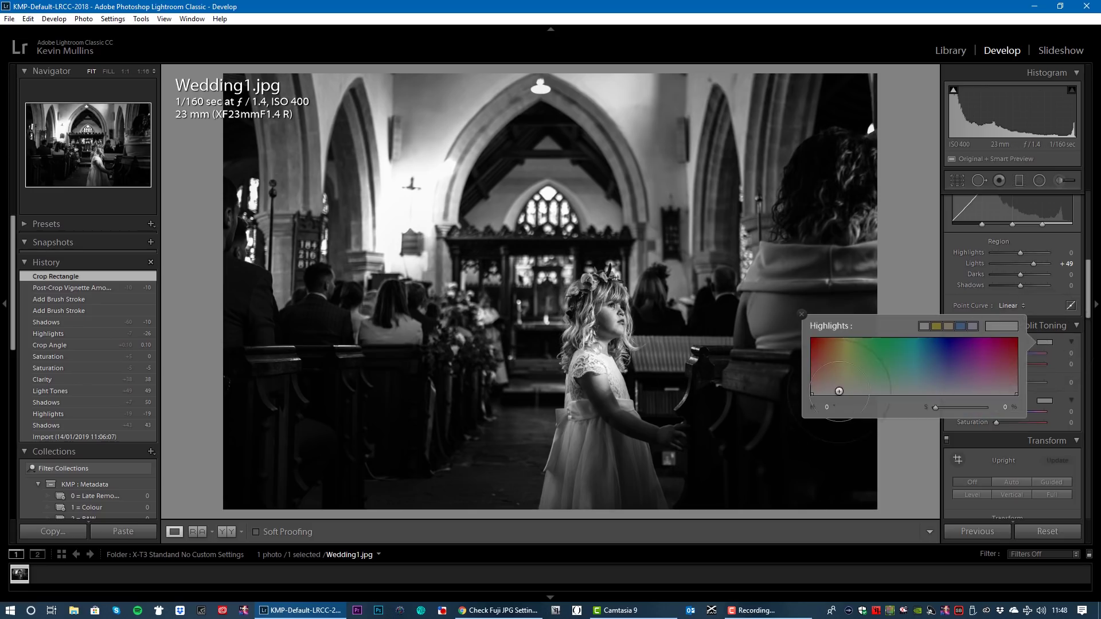
left_click(826, 390)
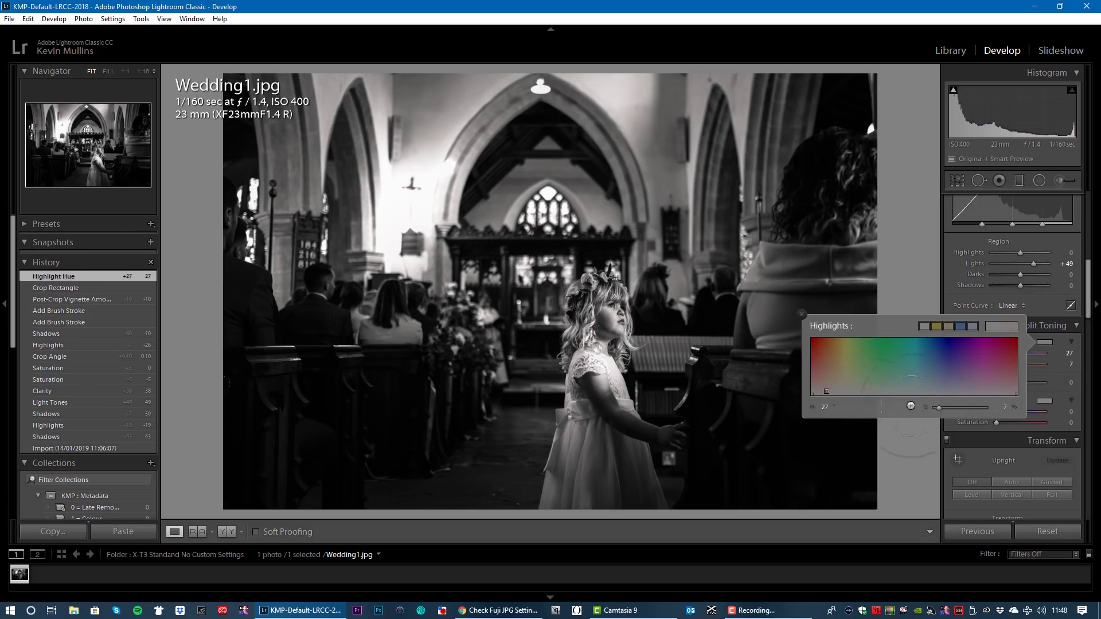
left_click(922, 397)
type("35")
key("Return")
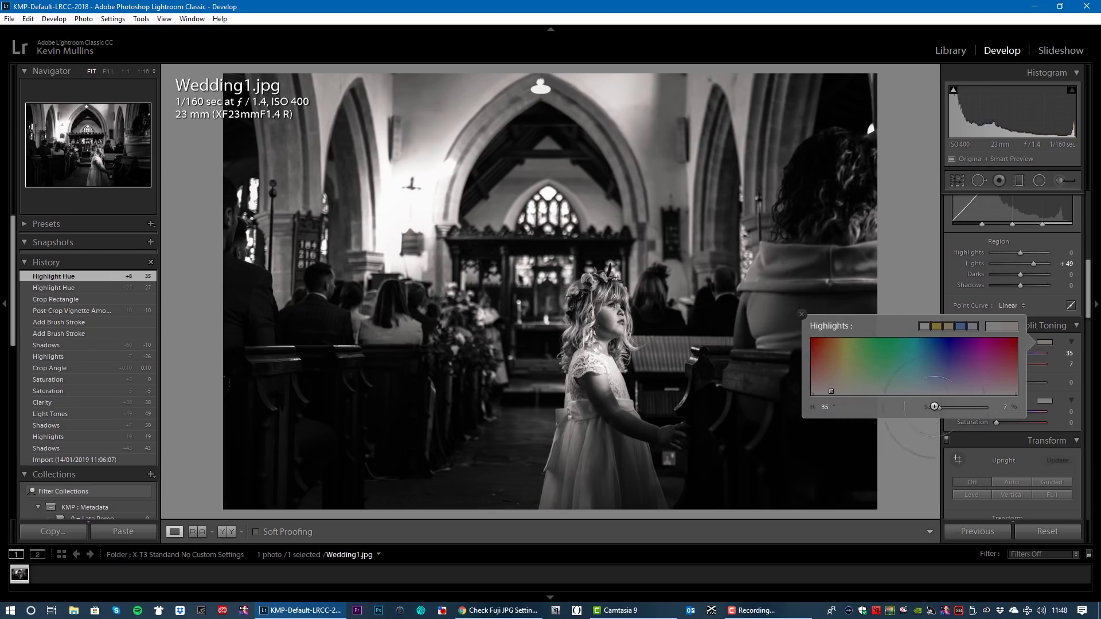
Step: Try split-toning highlight saturations of 61 and 10, set it to 7, and close the colour picker
left_click_drag(943, 407, 967, 409)
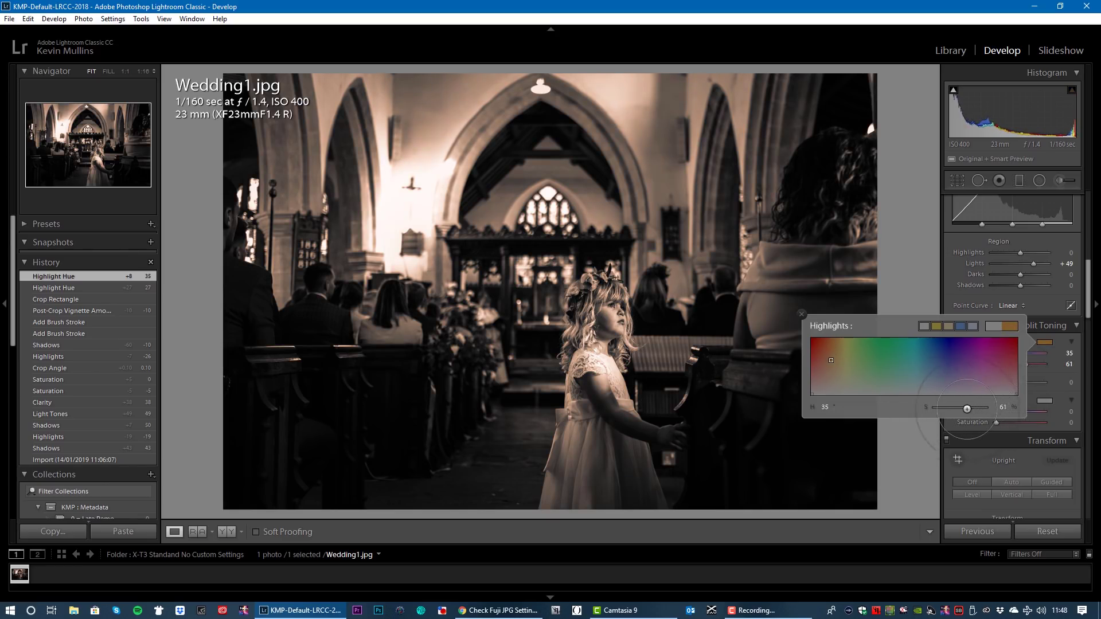
left_click(996, 409)
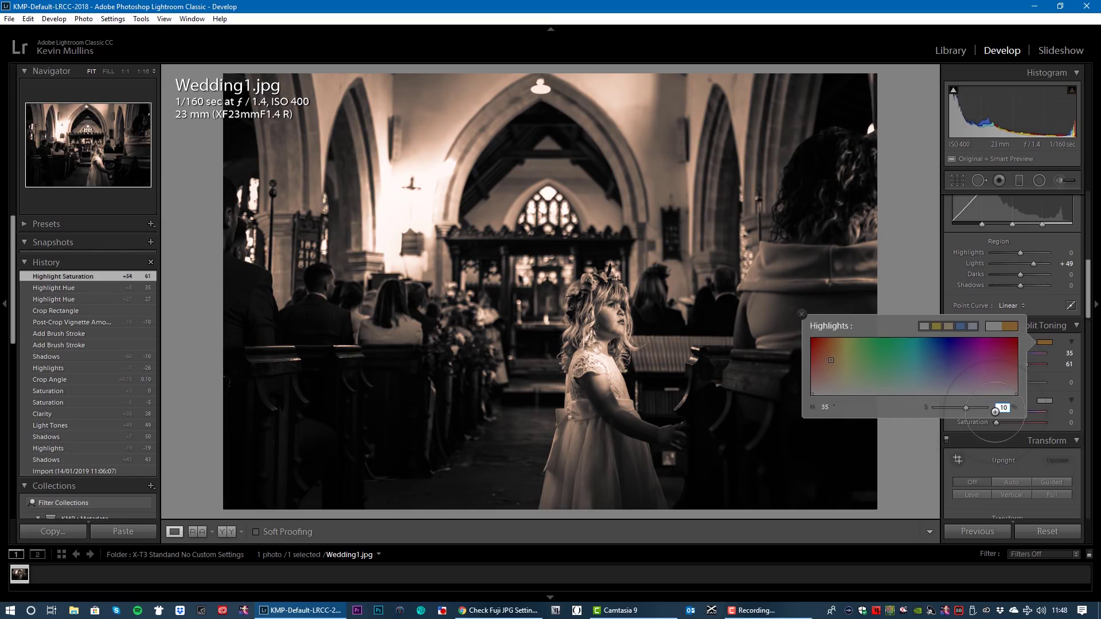
key("Return")
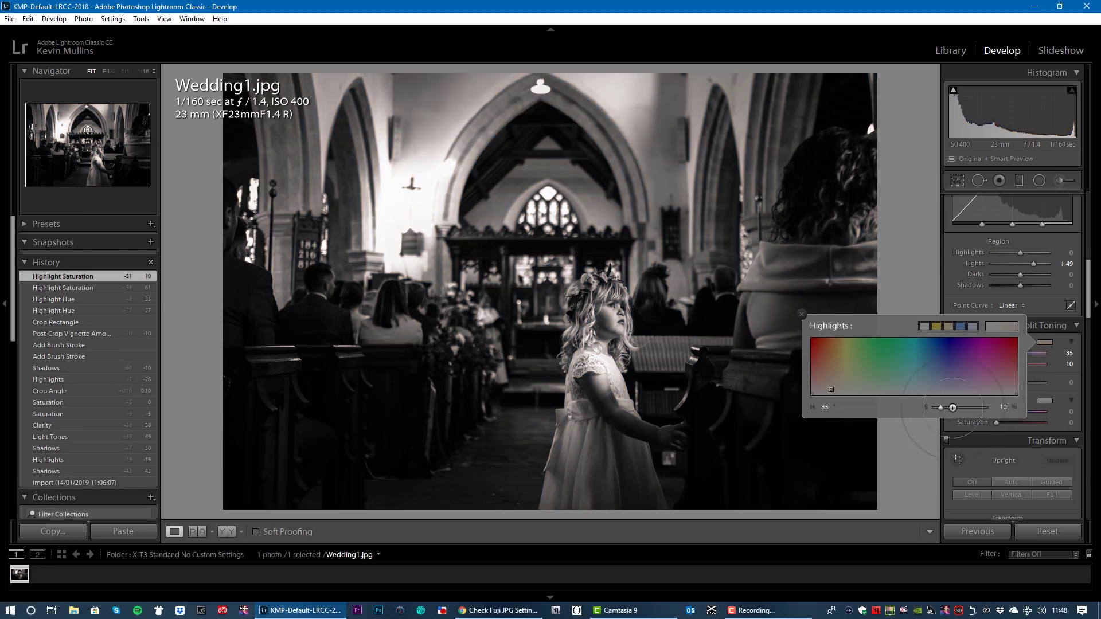
left_click(1003, 408)
type("7")
key("Return")
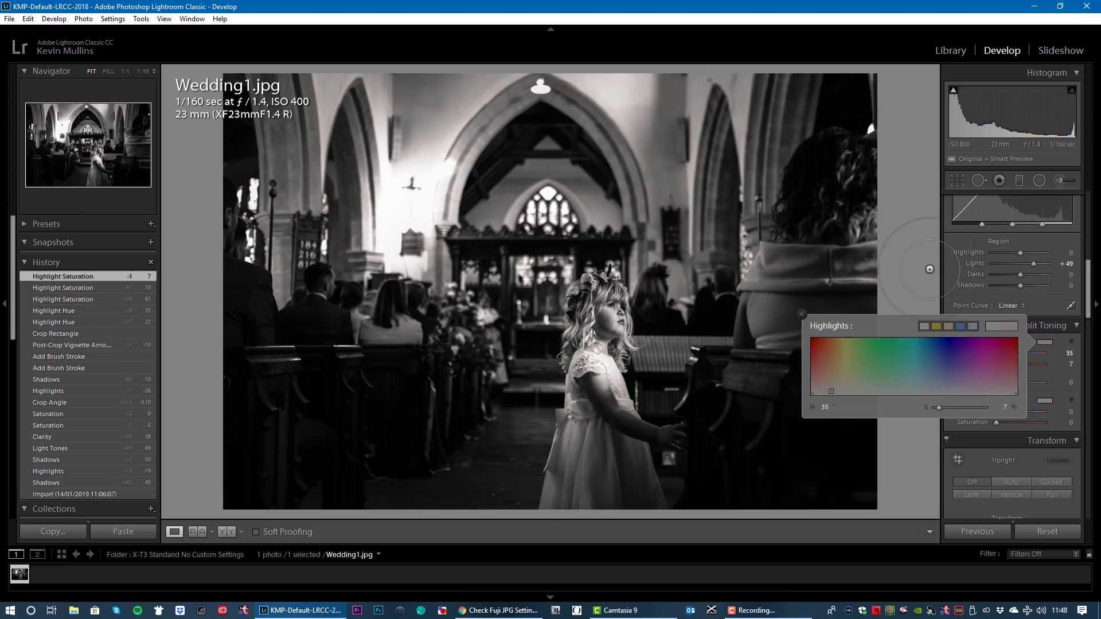
left_click(953, 268)
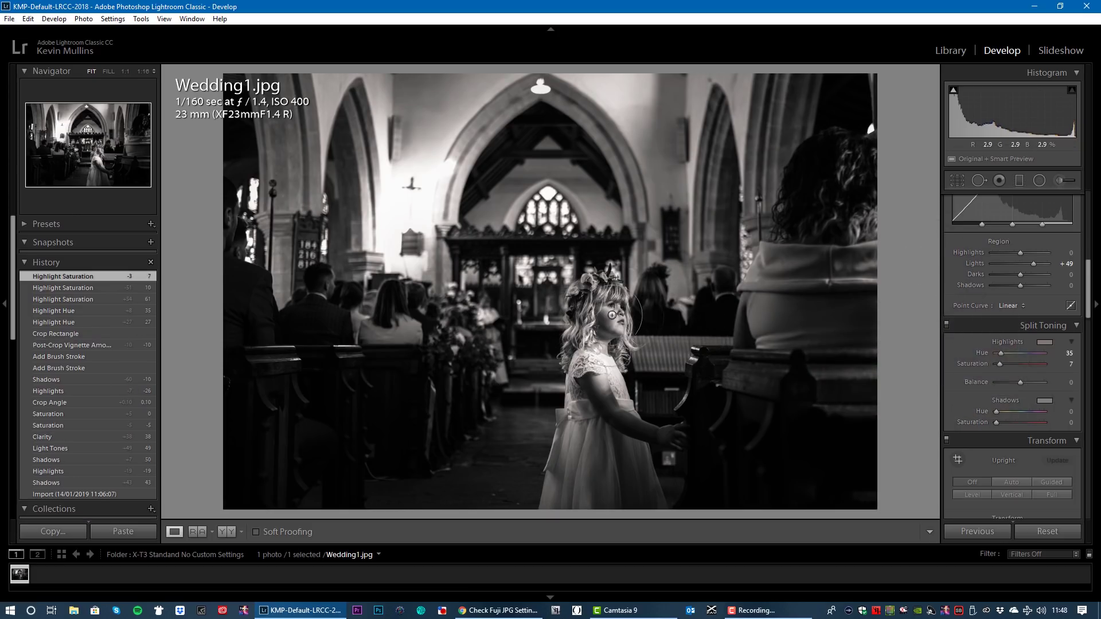
Step: Check the girl's face close up, and crop the photo further in from its upper-right corner
left_click(610, 313)
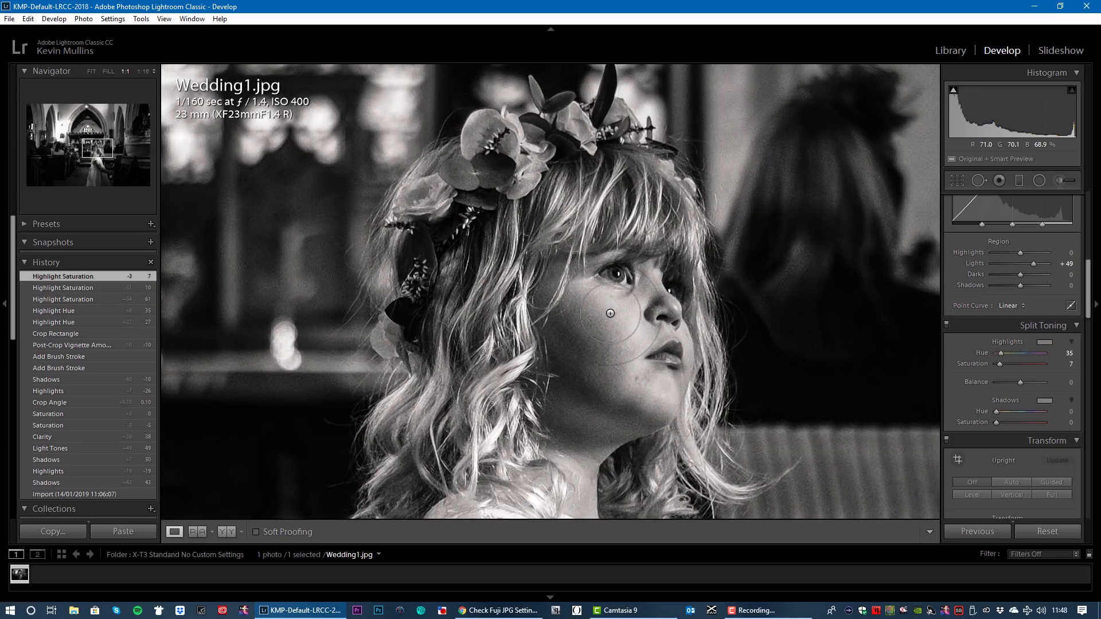
left_click(610, 314)
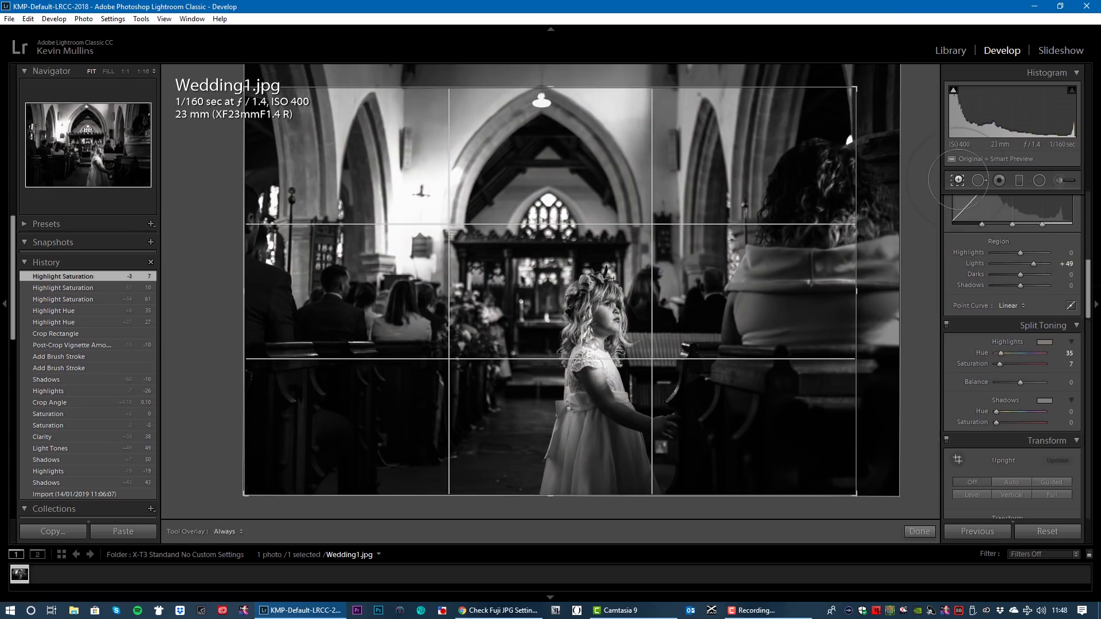
left_click(957, 180)
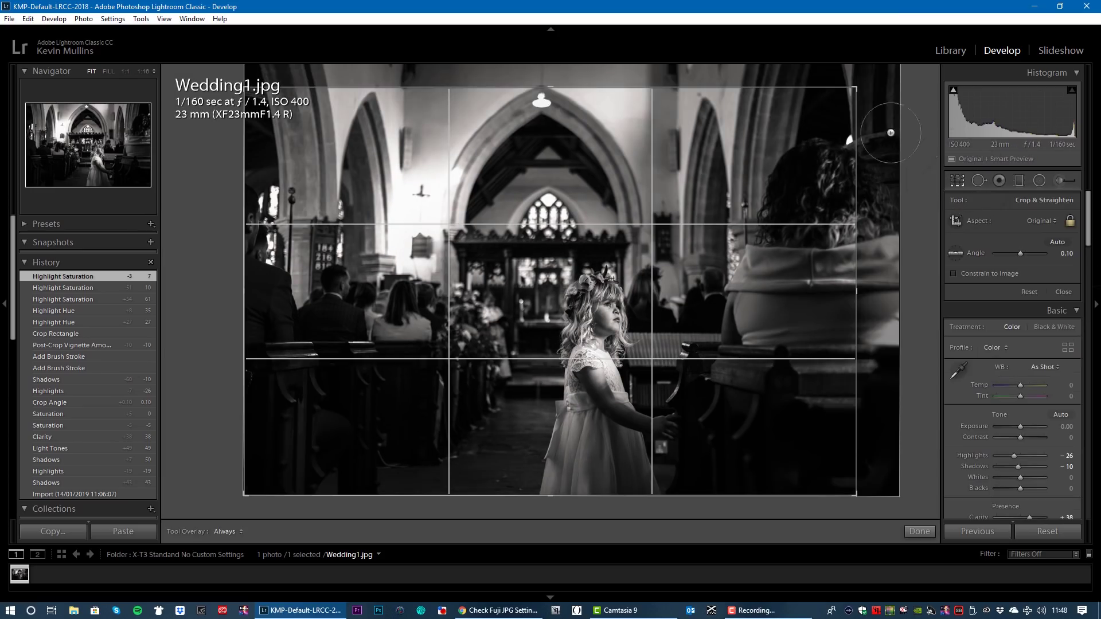
left_click_drag(855, 90, 837, 109)
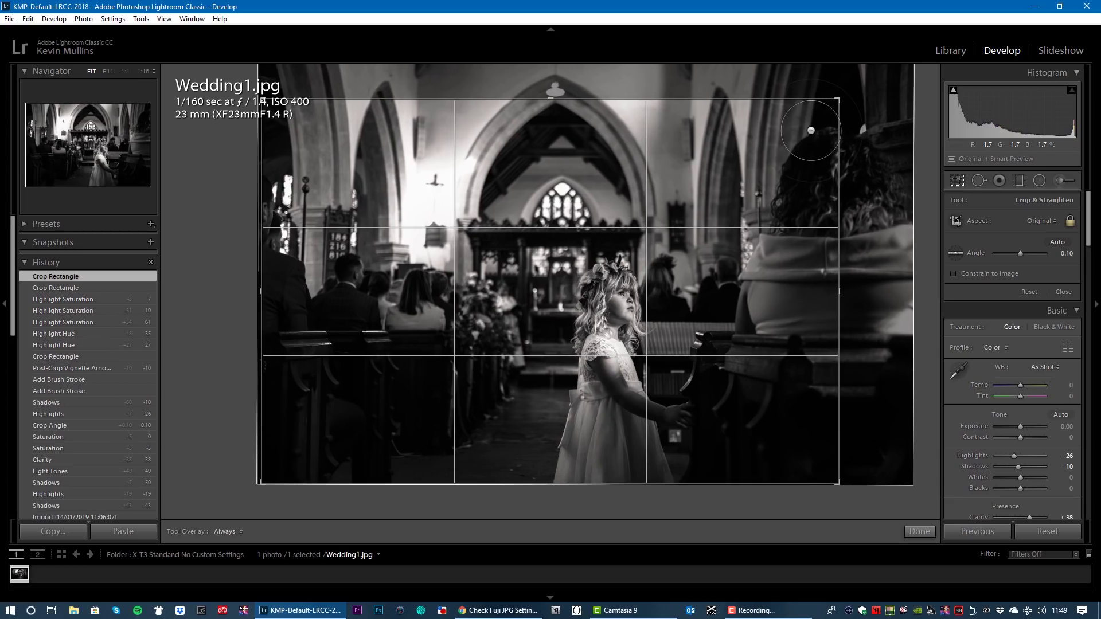
key("Return")
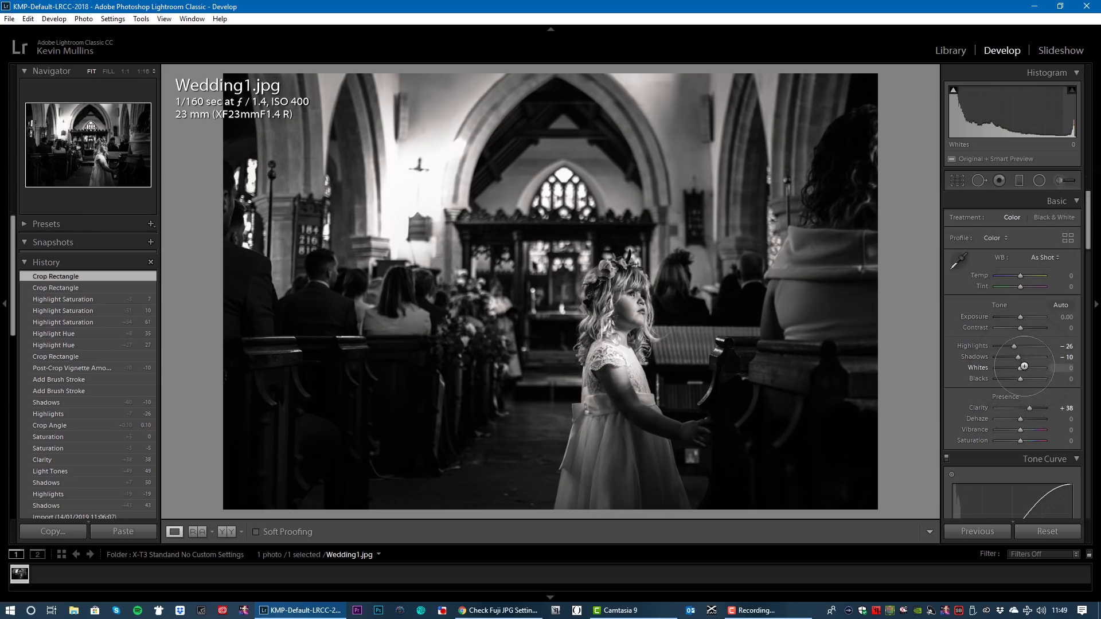
Step: Try the whites at +10, check the girl's lace dress close up, and set the whites to -67
left_click_drag(1020, 365, 1022, 365)
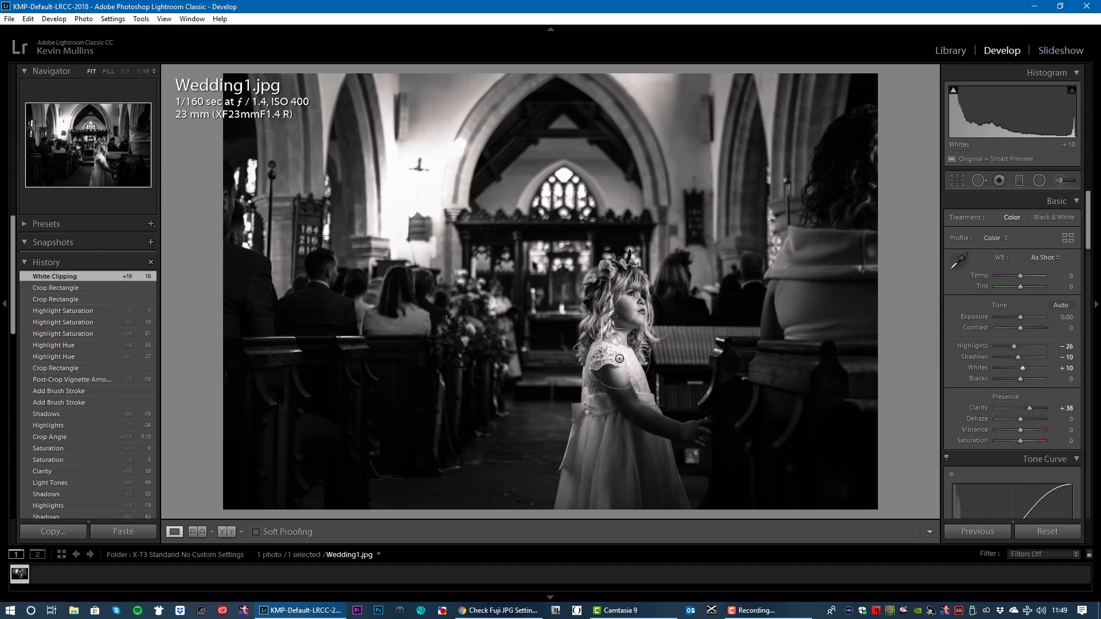
left_click(619, 358)
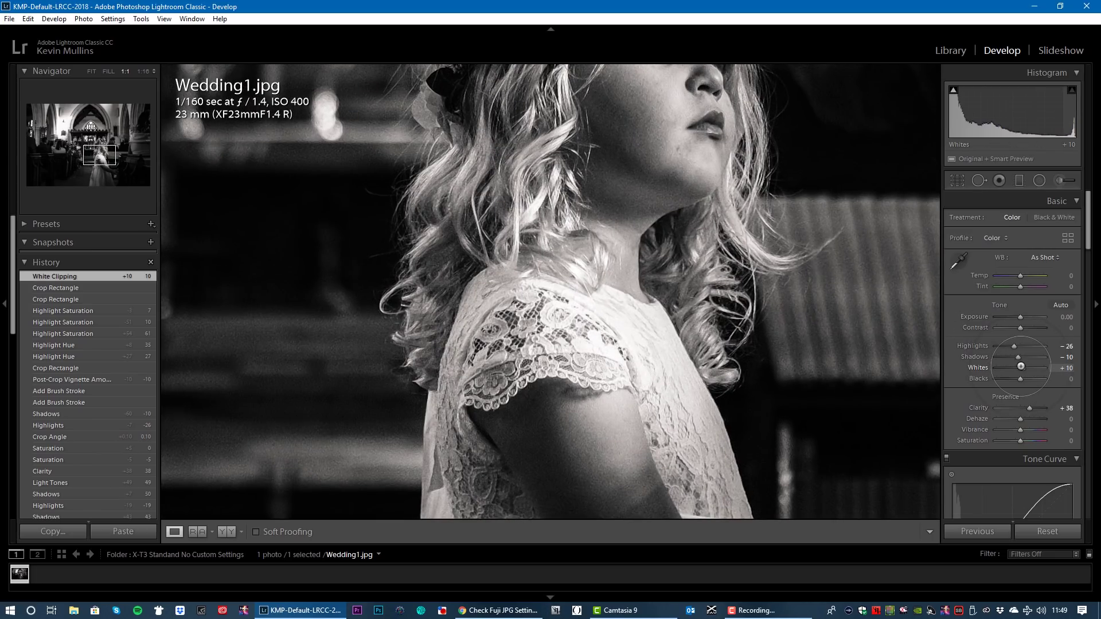
mouse_move(1021, 367)
left_mouse_down()
mouse_move(991, 367)
mouse_move(1012, 367)
mouse_move(1002, 367)
left_mouse_up()
left_click(650, 310)
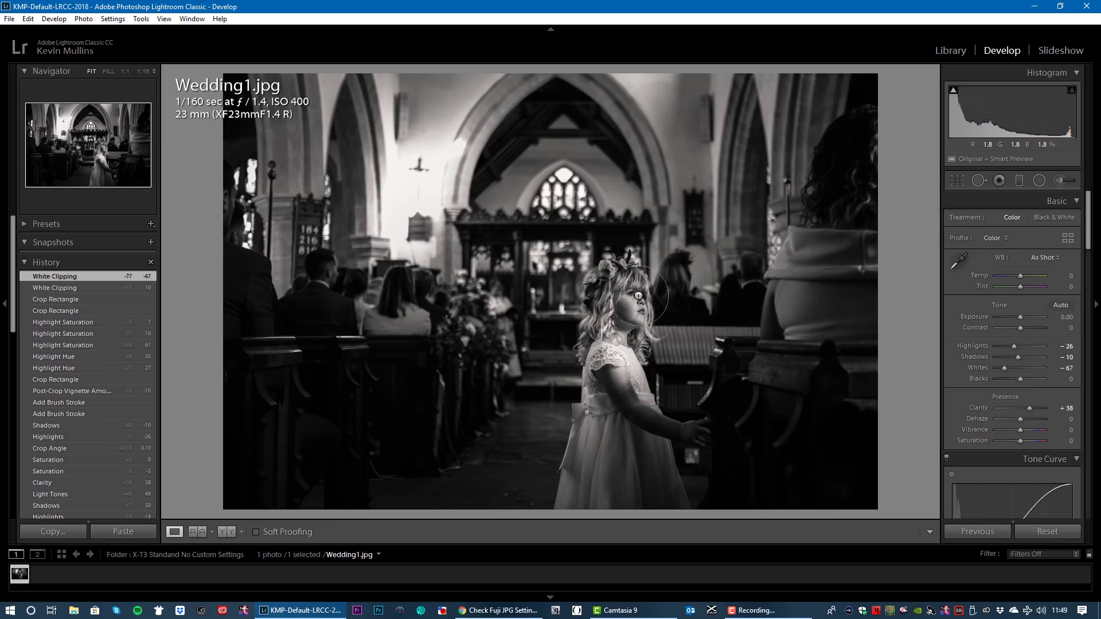
left_click(645, 304)
left_click(659, 326)
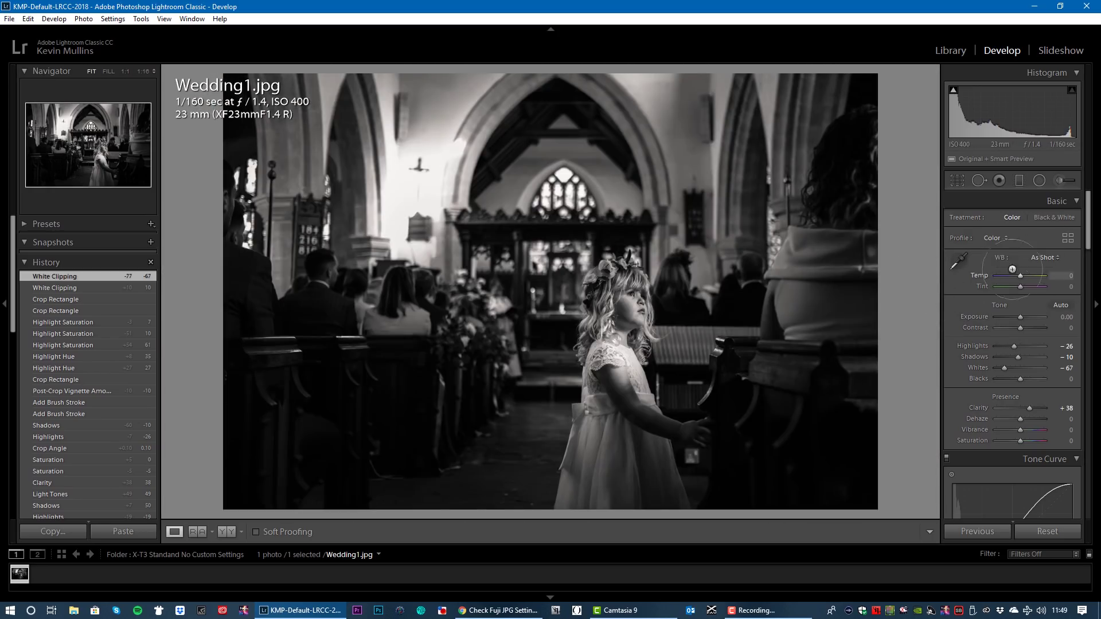
Step: Edit the existing brush adjustment on the girl's face, setting its highlights to 22 and its exposure to 0.52
left_click(1055, 179)
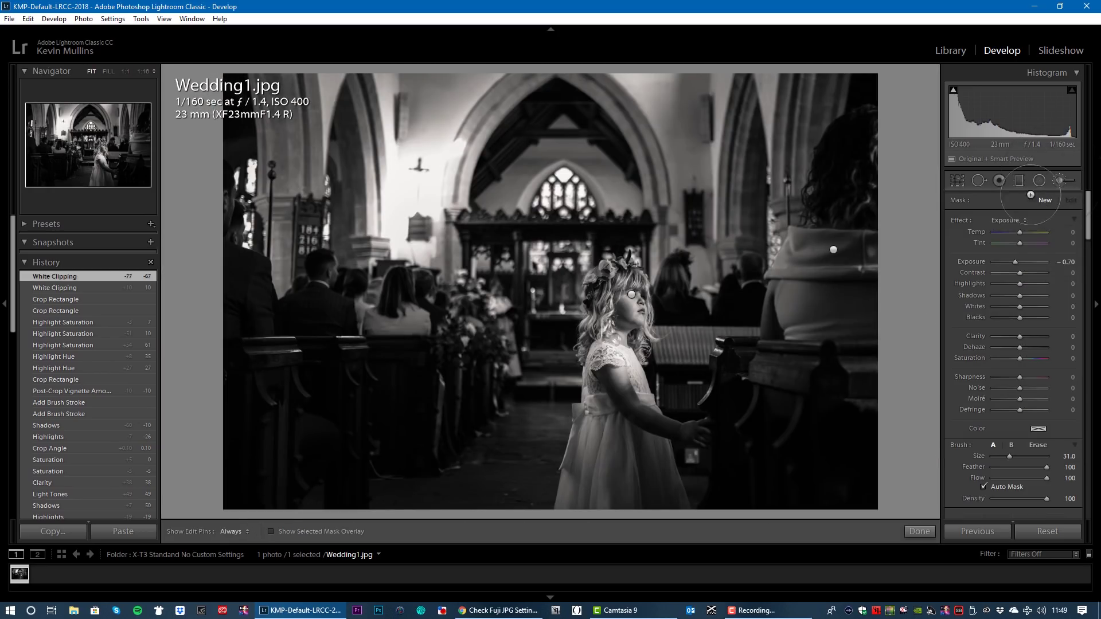
left_click(1012, 220)
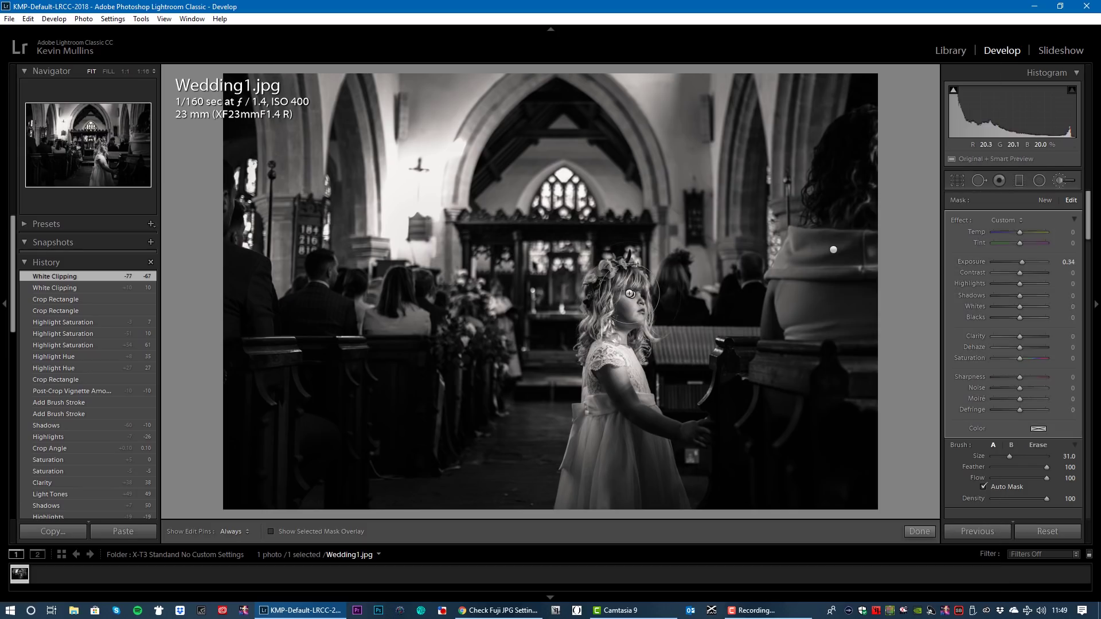
left_click(631, 294)
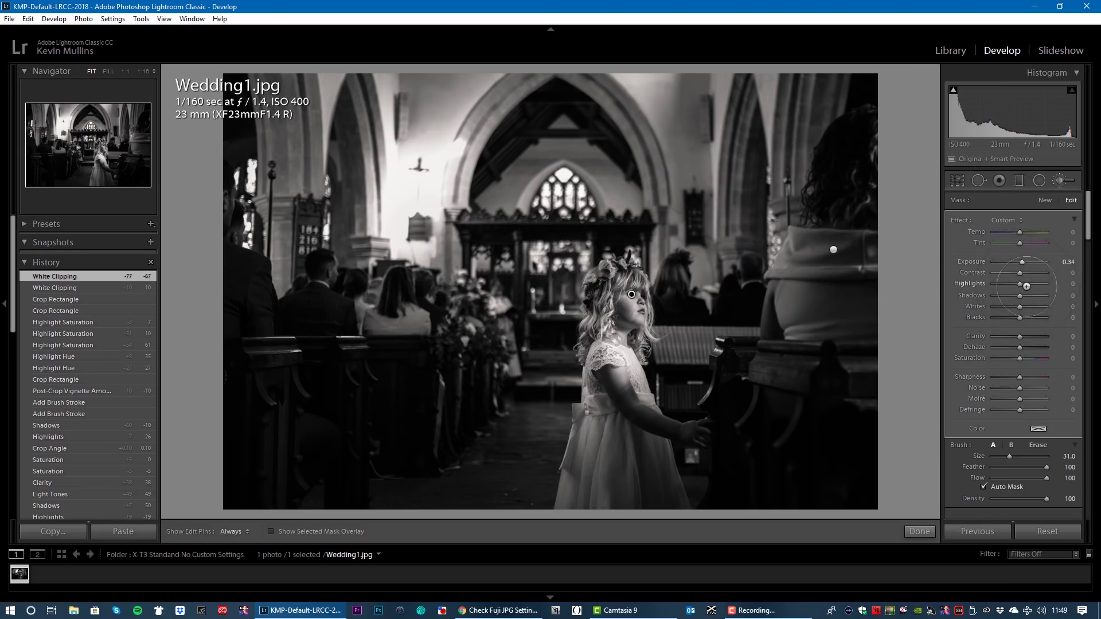
left_click_drag(1024, 283, 1028, 283)
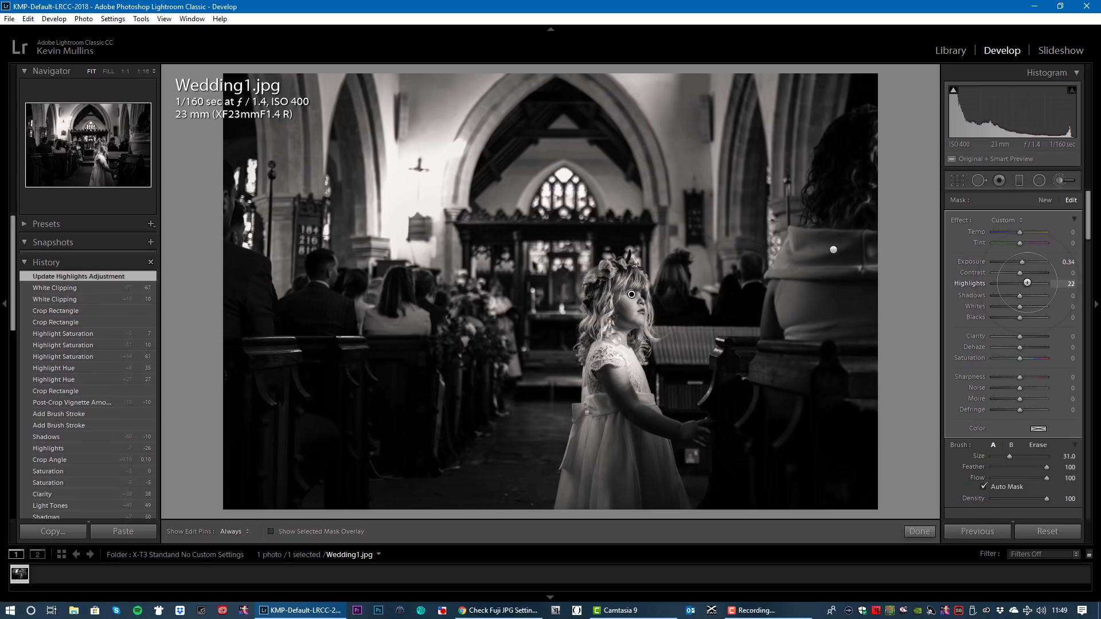
left_click_drag(1023, 261, 1024, 261)
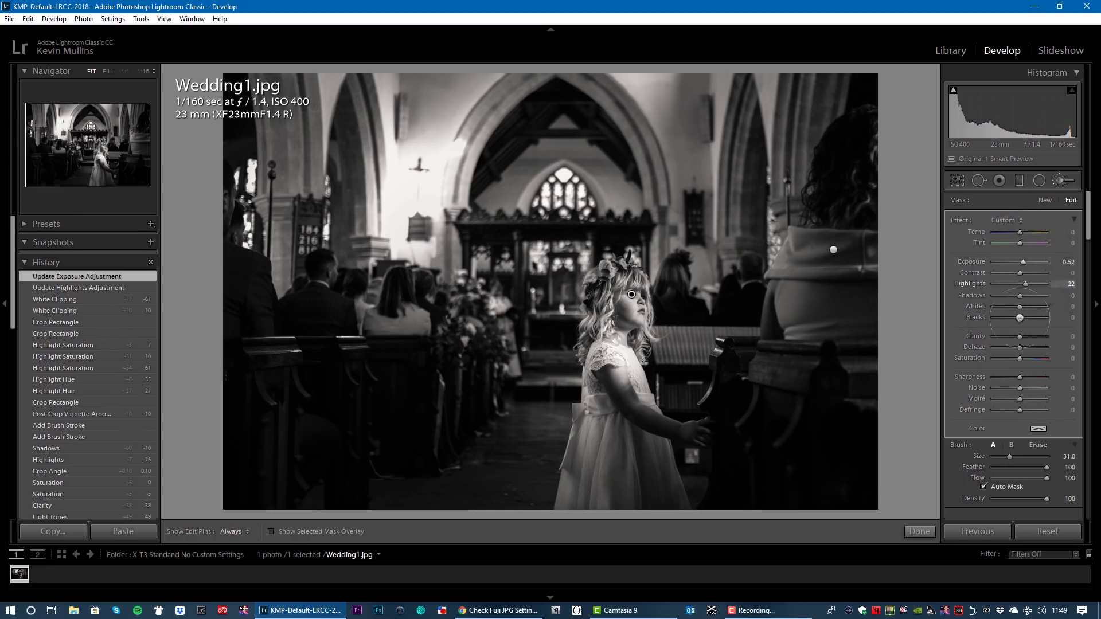
Step: Set the clarity of the brush adjustment on the girl's face to 22 and finish the brush edit
left_click_drag(1020, 334, 1026, 334)
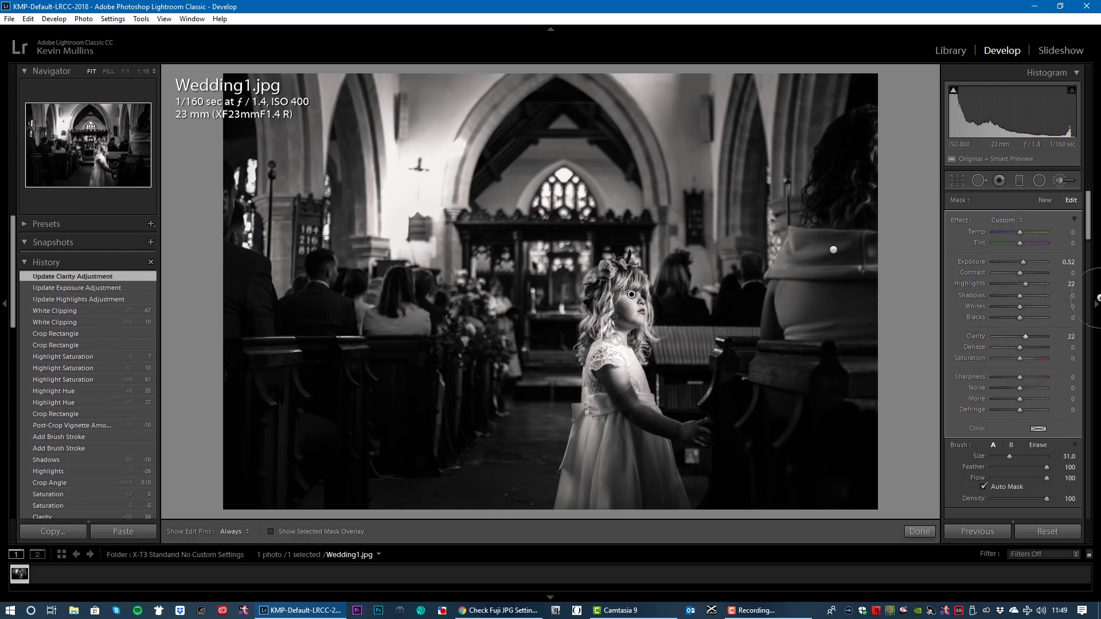
scroll(1085, 241, "down", 2)
left_click(1066, 479)
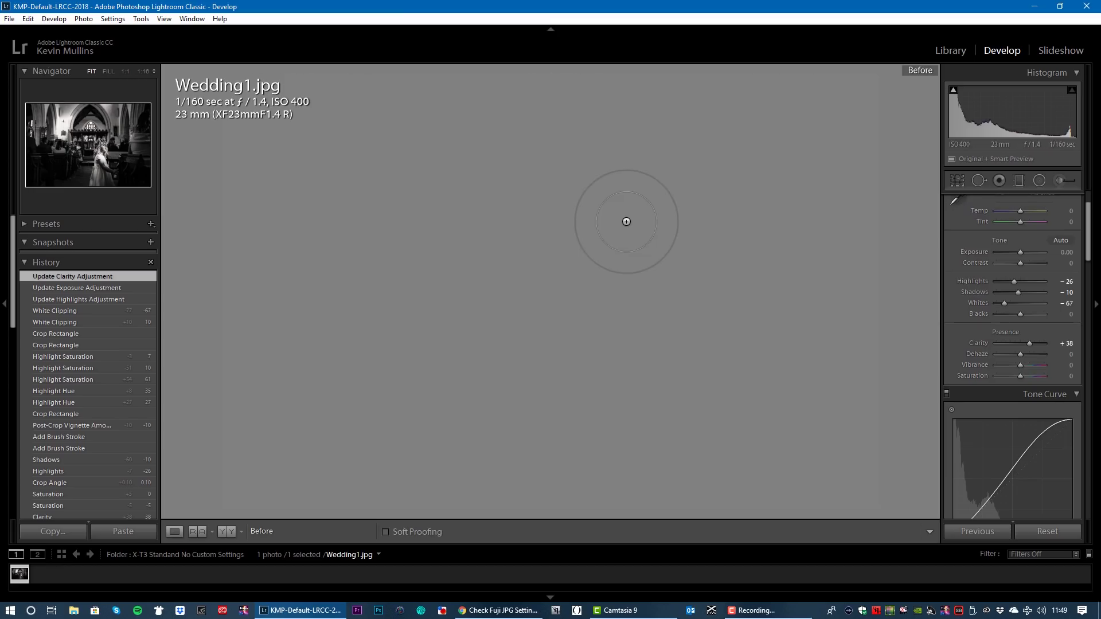
Step: Compare the edited church photo with its unedited before version
key("backslash")
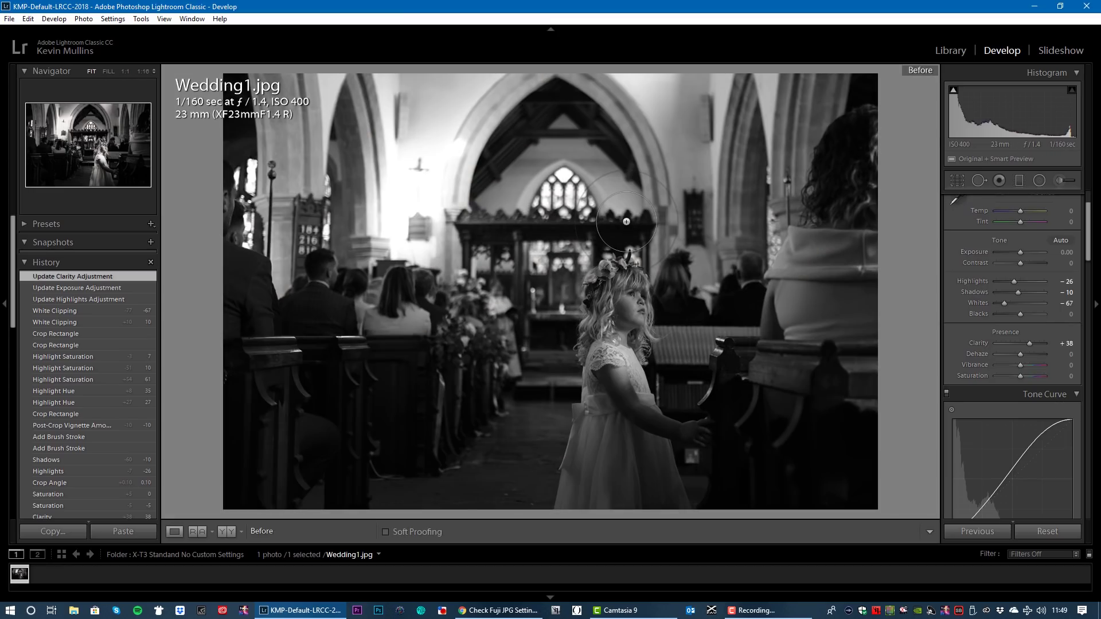
key("backslash")
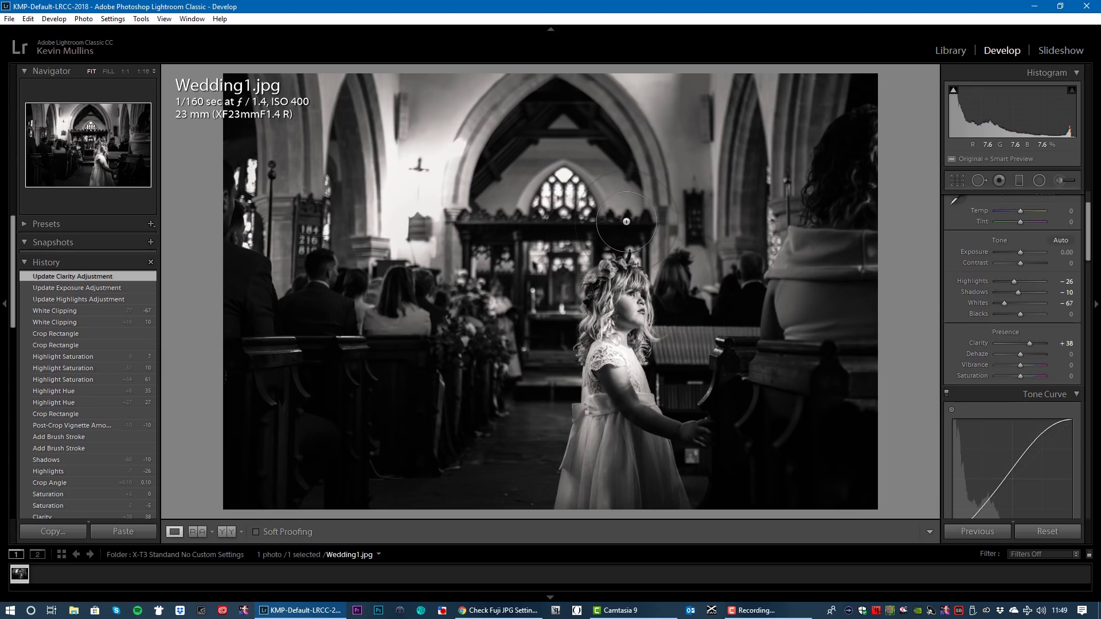
key("backslash")
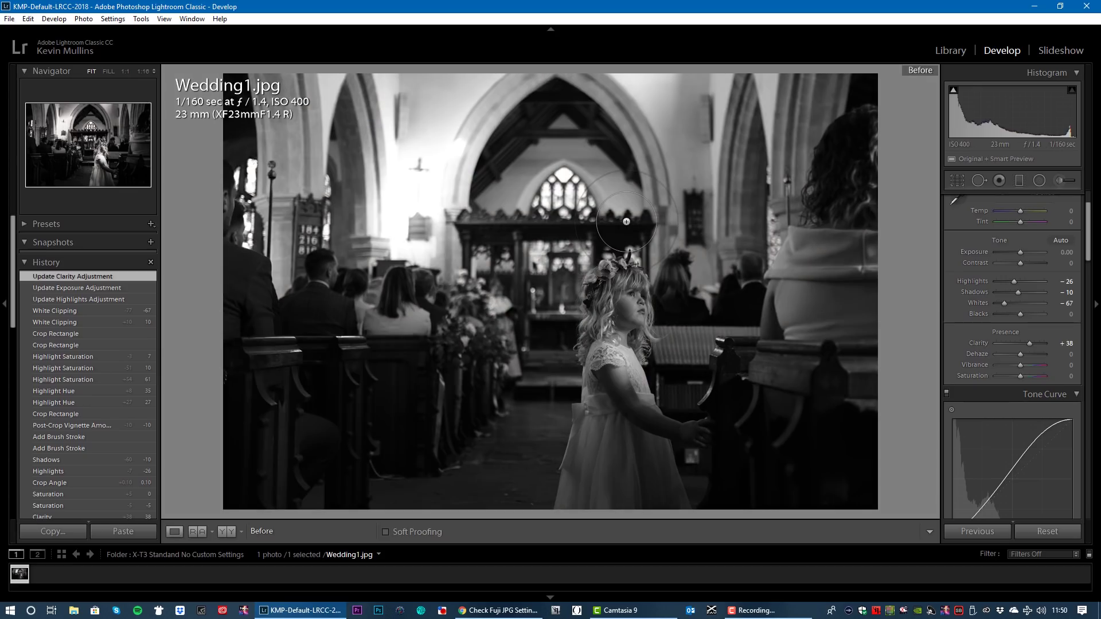
key("backslash")
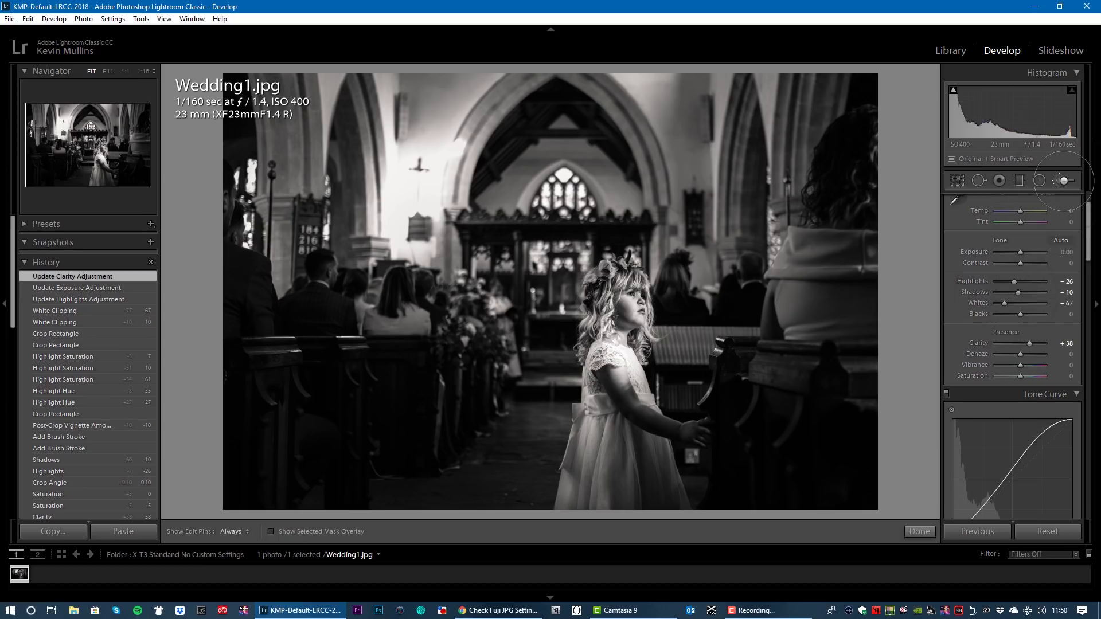
Step: Reduce the face brush adjustment to exposure 0.35 and highlights 13, close the brush, and compare before and after
left_click(1062, 181)
left_click(632, 294)
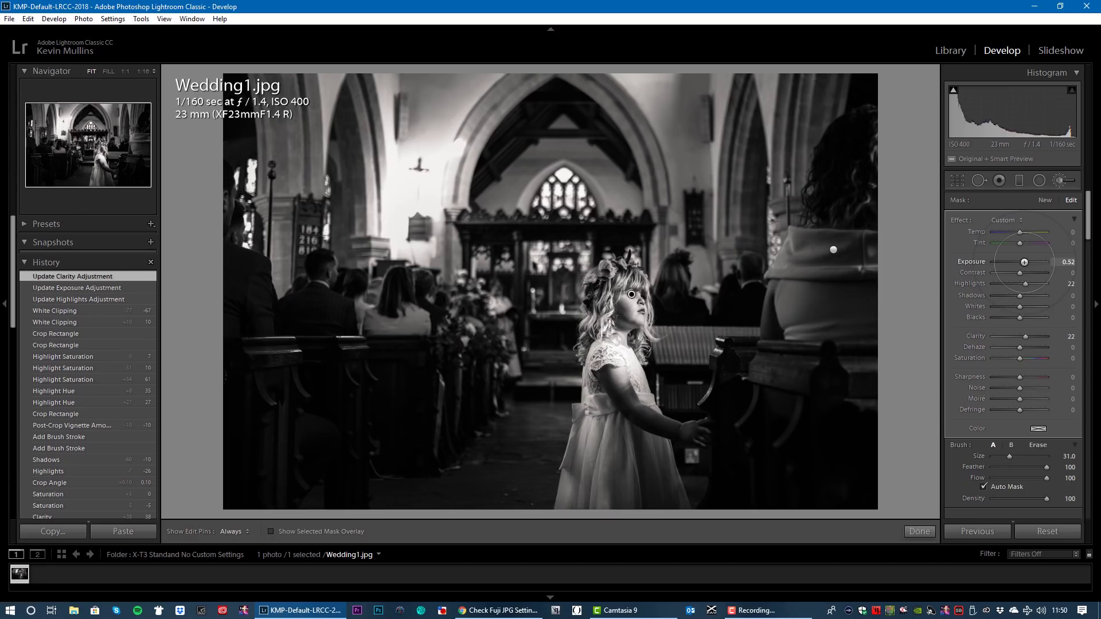
left_click_drag(1023, 262, 1024, 281)
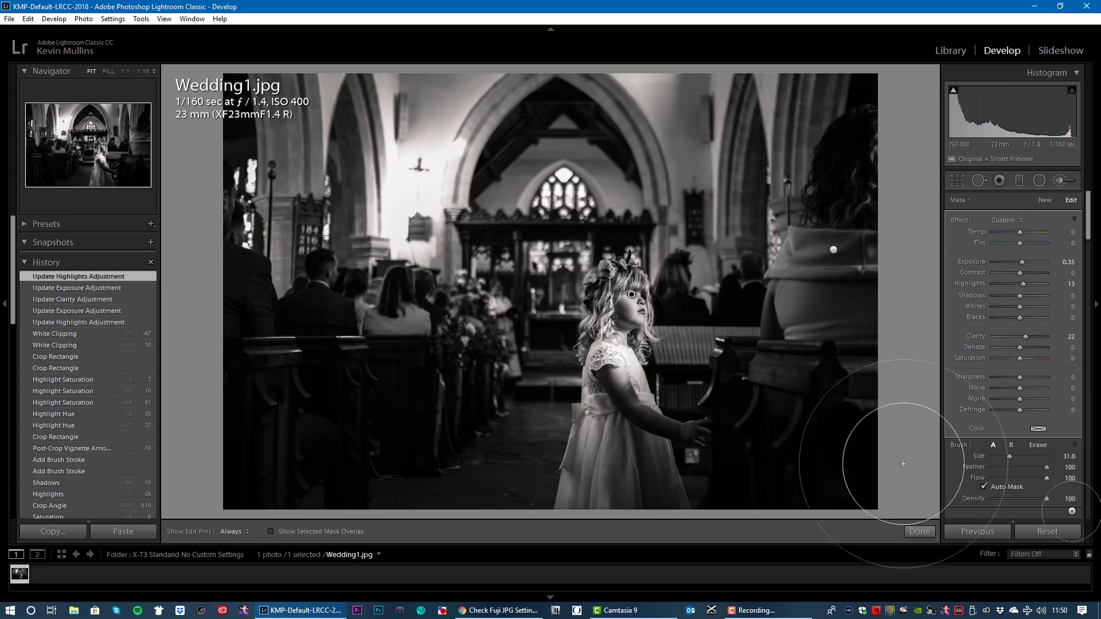
scroll(1088, 227, "down", 1)
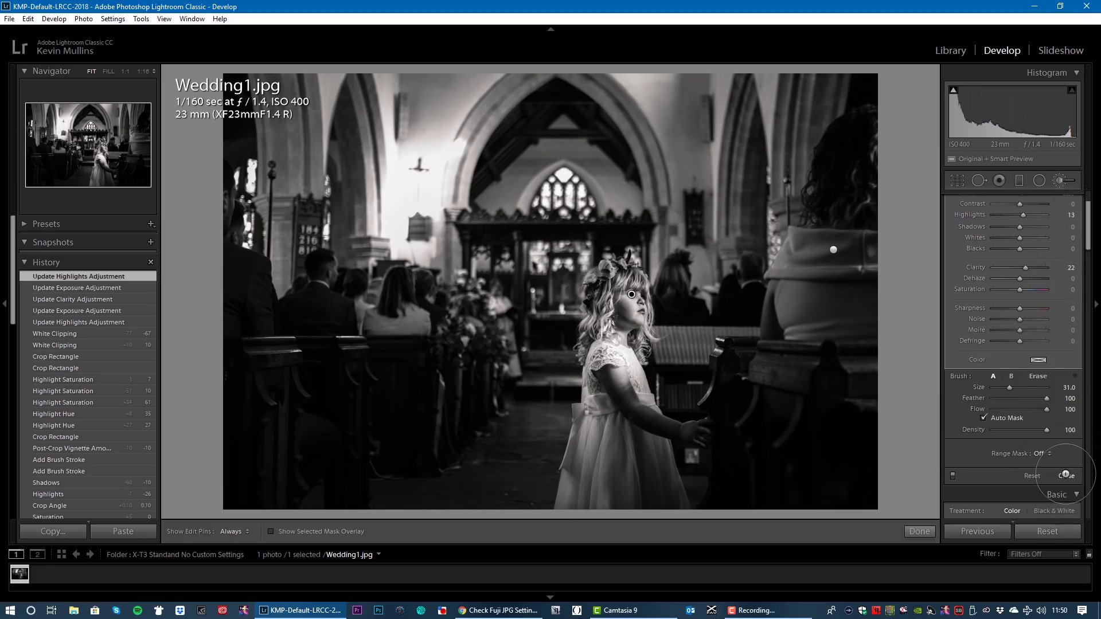
key("k")
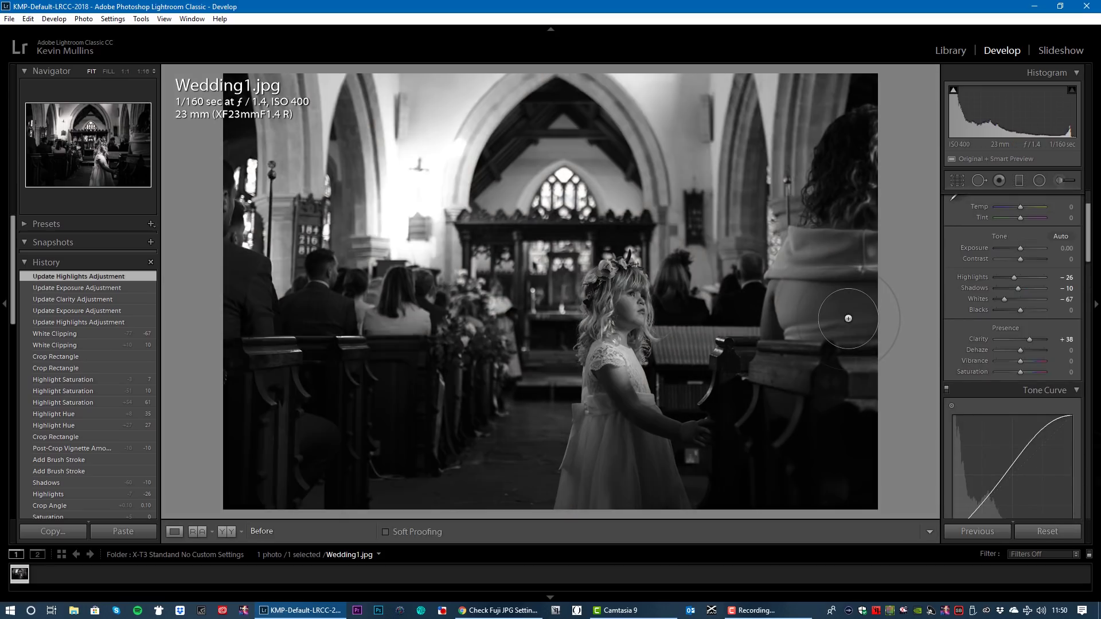
key("backslash")
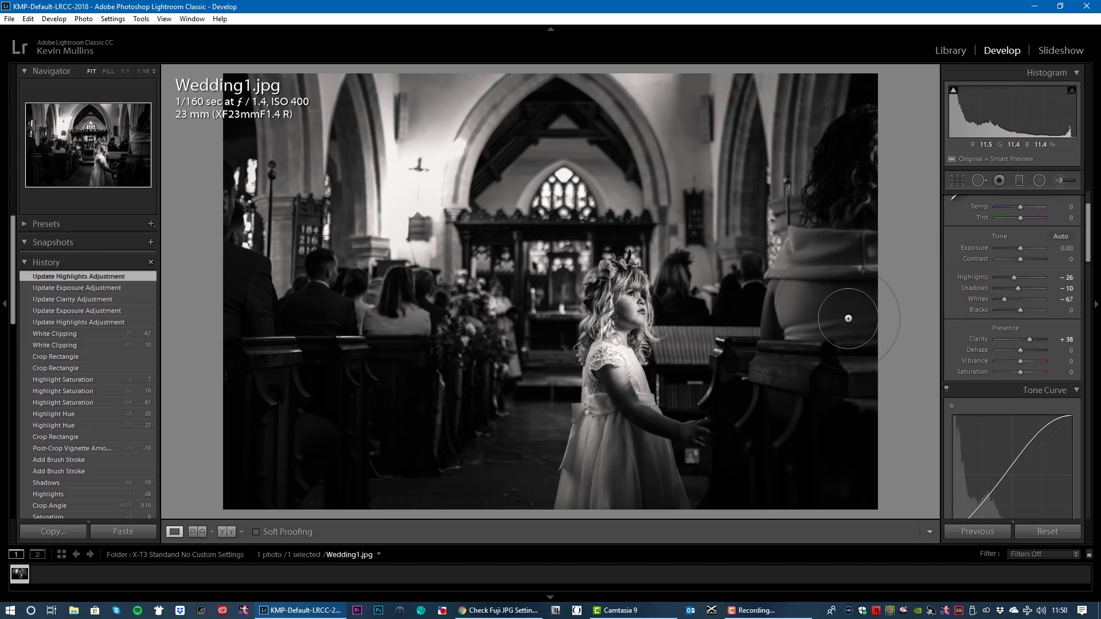
Step: Open the X-T3 High ISO folder in the Library and inspect the singing man's face at 1:1
left_click(950, 51)
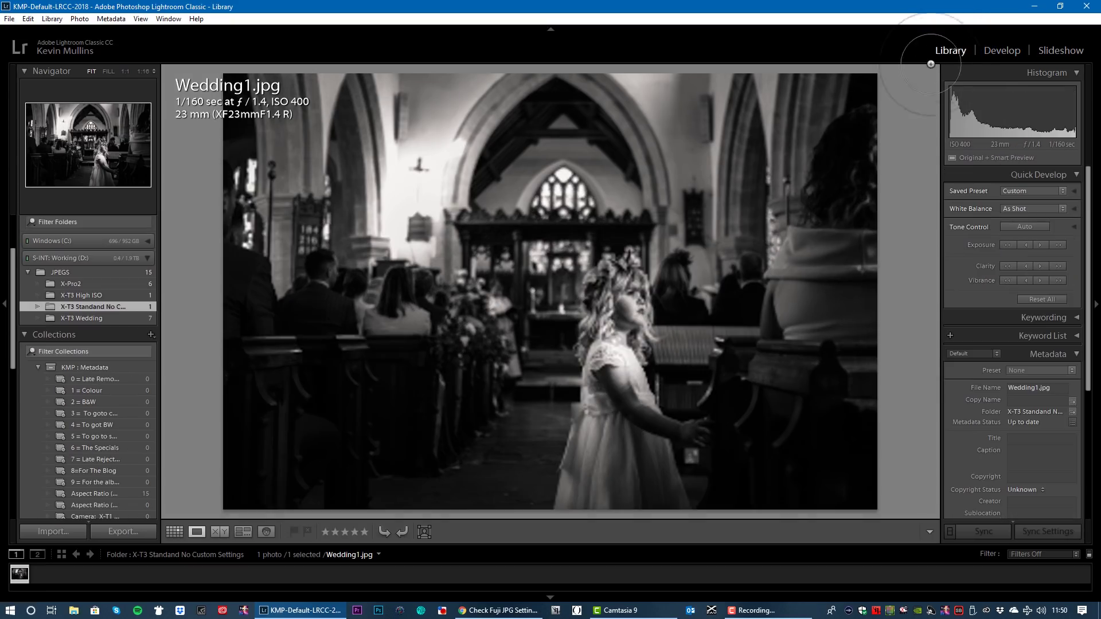
left_click(85, 295)
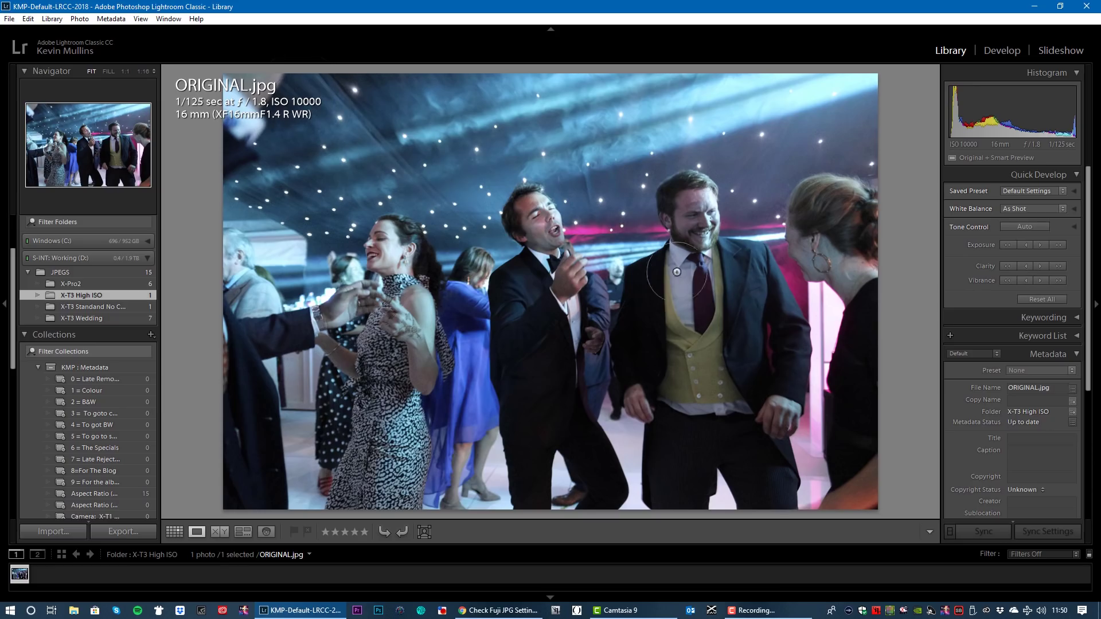
left_click(540, 220)
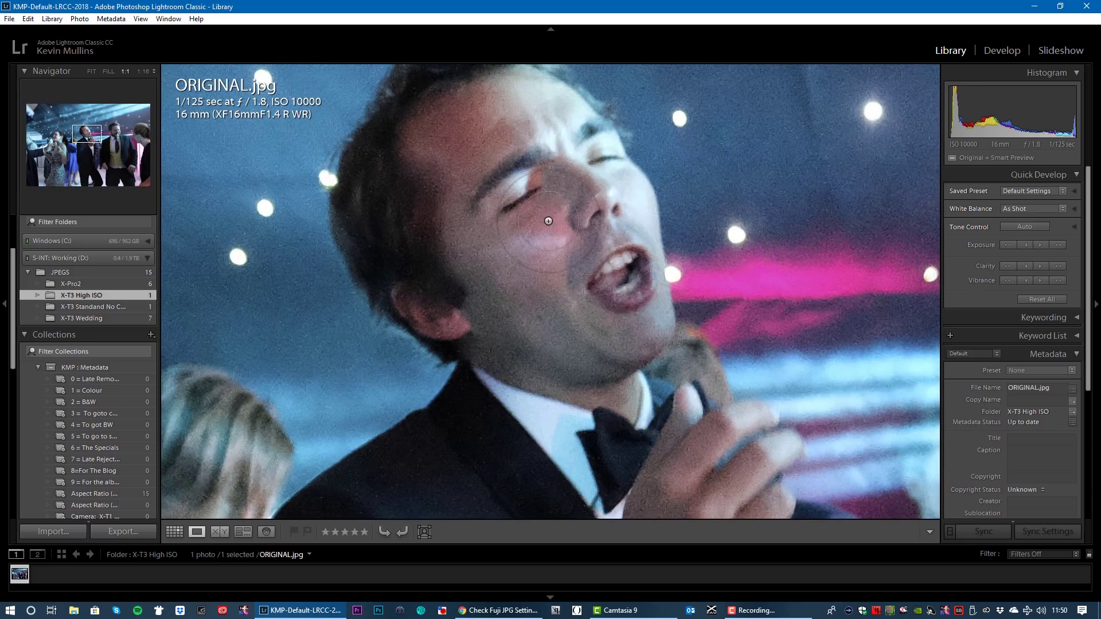
left_click(549, 251)
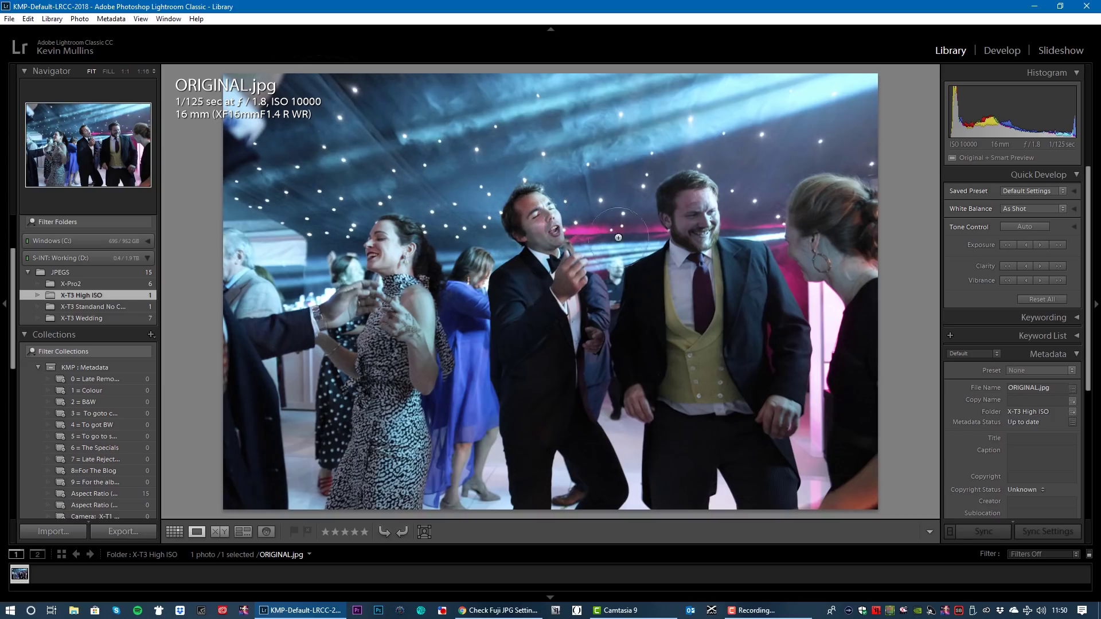
Step: Open the dance-floor photo in Develop and inspect the dark clothing and the blue ceiling at 1:1 for noise
left_click(1000, 49)
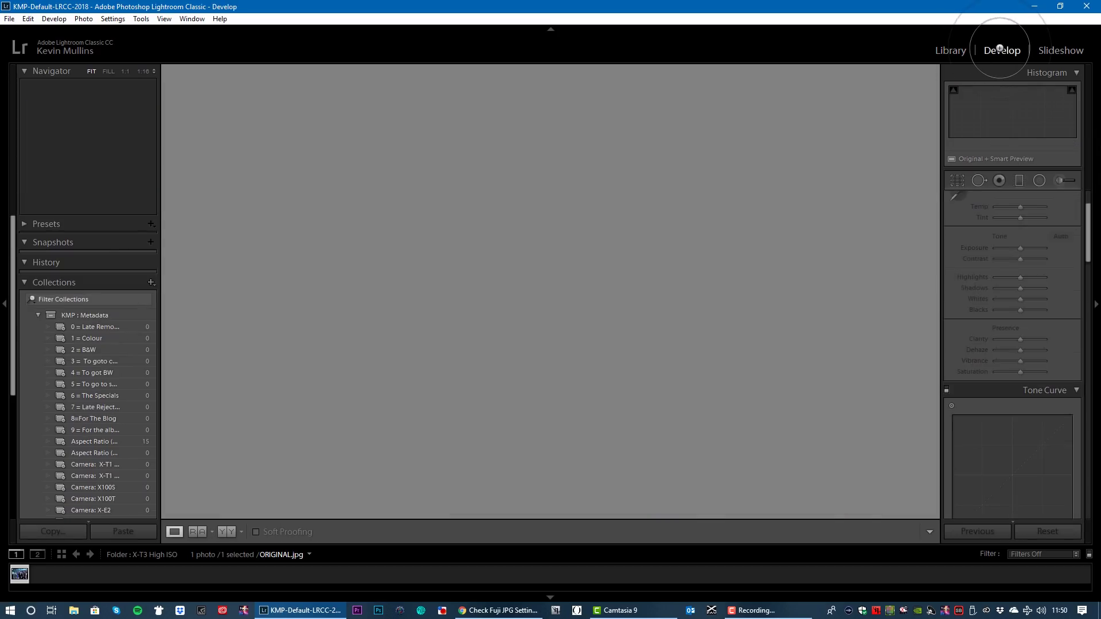
left_click(627, 406)
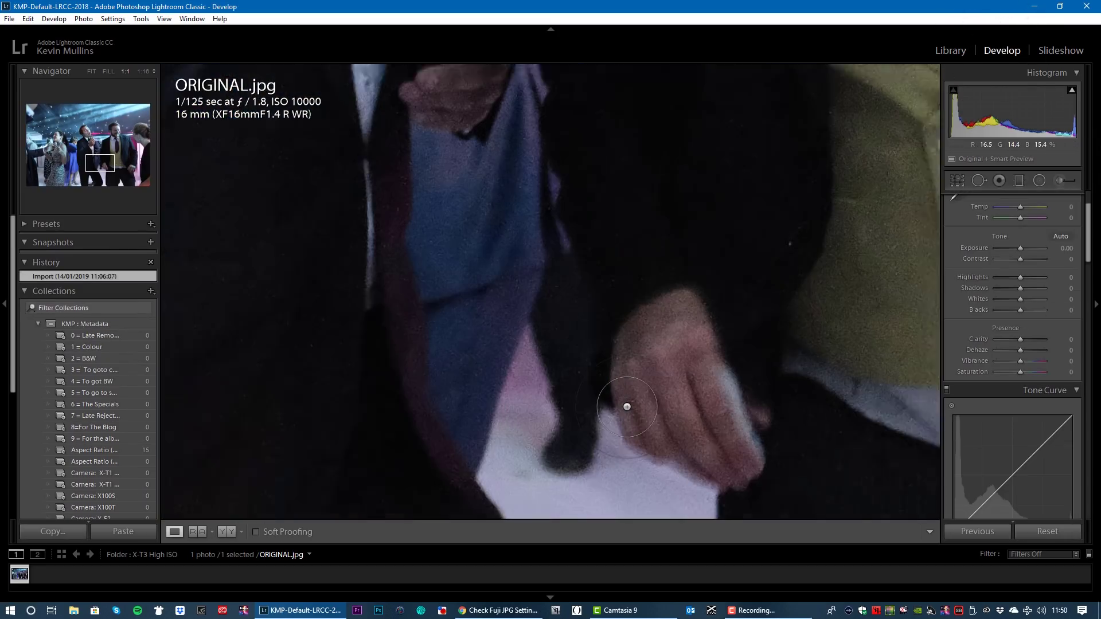
left_click(627, 406)
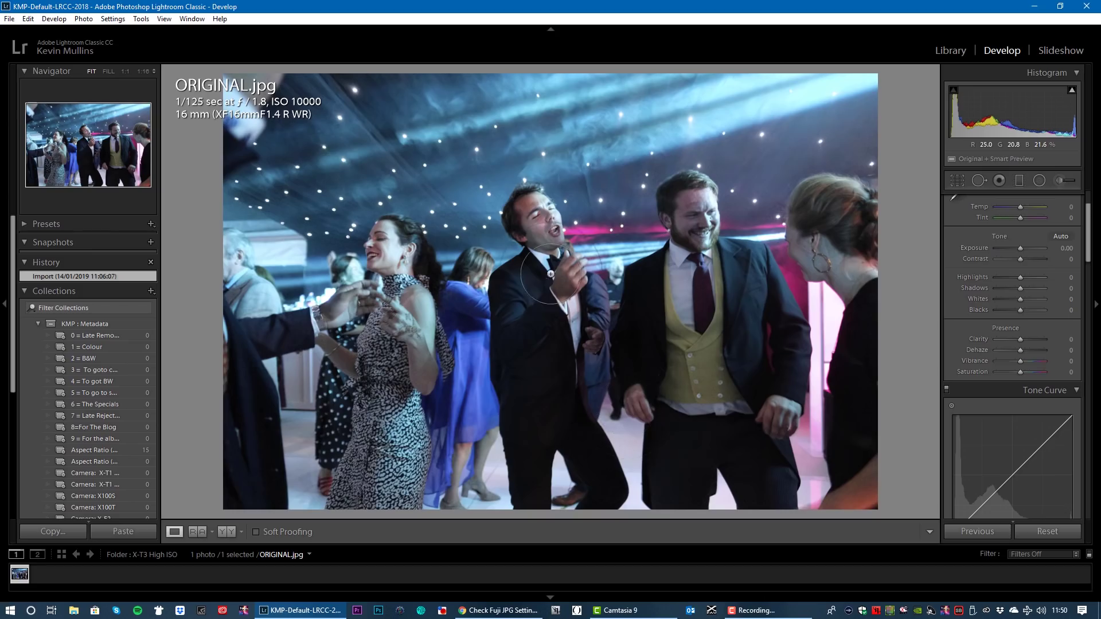
left_click(666, 106)
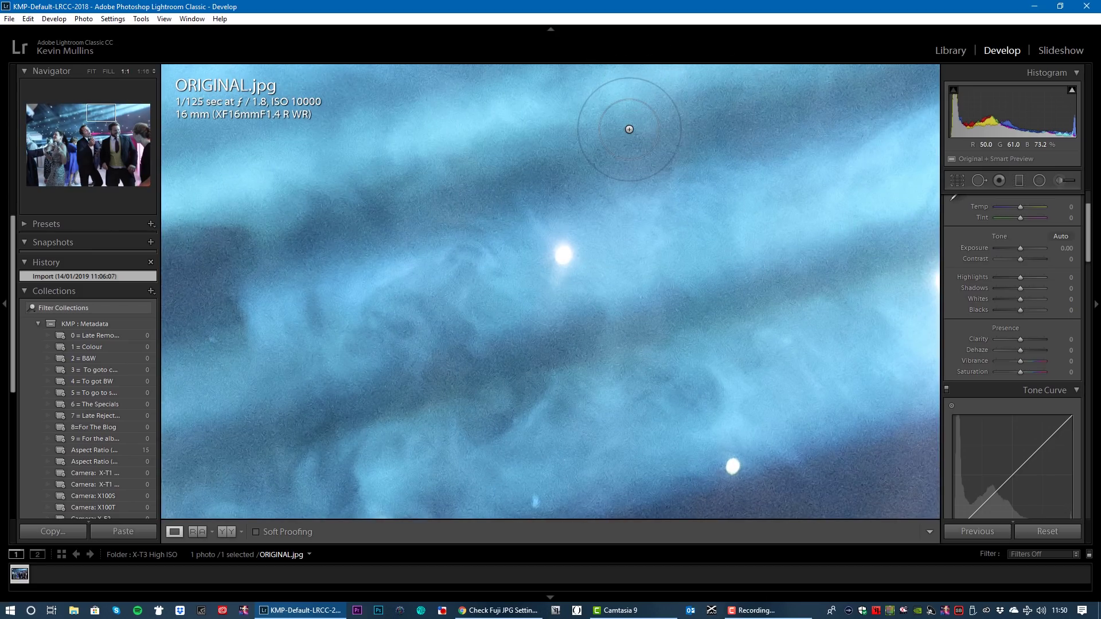
left_click(629, 129)
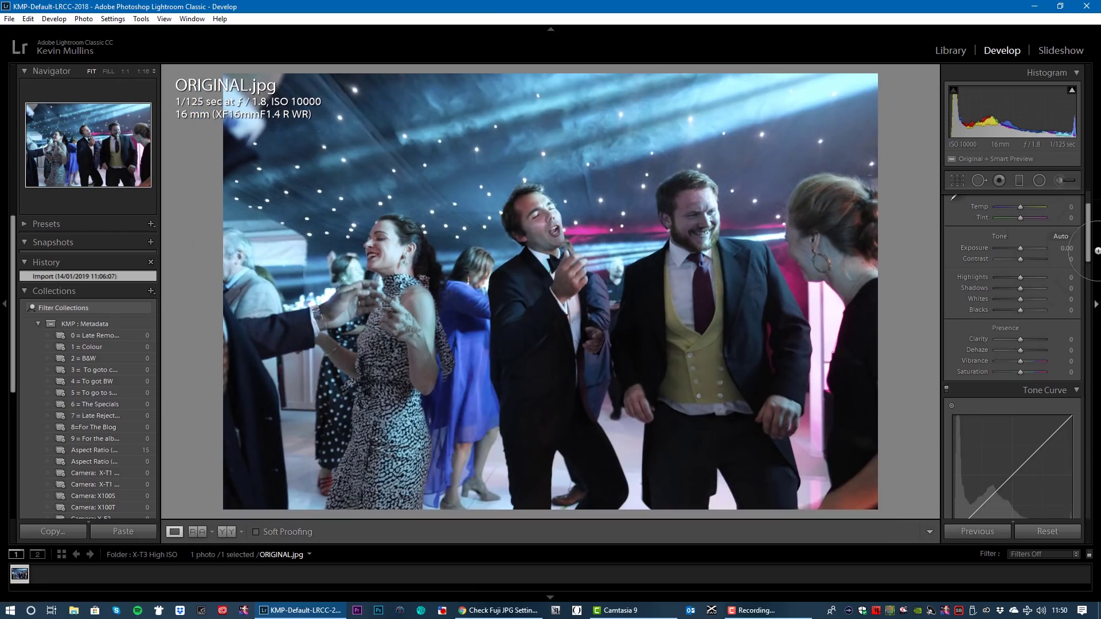
Step: Correct the dance-floor photo's white balance by sampling a neutral at the bearded man's shirt collar
scroll(1091, 248, "up", 3)
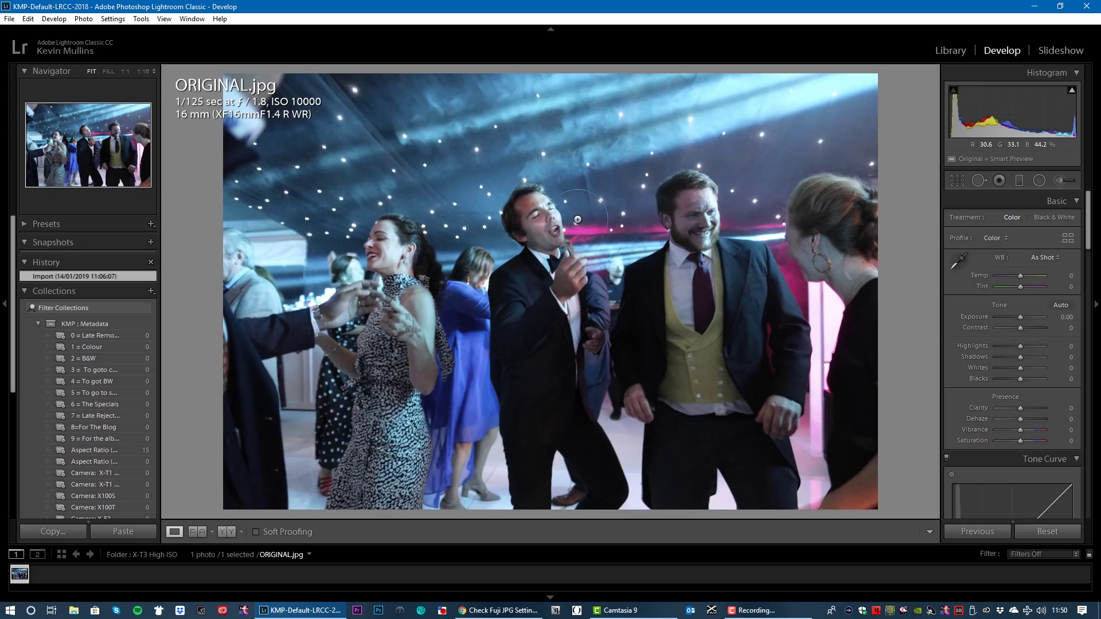
left_click(958, 261)
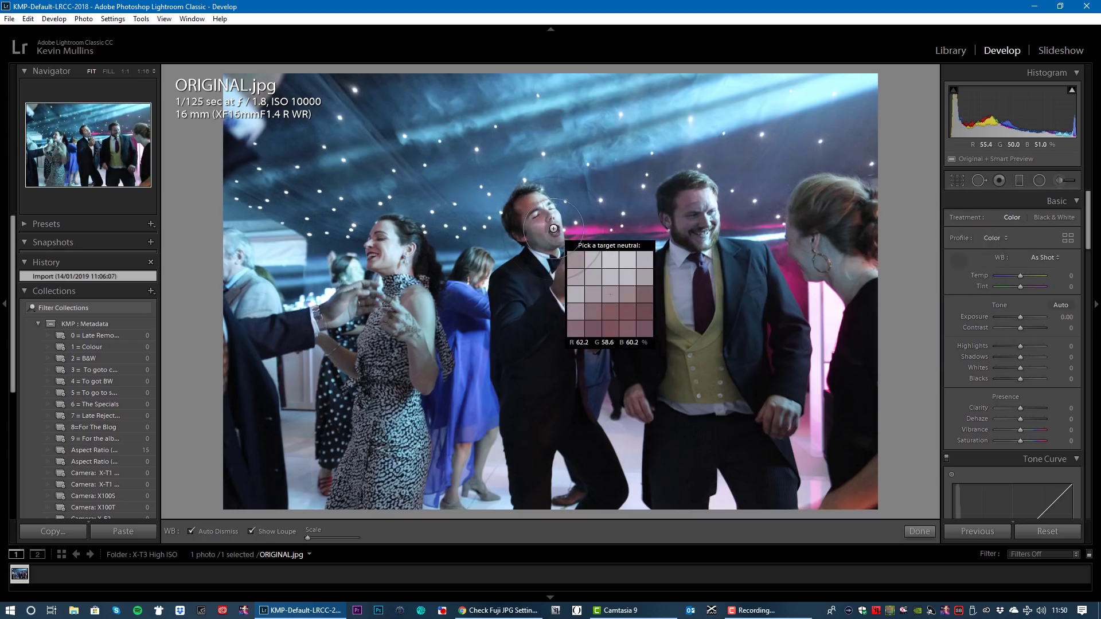
left_click(702, 234)
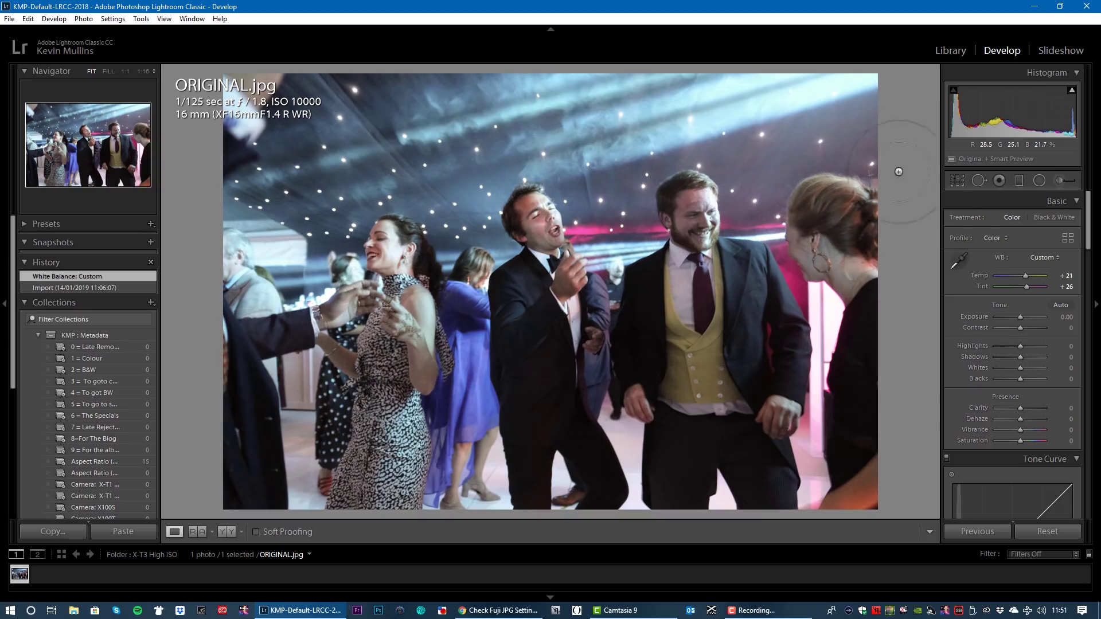
Step: Straighten the dance-floor photo with a crop angle of 0.79
left_click(957, 180)
left_click_drag(910, 83, 910, 83)
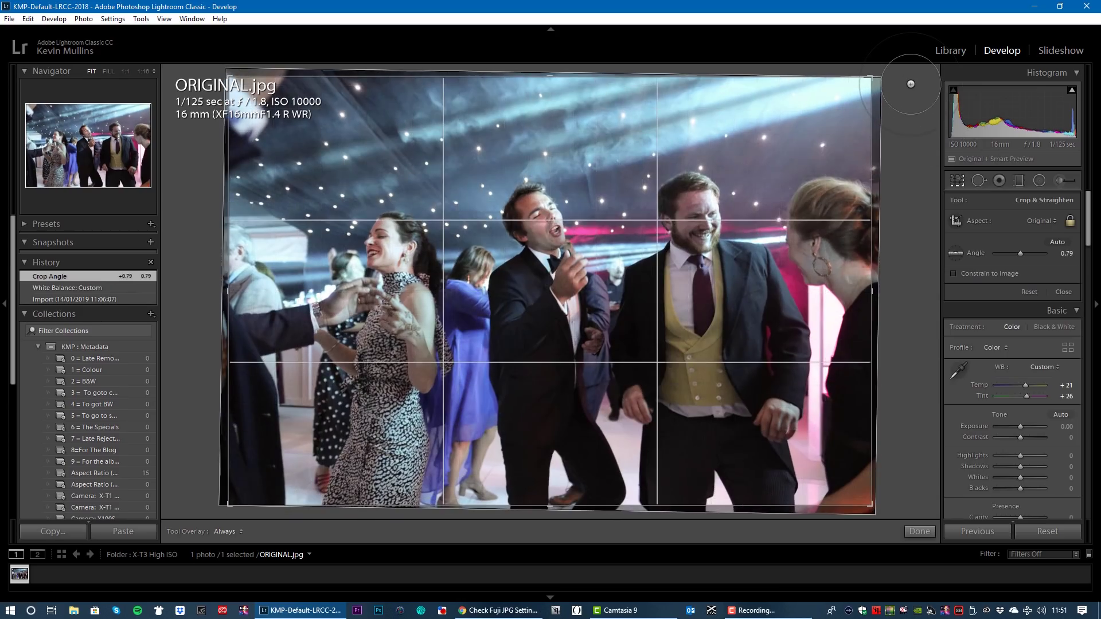
key("Return")
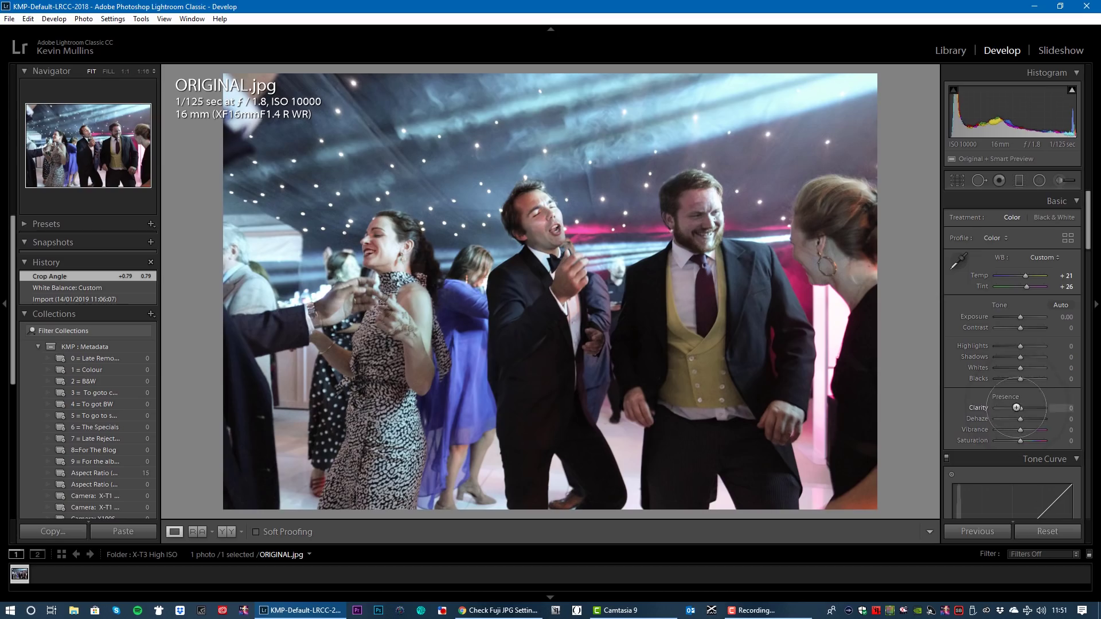
Step: Try the clarity at +26 and reset it, and set the saturation to +12 and the temperature to +26
left_click_drag(1020, 407, 1025, 438)
double_click(982, 408)
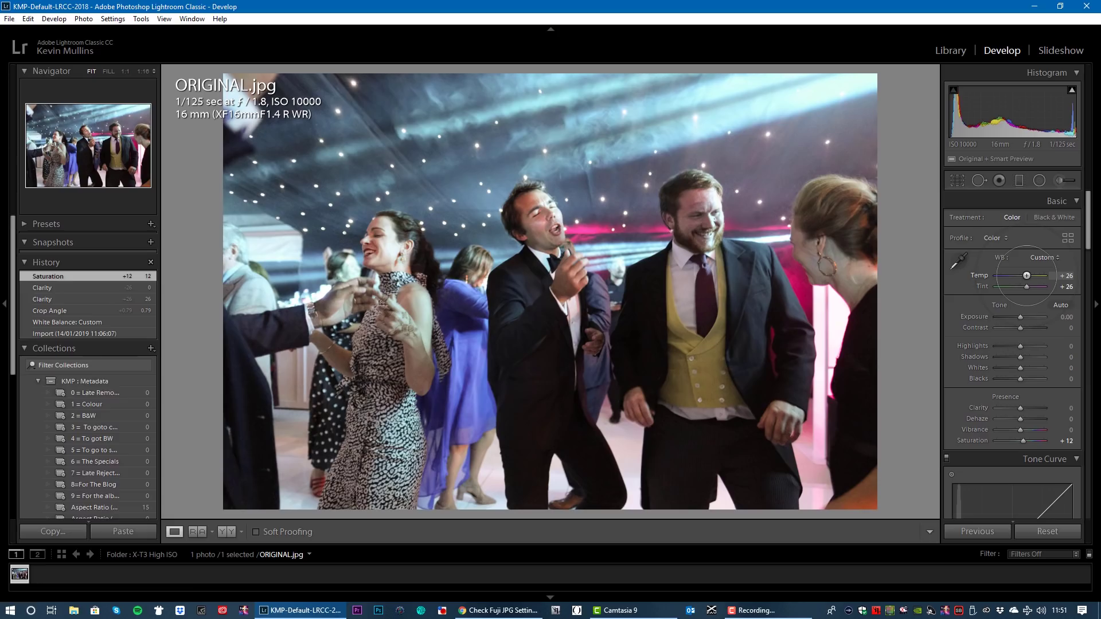
left_click_drag(1027, 276, 1026, 275)
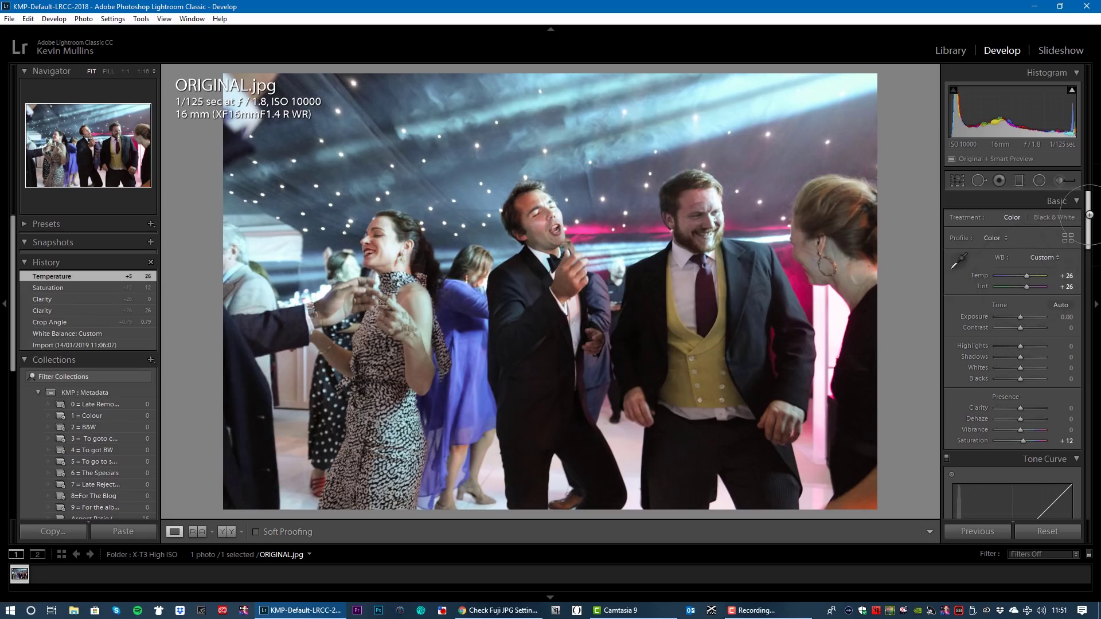
Step: Darken the photo's edges with a post-crop vignette amount of -17
left_click_drag(1086, 215, 1093, 474)
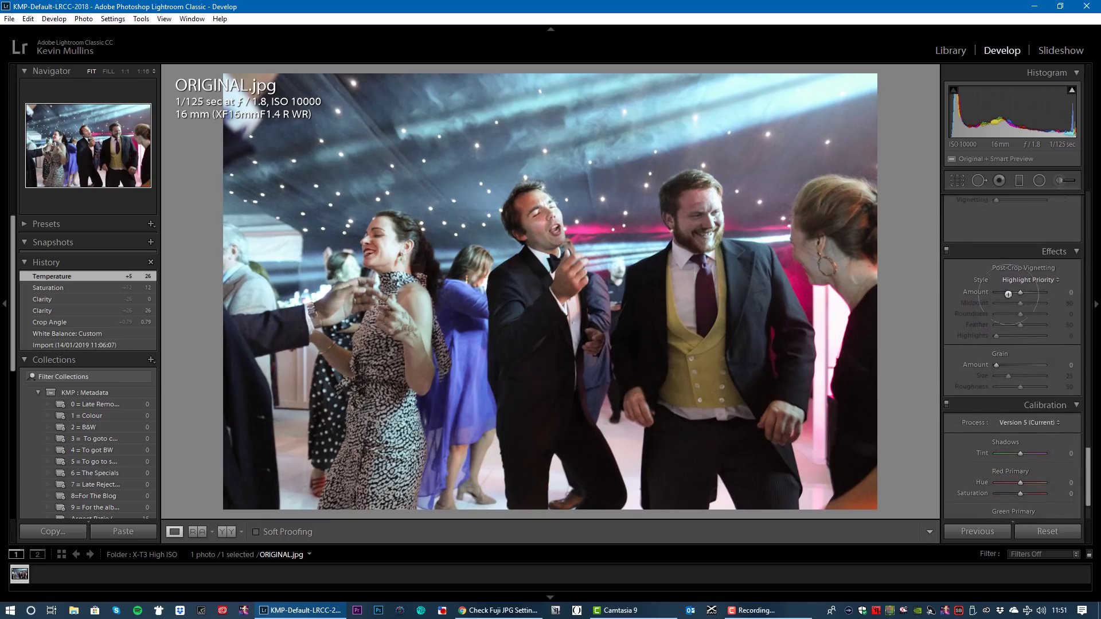
left_click_drag(1019, 292, 1016, 291)
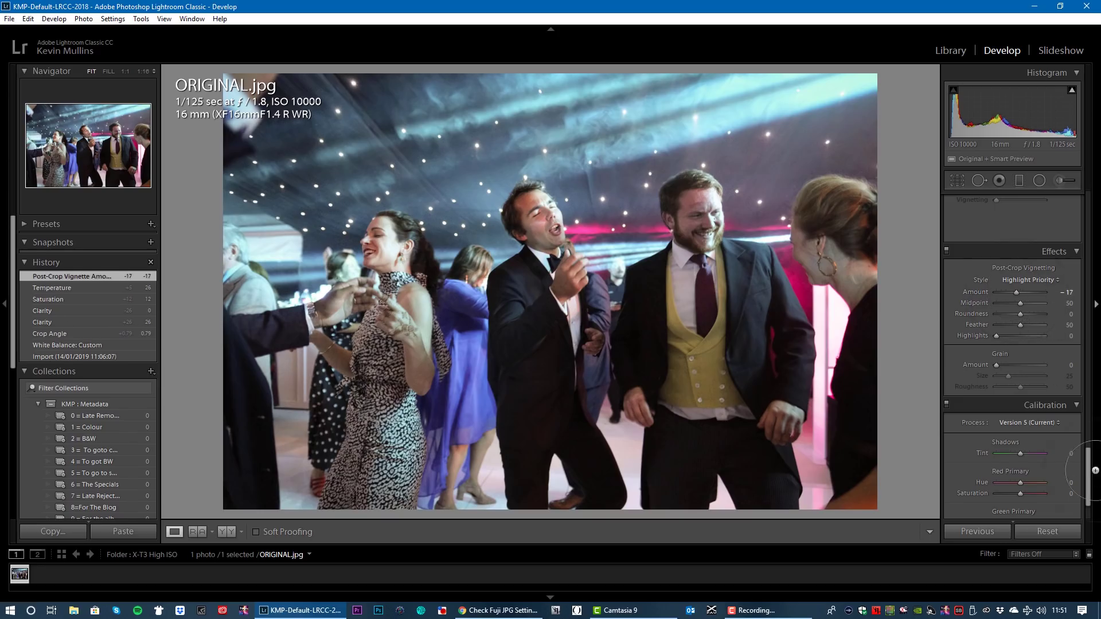
Step: Check the highlights, shadows, whites and blacks of the dance-floor photo for clipping
left_click_drag(1088, 470, 1081, 211)
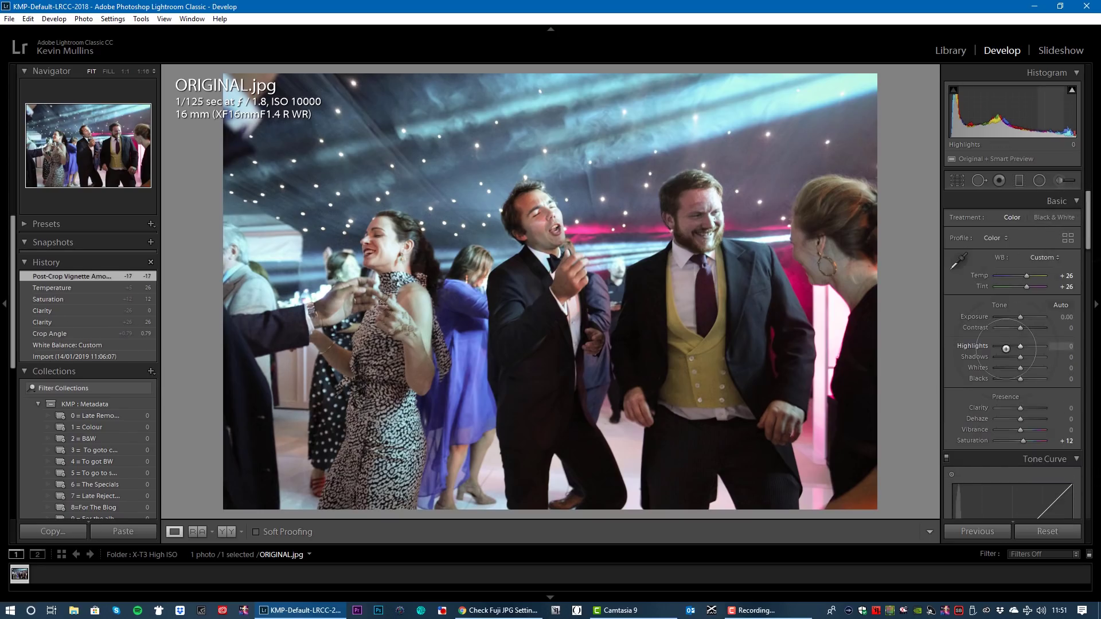
left_click_drag(1018, 346, 1018, 346)
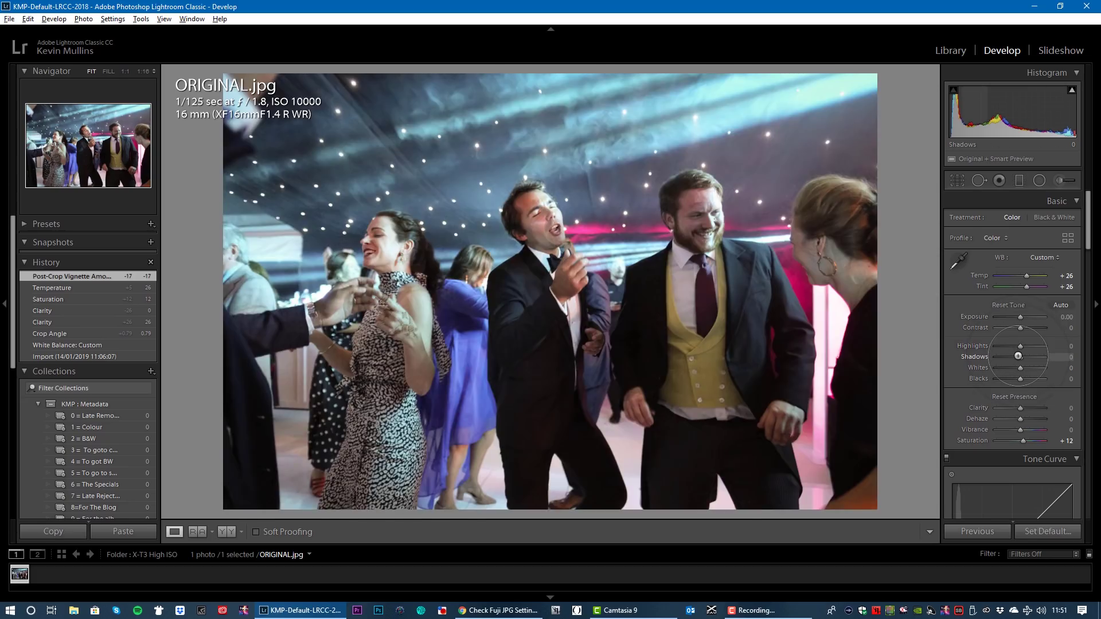
left_click(1018, 356, "alt")
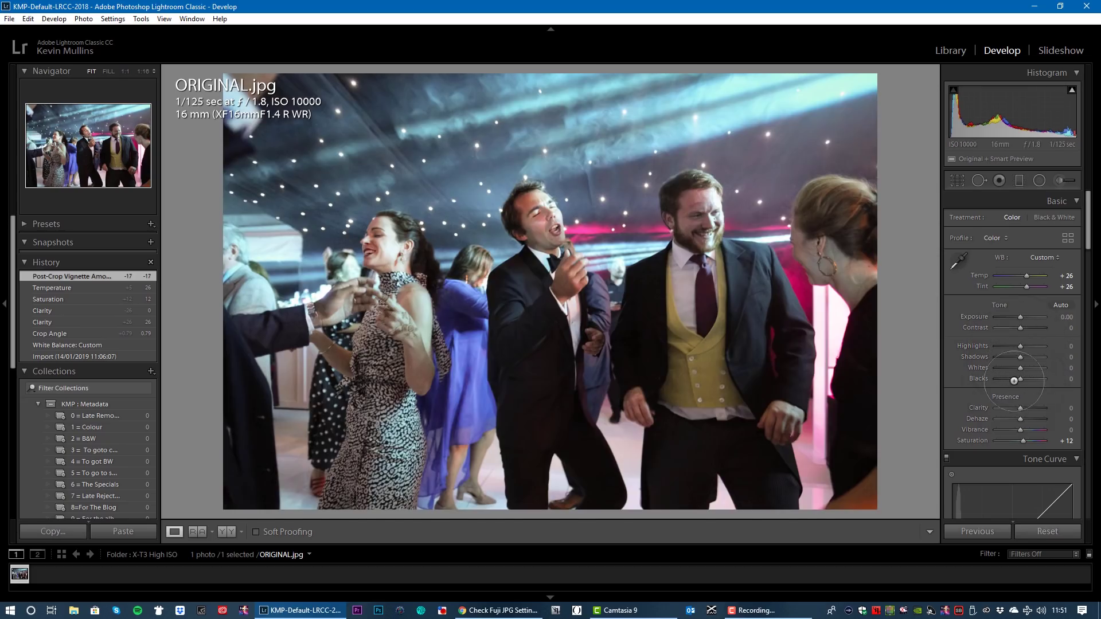
left_click(1021, 367, "alt")
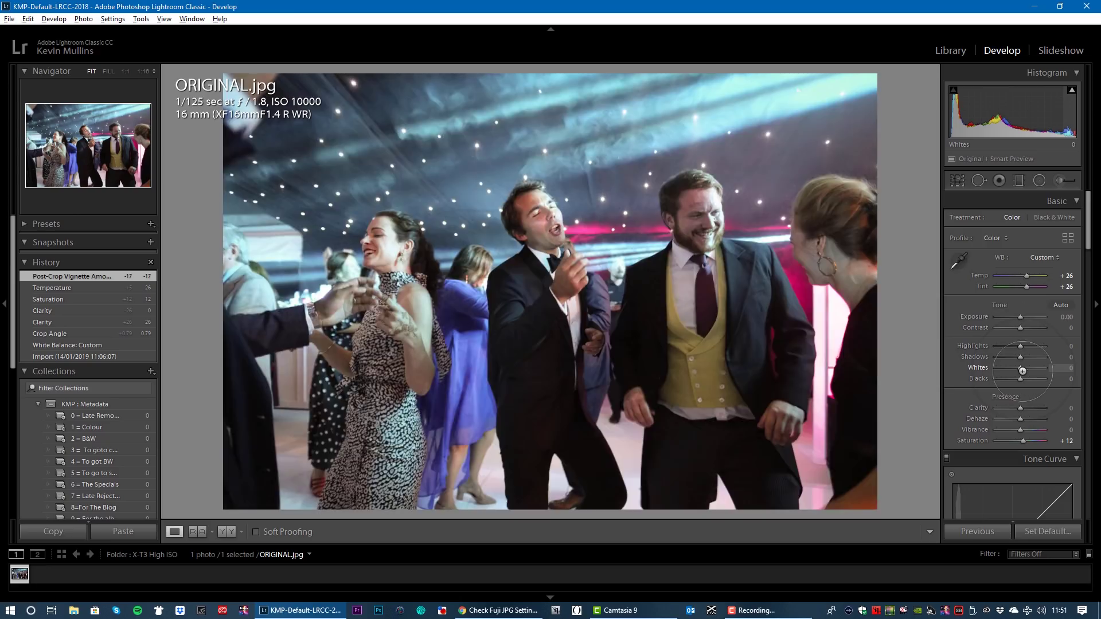
left_click(1020, 378, "alt")
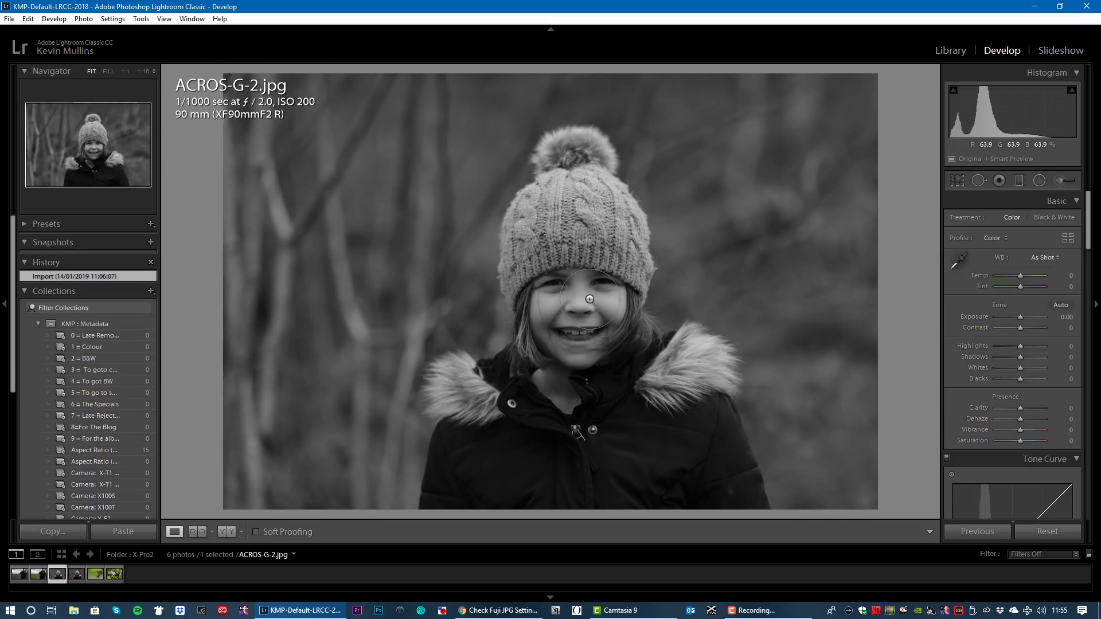
Step: Straighten the black-and-white portrait of the girl with a crop angle of 1.11
left_click(957, 180)
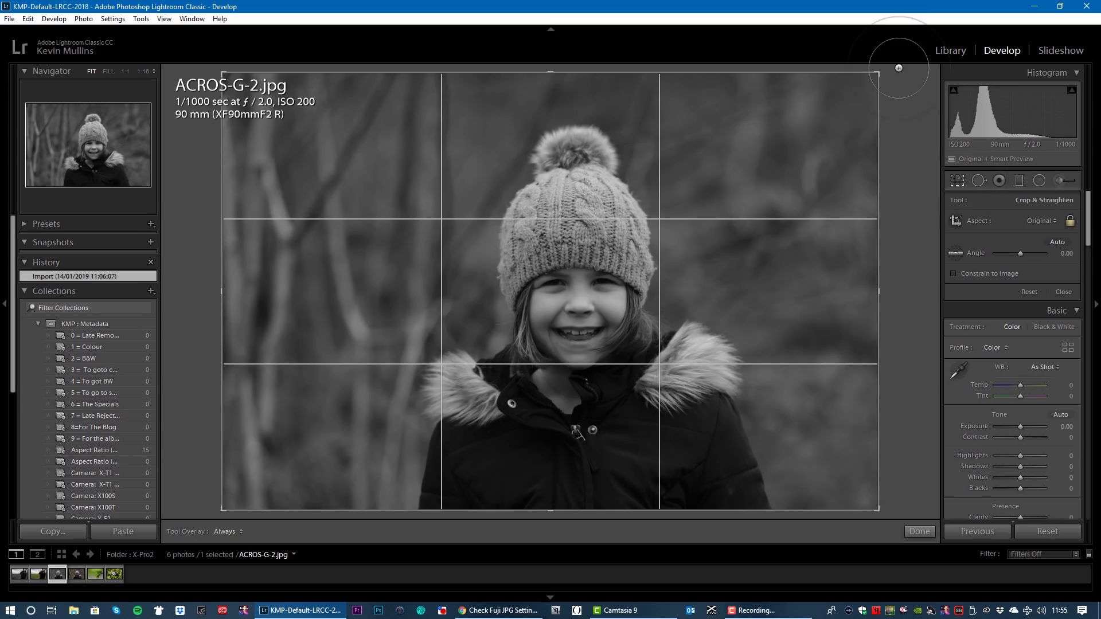
left_click_drag(899, 68, 904, 74)
key("Return")
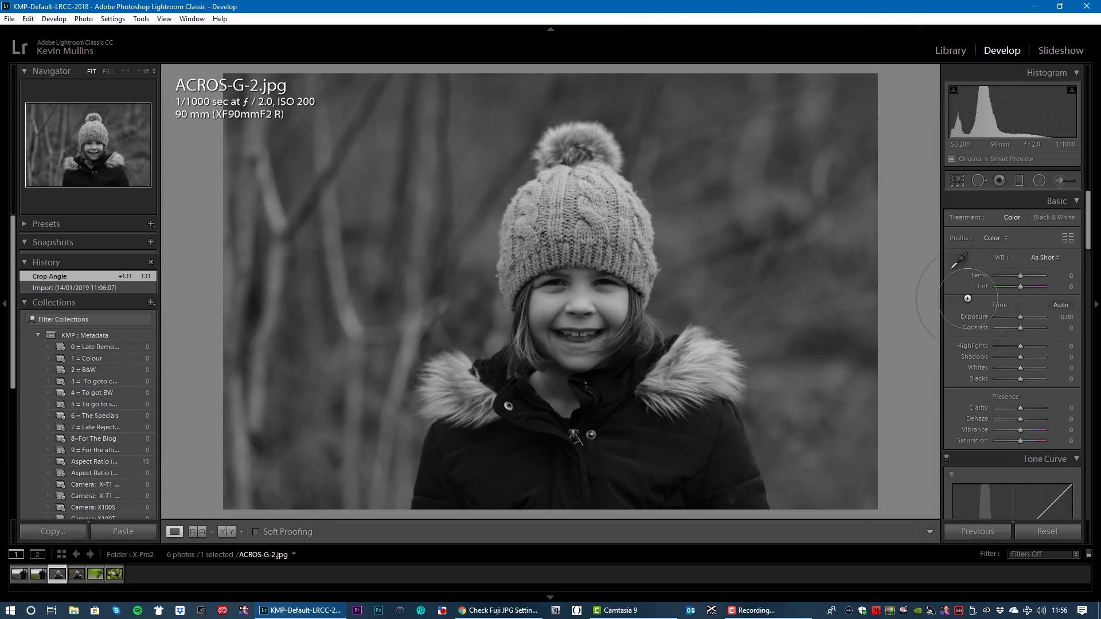
Step: Shape the portrait's tone curve by setting the lights to +38 and the darks to -1
left_click_drag(1093, 235, 1087, 255)
left_click_drag(1034, 426, 1032, 406)
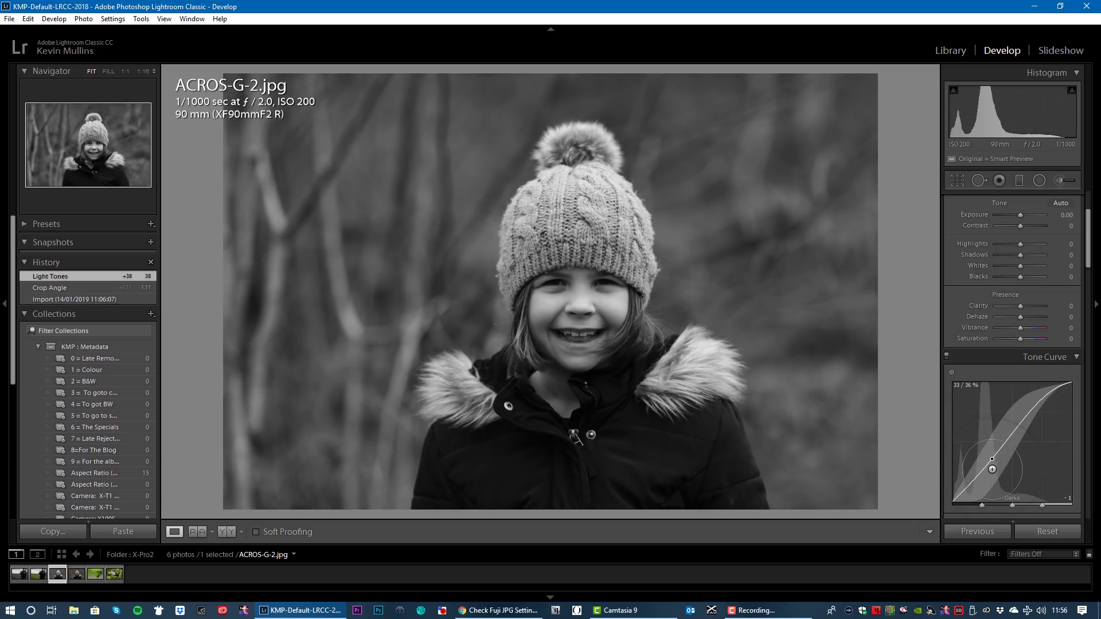
left_click_drag(992, 469, 992, 470)
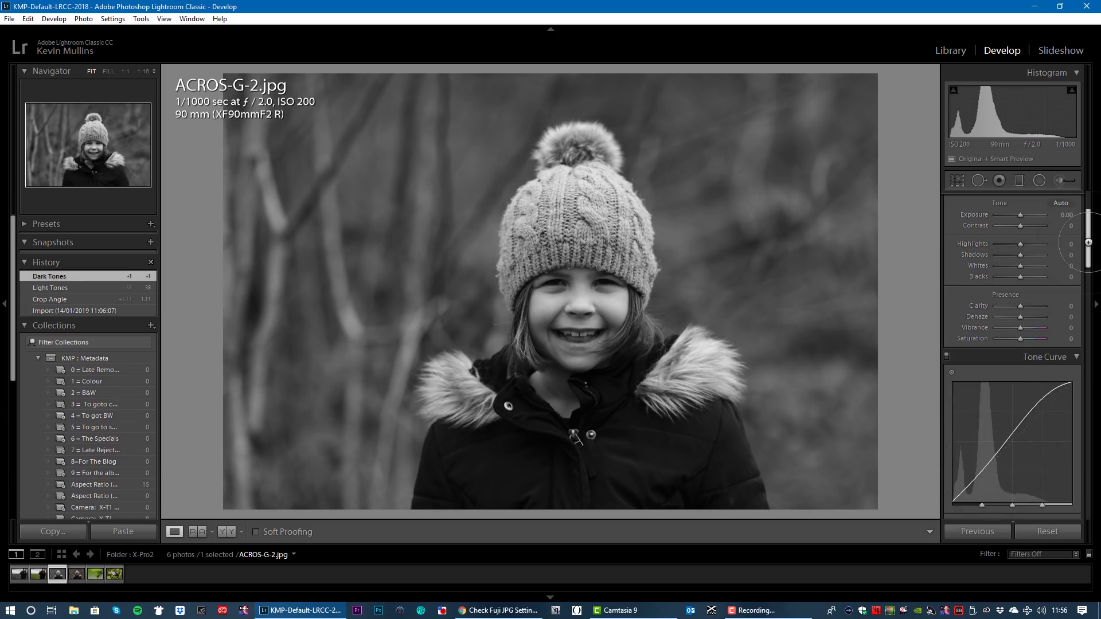
Step: Tone the portrait's highlights with a split toning hue of 35 and saturation of 7
left_click_drag(1090, 245, 1091, 290)
left_click(1049, 367)
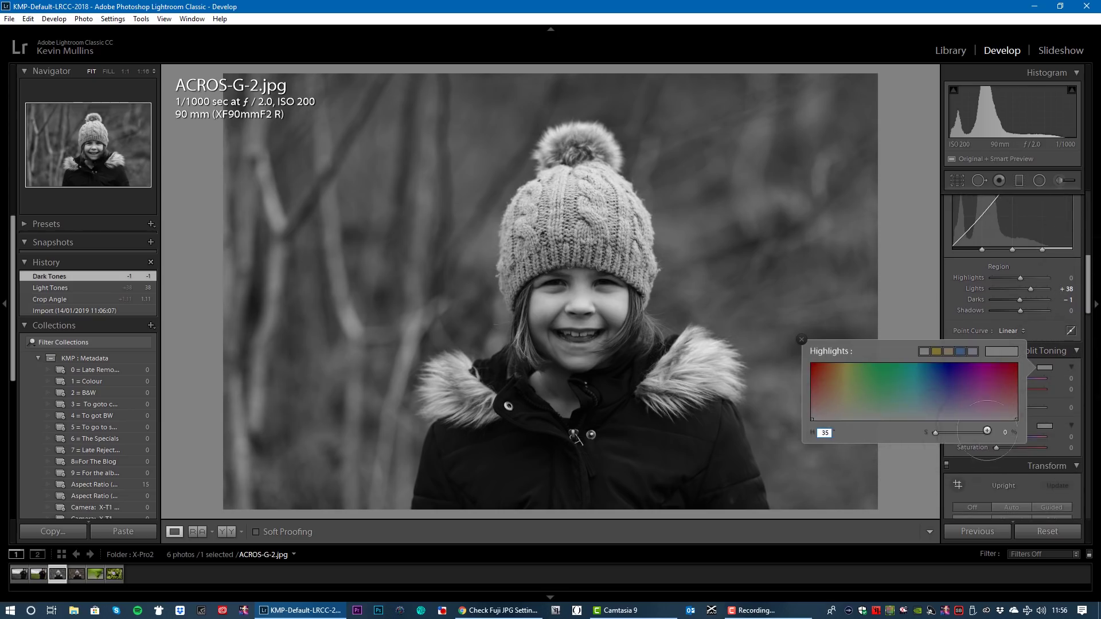
key("Return")
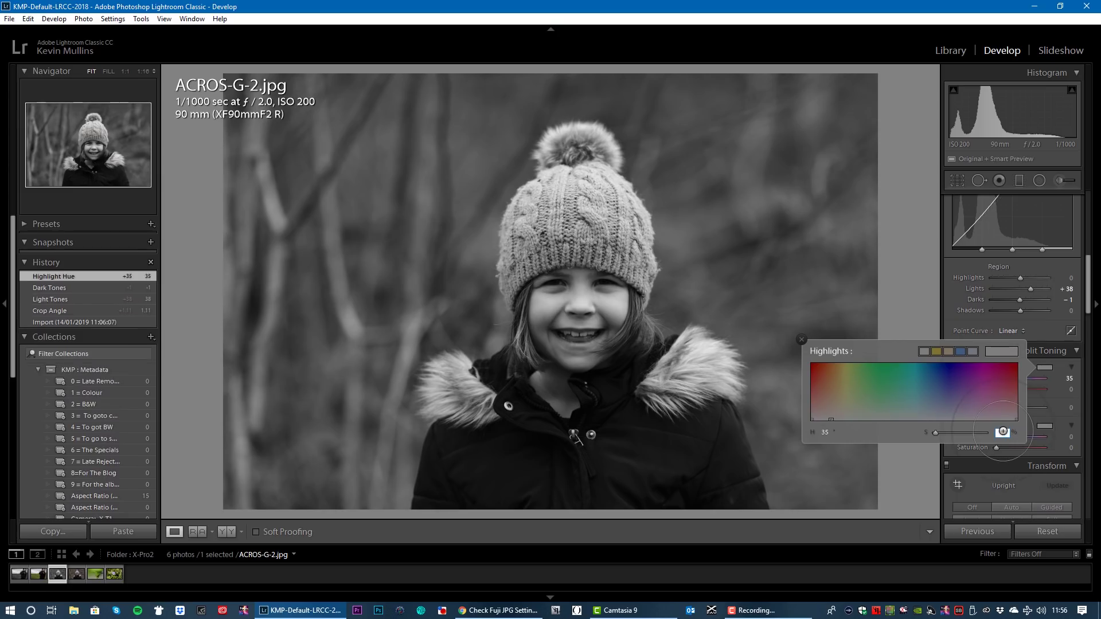
key("Return")
left_click(917, 266)
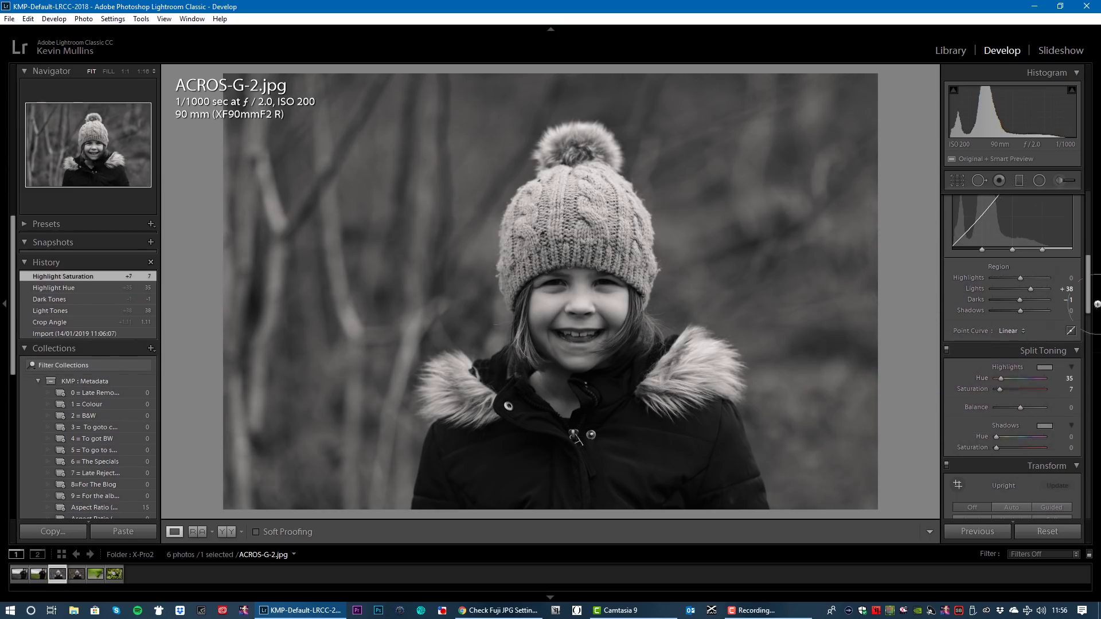
Step: Darken the portrait's edges with a post-crop vignette amount of -14
left_click_drag(1089, 298, 1093, 393)
scroll(1037, 433, "down", 3)
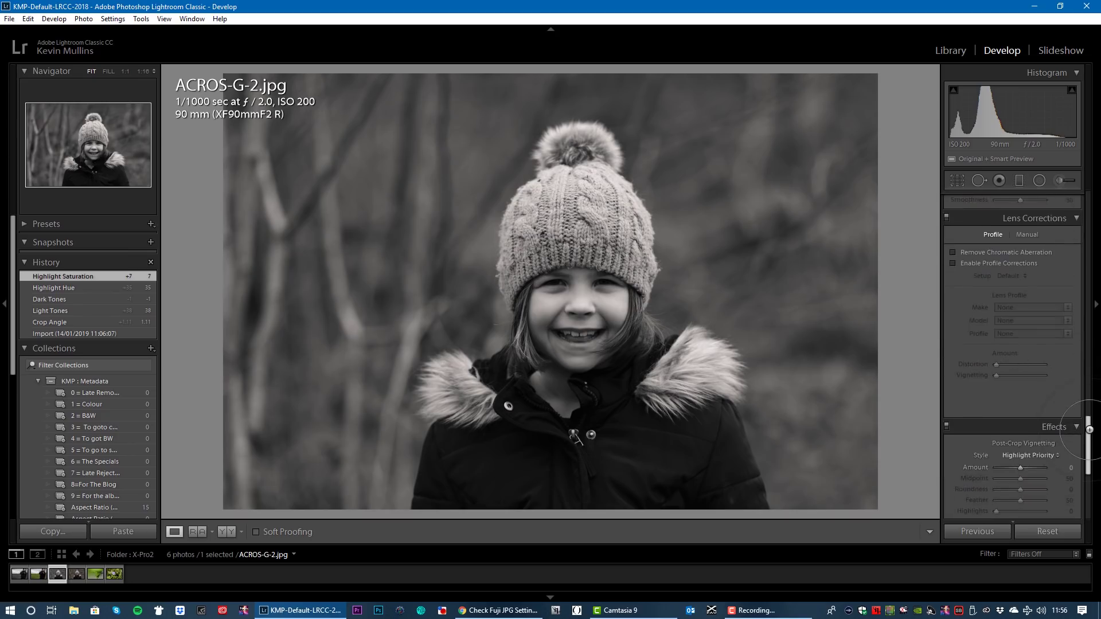
left_click_drag(1017, 423, 1013, 423)
Step: Paint the background around the girl with a size 33 adjustment brush at exposure -0.87
left_click_drag(1088, 453, 1096, 191)
left_click(1061, 180)
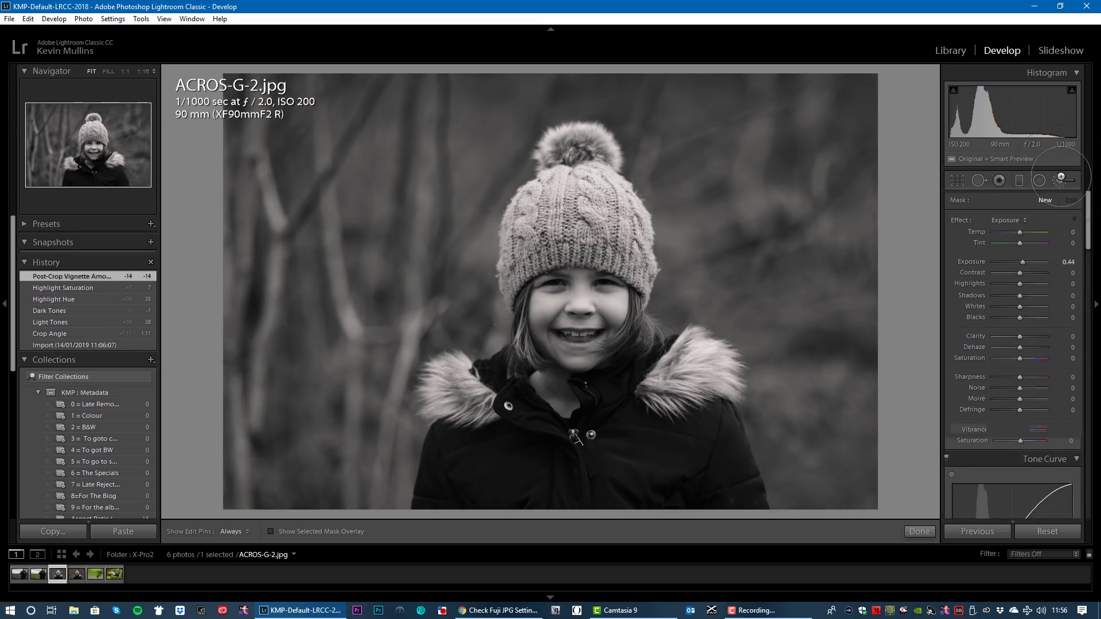
left_click(1017, 220)
left_click(958, 49)
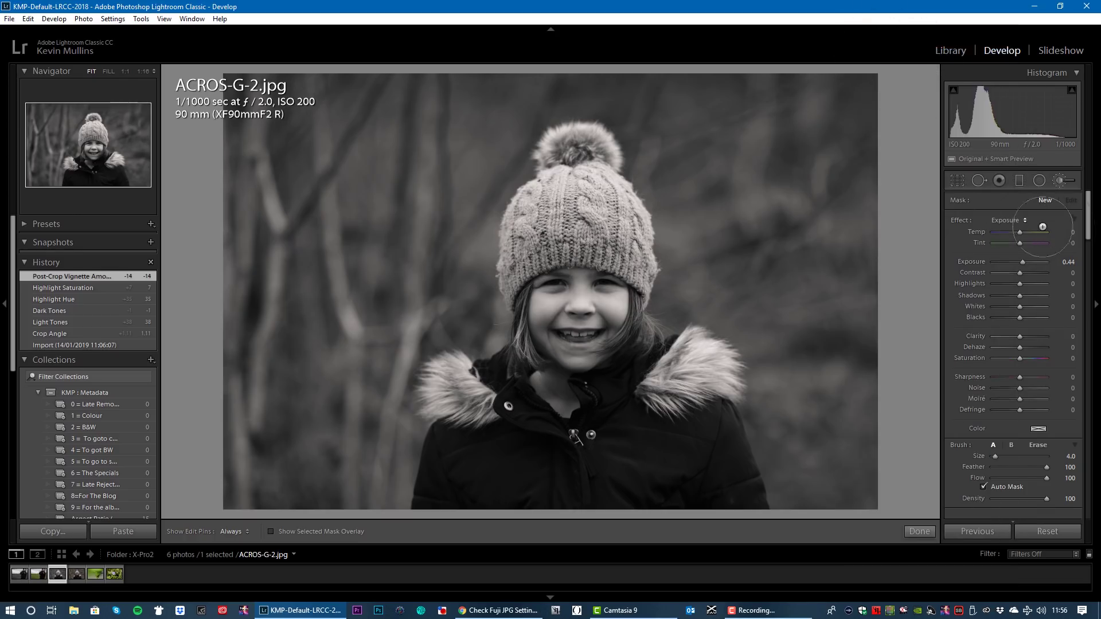
left_click_drag(1042, 265, 1016, 262)
scroll(783, 252, "up", 10)
mouse_move(819, 168)
left_mouse_down()
mouse_move(850, 412)
mouse_move(878, 164)
mouse_move(369, 61)
mouse_move(369, 140)
mouse_move(319, 484)
mouse_move(350, 280)
mouse_move(287, 386)
mouse_move(420, 104)
mouse_move(730, 141)
mouse_move(839, 427)
mouse_move(828, 307)
mouse_move(361, 209)
mouse_move(295, 379)
mouse_move(319, 464)
left_mouse_up()
scroll(1089, 227, "down", 4)
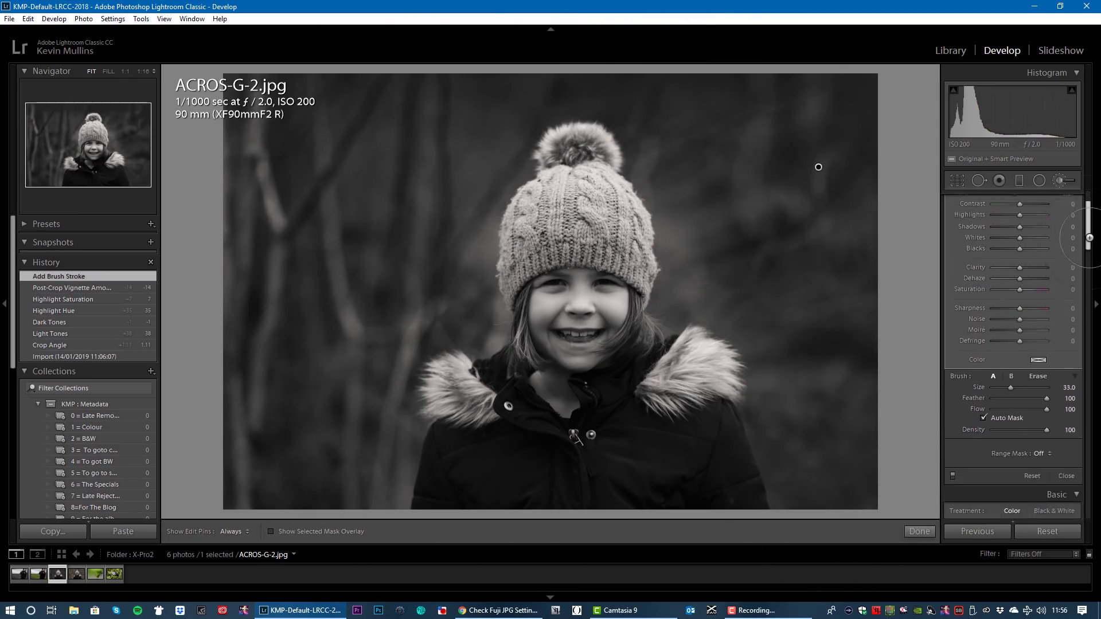
left_click(1068, 455)
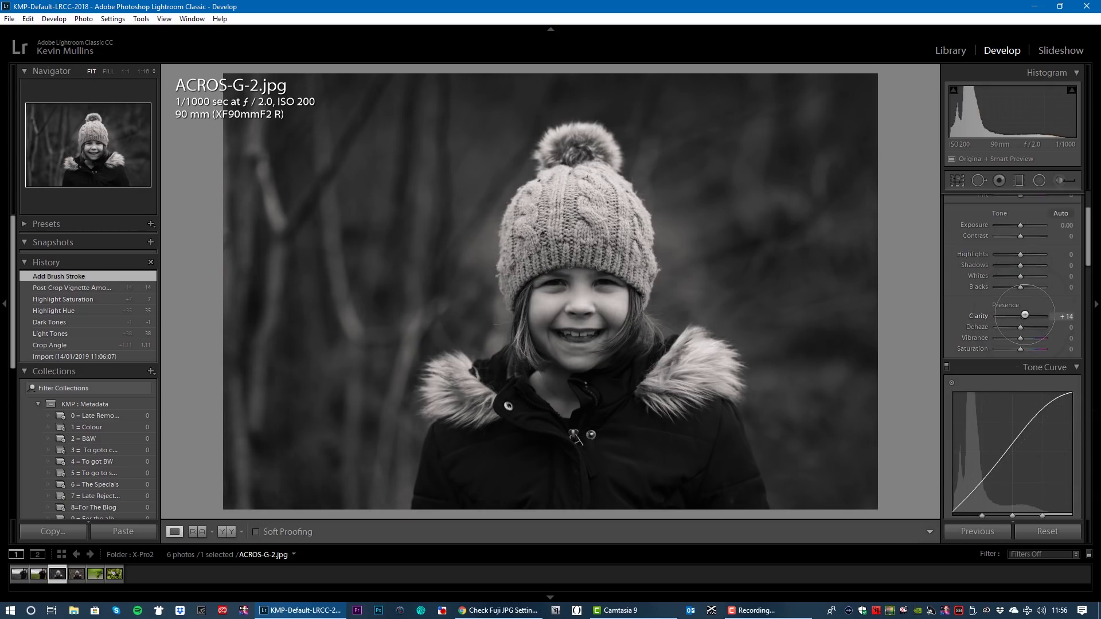
Step: Set the portrait's clarity to +24, shadows to +29 and exposure to +0.12, checking the eyes at 1:1
left_click_drag(1025, 315, 1026, 313)
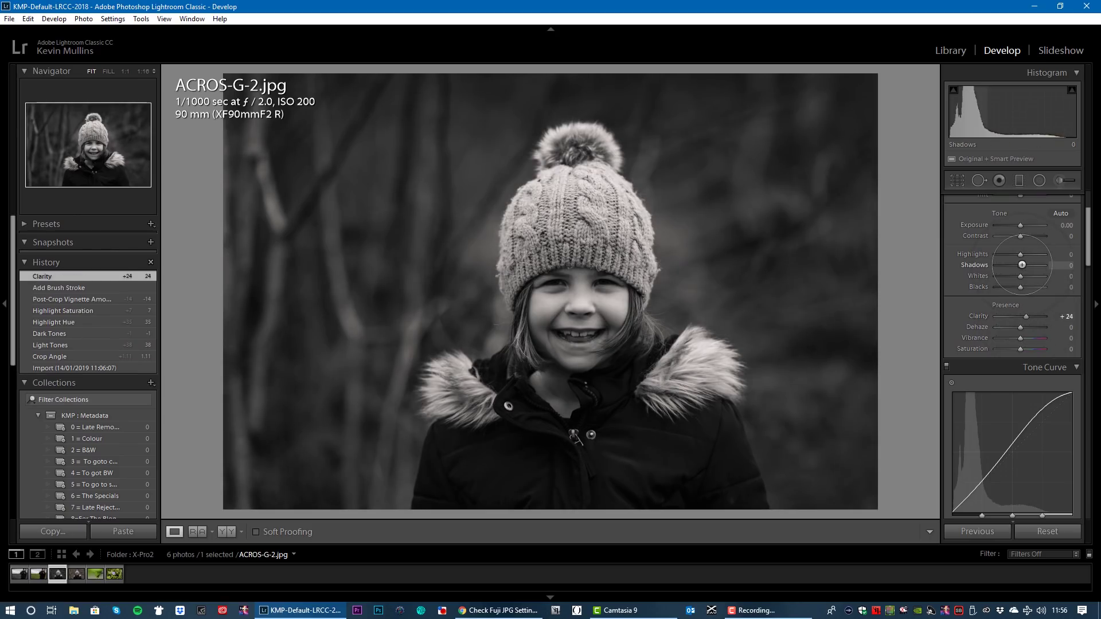
left_click_drag(1020, 265, 1028, 265)
left_click(584, 291)
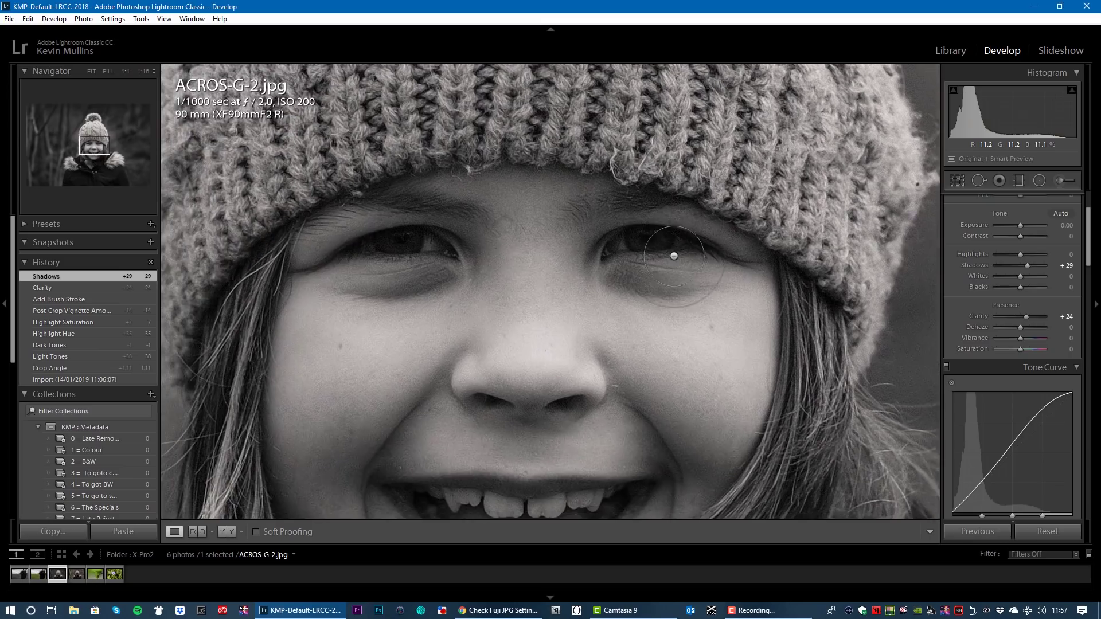
left_click(660, 270)
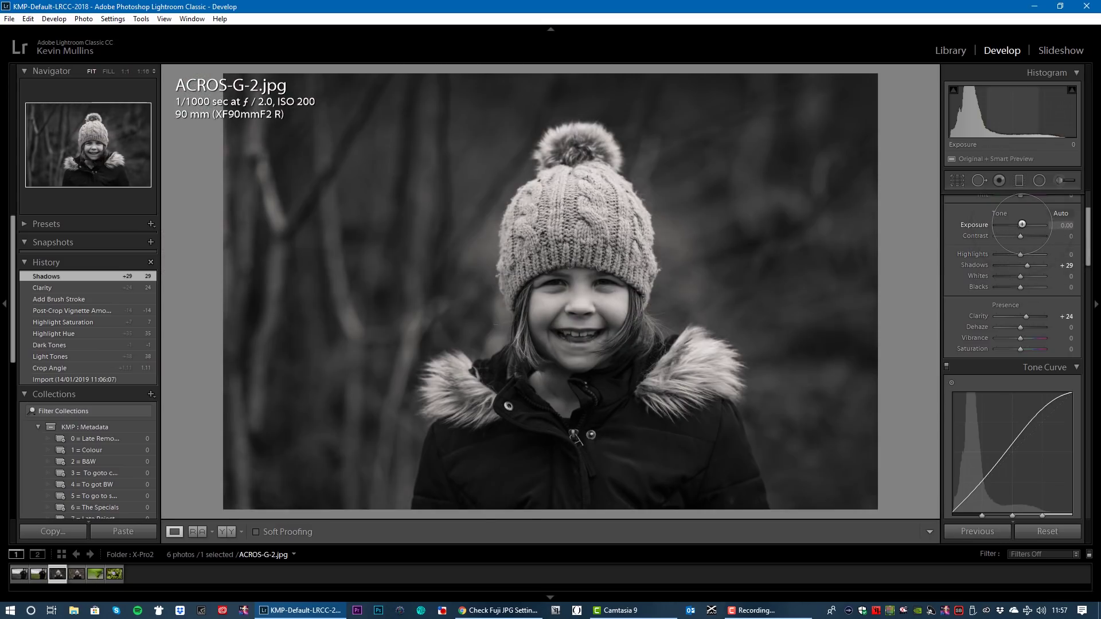
left_click_drag(1022, 224, 1022, 224)
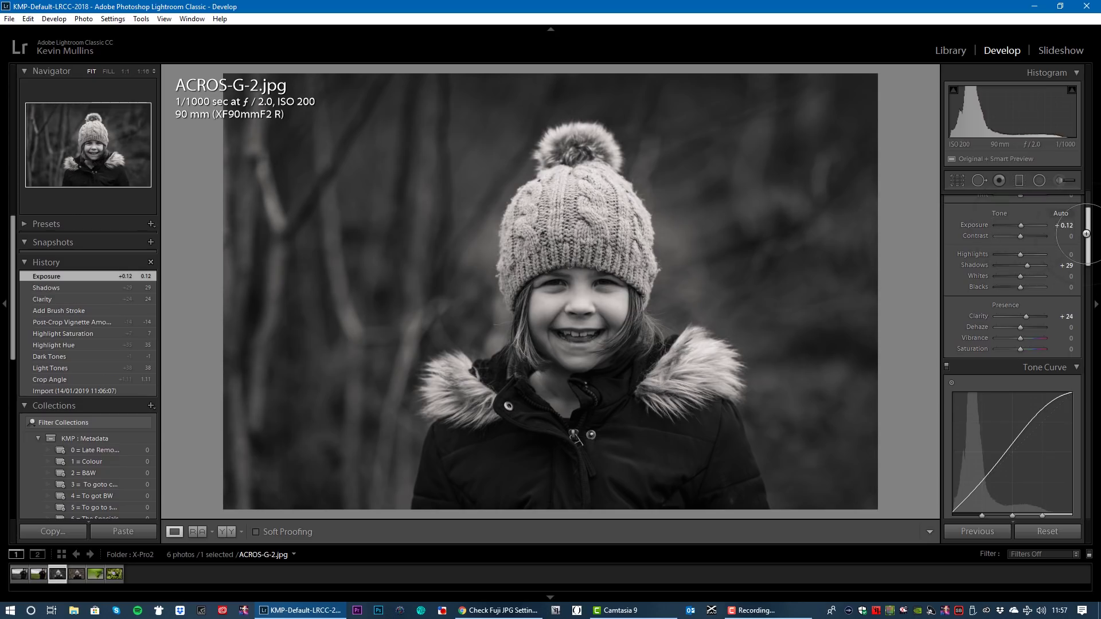
Step: Brighten the girl's face and hat with a new adjustment brush mask, setting its exposure to 0.35
left_click_drag(1086, 233, 1088, 274)
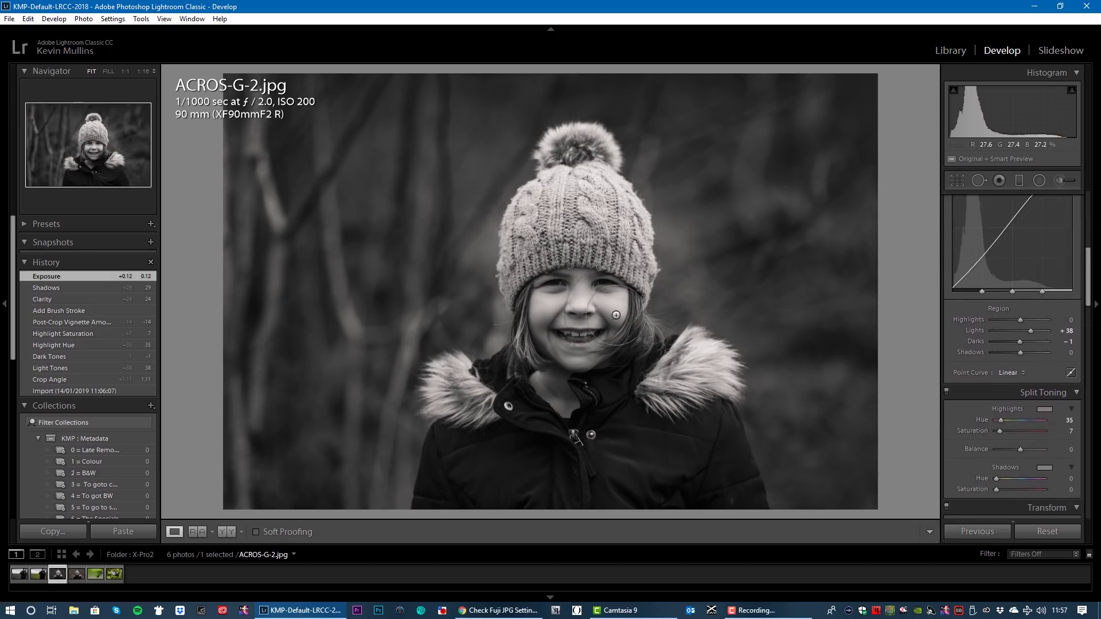
left_click_drag(1088, 289, 1092, 176)
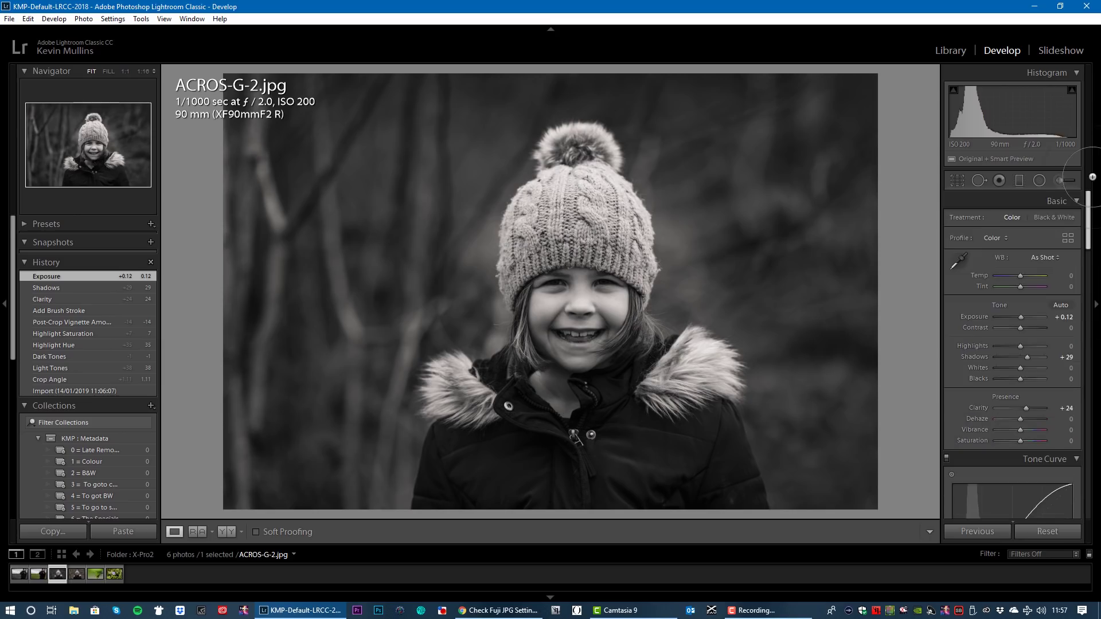
left_click(1060, 180)
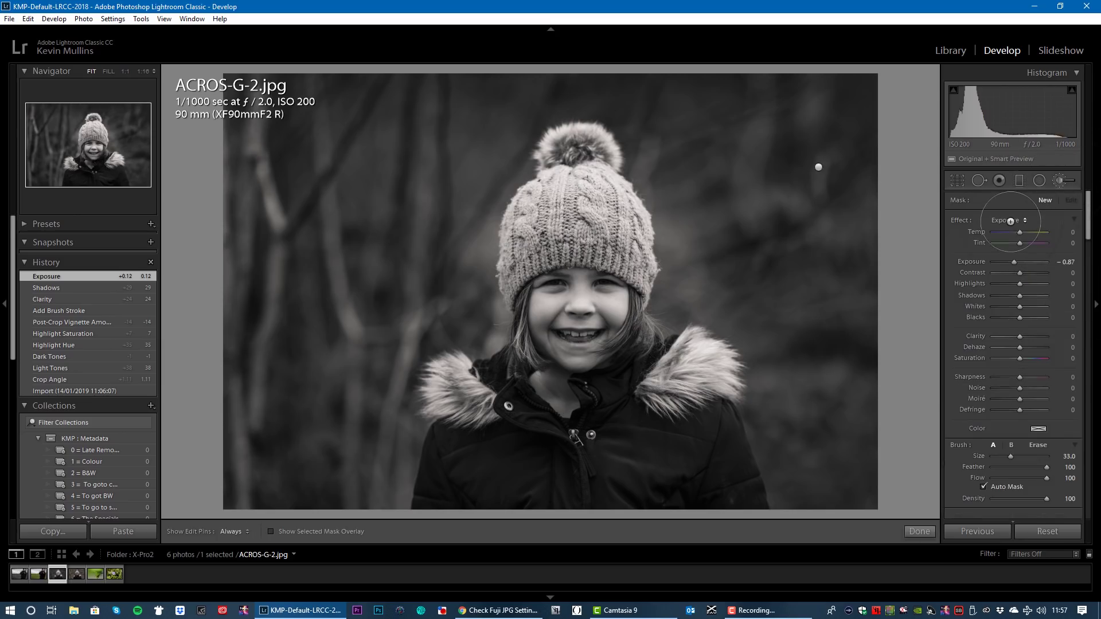
left_click(1010, 221)
left_click(1011, 221)
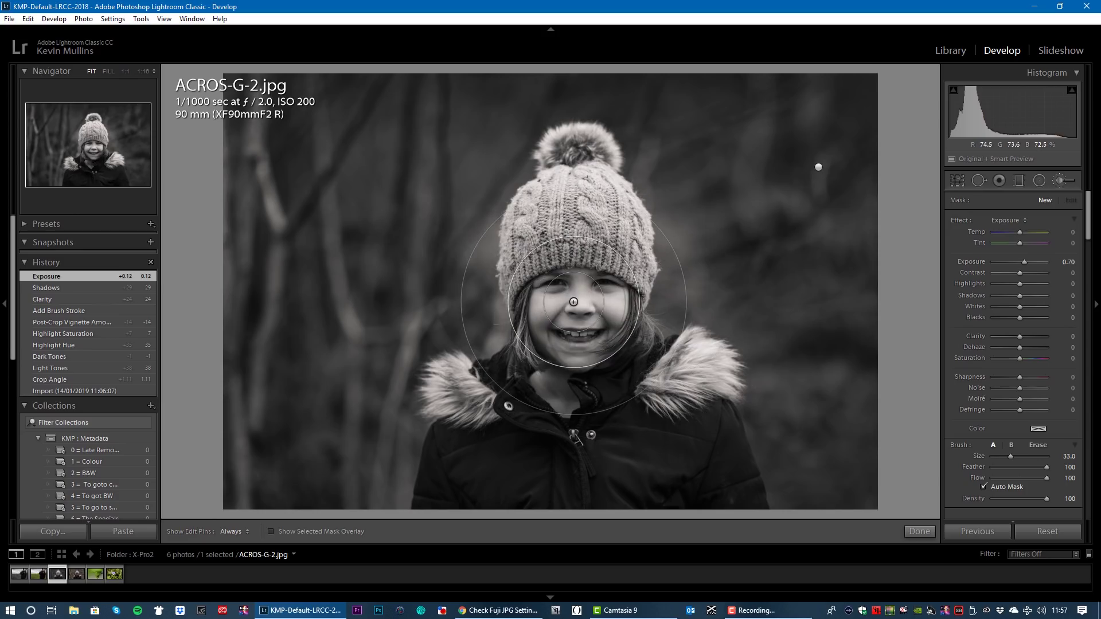
scroll(574, 301, "down", 4)
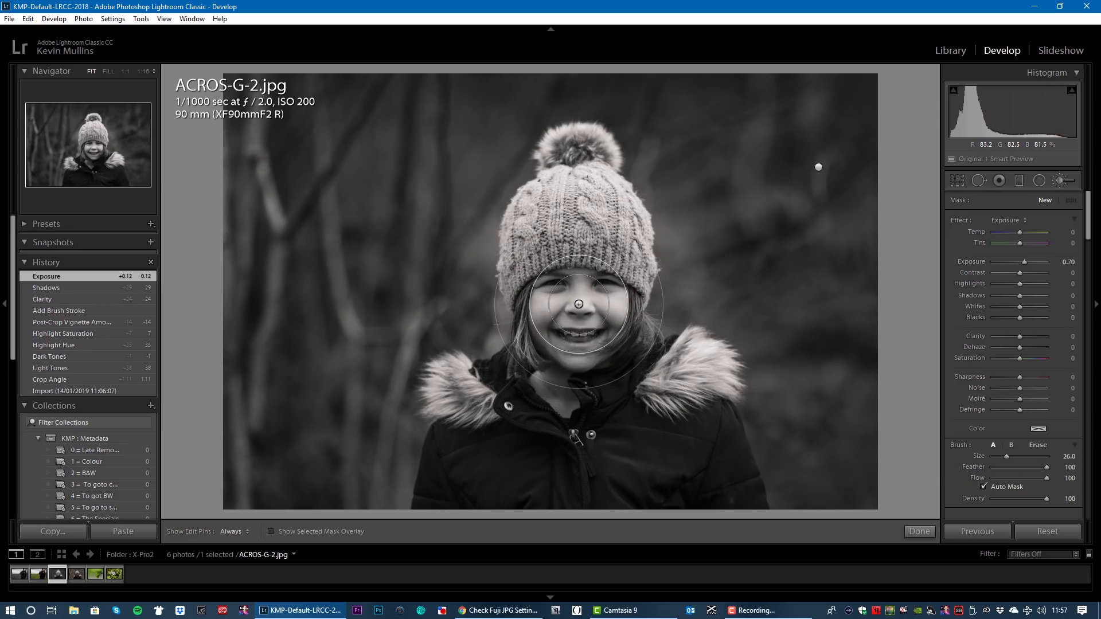
left_click_drag(578, 304, 579, 305)
mouse_move(579, 241)
left_mouse_down()
mouse_move(550, 189)
mouse_move(574, 229)
left_mouse_up()
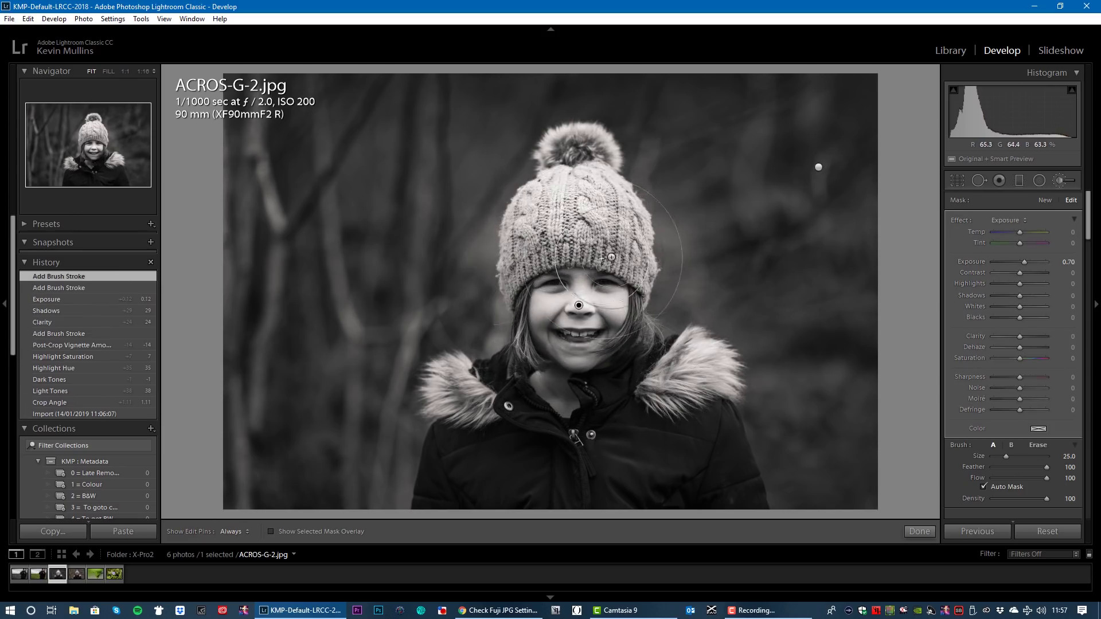
key("h")
mouse_move(623, 254)
left_mouse_down()
mouse_move(534, 269)
mouse_move(608, 376)
left_mouse_up()
key("h")
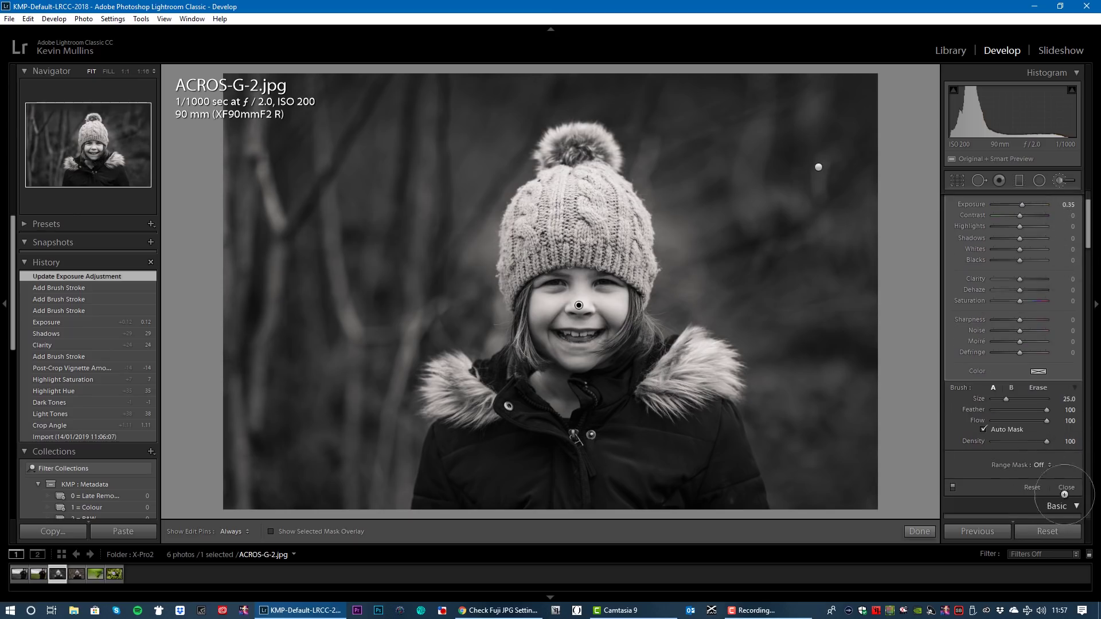
key("k")
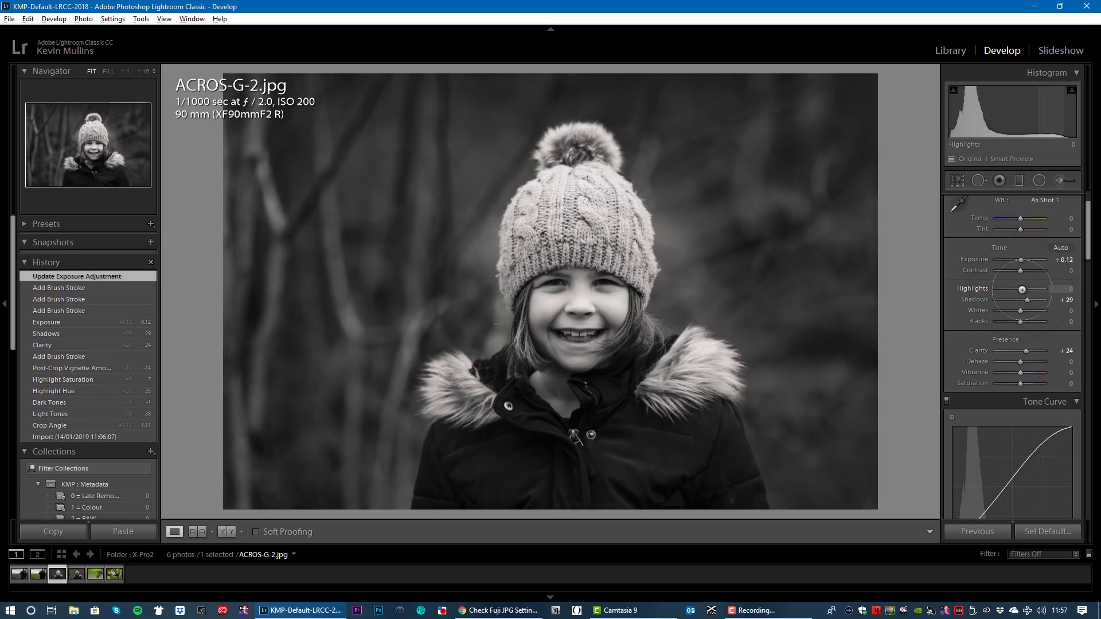
Step: Check the portrait's tones for clipping and review its remaining Develop settings
left_click(1027, 299, "alt")
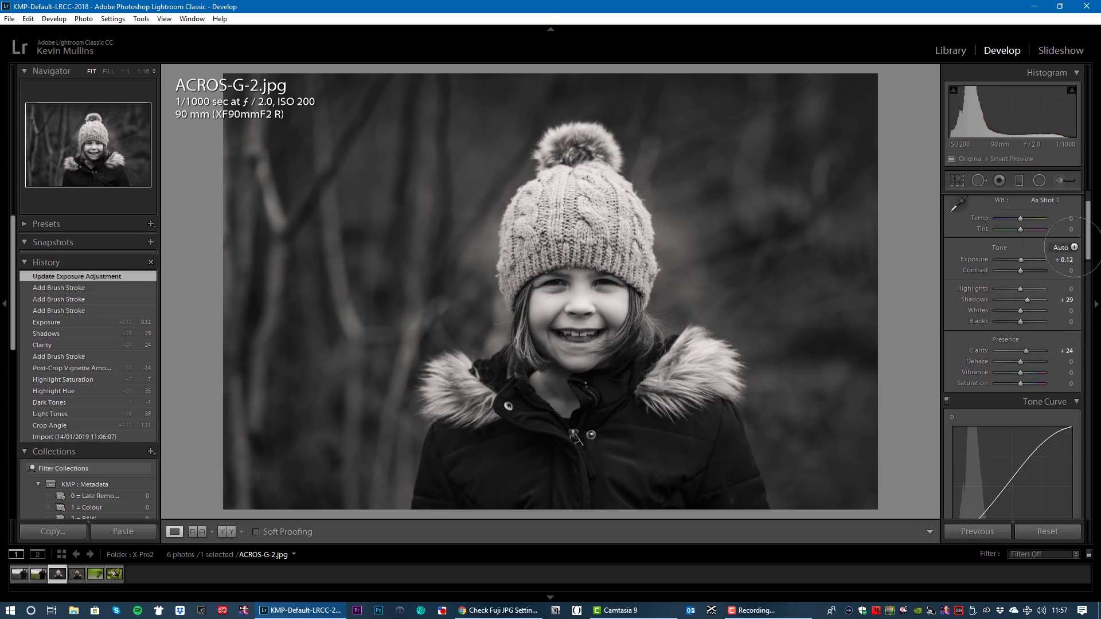
scroll(1074, 351, "down", 10)
scroll(1074, 351, "down", 9)
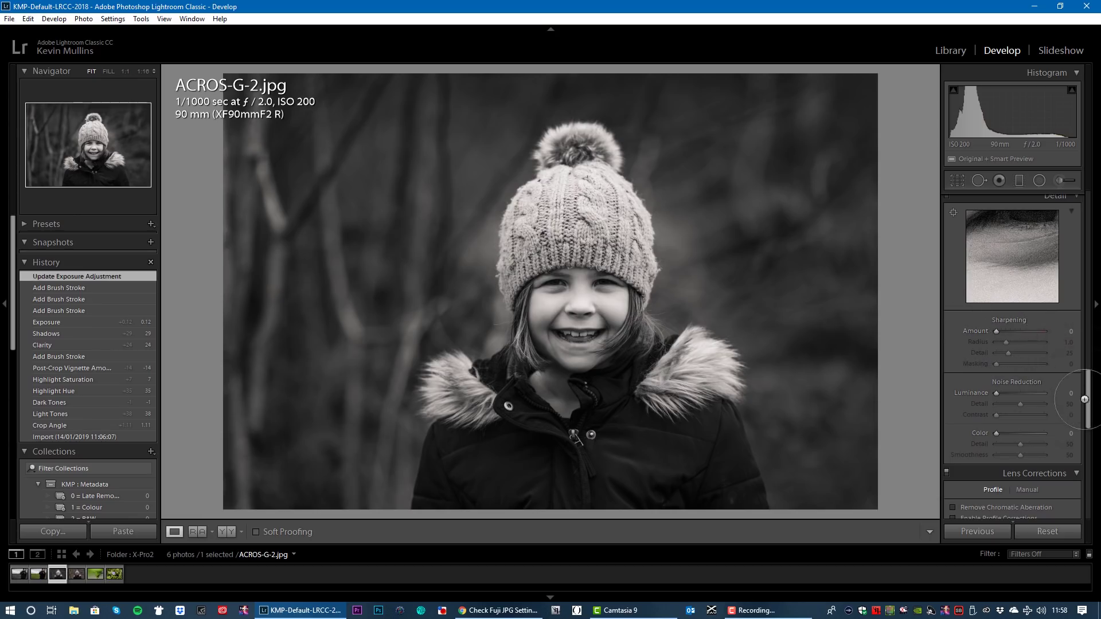
scroll(1084, 382, "up", 5)
left_click_drag(1084, 382, 1089, 476)
Step: Open Velvia-3.jpg for editing and set its clarity to +45
left_click(95, 573)
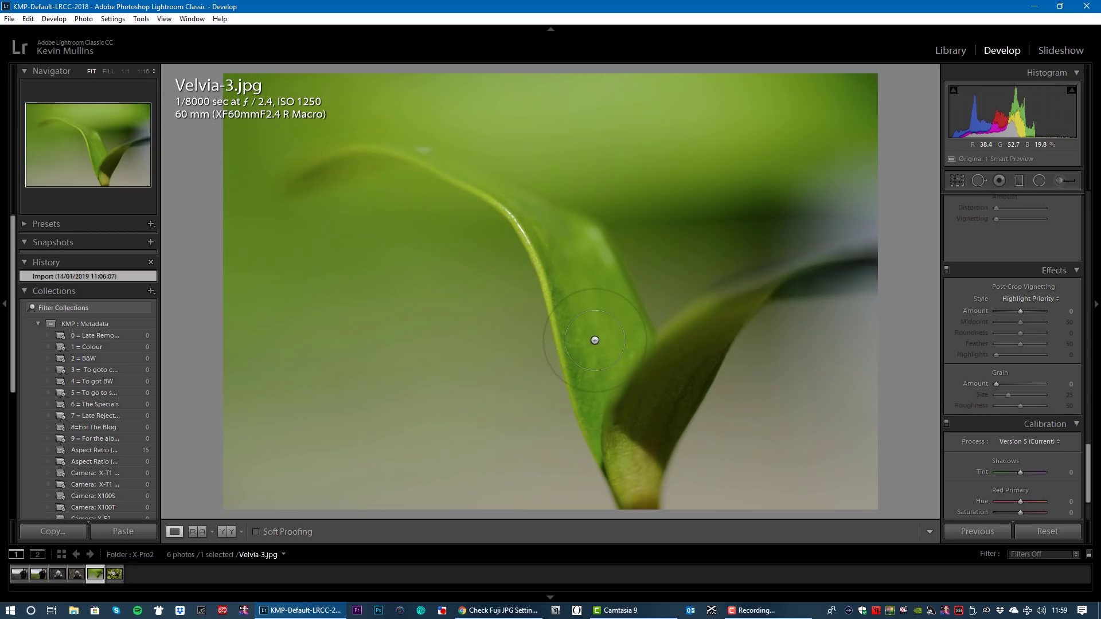
left_click_drag(1088, 476, 1091, 212)
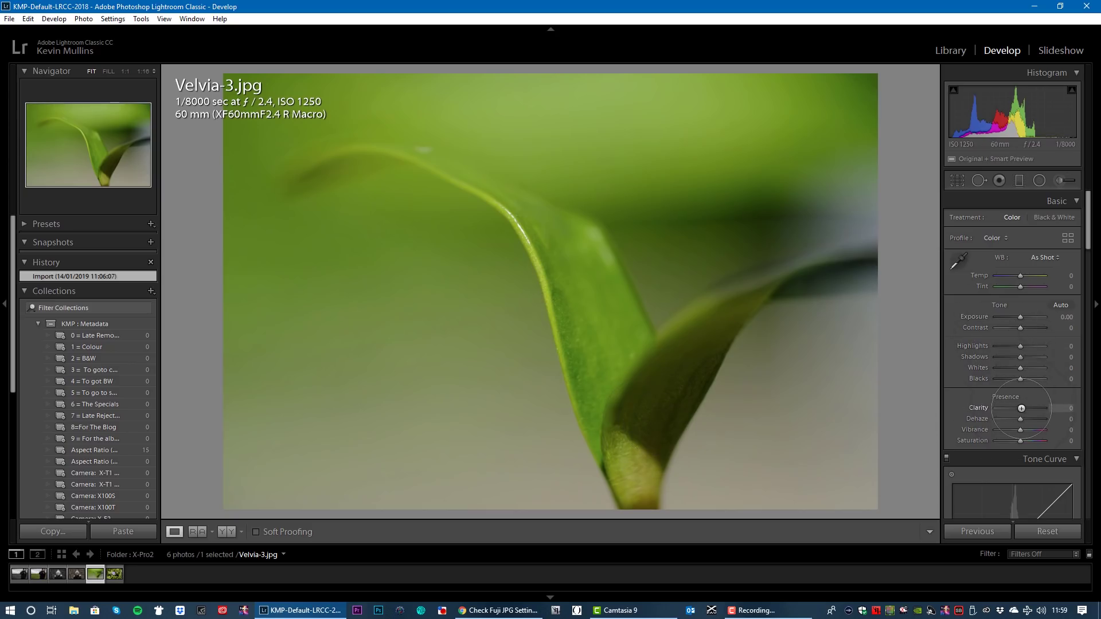
left_click_drag(1021, 409, 1030, 407)
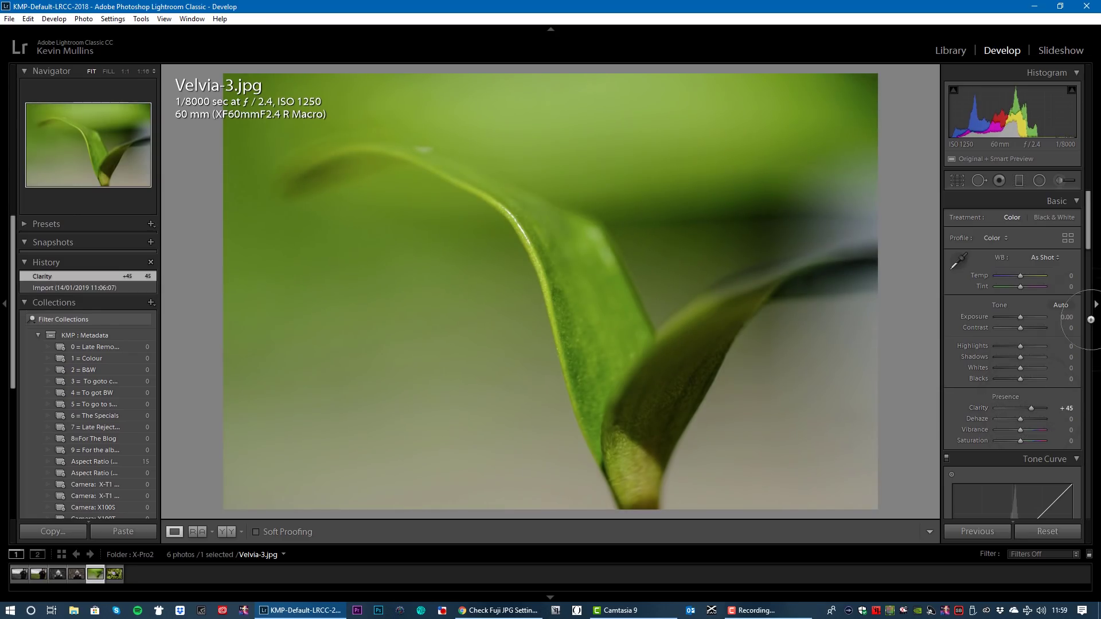
Step: Shift the green hue of the leaf photo to -38 in the HSL adjustments and inspect the leaf
left_click_drag(1088, 244, 1088, 360)
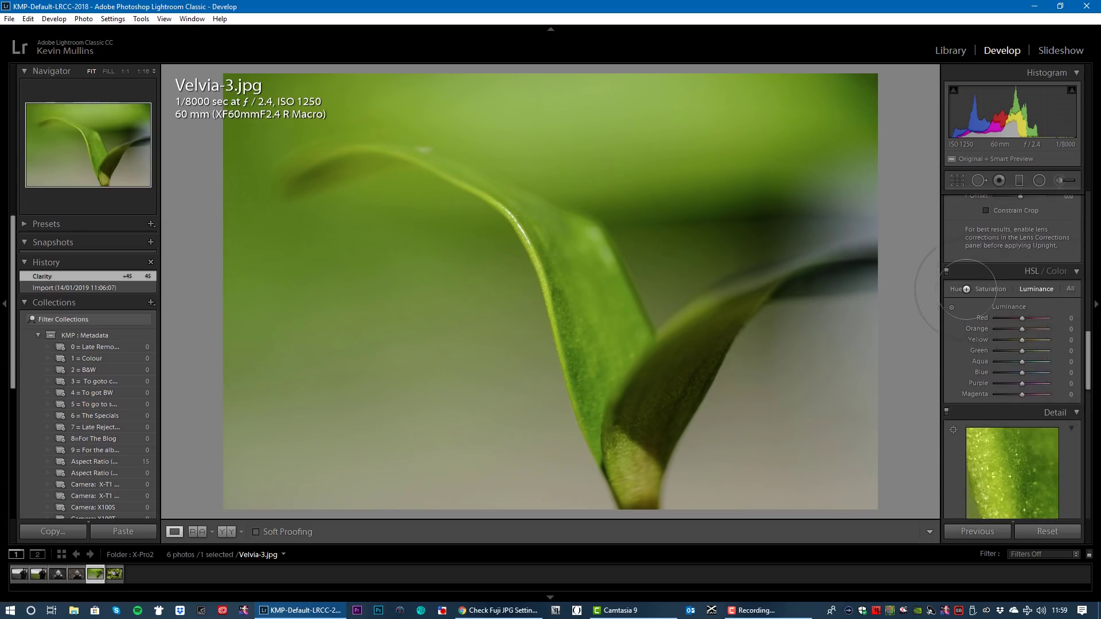
left_click(956, 288)
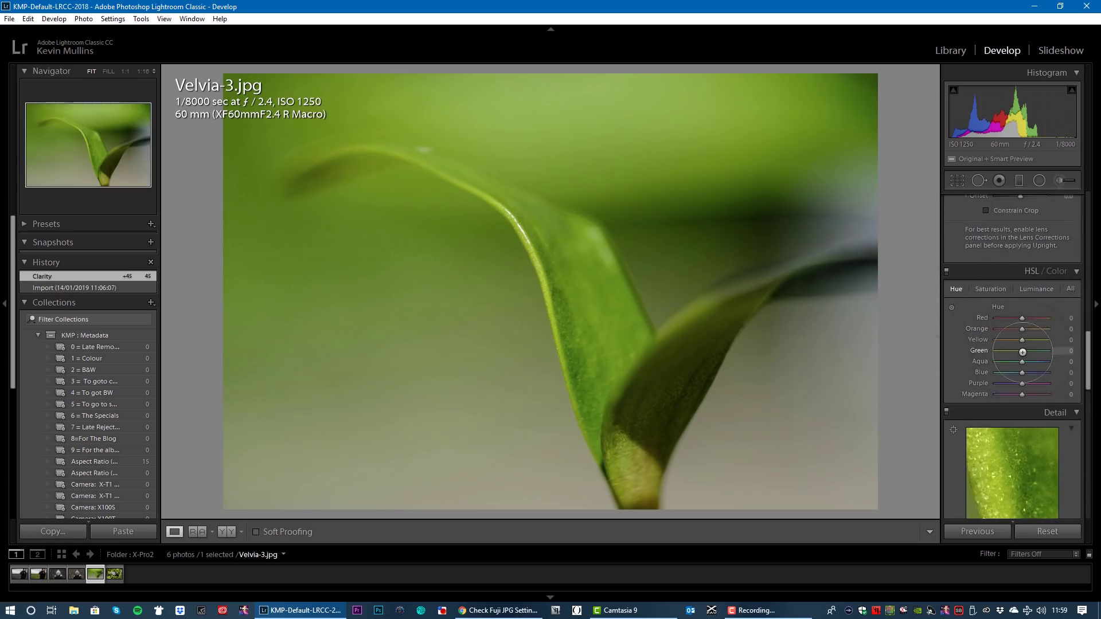
left_click_drag(1022, 349, 1006, 349)
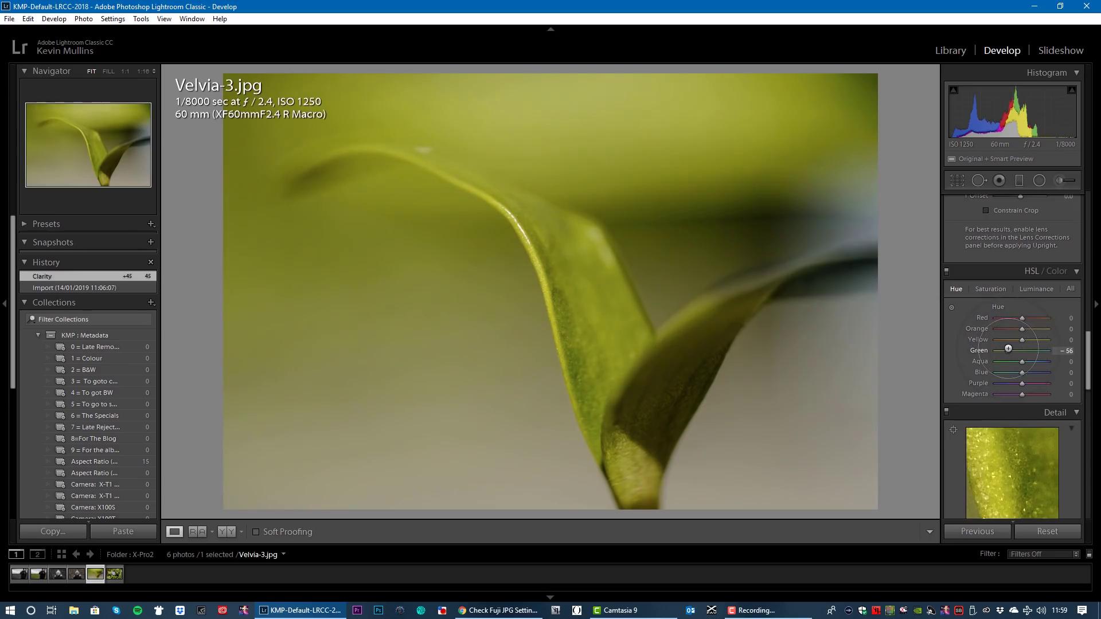
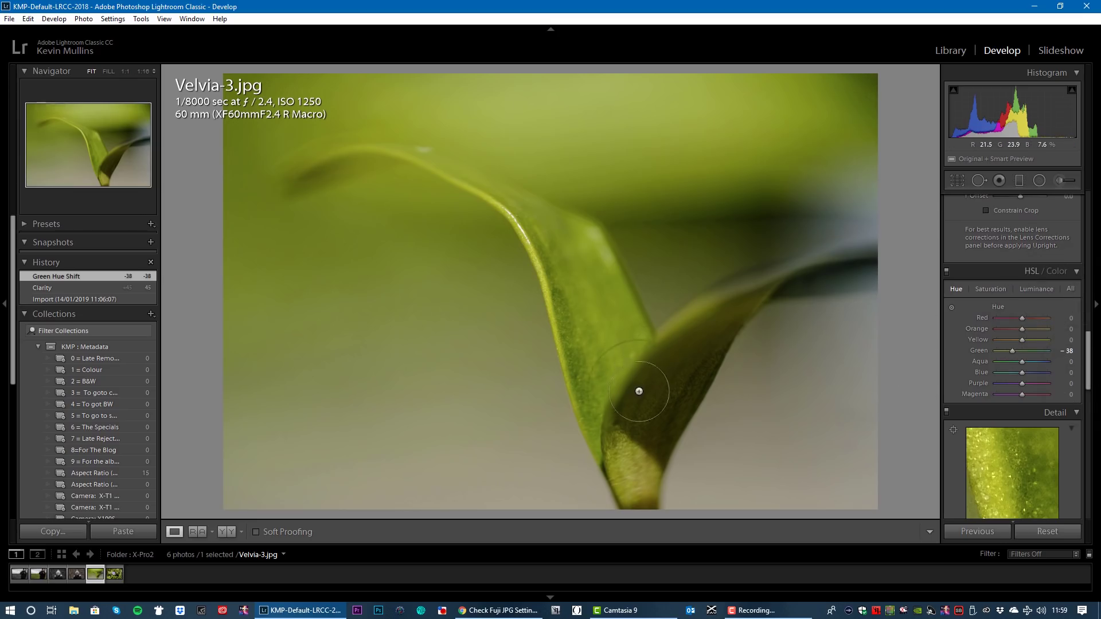
left_click(569, 356)
left_click(569, 355)
Step: Open the flower photo PRO-Neg-4.jpg and reset its Develop settings
left_click(124, 574)
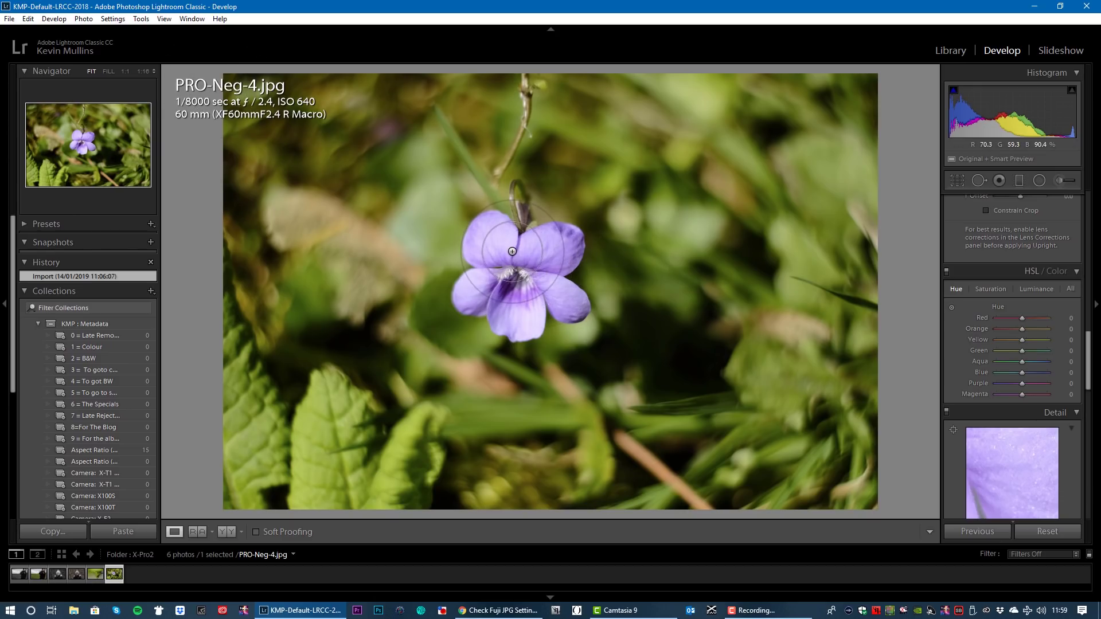
left_click(1044, 531)
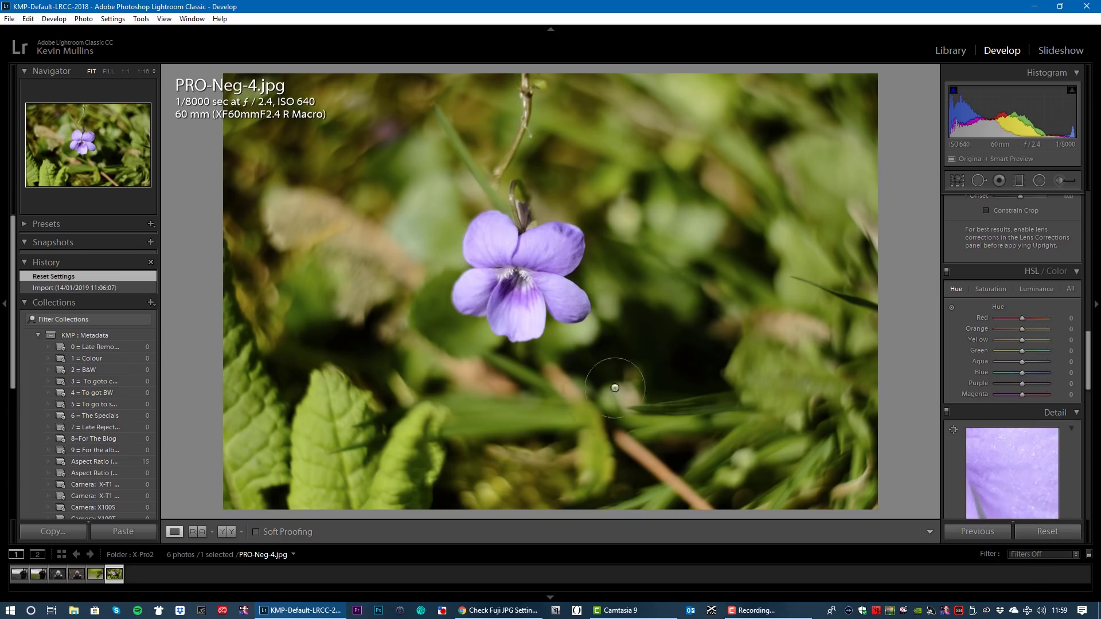
Step: Reset the flower photo's Develop settings, then set its clarity to +33 and shadows to +40
left_click(1047, 531)
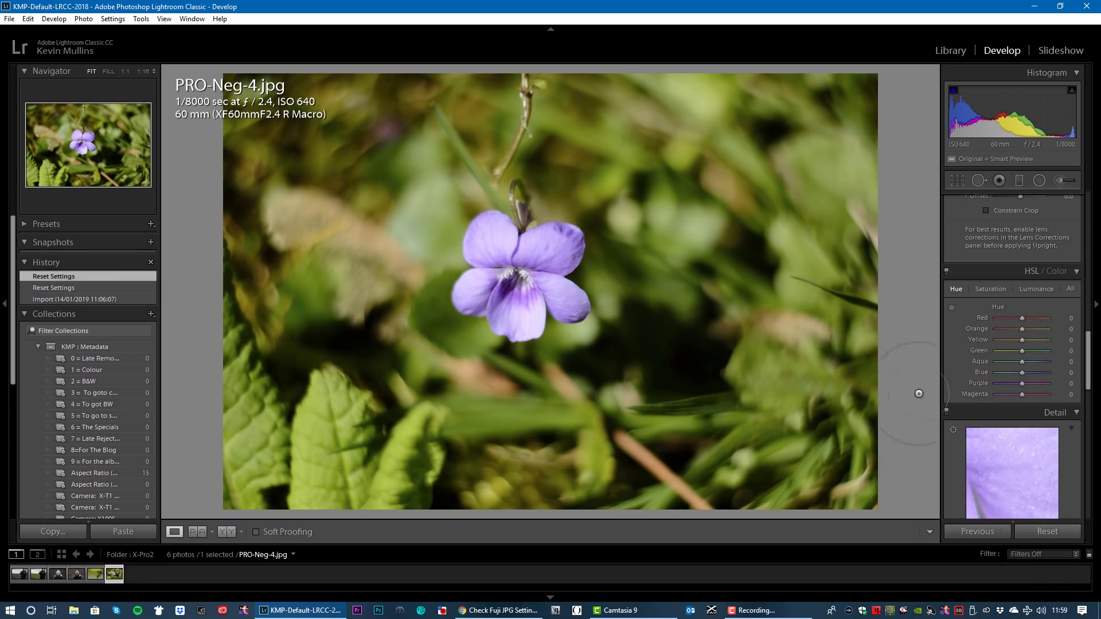
left_click_drag(1088, 347, 1078, 211)
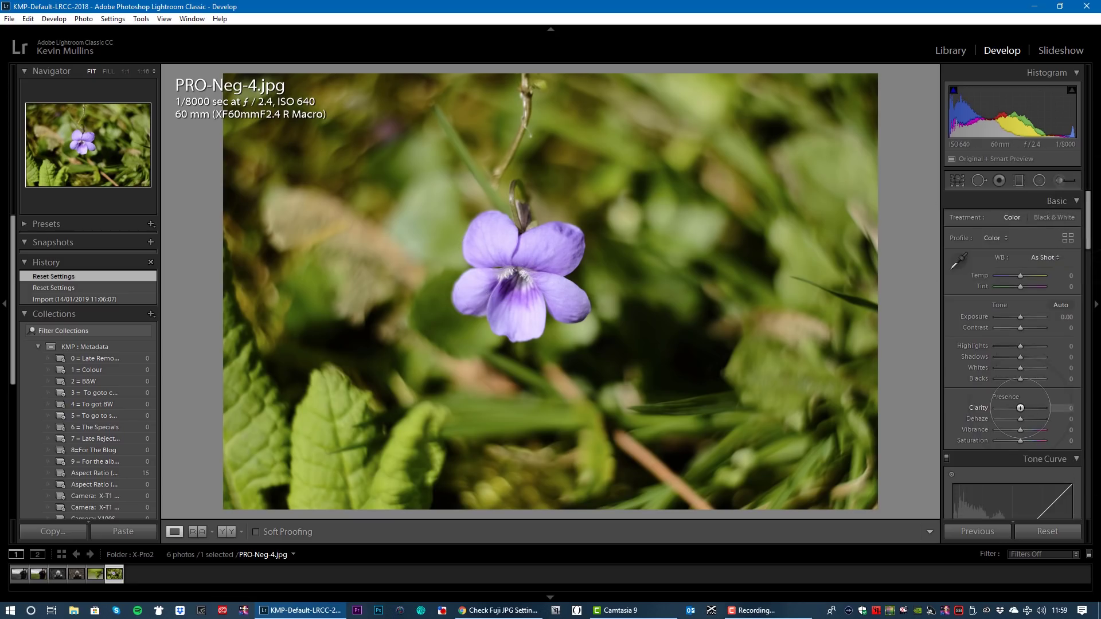
left_click_drag(1020, 407, 1028, 406)
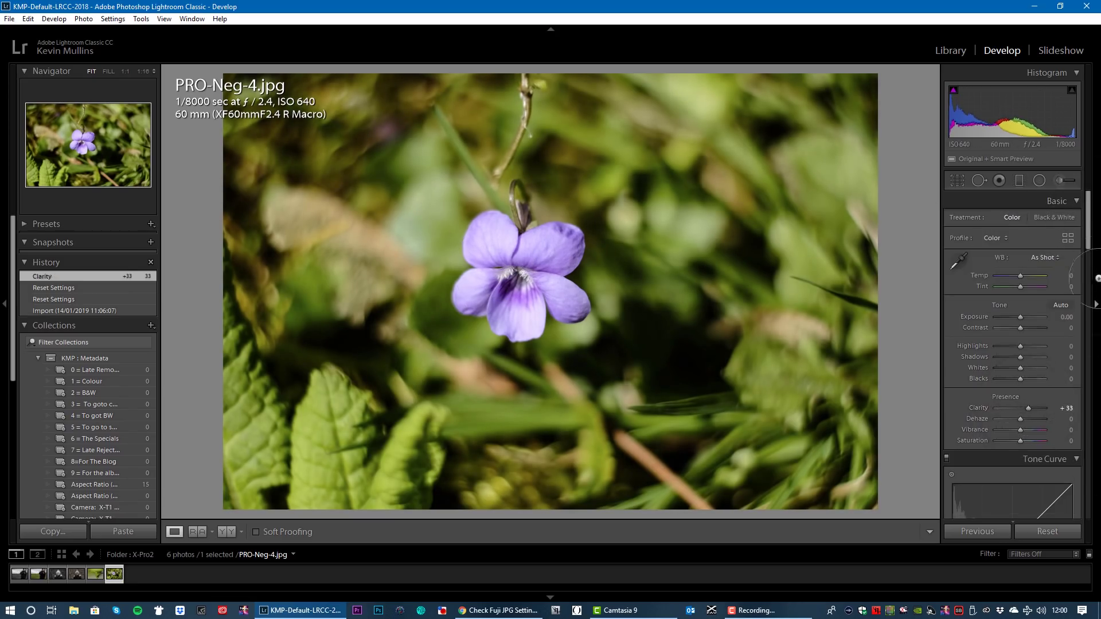
left_click(1020, 355, "alt")
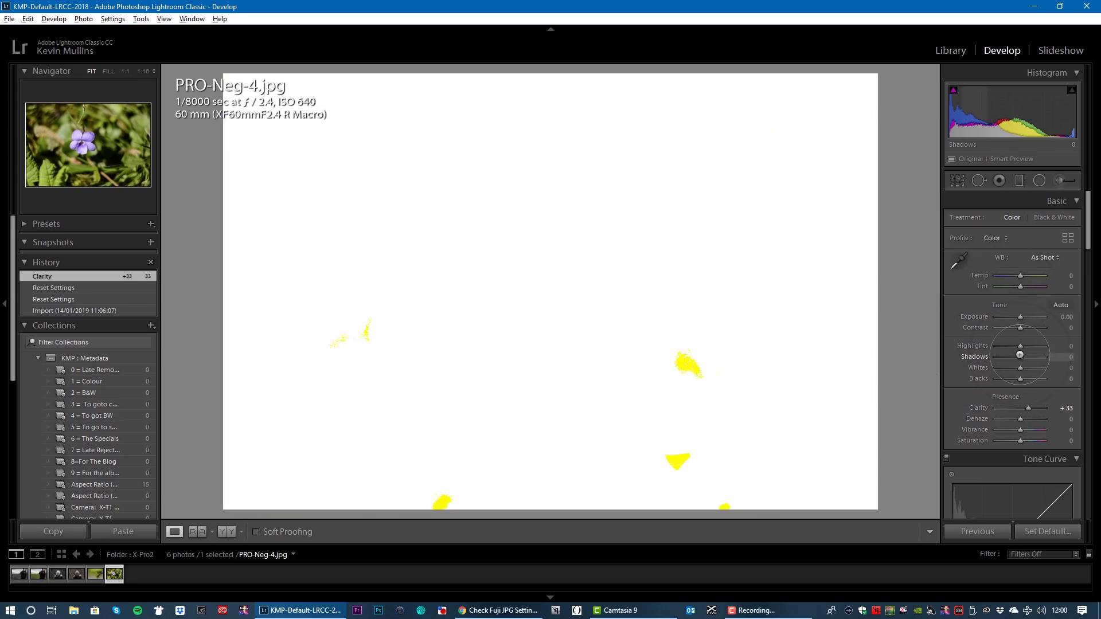
mouse_move(1019, 355)
left_mouse_down()
mouse_move(1006, 358)
mouse_move(1029, 356)
left_mouse_up()
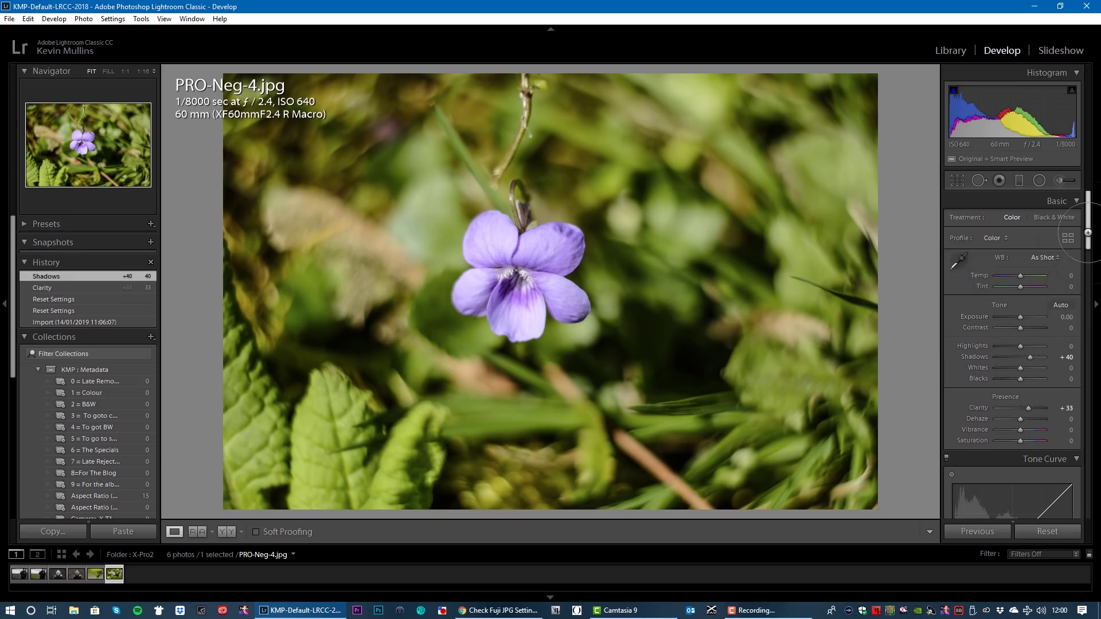
Step: Set the flower photo's purple saturation to +76 and green saturation to -11 in the HSL adjustments
left_click_drag(1086, 230, 1092, 373)
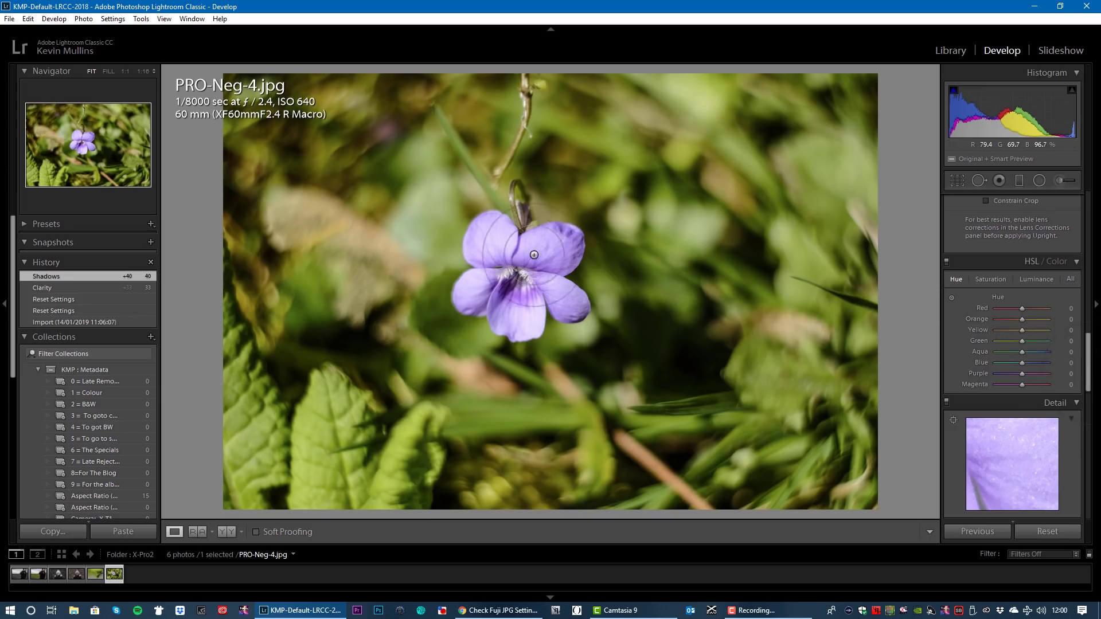
left_click(988, 278)
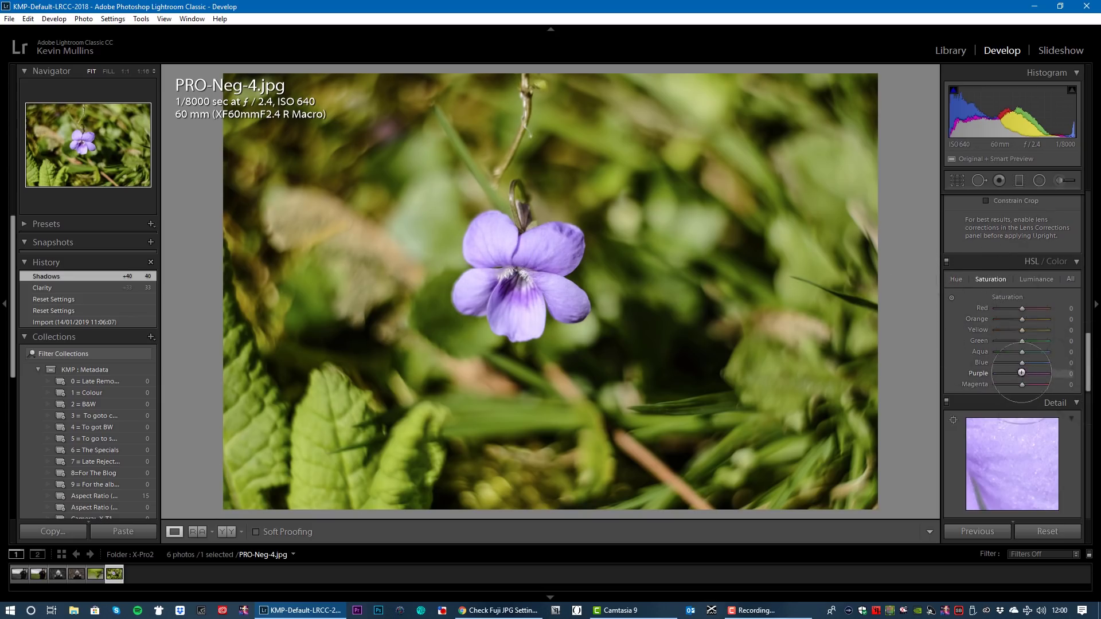
left_click_drag(1022, 372, 1018, 341)
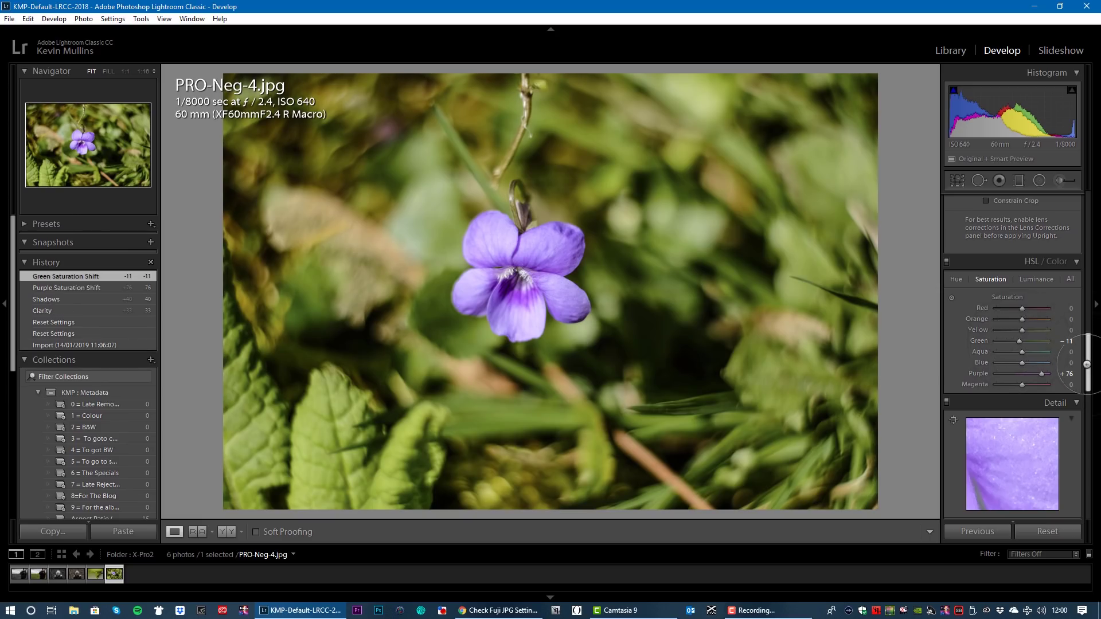
scroll(1061, 220, "up", 6)
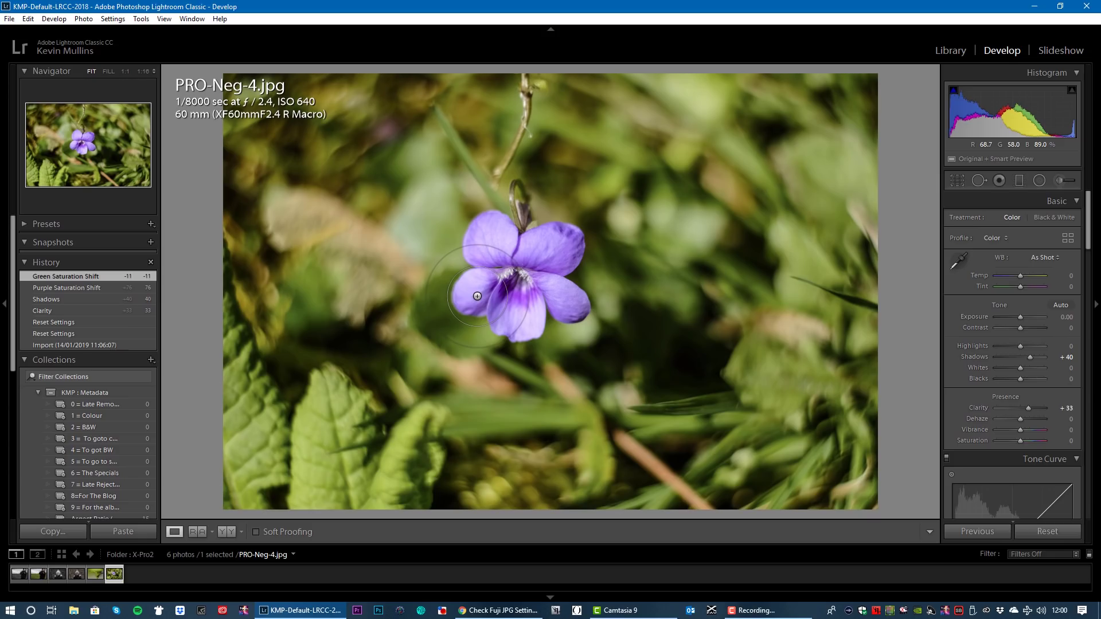
Step: Open the export settings for Wedding1.jpg in the X-T3 no-custom-settings folder and load the Hi-Res Finals preset
left_click(86, 307)
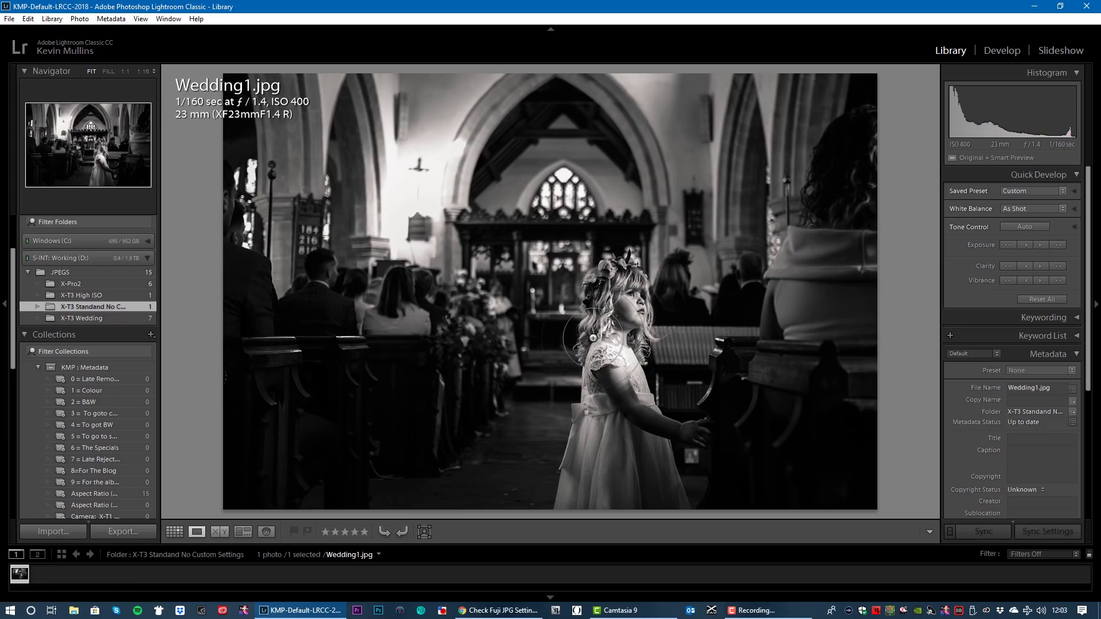
left_click(9, 18)
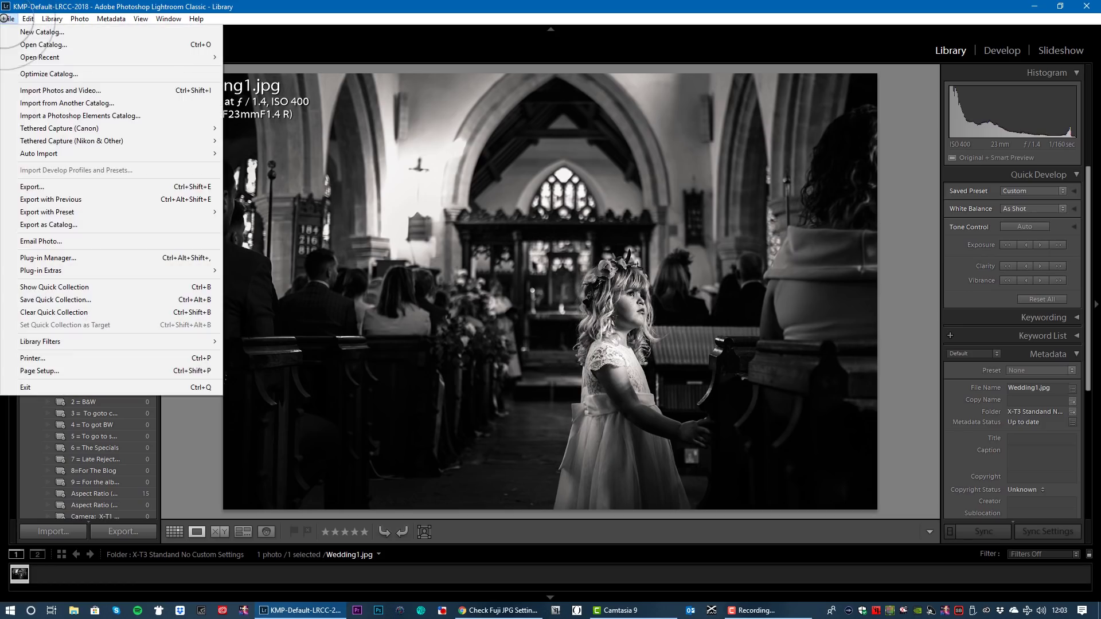
left_click(52, 184)
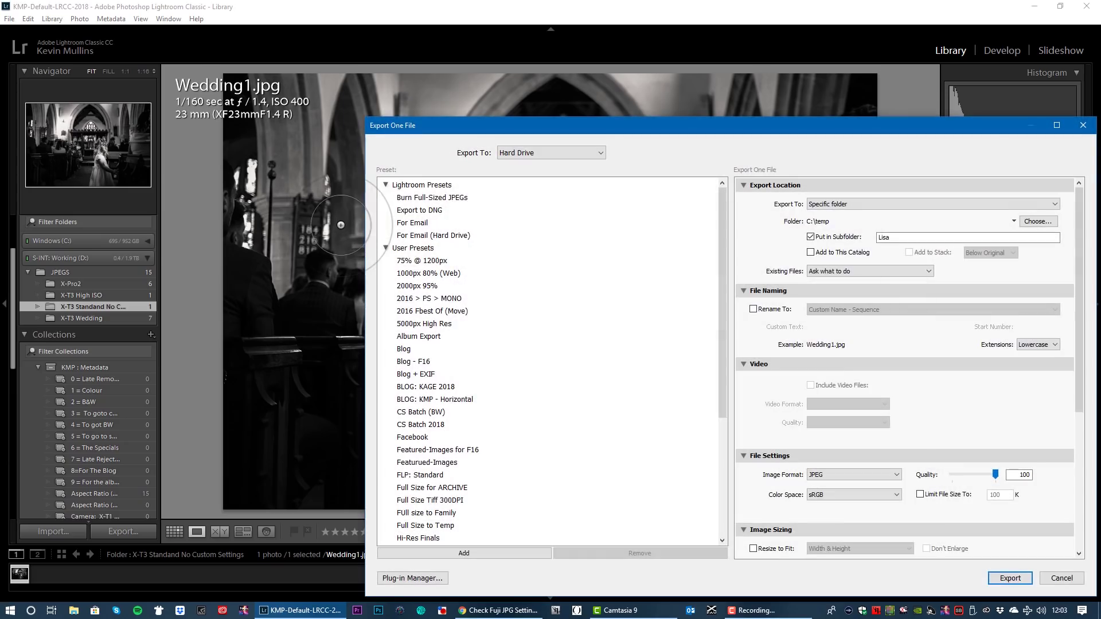
left_click_drag(837, 126, 732, 107)
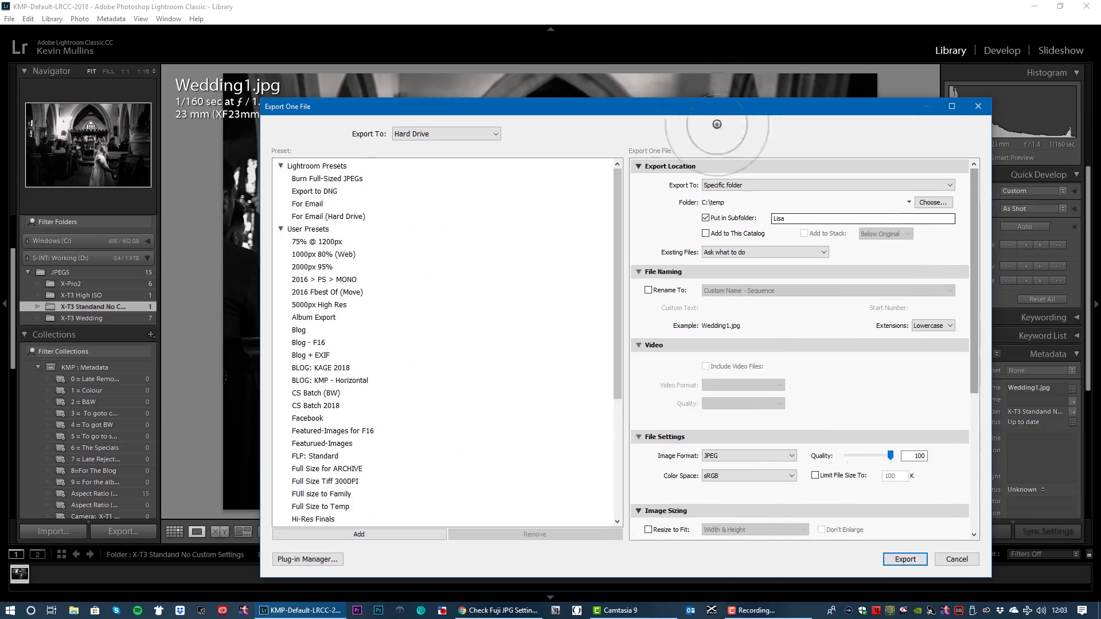
scroll(435, 253, "down", 5)
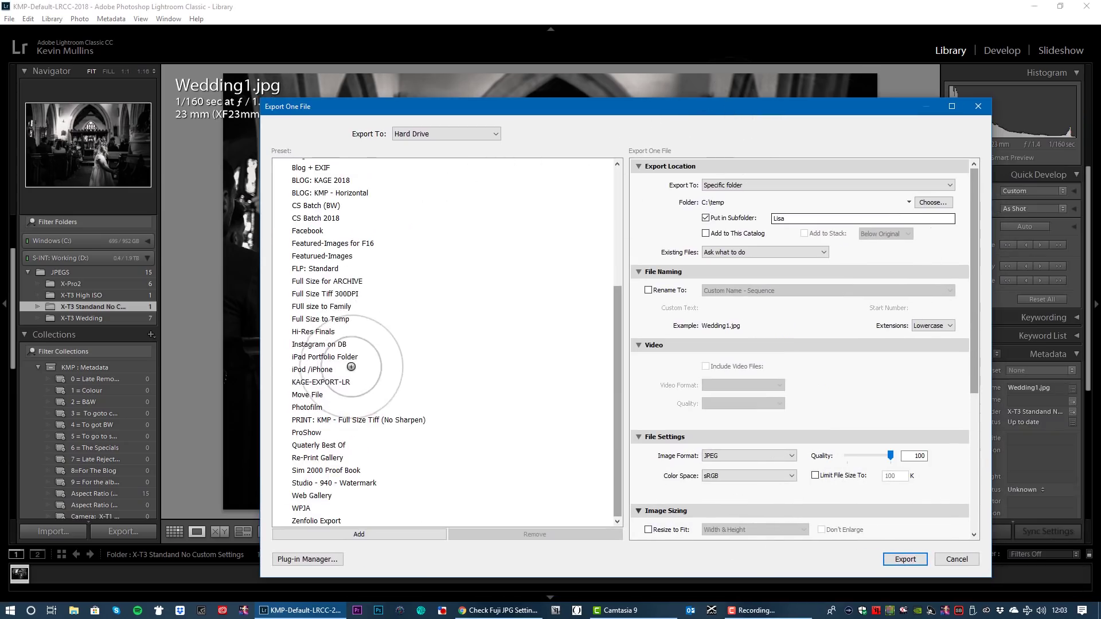
left_click(310, 332)
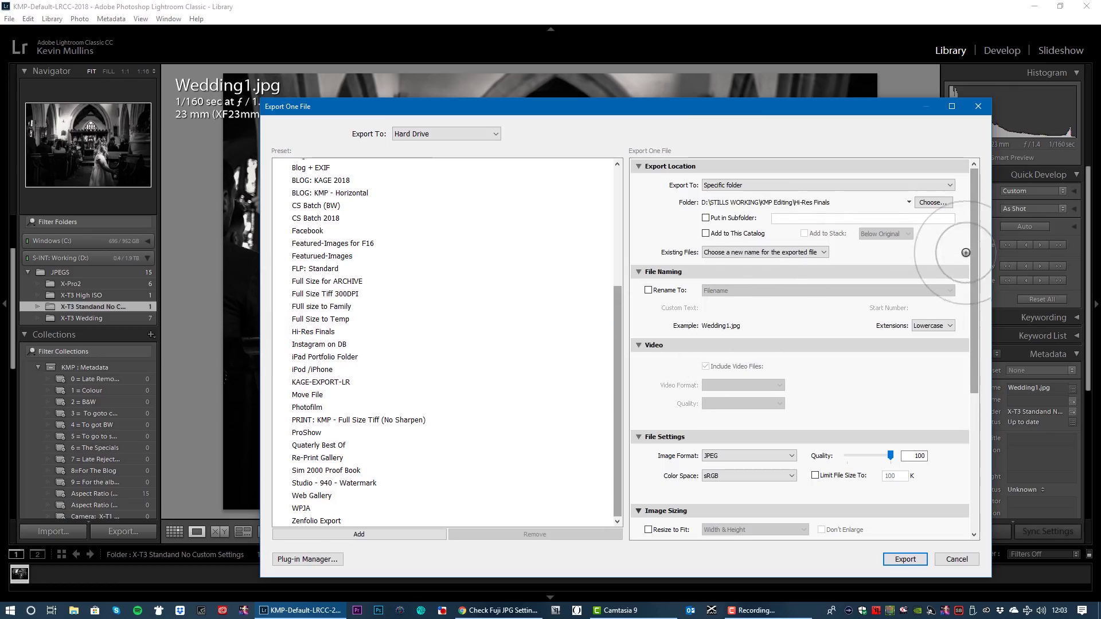
Step: Review the preset's file, sizing, output sharpening and metadata options, including the sharpening targets, and leave without exporting
scroll(974, 254, "down", 5)
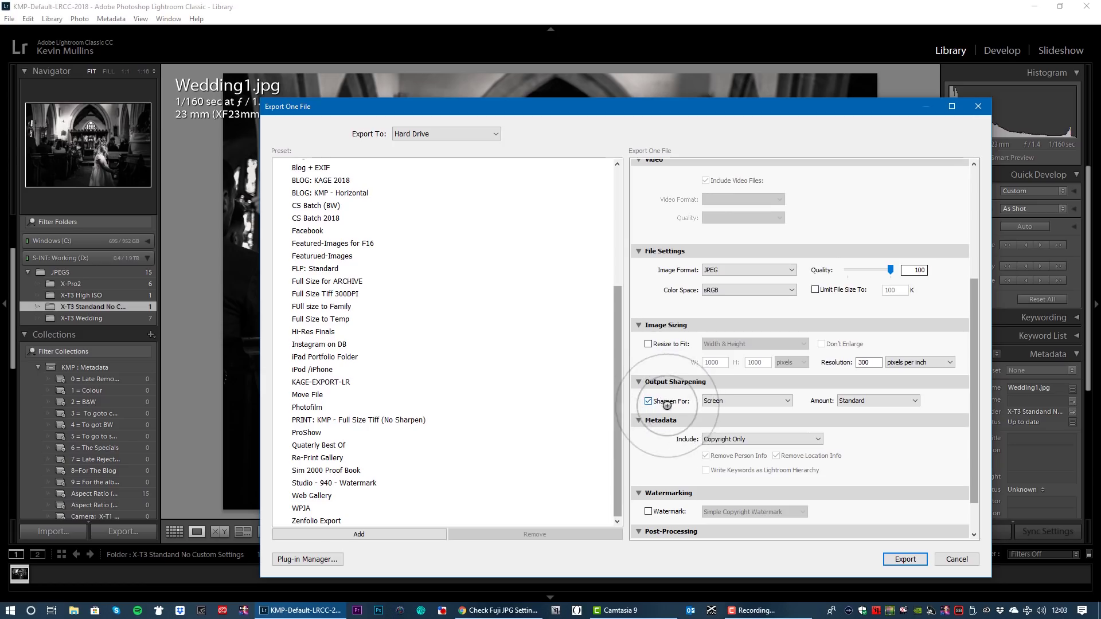
left_click(723, 401)
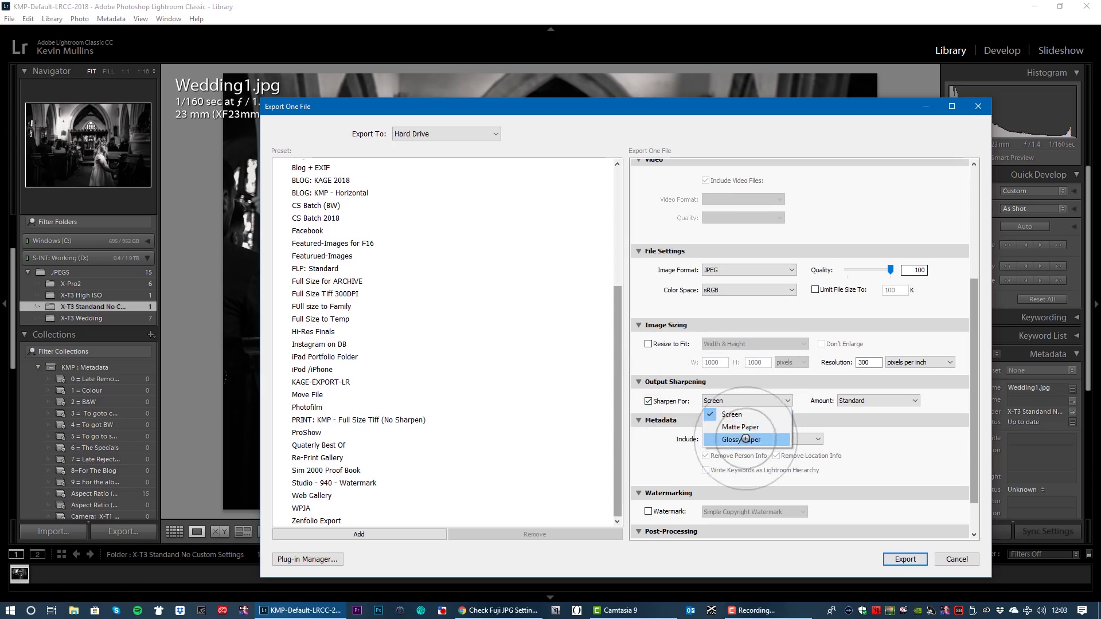
left_click(947, 400)
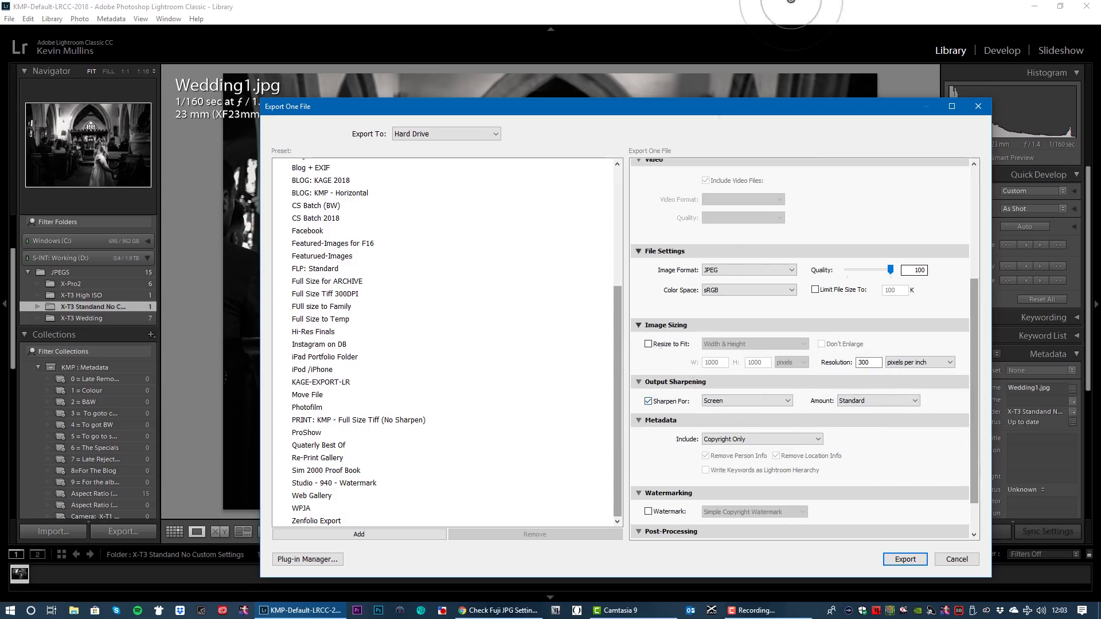
left_click(616, 357)
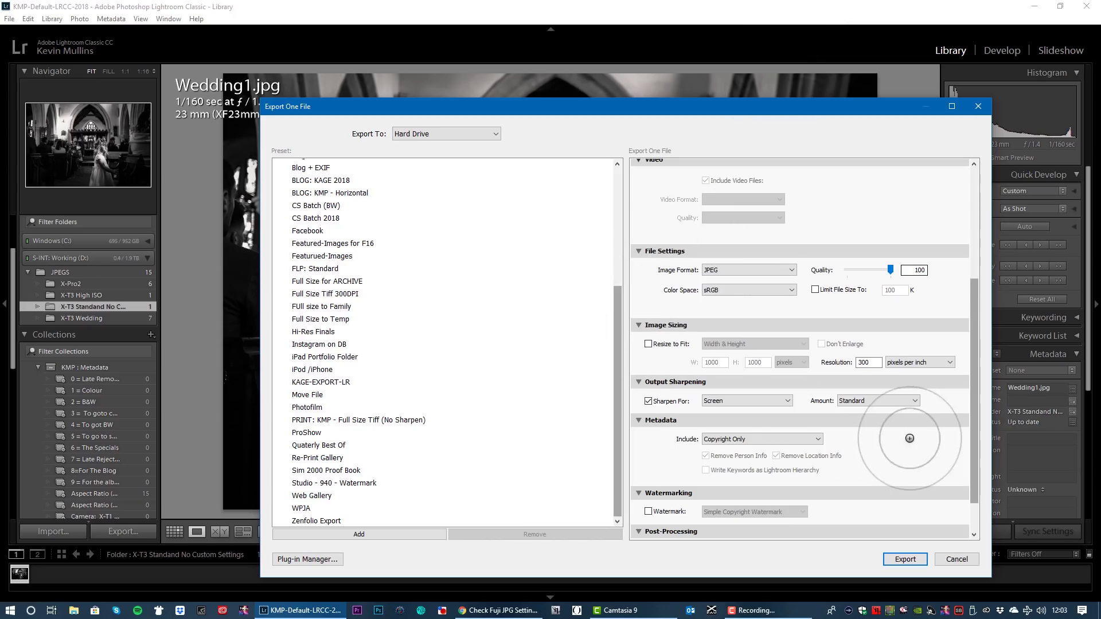
left_click_drag(975, 431, 974, 455)
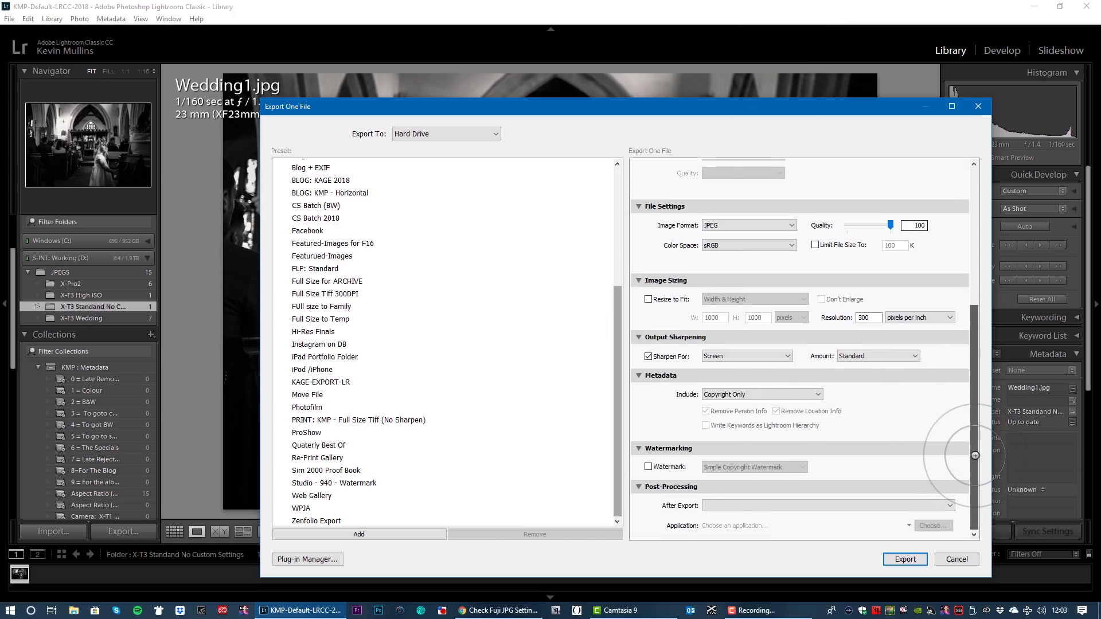
left_click(957, 558)
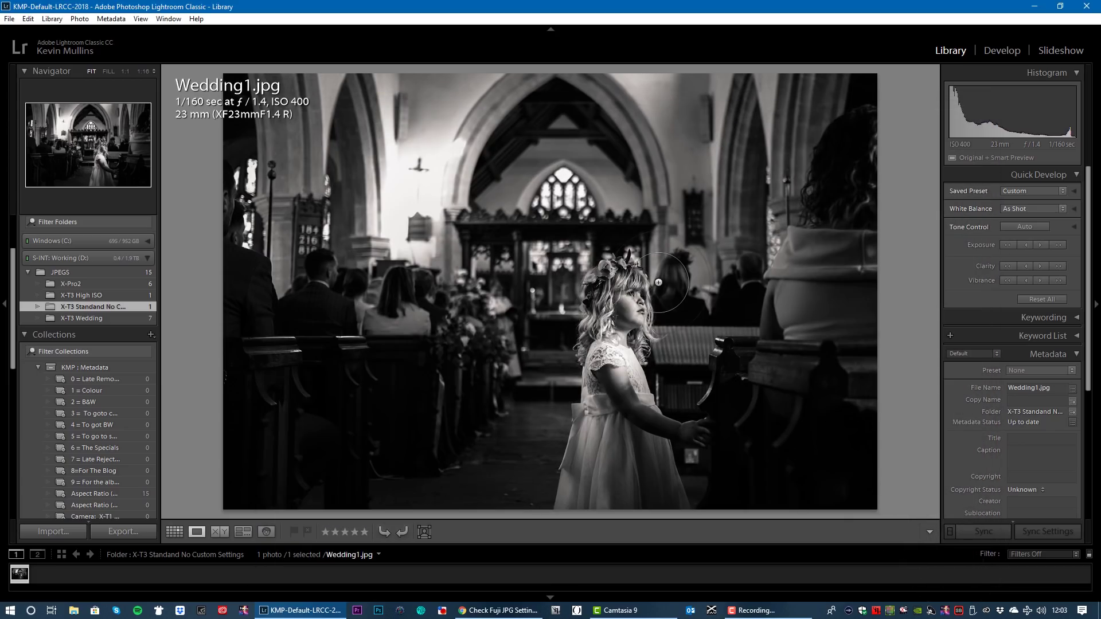
key("g")
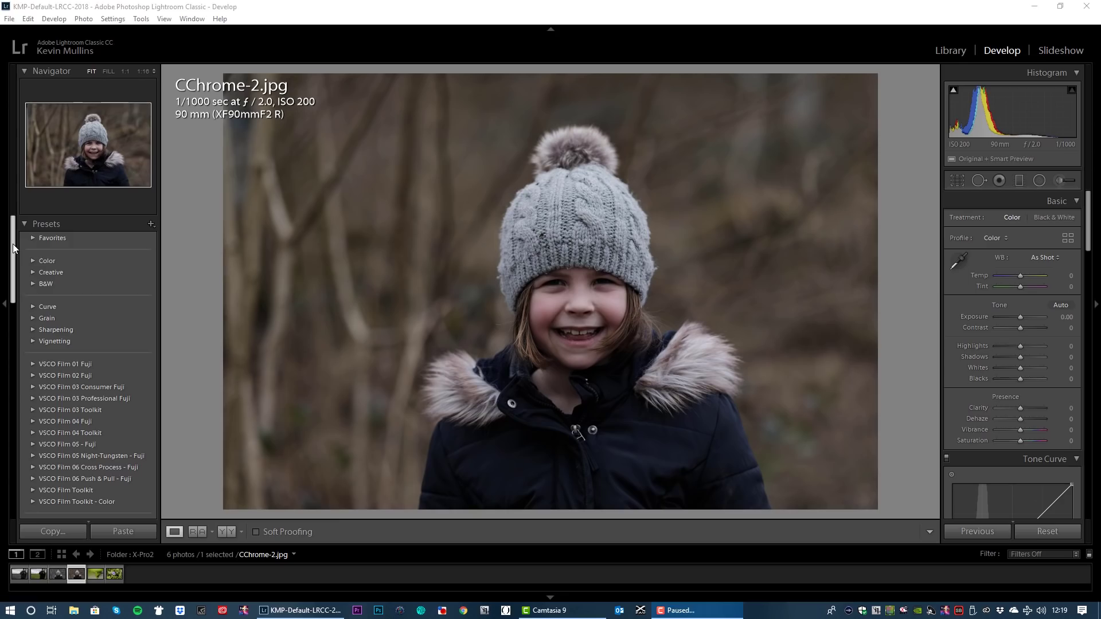
Step: Apply the KMP Punch JPEG user preset to CChrome-2.jpg and compare the portrait before and after
left_click_drag(13, 243, 1, 324)
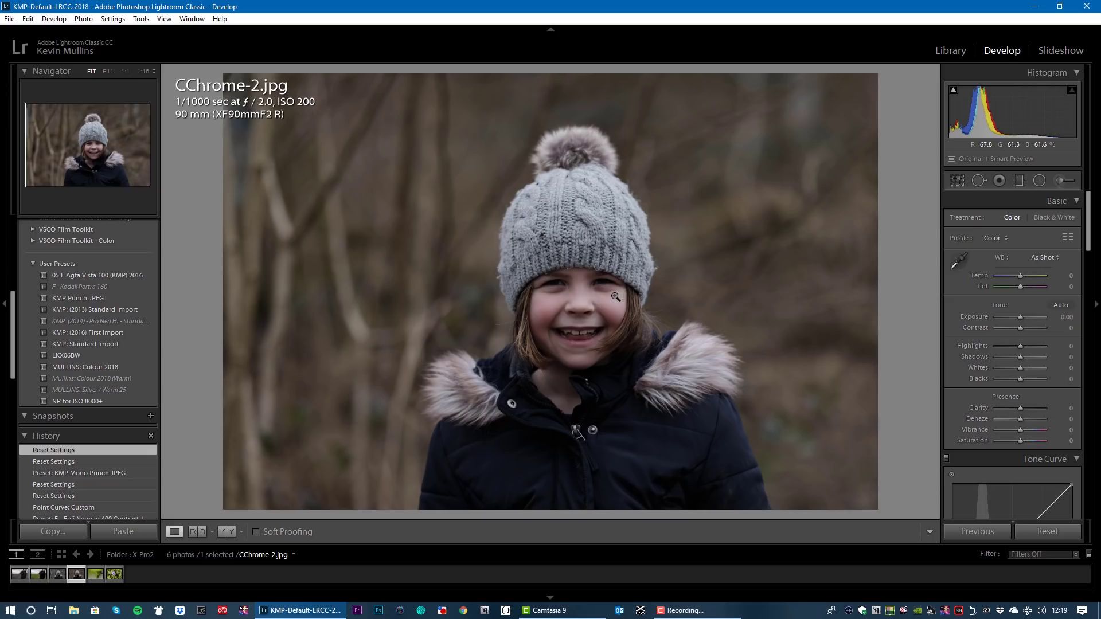
left_click(91, 298)
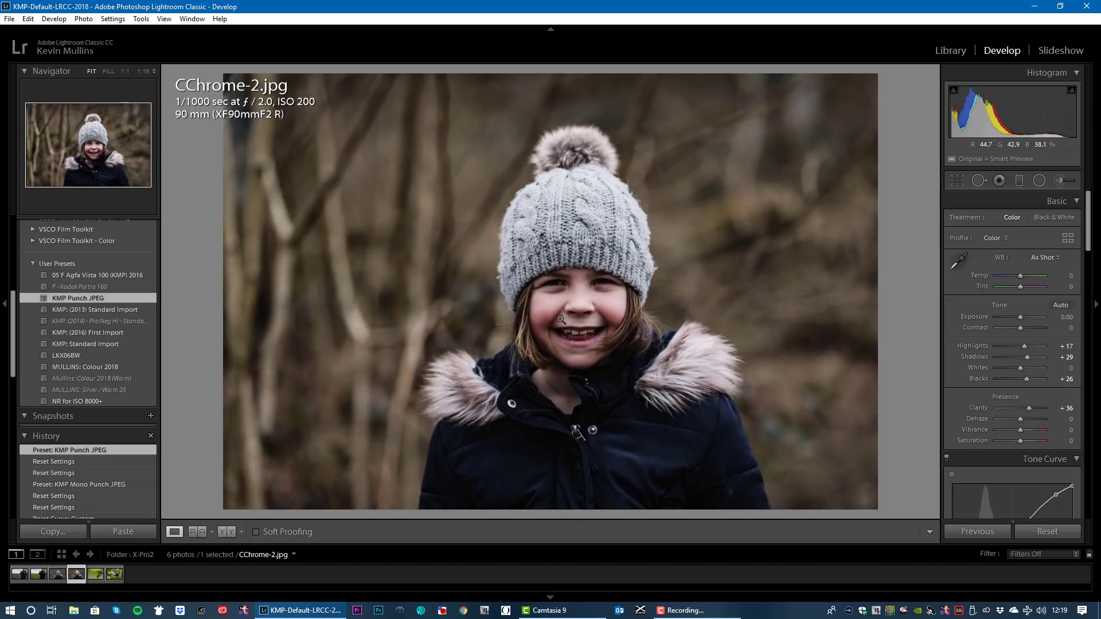
key("backslash")
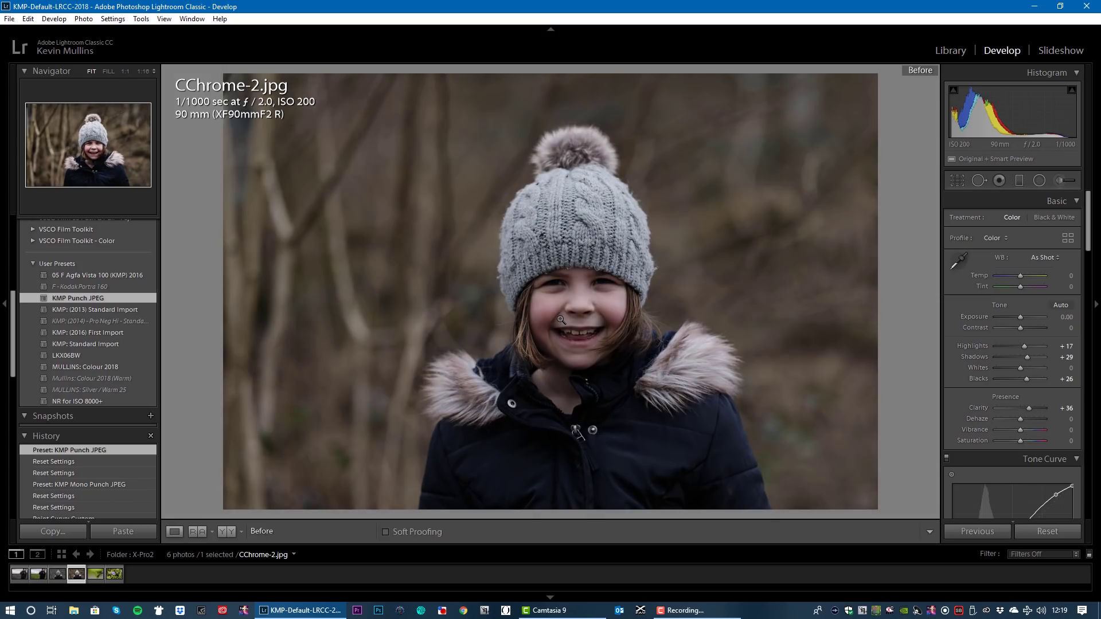
key("backslash")
key("backslash")
key("backslash")
key("backslash")
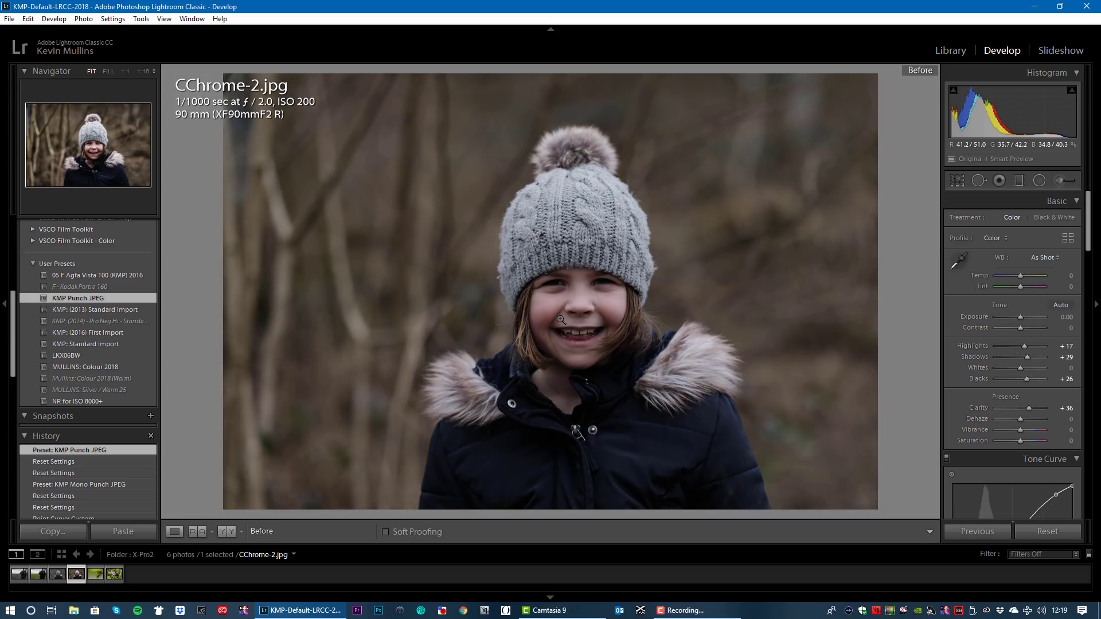
key("backslash")
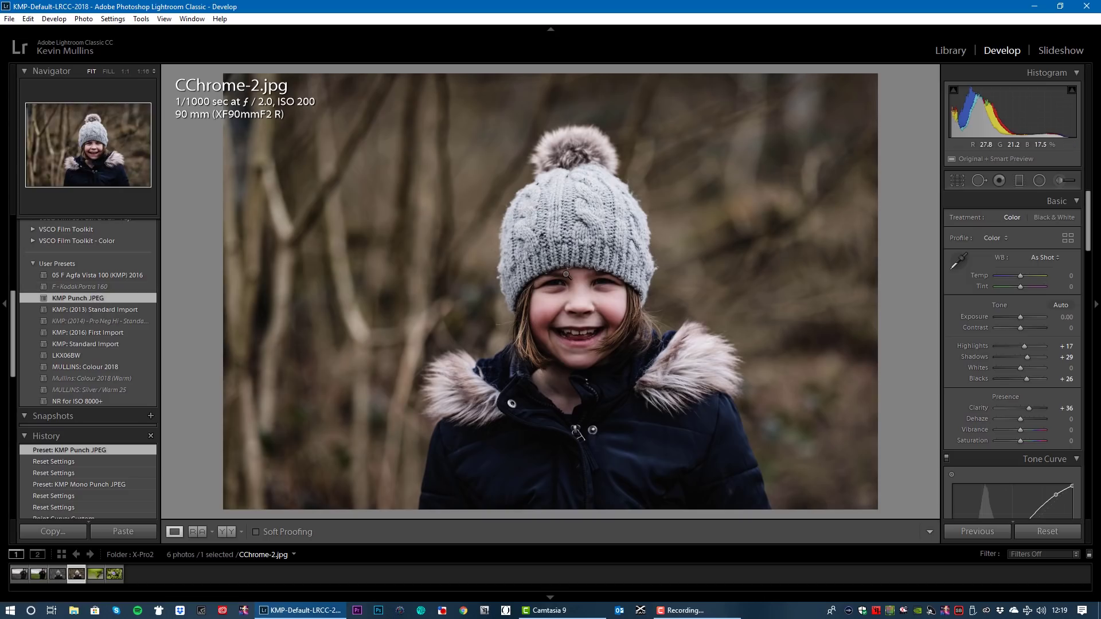
Step: Open the black-and-white portrait ACROS-G-2.jpg and reset its Develop settings
left_click(58, 574)
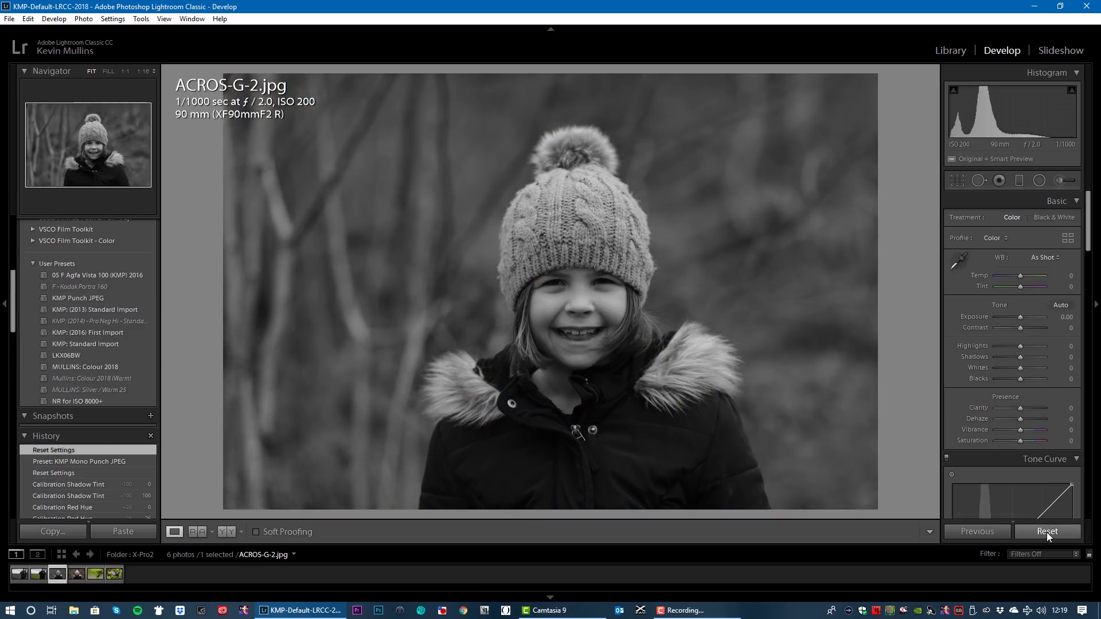
left_click(1047, 532)
left_click(1046, 532)
left_click(1046, 532)
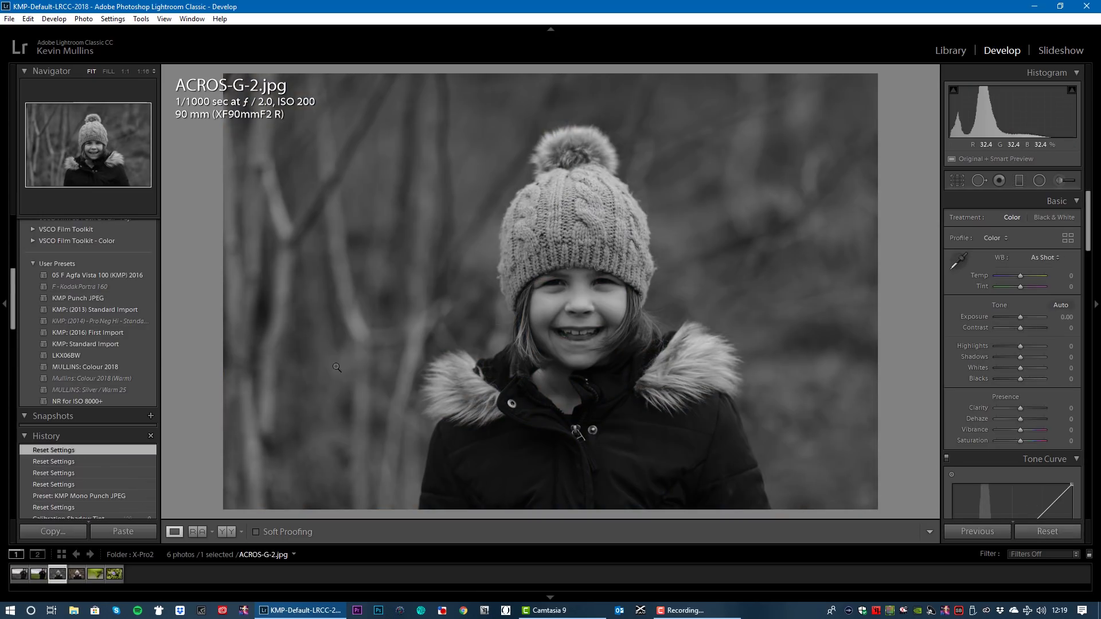
Step: Apply the KMP Punch JPEG preset to the black-and-white portrait and compare it with the original
left_click(91, 297)
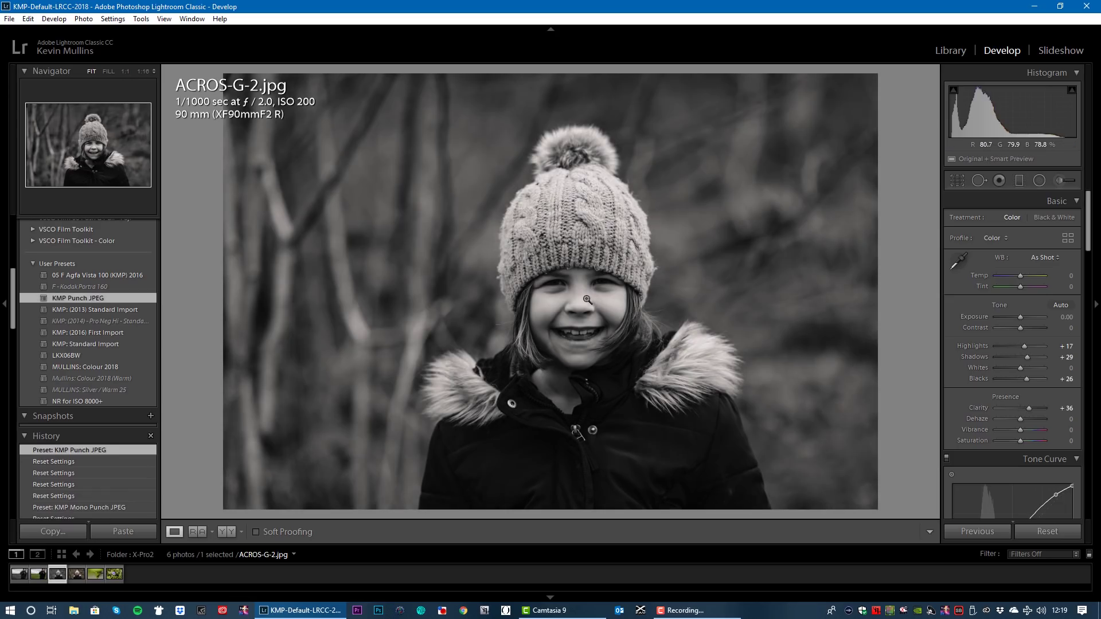
key("backslash")
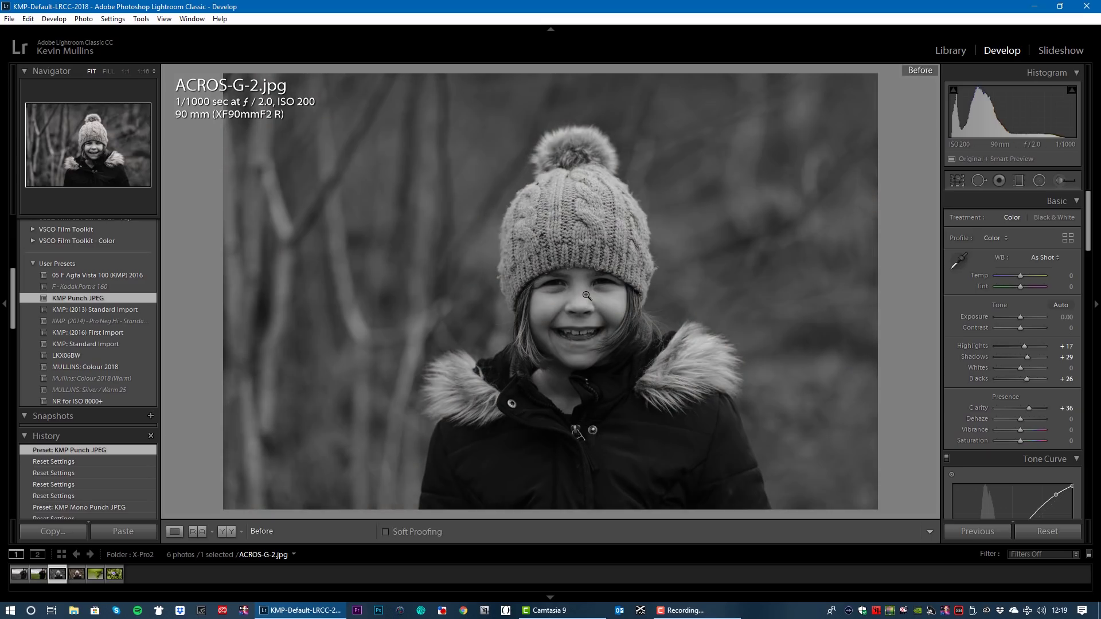
key("backslash")
key("backslash")
key("backslash")
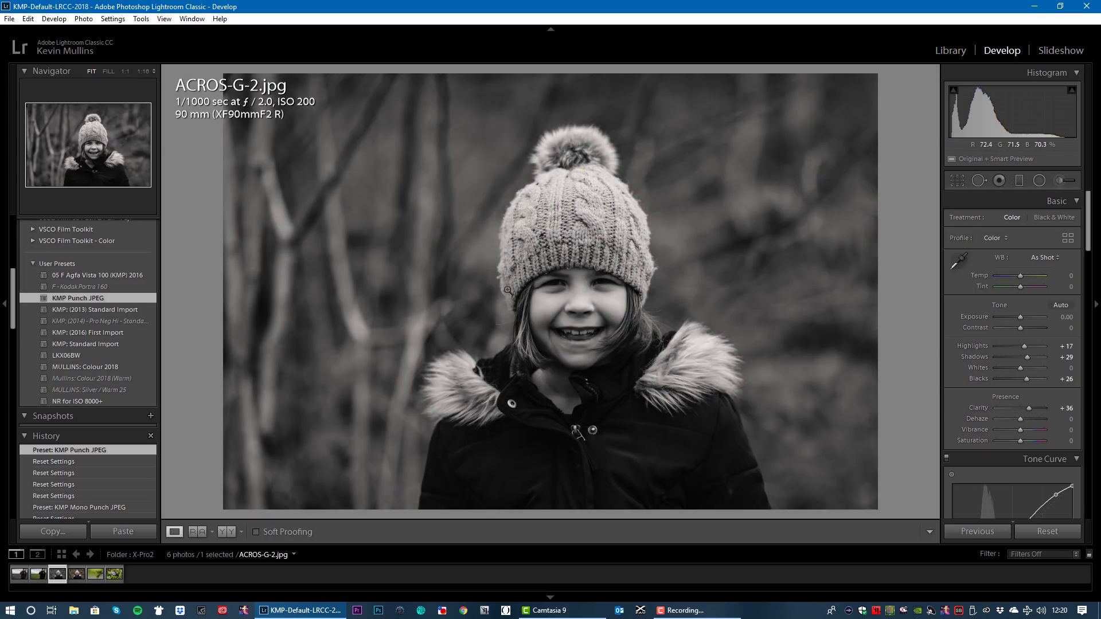
Step: Open MEYEROWITZ.jpg from the X-T3 Wedding folder for editing in Develop
left_click(947, 50)
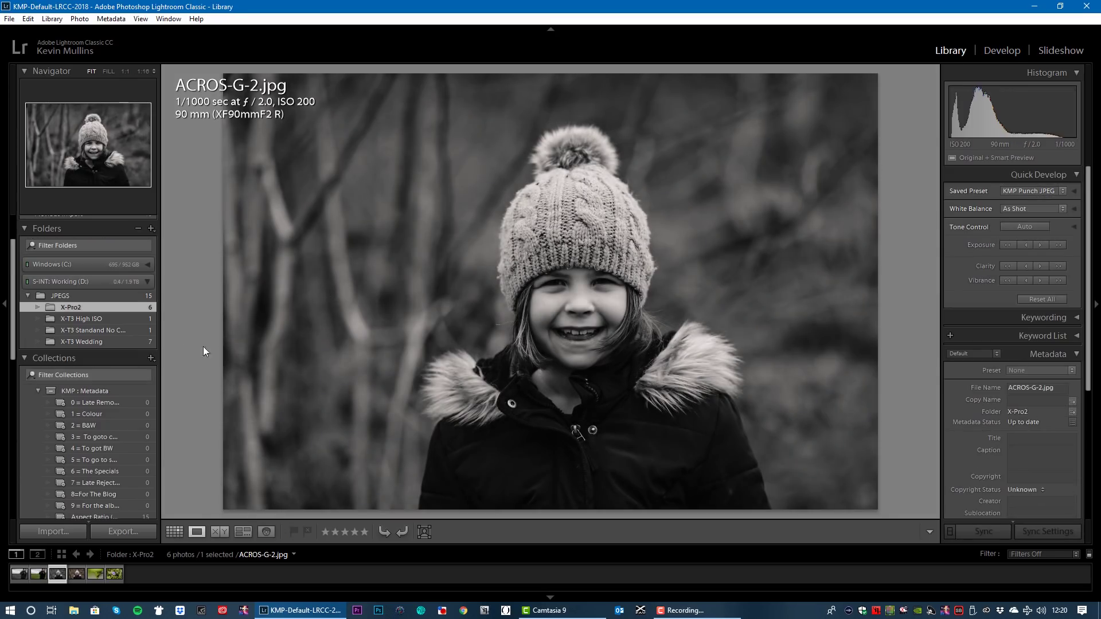
left_click(105, 341)
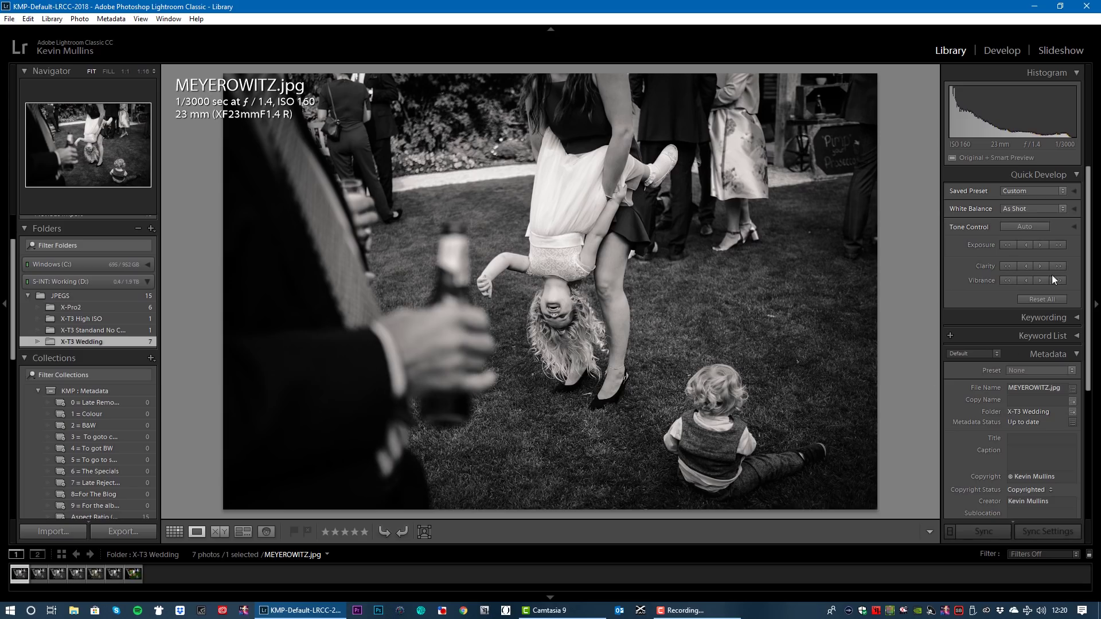
left_click(995, 51)
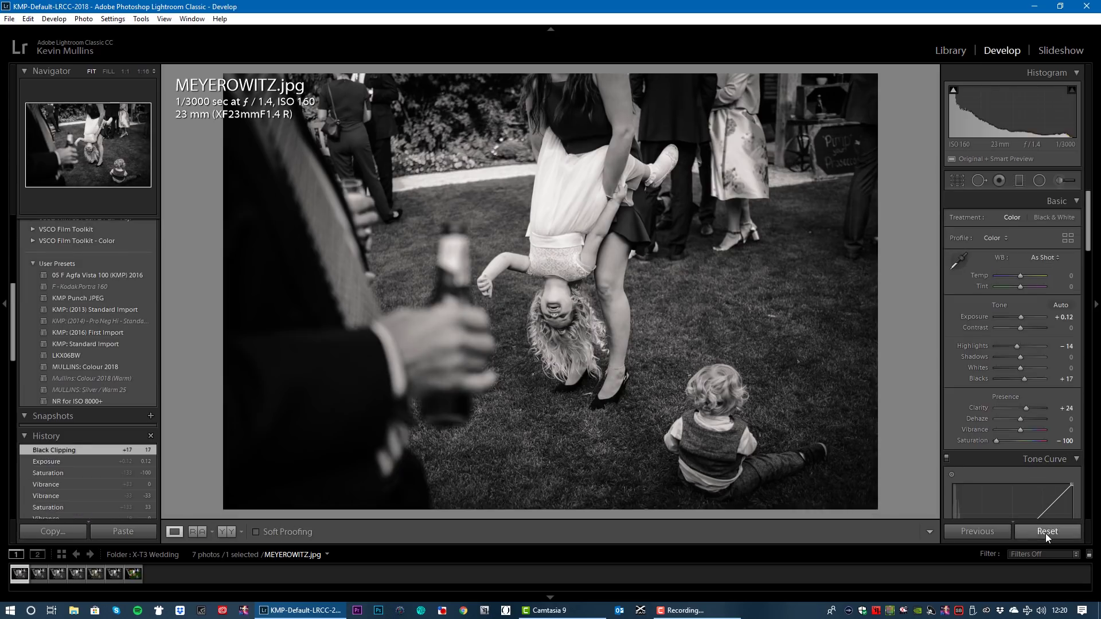
Step: Replace the Develop settings of MEYEROWITZ.jpg with the KMP Punch JPEG preset and lower Highlights to -33
left_click(1044, 533)
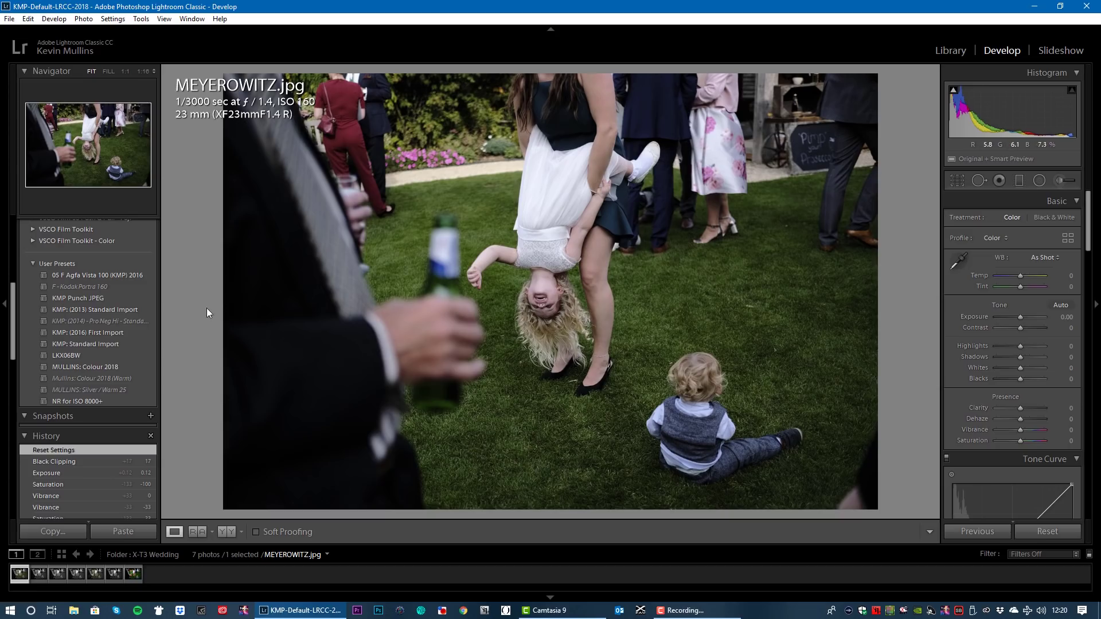
left_click(106, 300)
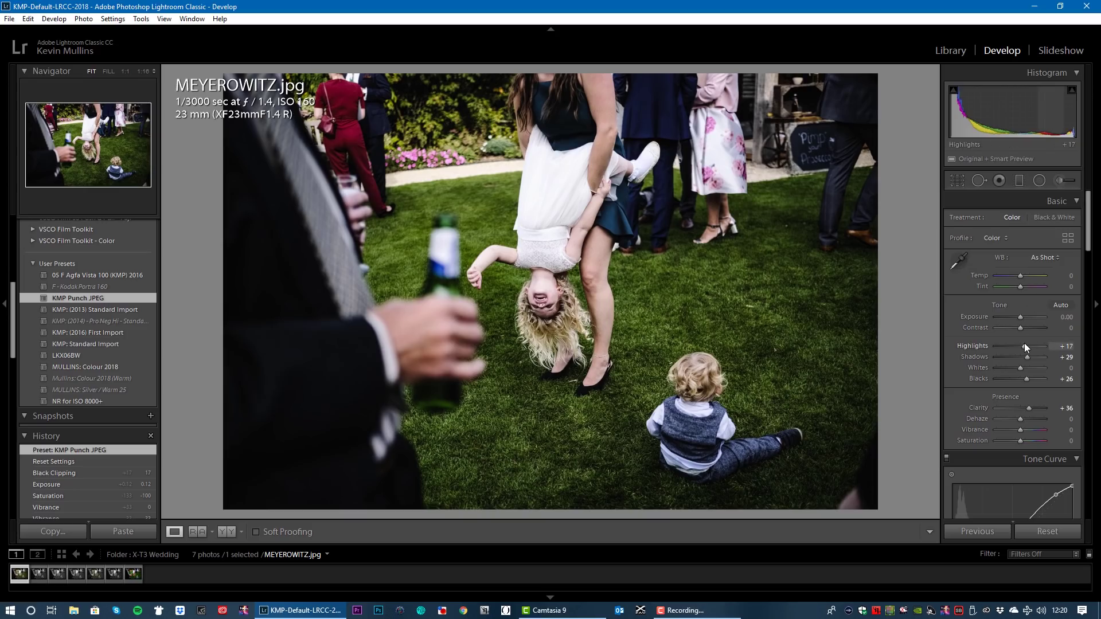
left_click_drag(1024, 344, 1012, 344)
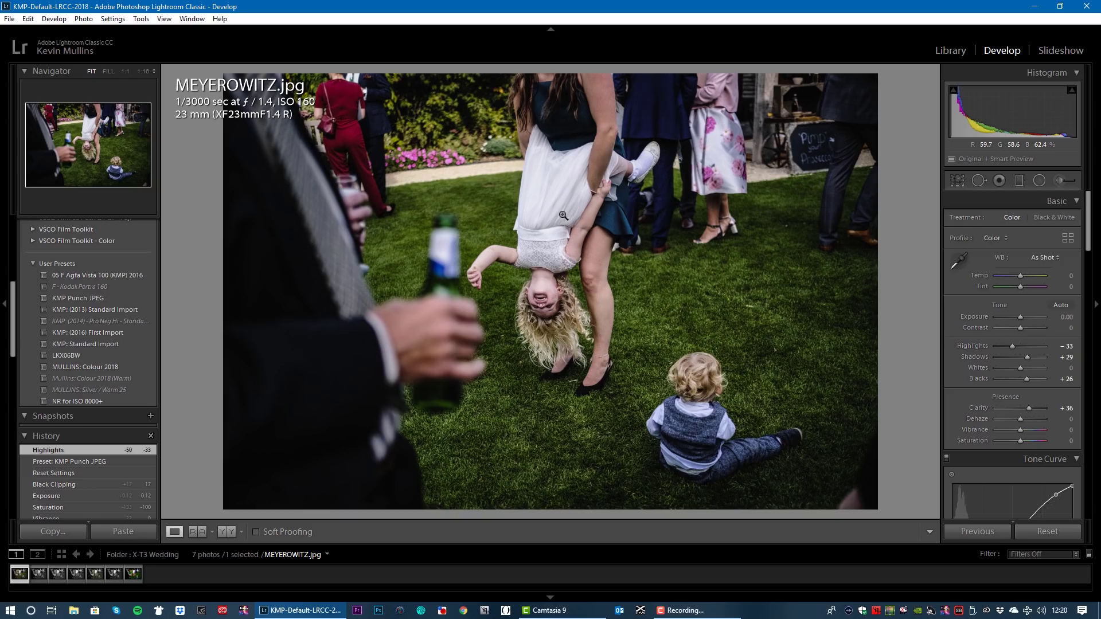
Step: Replace the Develop settings of MULLINS DAY.jpg with the KMP Punch JPEG preset and lower Highlights to -29
left_click(36, 574)
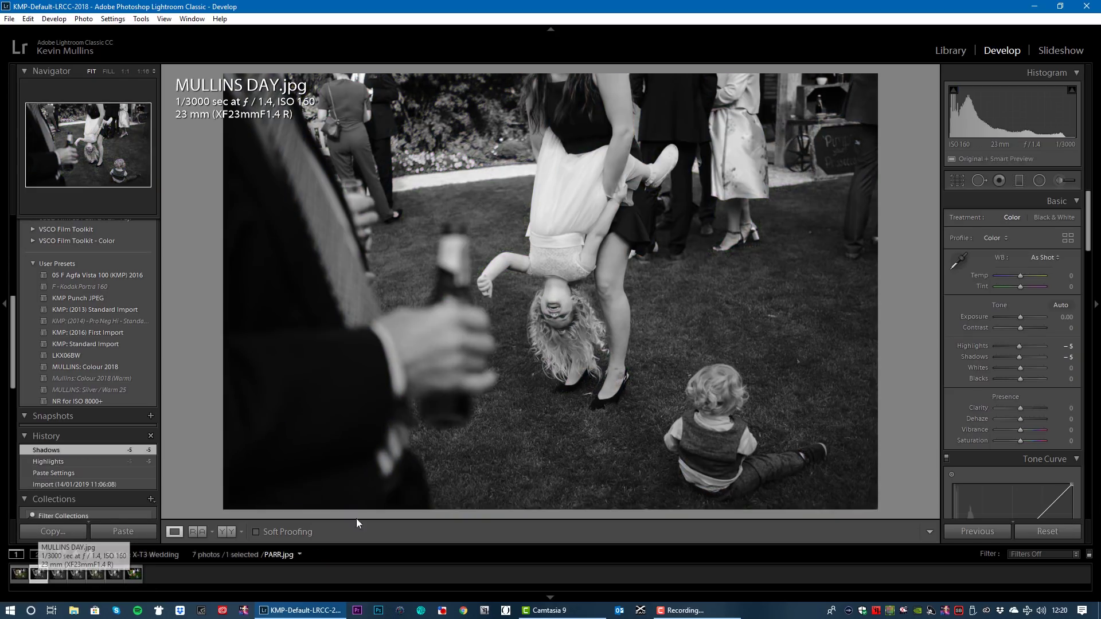
left_click(1047, 532)
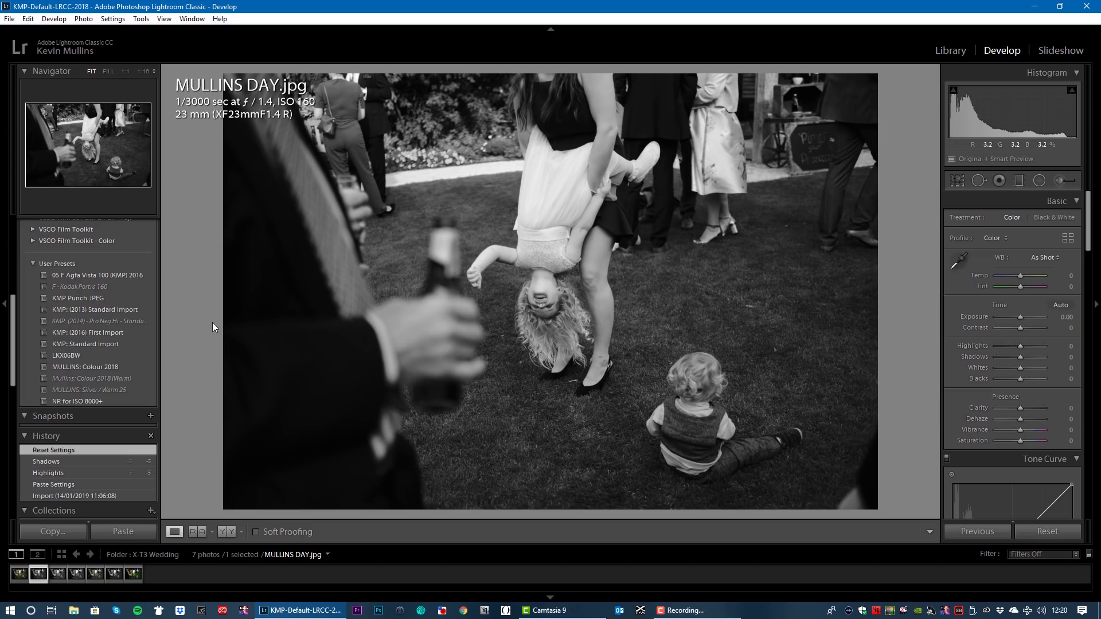
left_click(99, 298)
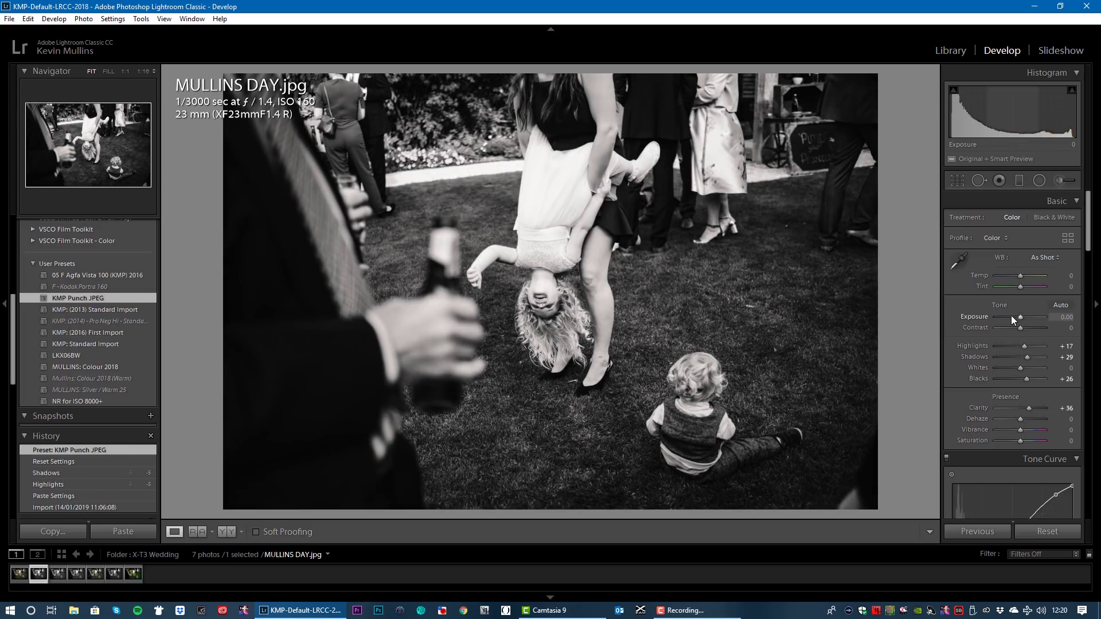
left_click_drag(1026, 345, 1015, 345)
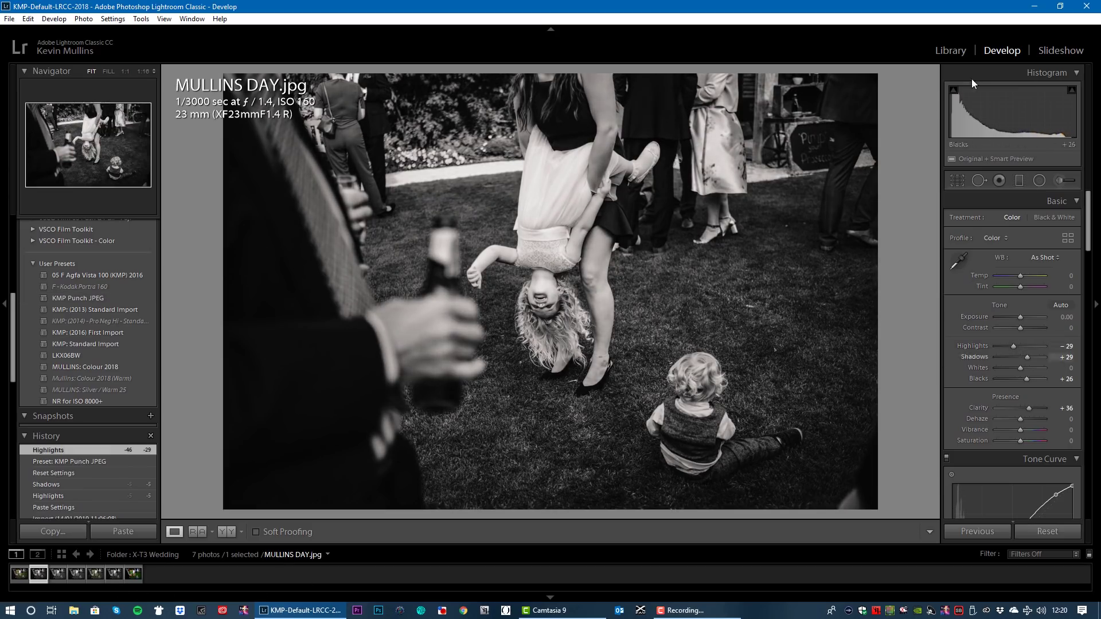
Step: Open ACROS-R-1.jpg from the X-Pro2 folder for editing in Develop
left_click(953, 52)
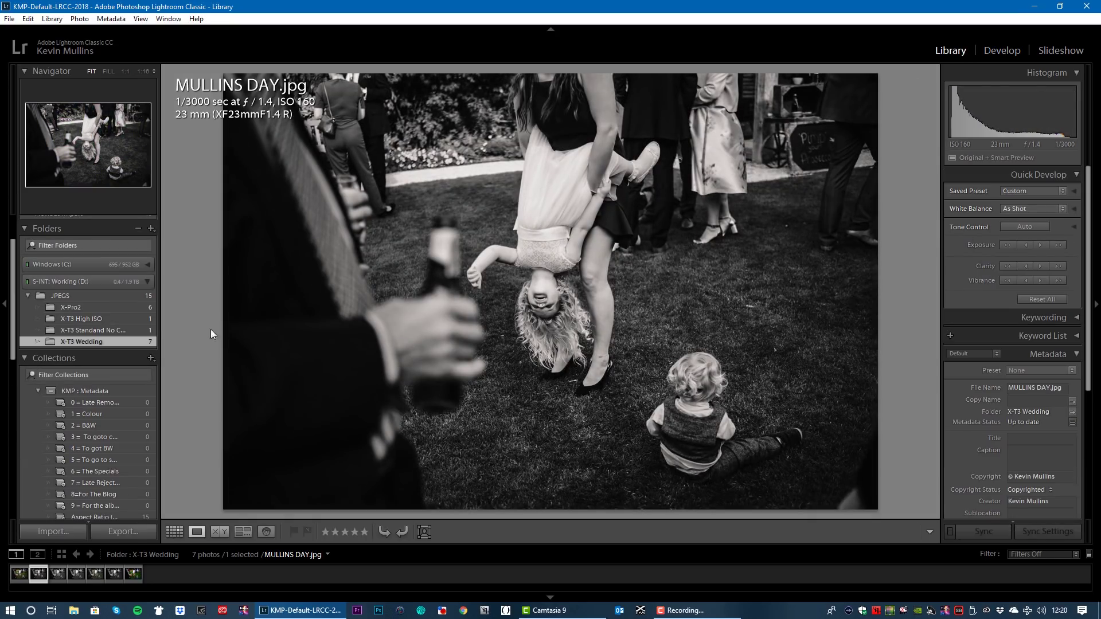
left_click(77, 308)
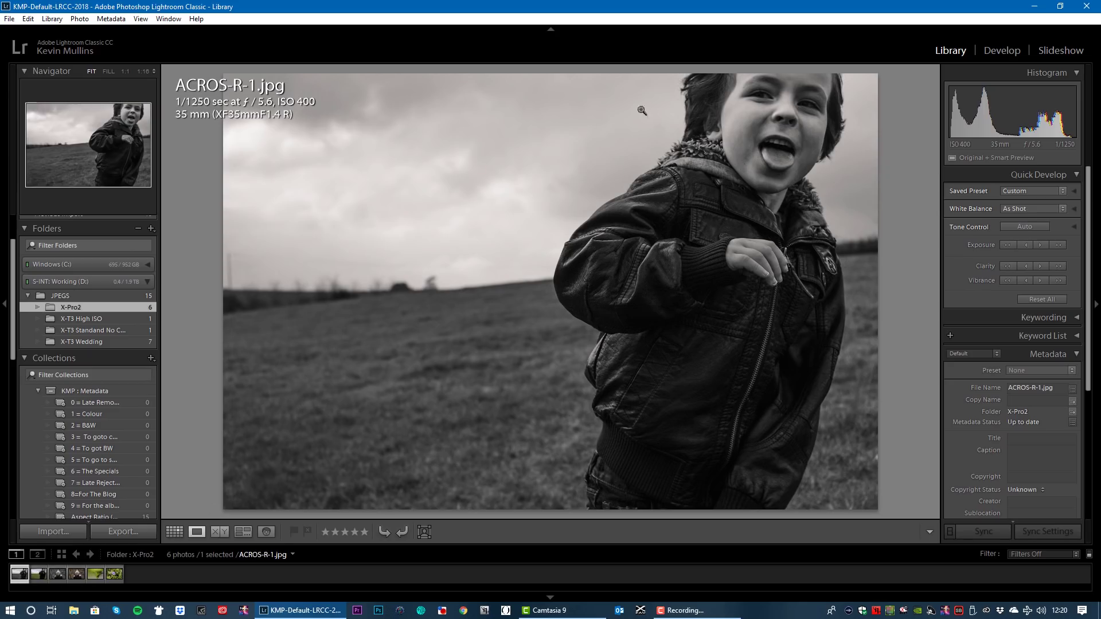
left_click(987, 50)
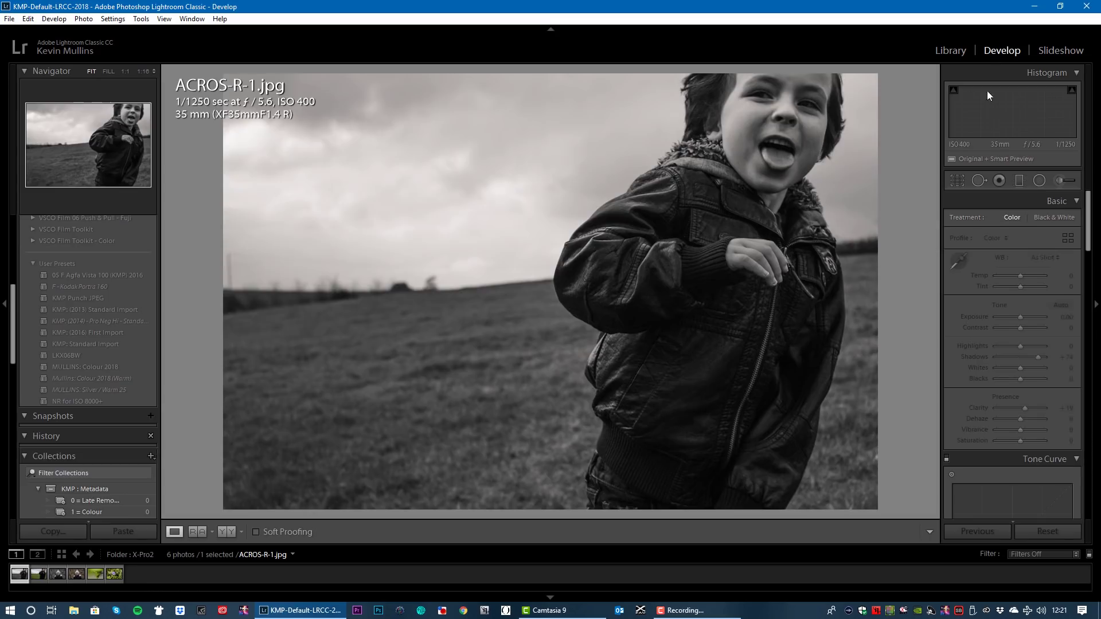
Step: Replace the Develop settings of ACROS-R-1.jpg with the KMP Punch JPEG preset and raise Shadows to +57
left_click(1047, 532)
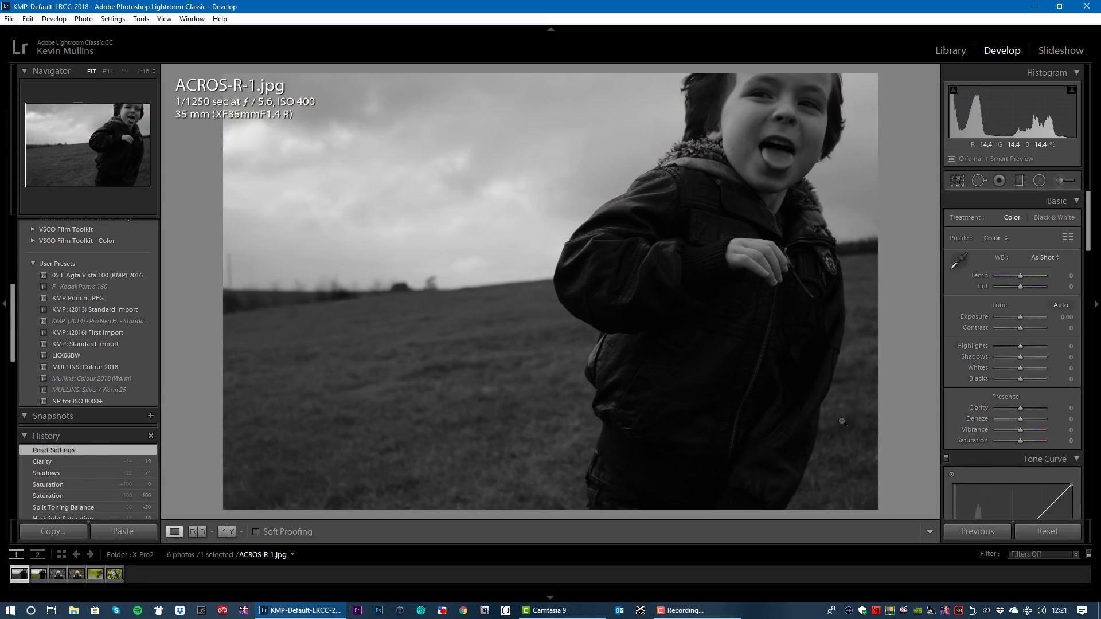
left_click(1043, 534)
left_click(101, 297)
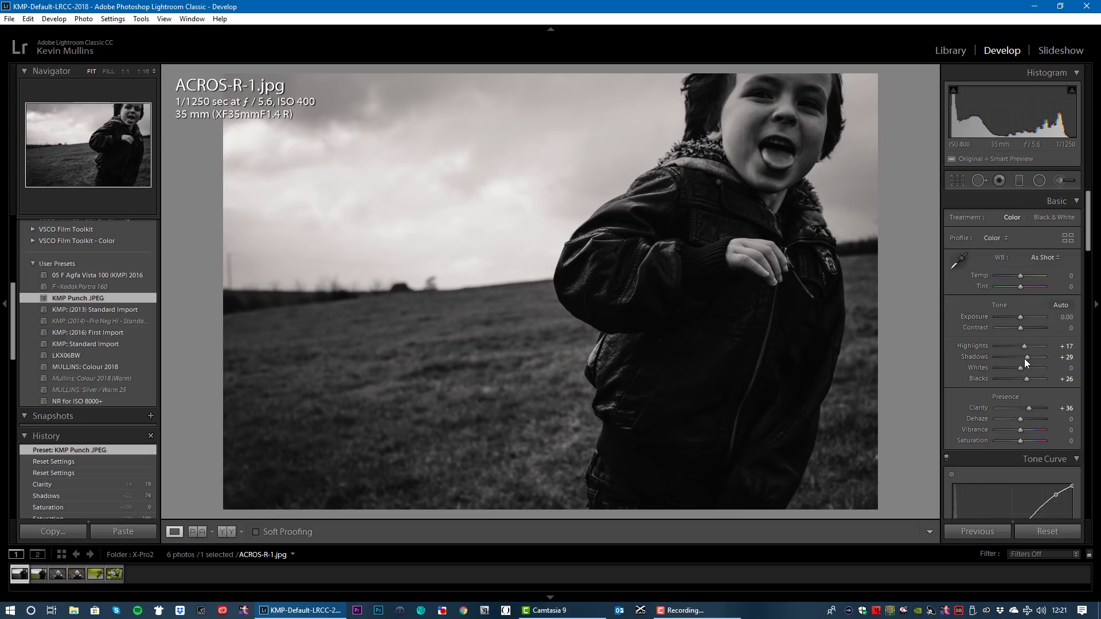
left_click_drag(1024, 359, 1034, 356)
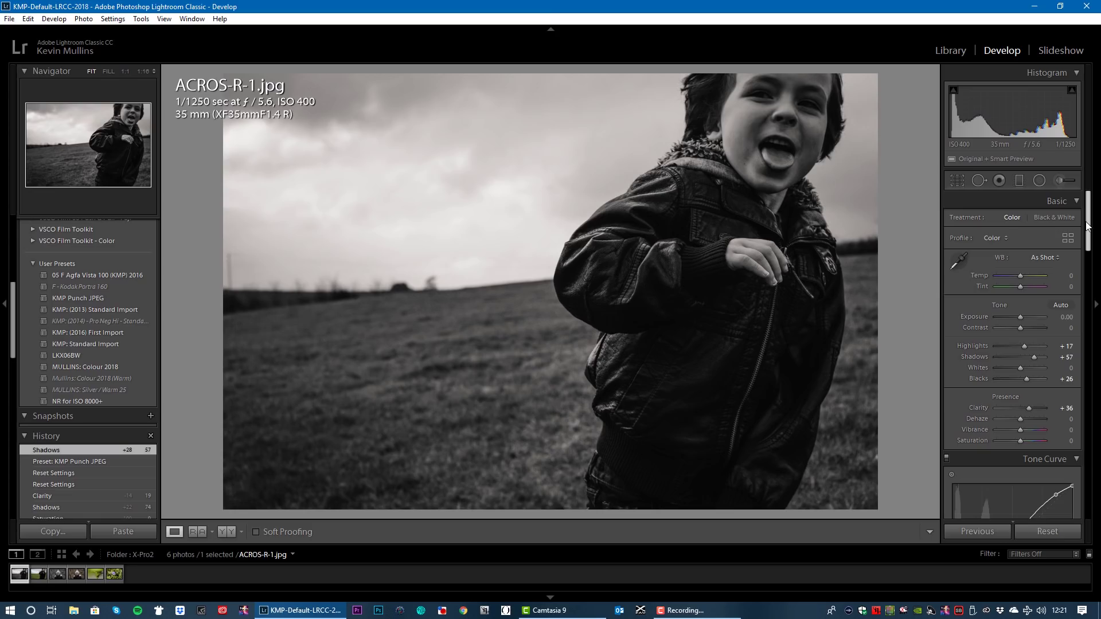
Step: Open the black-and-white portrait ACROS-G-2.jpg, then reset it and reapply the KMP Punch JPEG preset
left_click(75, 573)
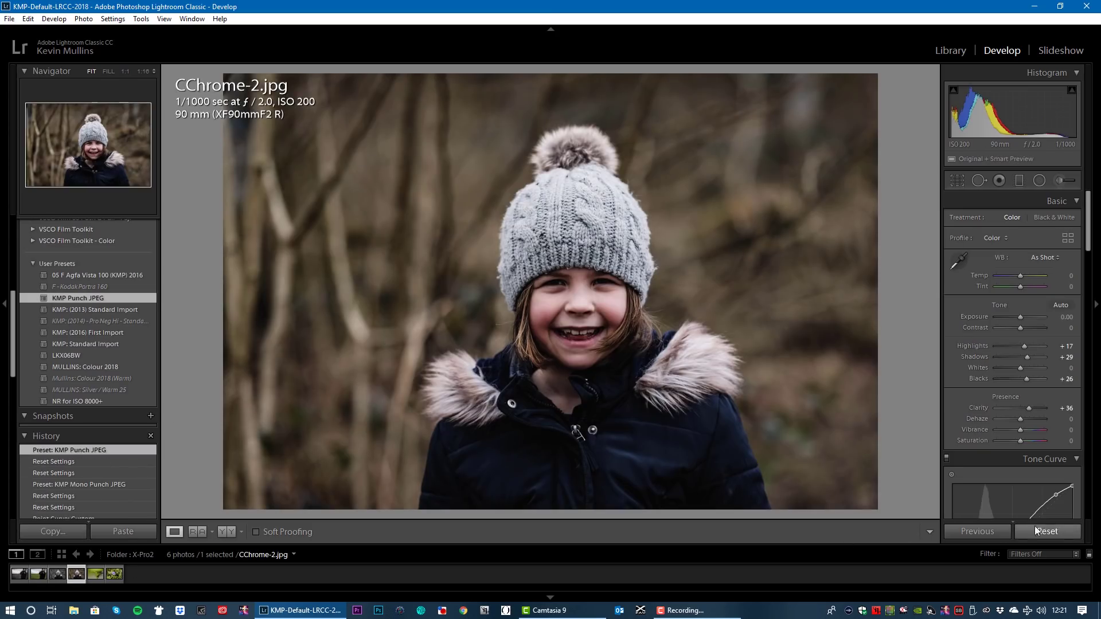
left_click(60, 574)
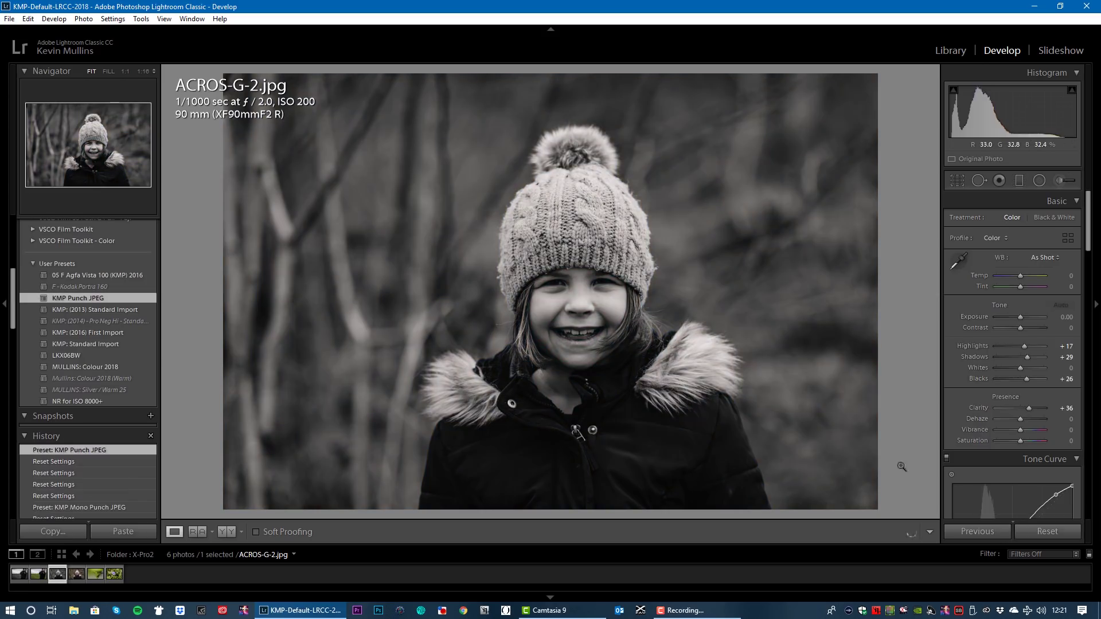
left_click(1040, 531)
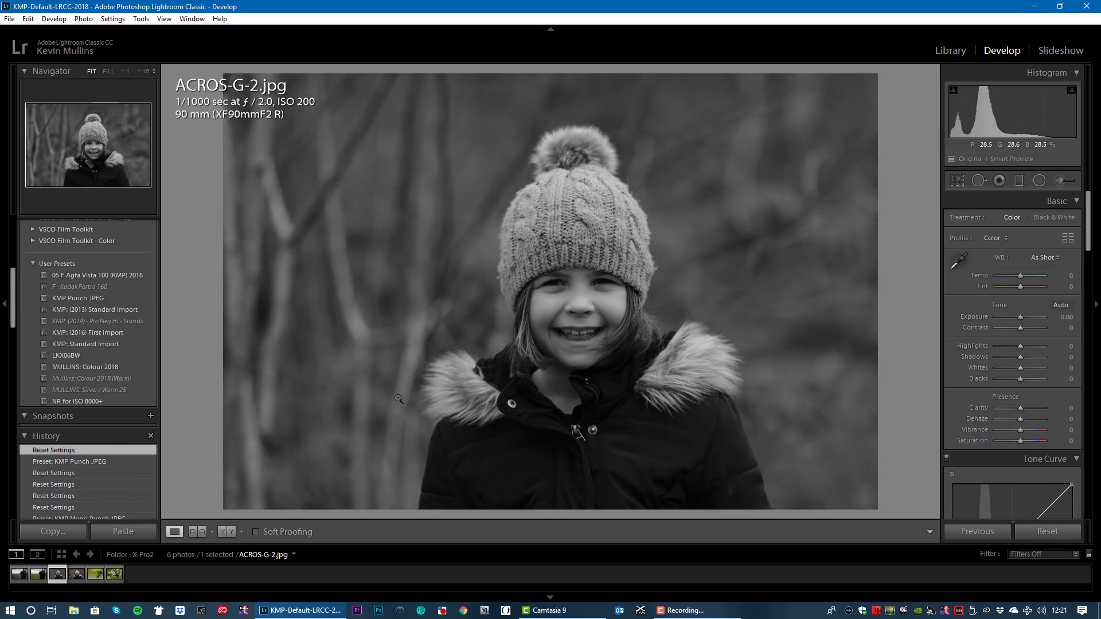
left_click(99, 298)
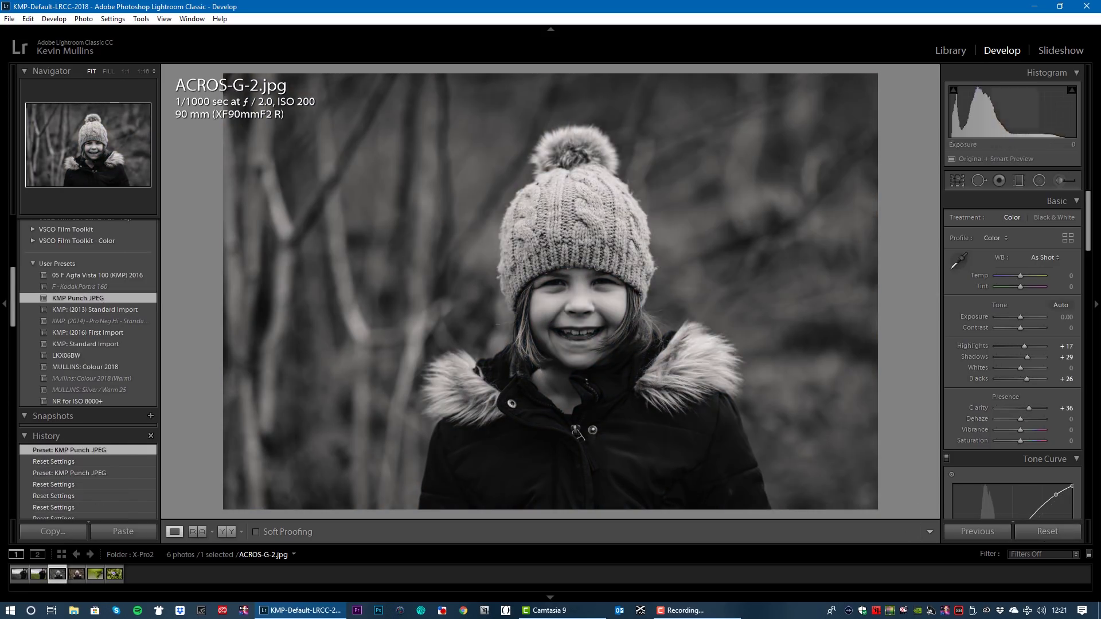
Step: Brighten the girl's face with an Adjustment Brush stroke at 0.26 exposure and close the brush
scroll(1086, 224, "down", 5)
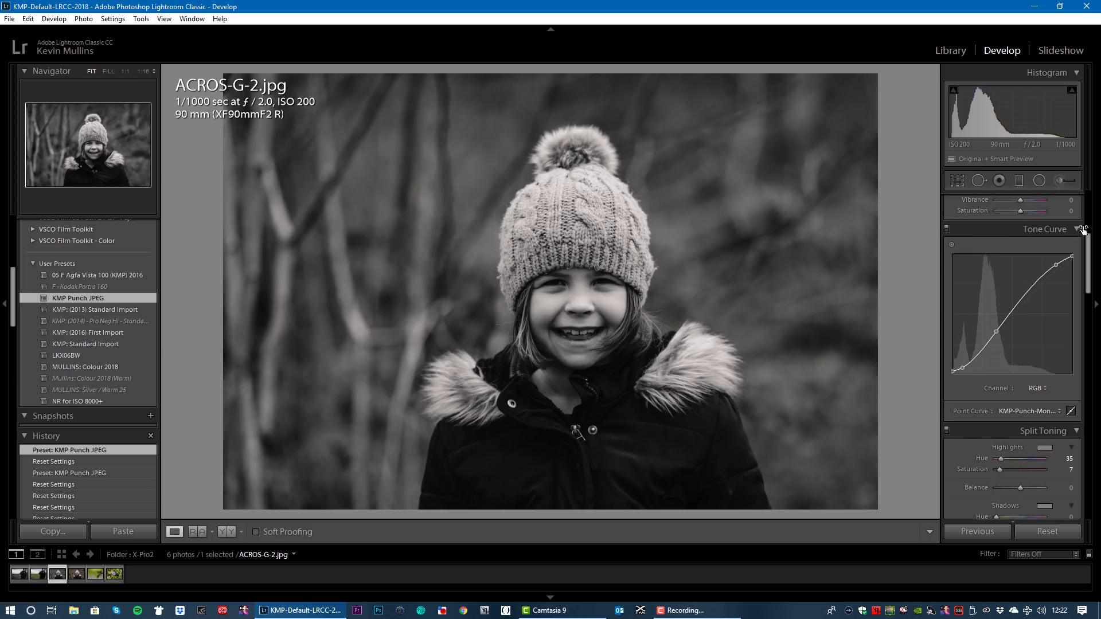
left_click(1059, 181)
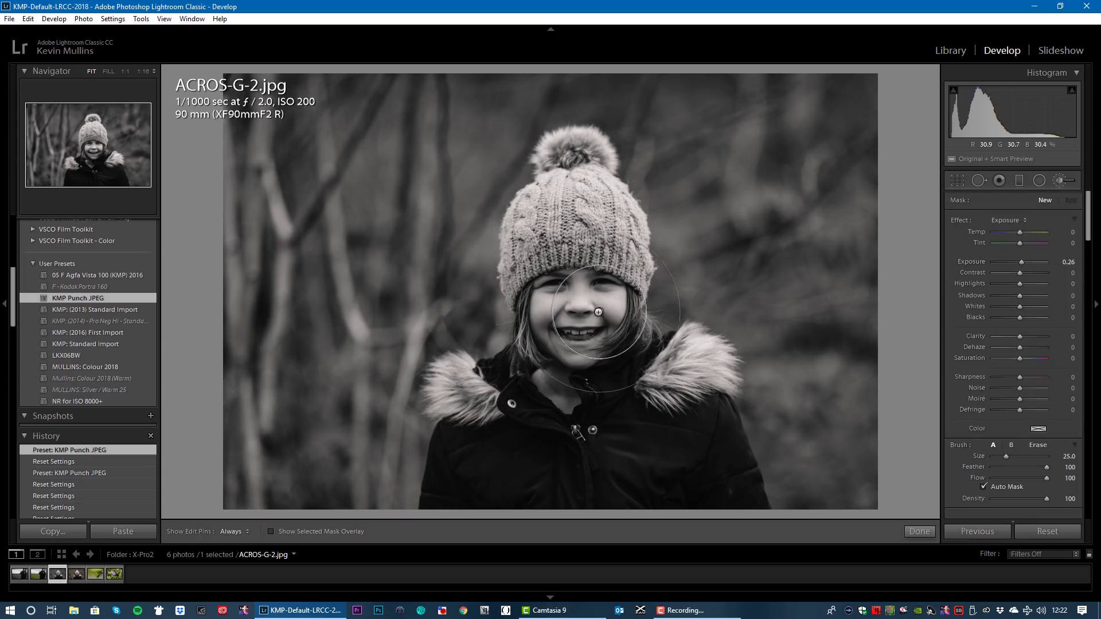
mouse_move(582, 298)
left_mouse_down()
mouse_move(602, 315)
mouse_move(581, 301)
left_mouse_up()
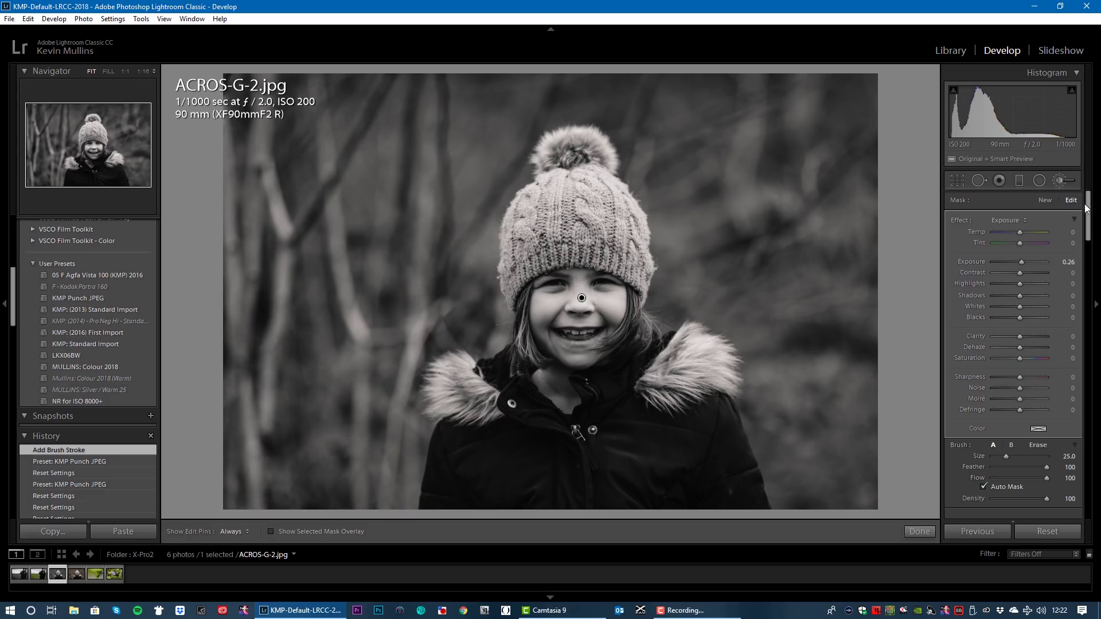
scroll(1089, 221, "down", 3)
left_click(1064, 418)
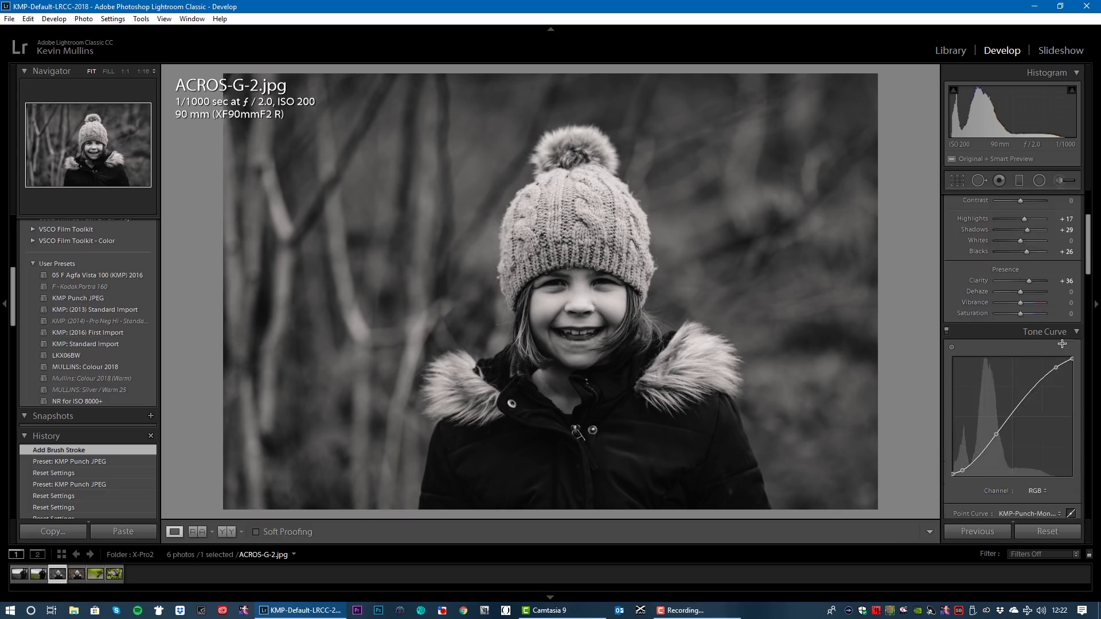
Step: Darken the background around the girl with a new Adjustment Brush mask at -0.44 exposure and close the brush
left_click(1059, 180)
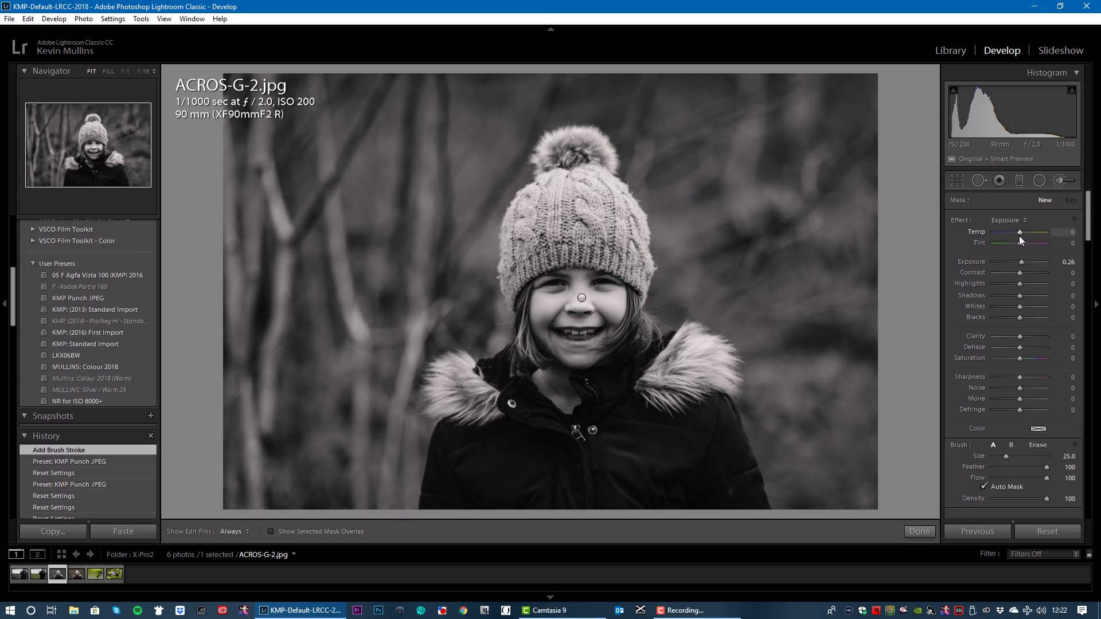
left_click_drag(1018, 264, 1015, 264)
key("h")
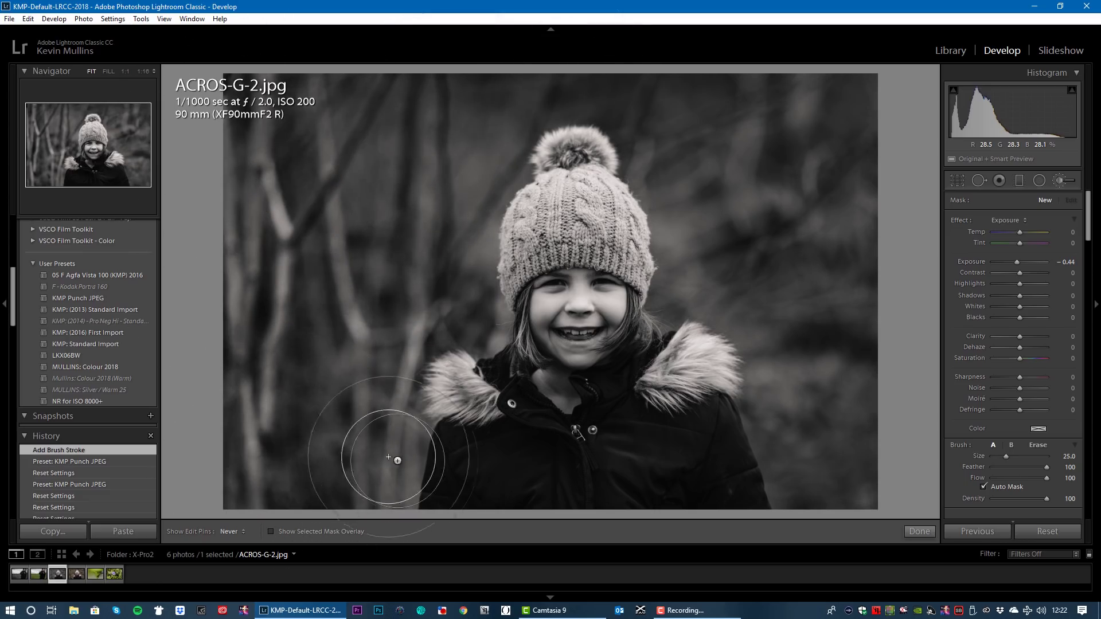
key("h")
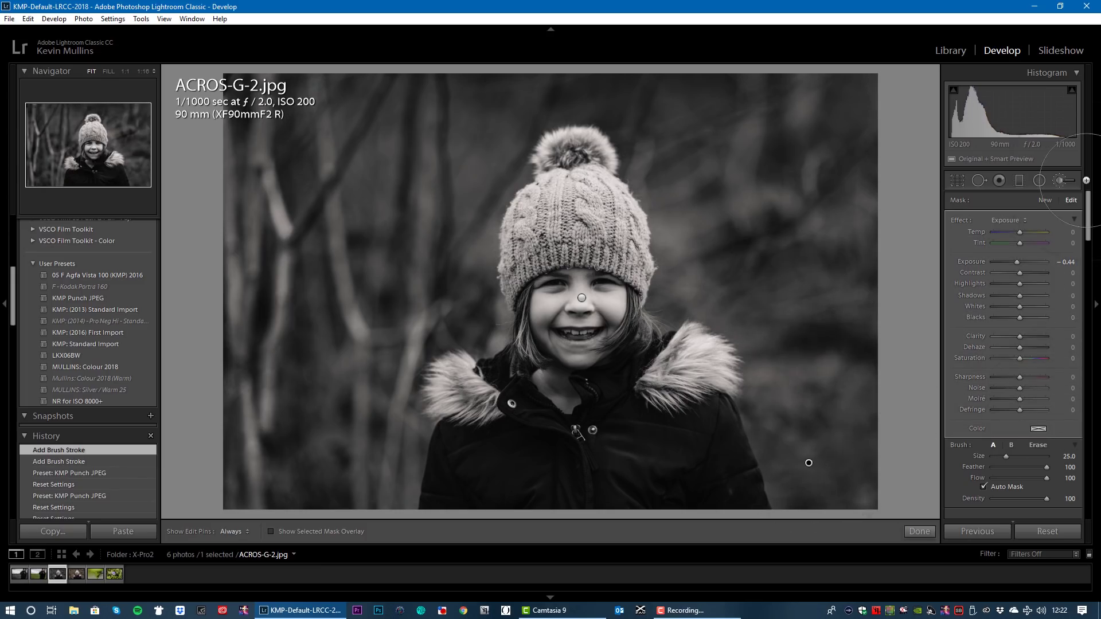
scroll(1065, 406, "down", 3)
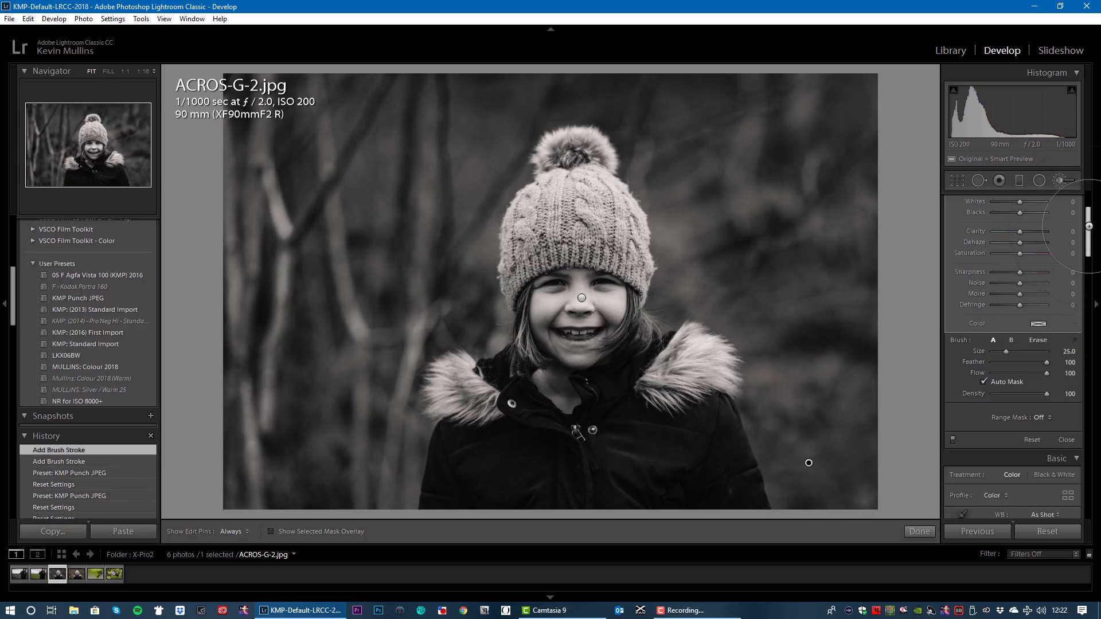
left_click(1066, 440)
Step: Raise the portrait's Clarity to +38 and compare the full-screen result with the original
scroll(1087, 252, "up", 2)
scroll(1087, 252, "up", 1)
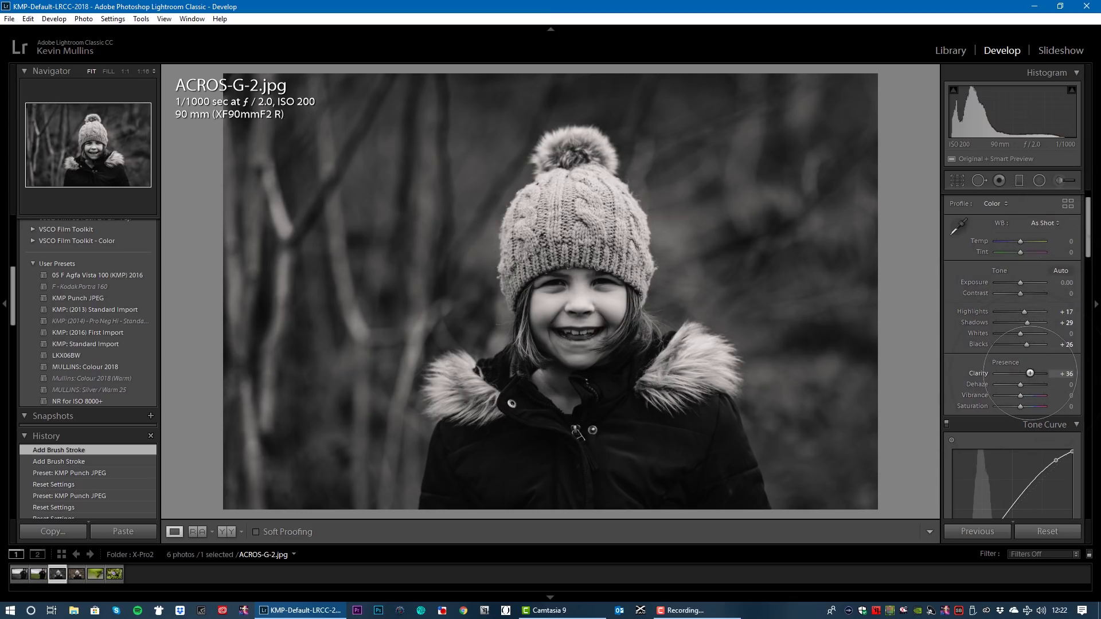
left_click_drag(1030, 373, 1030, 373)
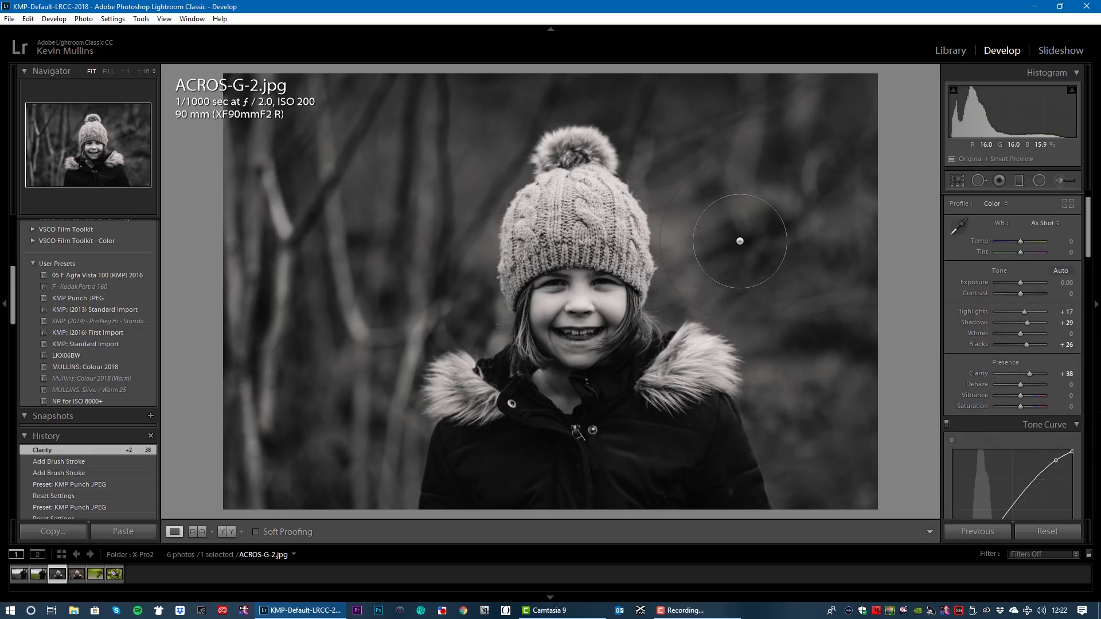
key("f")
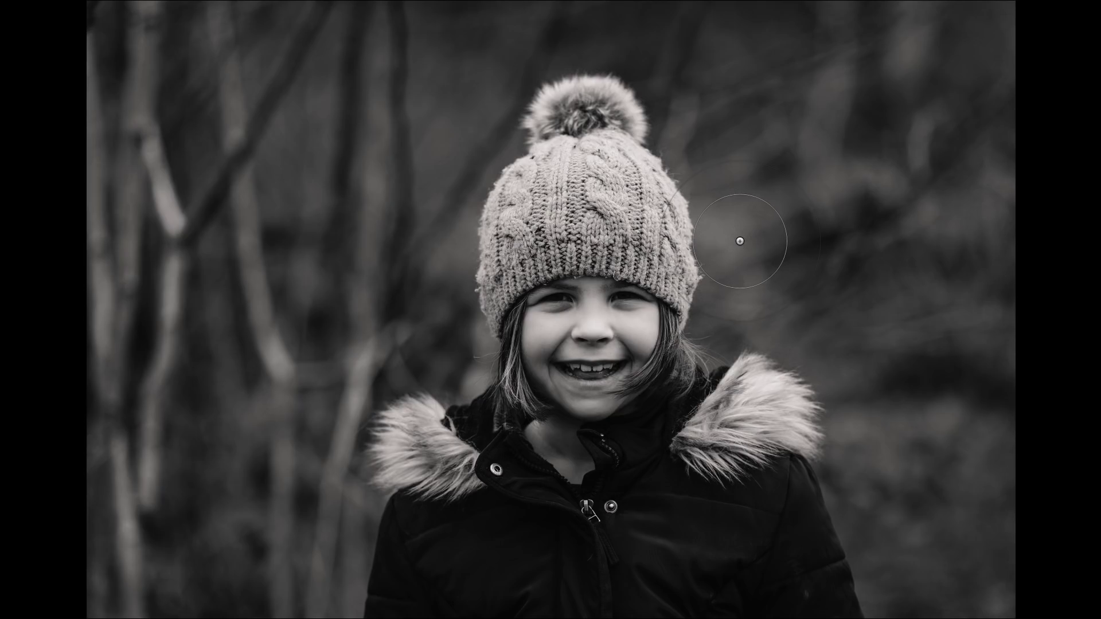
key("backslash")
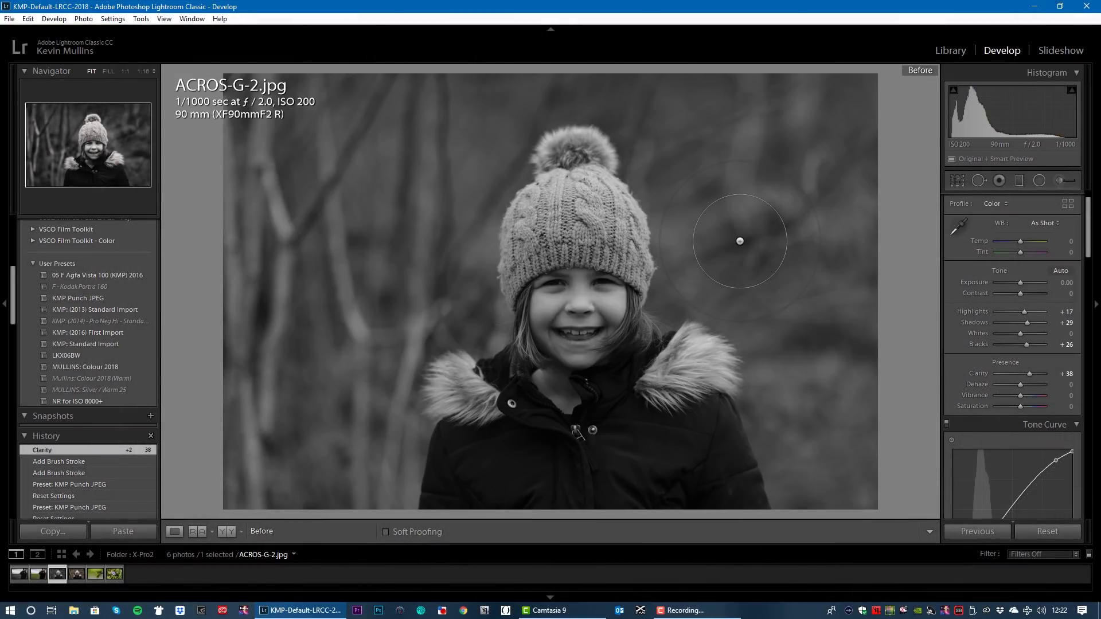